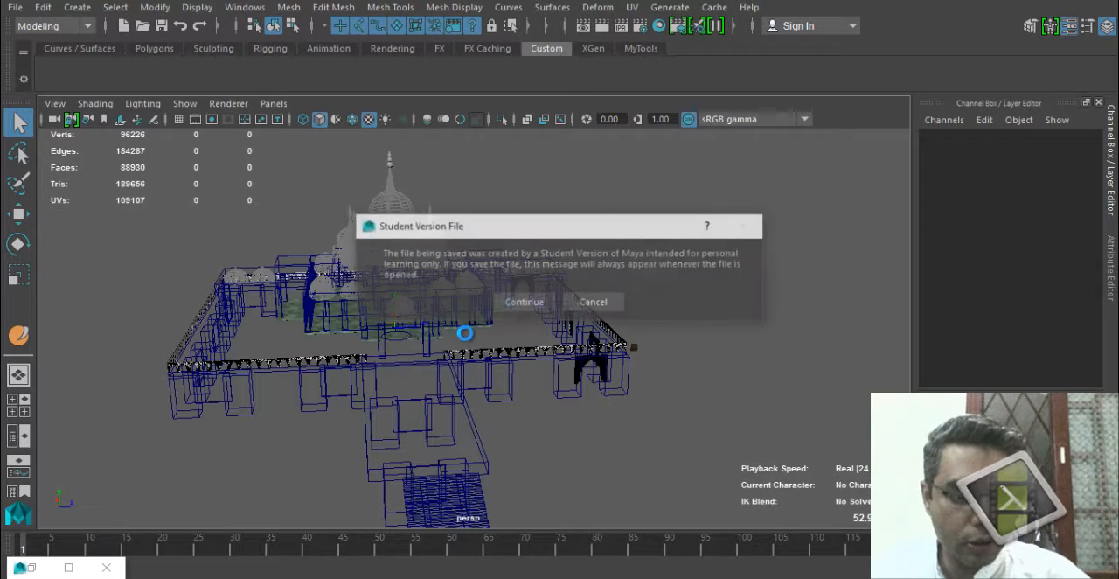
Confirm saving the student-version file, then test-render the scene from a raised corner view showing the building and its walkway.
left_click(513, 301)
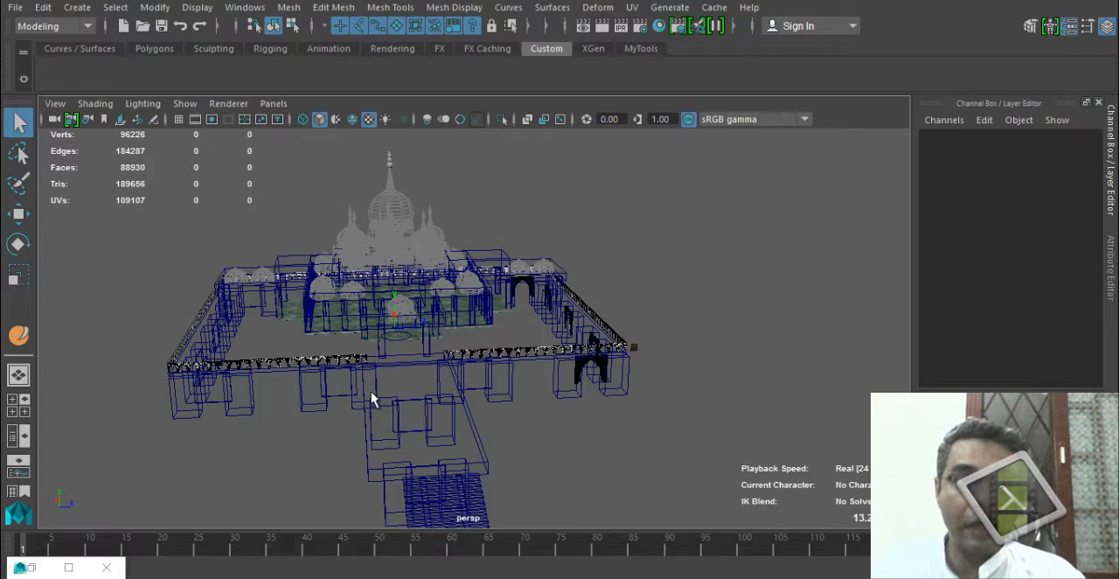
left_click_drag(320, 396, 395, 404, "alt")
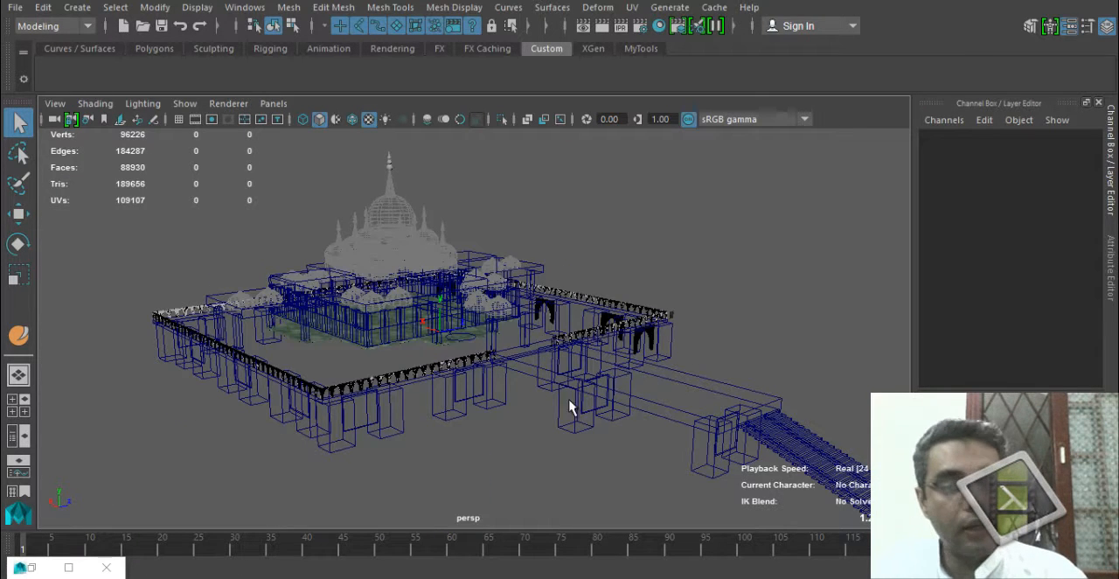
left_click_drag(347, 316, 518, 332, "alt")
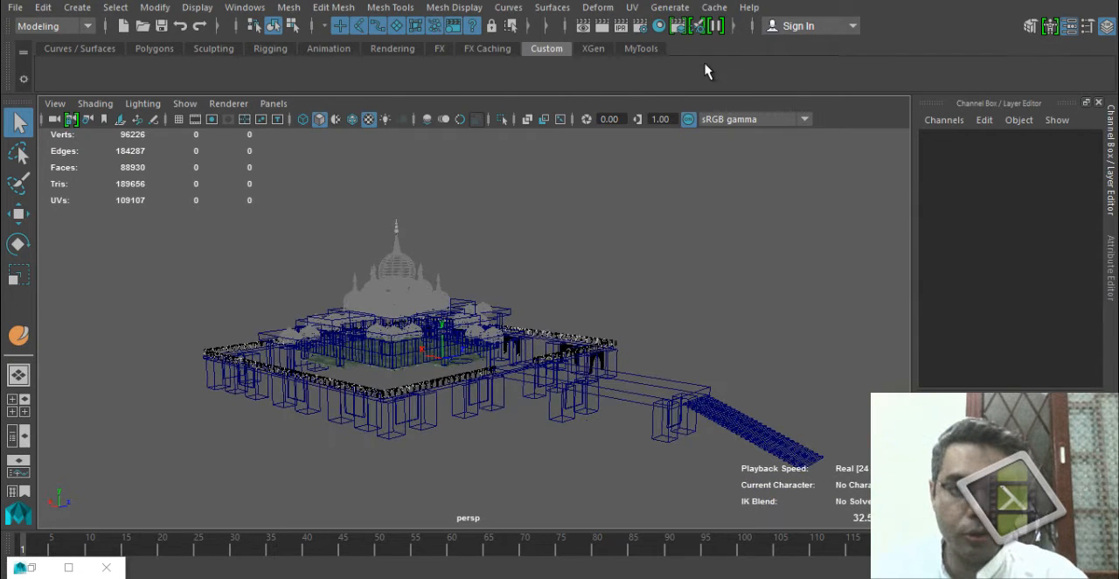
left_click(584, 27)
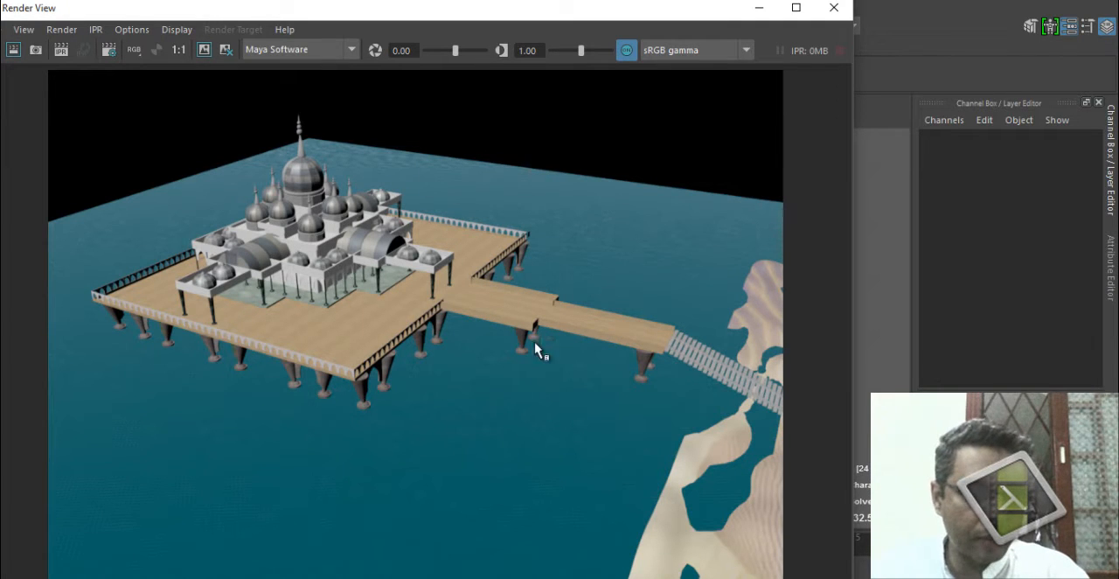
left_click(833, 8)
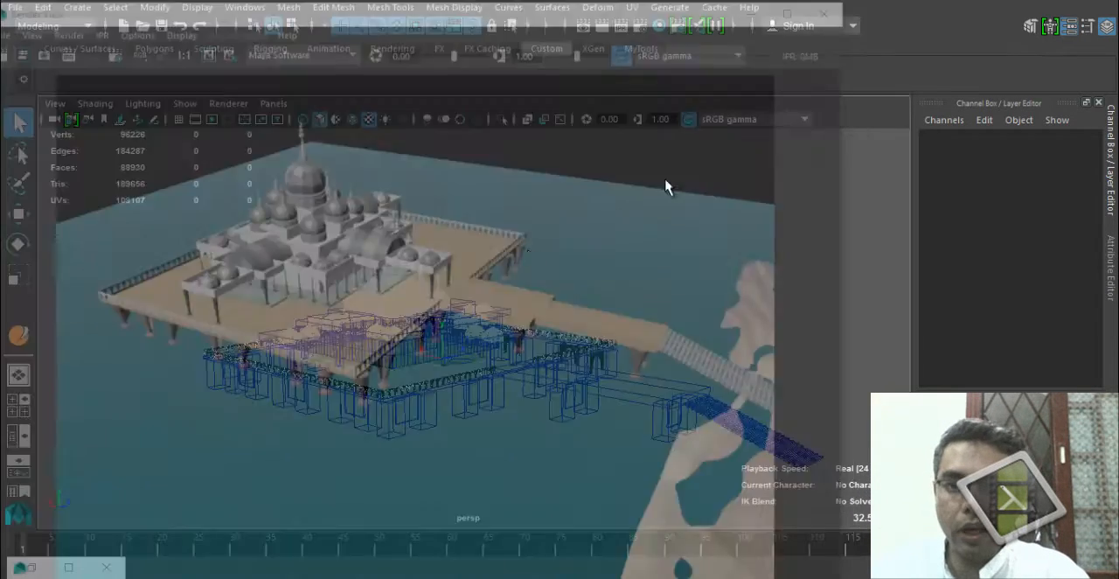
Create a polygon sphere with a radius of about 610 around the building, centred near the scene origin.
left_click_drag(502, 397, 479, 365, "alt")
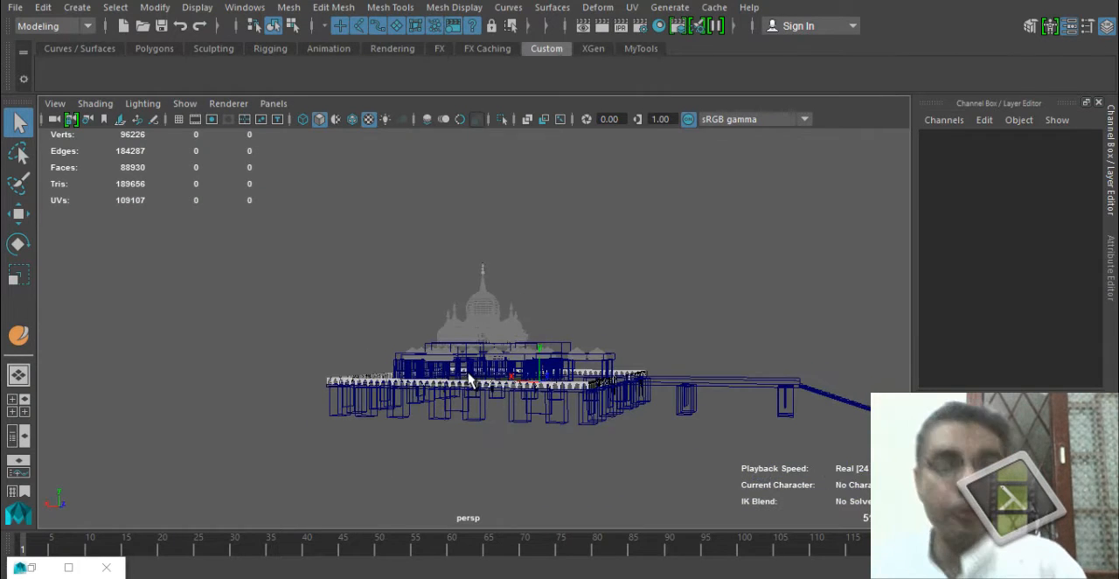
left_click(158, 48)
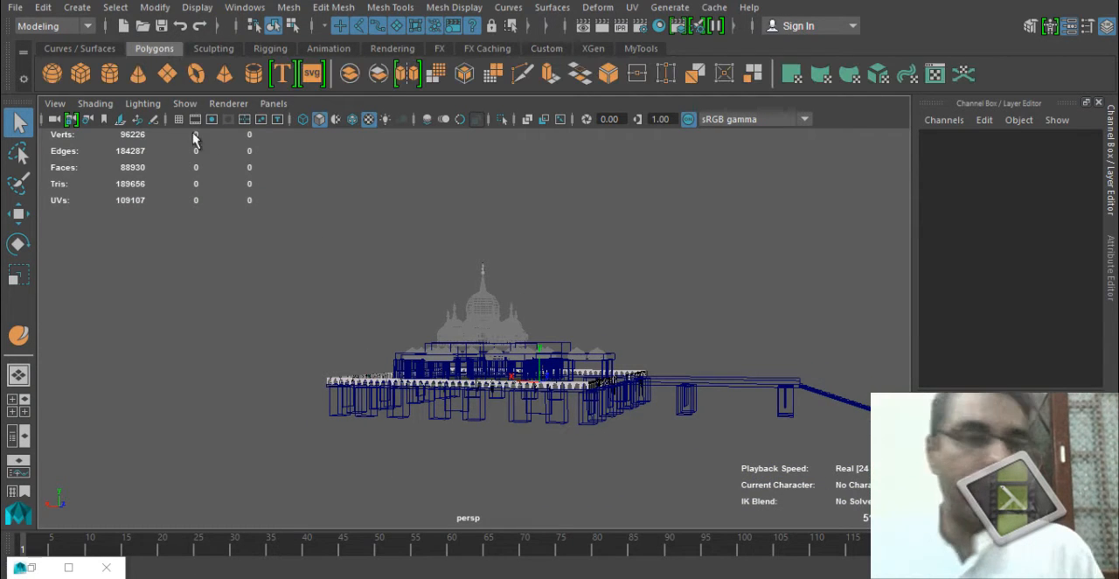
left_click_drag(584, 298, 648, 381, "alt")
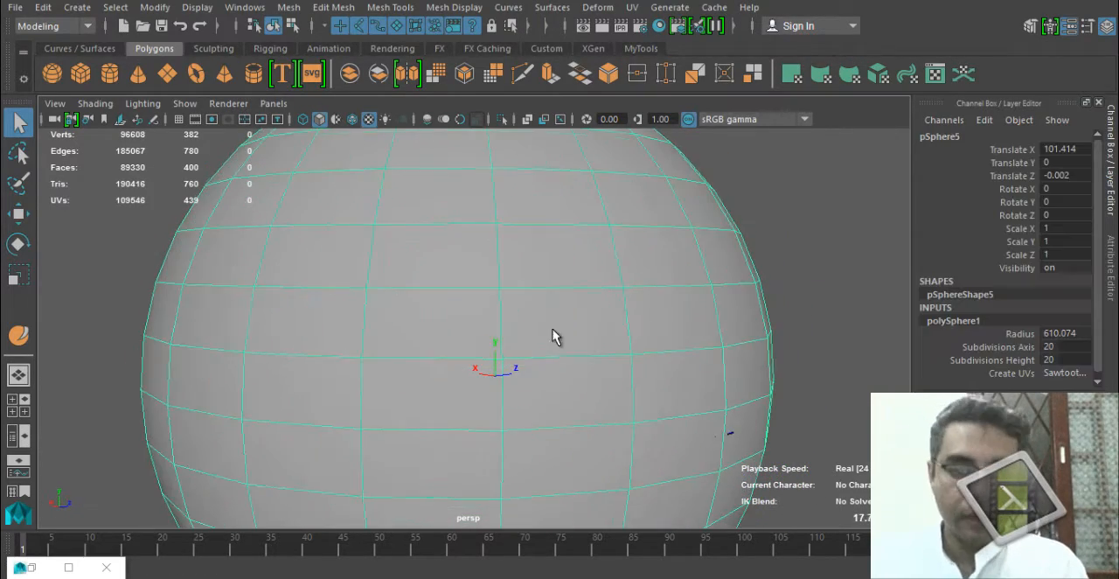
Select the sphere's lower faces in the front view and delete them, leaving one row below its equator.
key("space")
left_click_drag(575, 335, 576, 381)
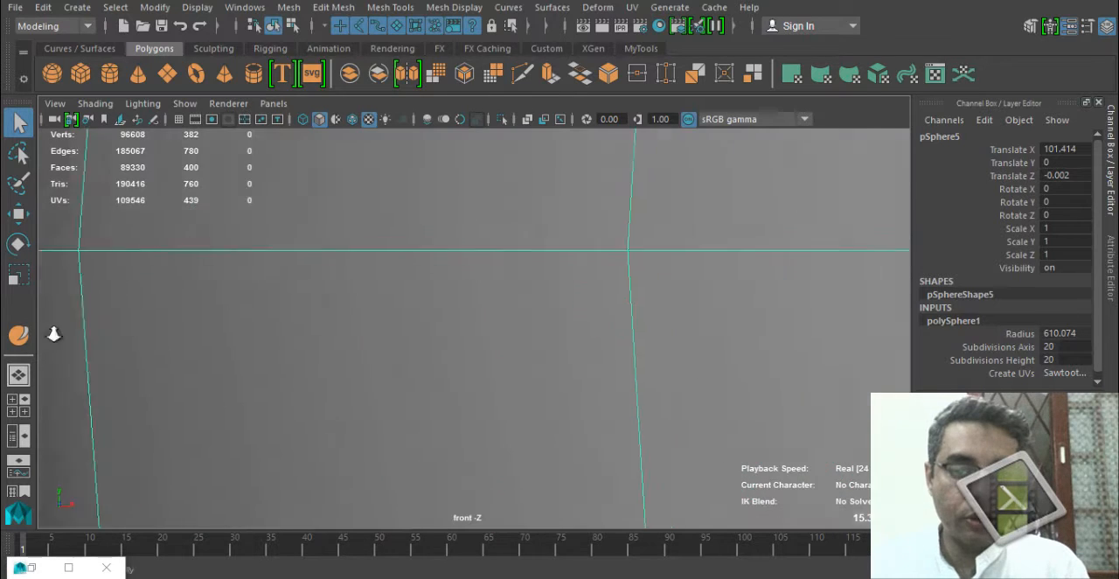
scroll(302, 412, "down", 8)
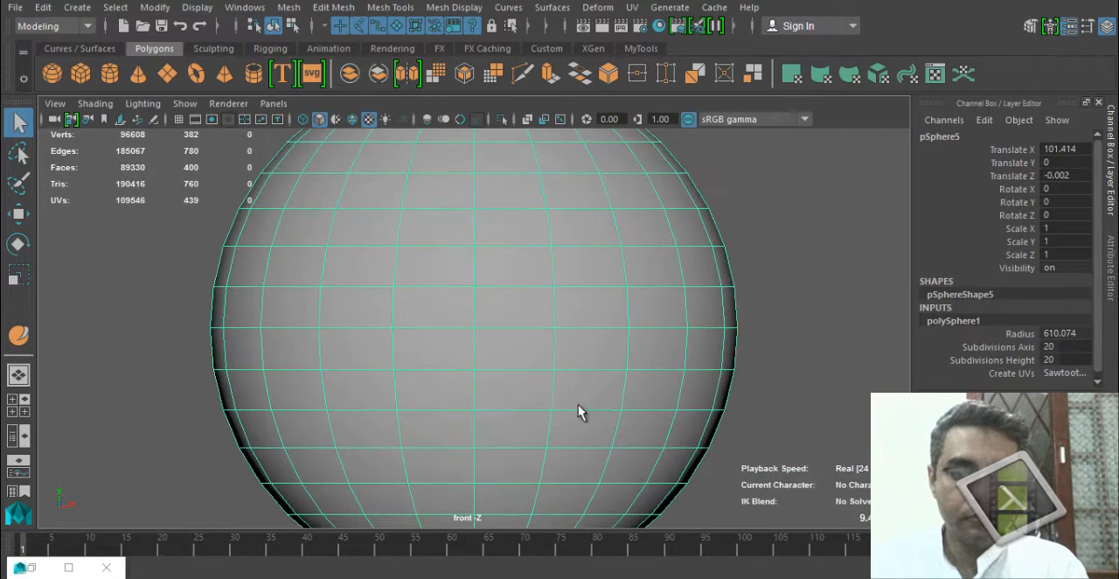
right_click_drag(564, 137, 547, 210)
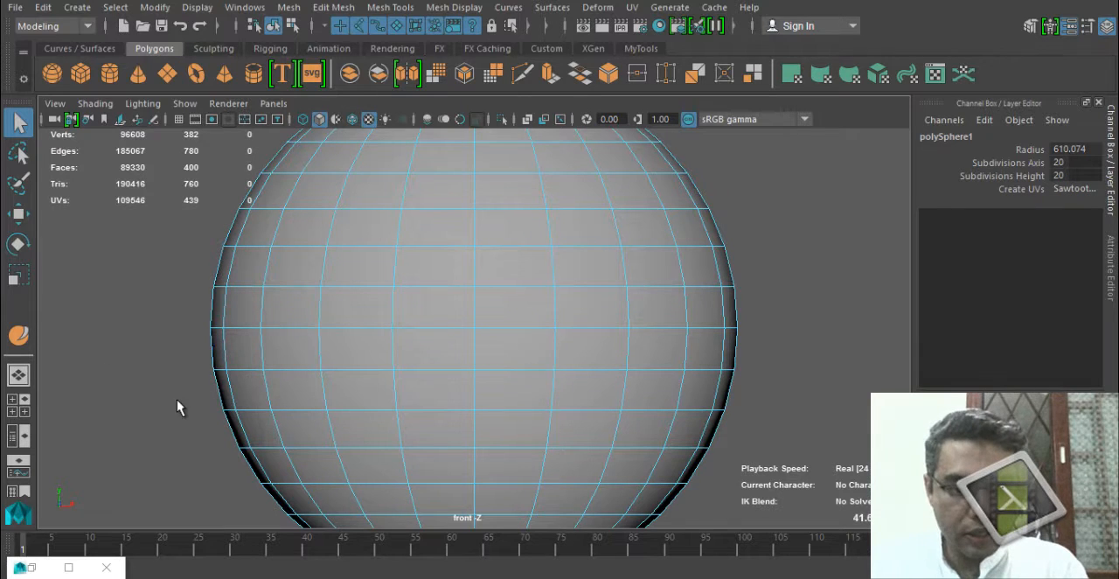
left_click_drag(177, 402, 827, 537)
key("Delete")
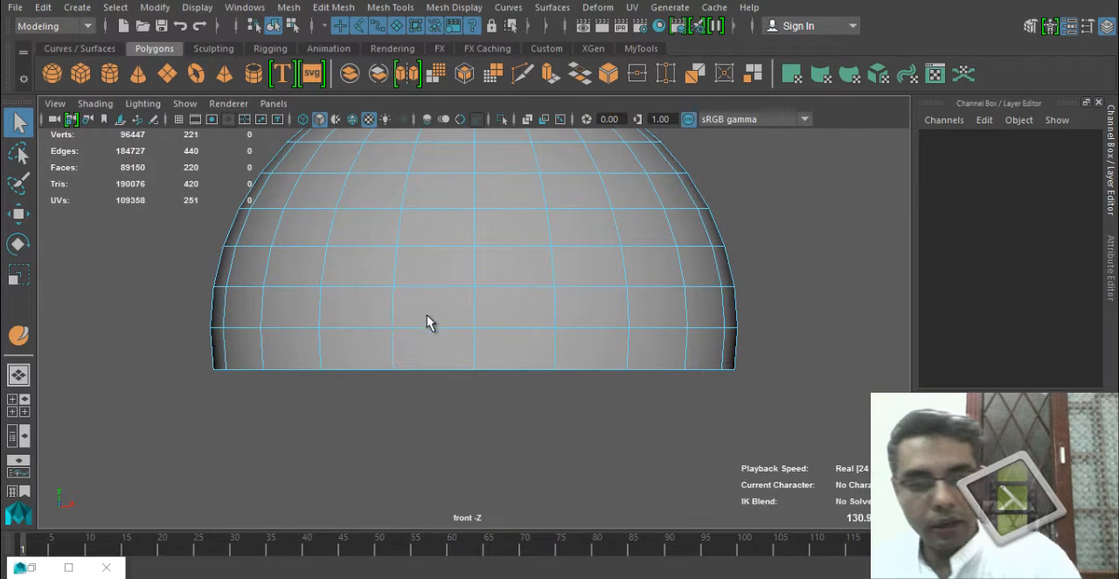
Display the front view in wireframe and delete the remaining row of faces below the sphere's equator.
middle_click_drag(542, 333, 523, 345, "alt")
key("4")
right_click_drag(376, 397, 587, 424, "alt")
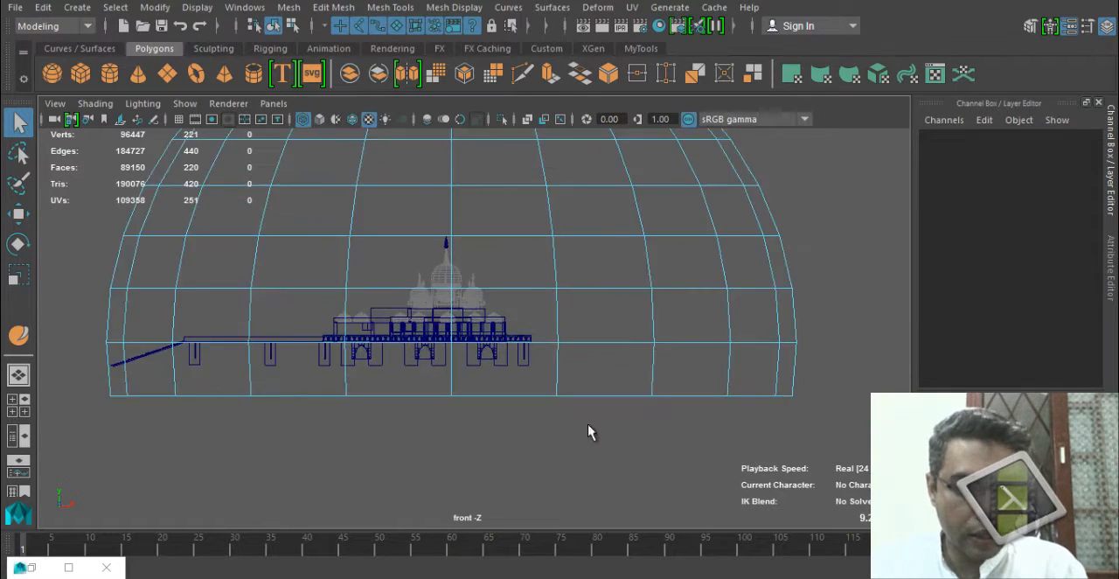
left_click_drag(97, 381, 854, 440)
key("Delete")
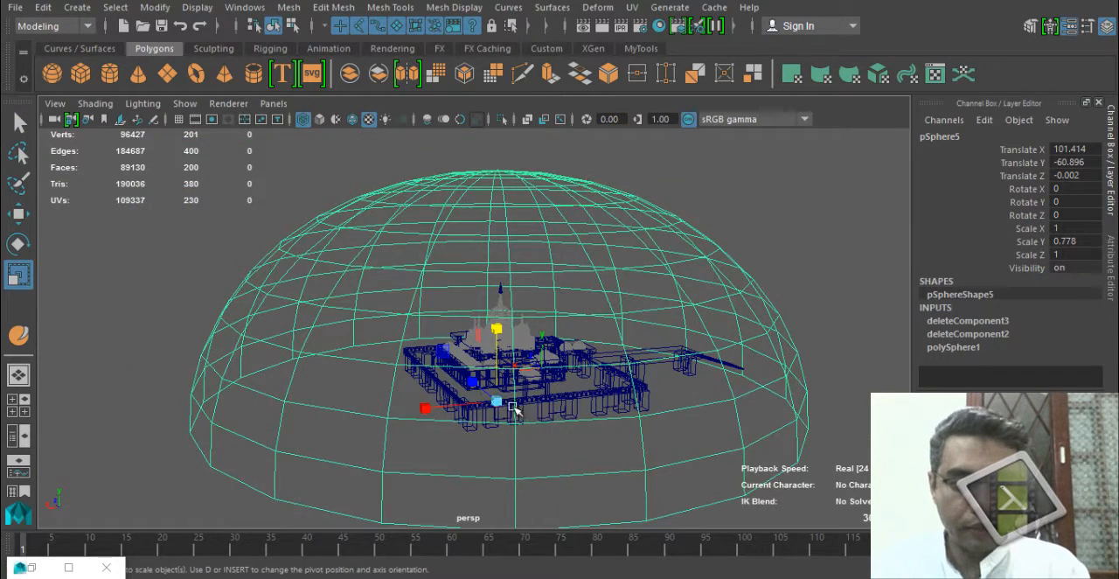
Lower the dome to about -60.9 in Y and scale it to about 1.094 in X and Z and 0.851 in Y.
left_click_drag(592, 405, 490, 435, "alt")
right_click_drag(490, 434, 600, 426, "alt")
middle_click_drag(599, 426, 404, 442, "alt")
left_click_drag(404, 442, 373, 477, "alt")
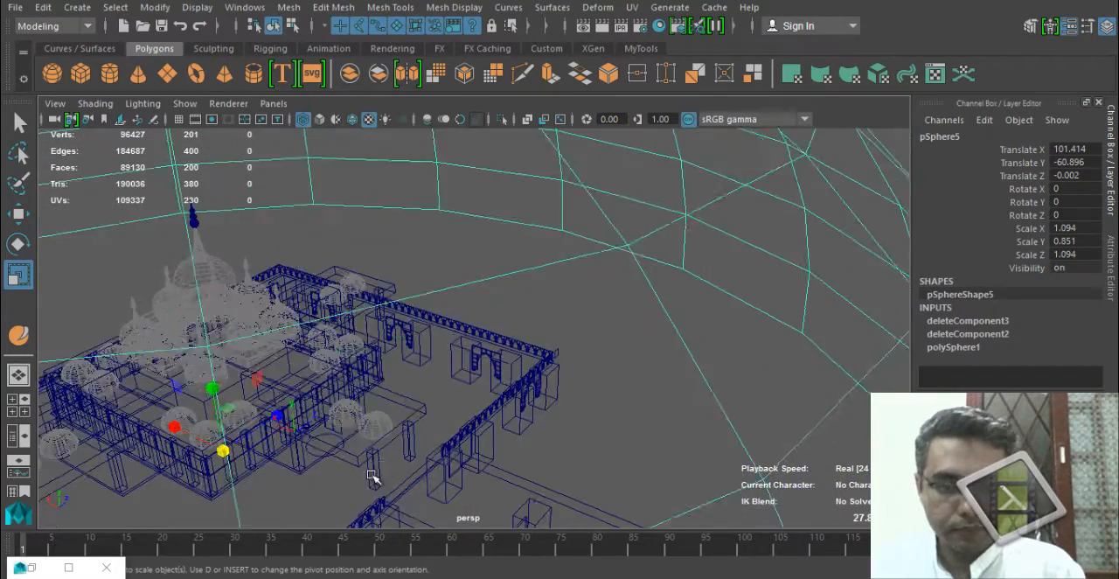
Enlarge the dome to a scale of about 1.244 in X and Z and 0.968 in Y.
key("f")
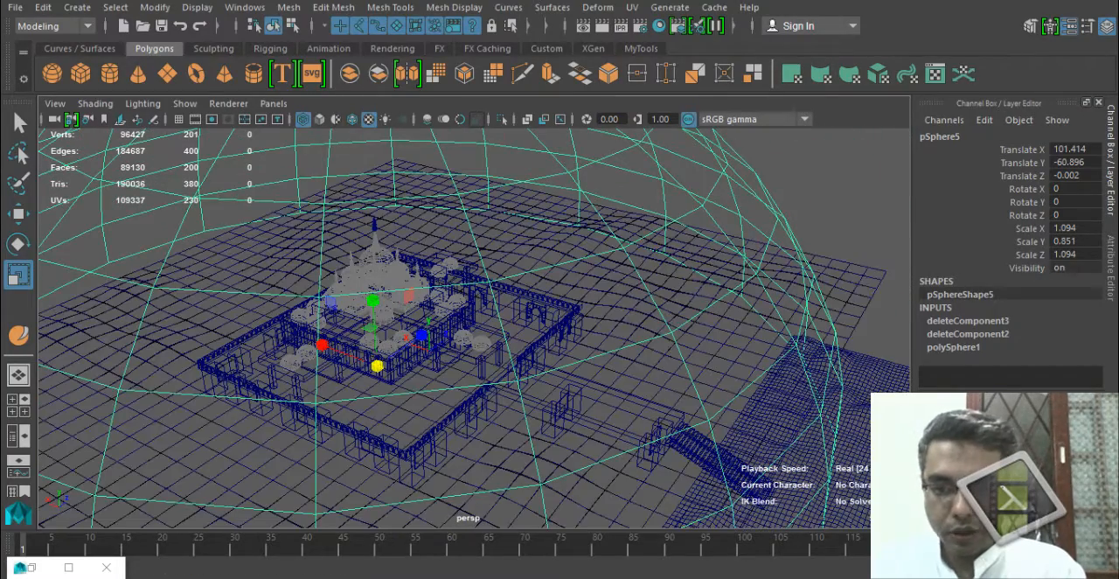
right_click_drag(503, 381, 372, 369, "alt")
left_click_drag(568, 356, 493, 340, "alt")
left_click_drag(355, 379, 511, 331, "alt")
right_click_drag(324, 369, 579, 362, "alt")
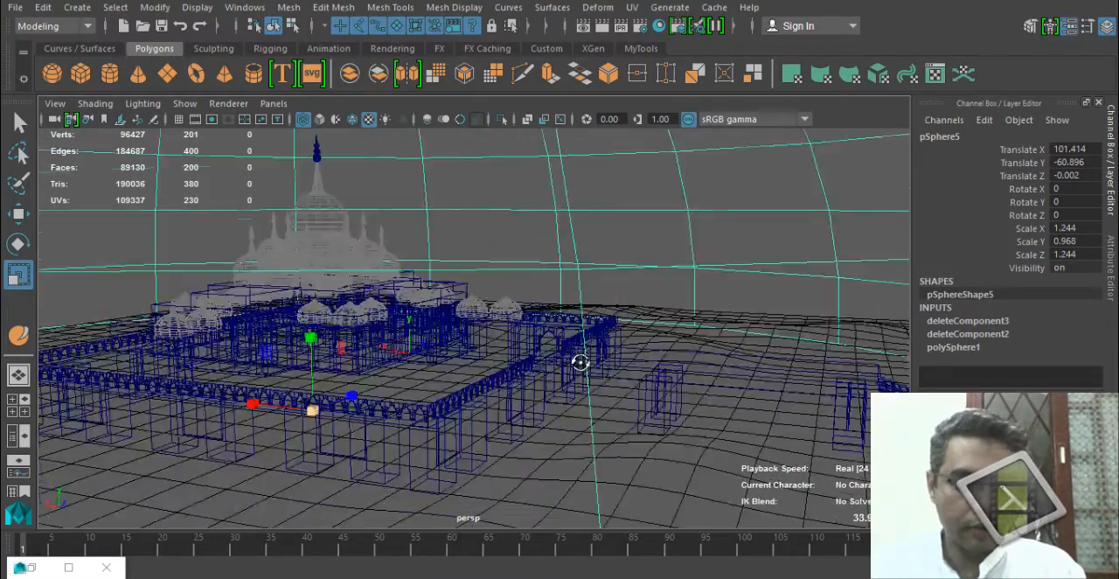
middle_click_drag(477, 430, 508, 516, "alt")
left_click_drag(509, 516, 587, 312, "alt")
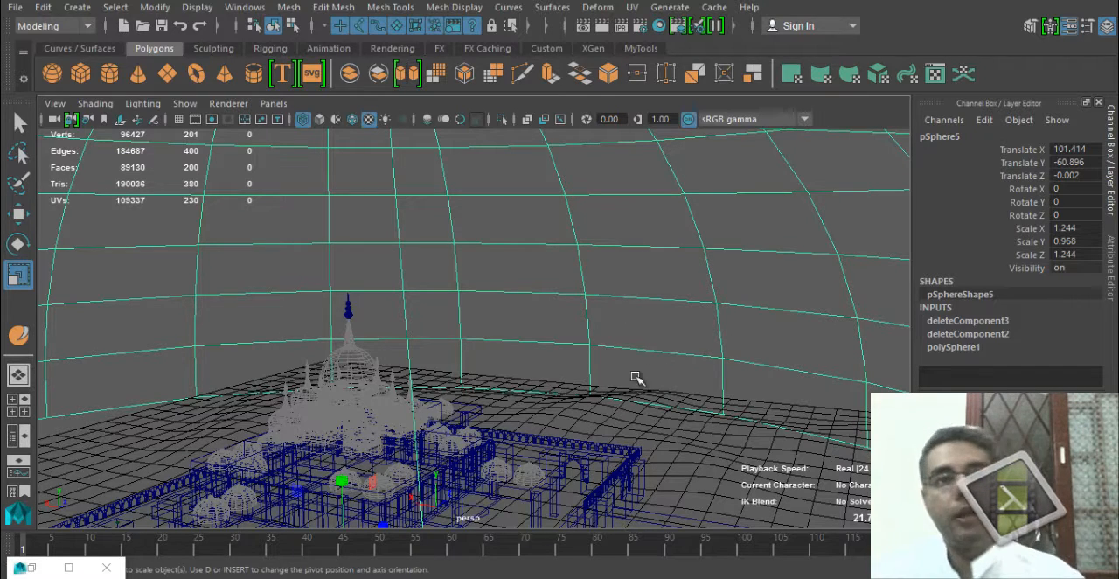
Display the scene shaded and turn off Double Sided in the dome shape's Render Stats.
key("5")
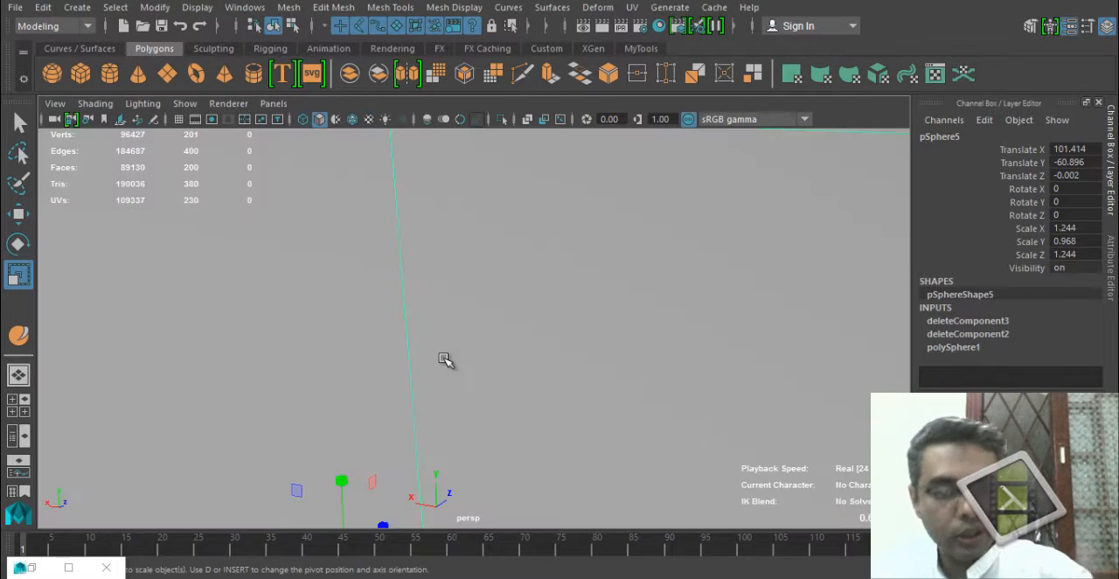
scroll(507, 369, "up", 3)
scroll(562, 365, "down", 5)
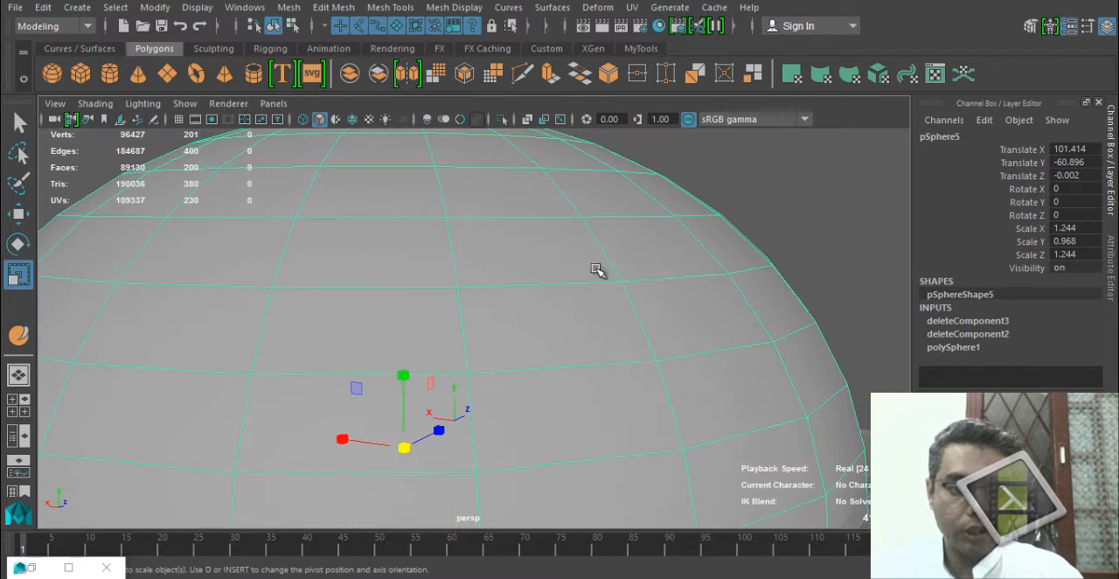
left_click(1050, 25)
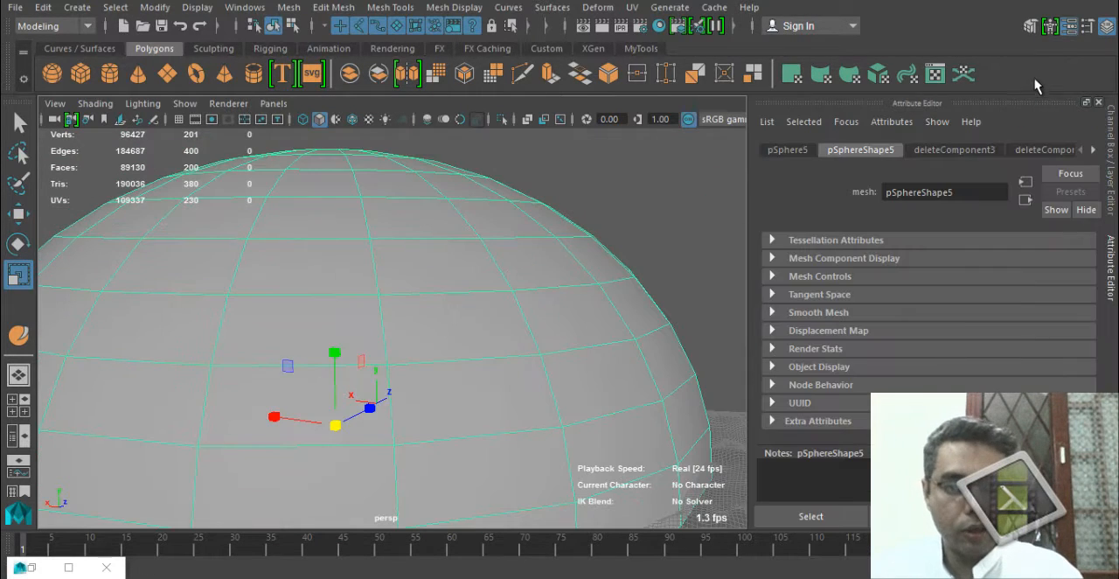
left_click(816, 349)
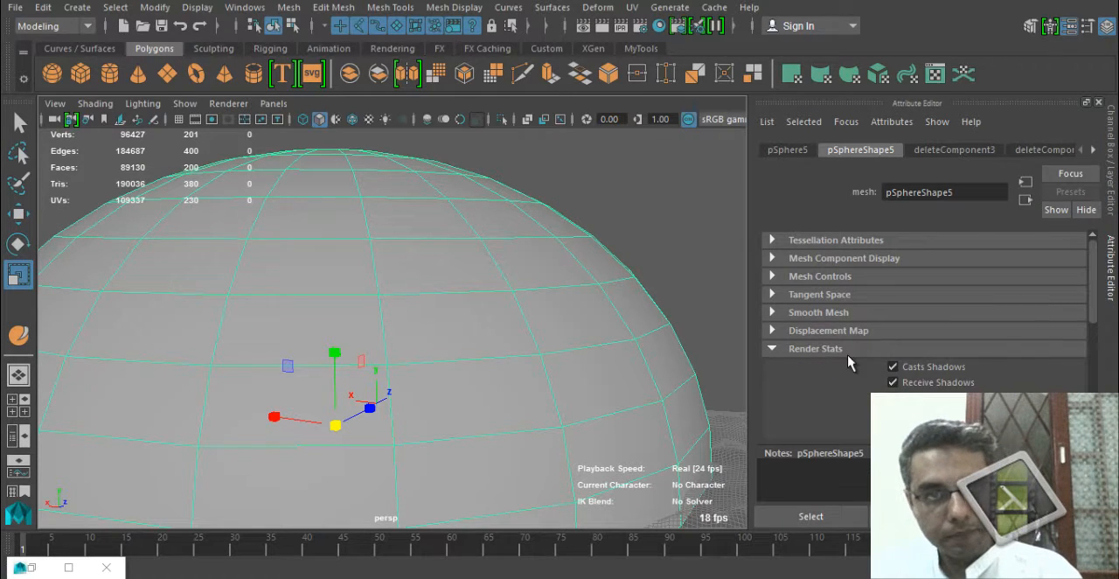
scroll(782, 395, "down", 3)
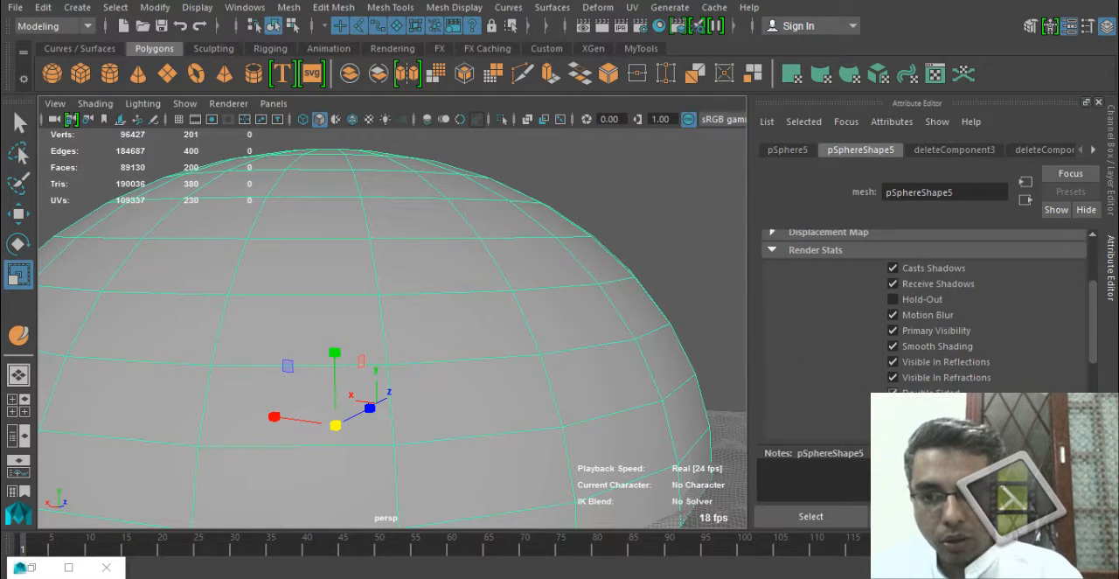
left_click(892, 408)
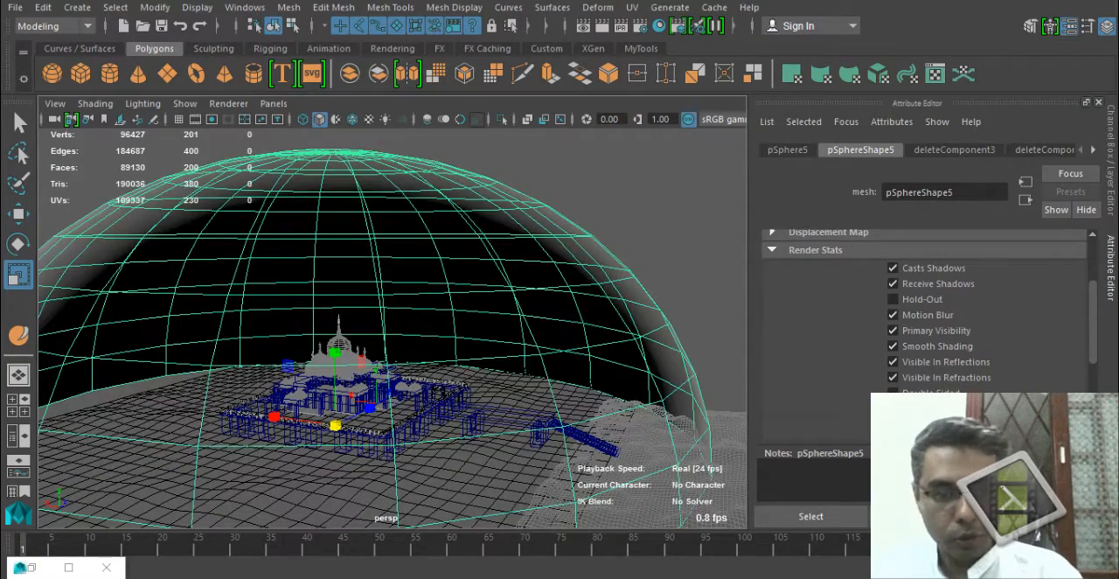
Turn off Casts Shadows and Receive Shadows in the dome shape's Render Stats.
left_click_drag(529, 359, 497, 327, "alt")
scroll(497, 370, "up", 5)
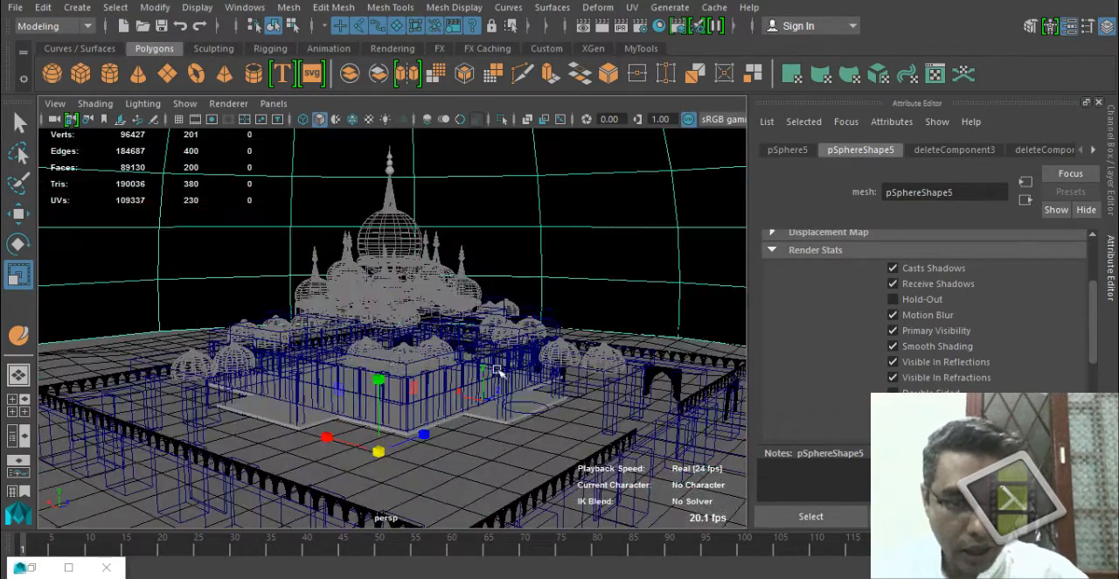
left_click_drag(390, 348, 451, 383, "alt")
scroll(300, 382, "down", 8)
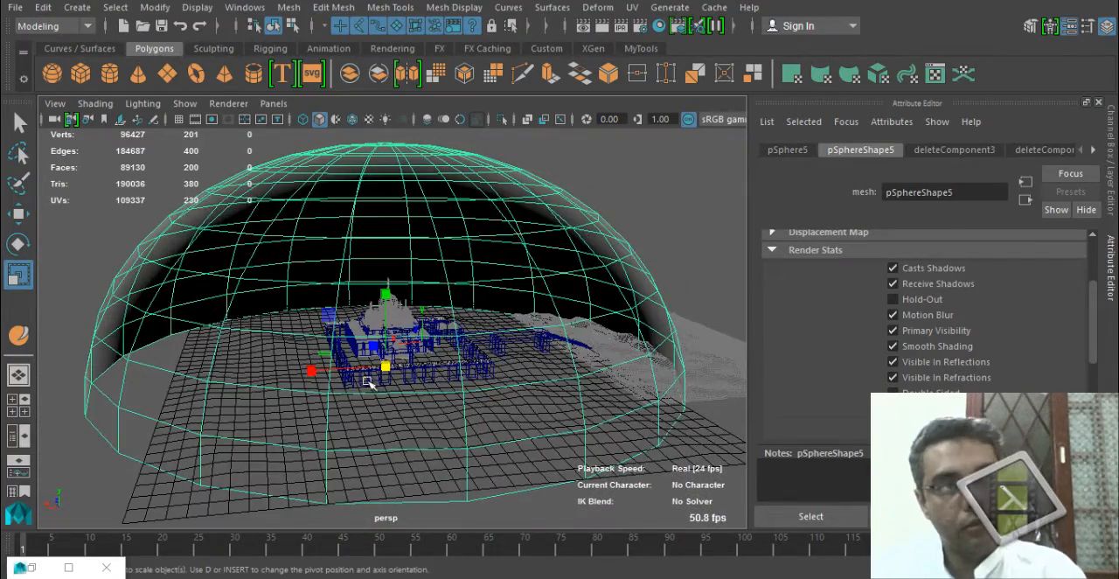
scroll(568, 380, "up", 4)
scroll(568, 380, "up", 2)
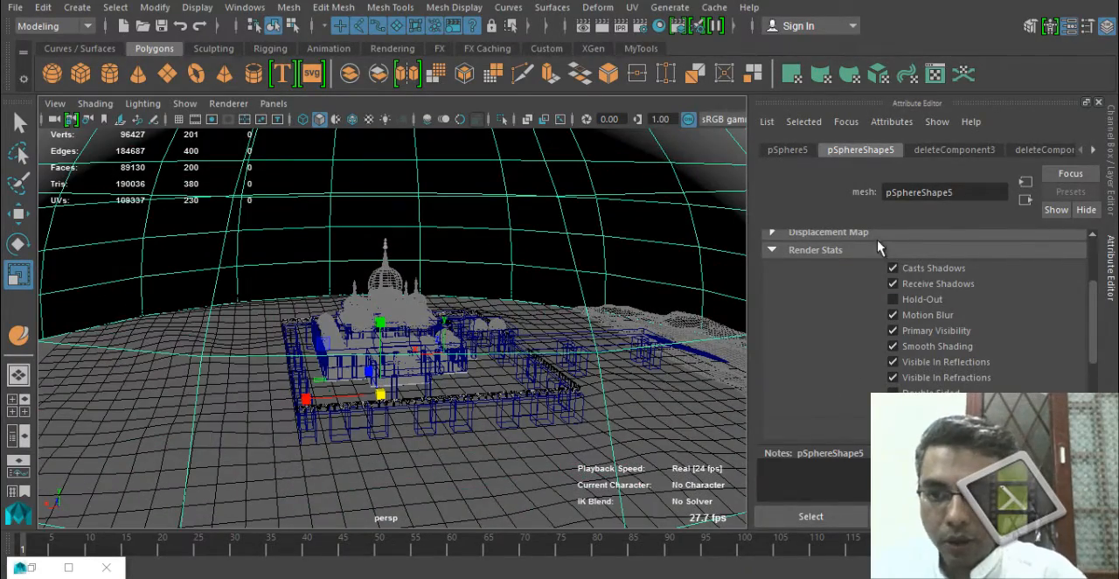
scroll(874, 271, "up", 1)
left_click(928, 286)
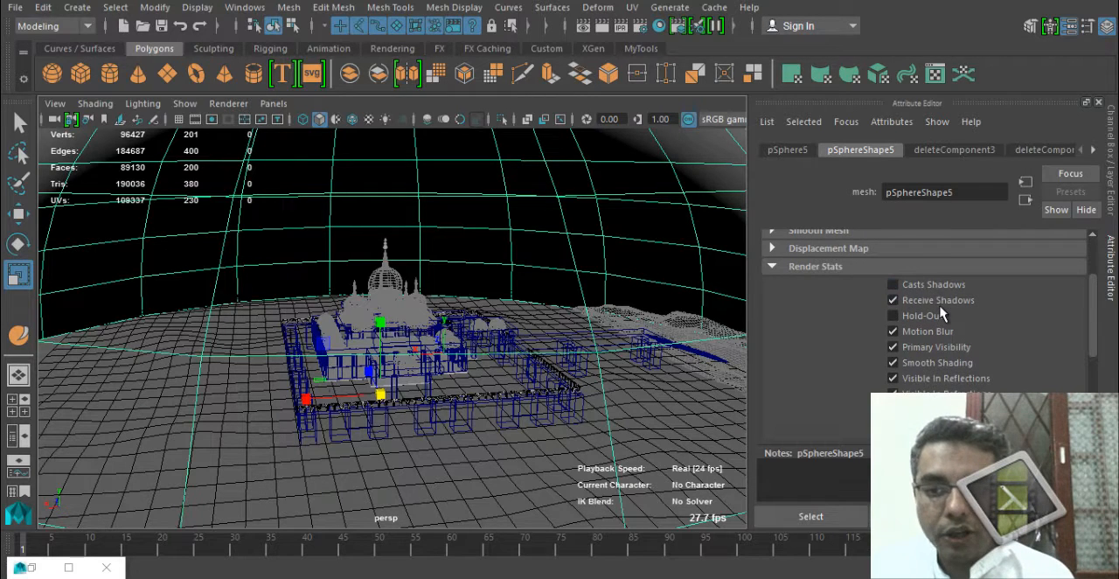
left_click(935, 301)
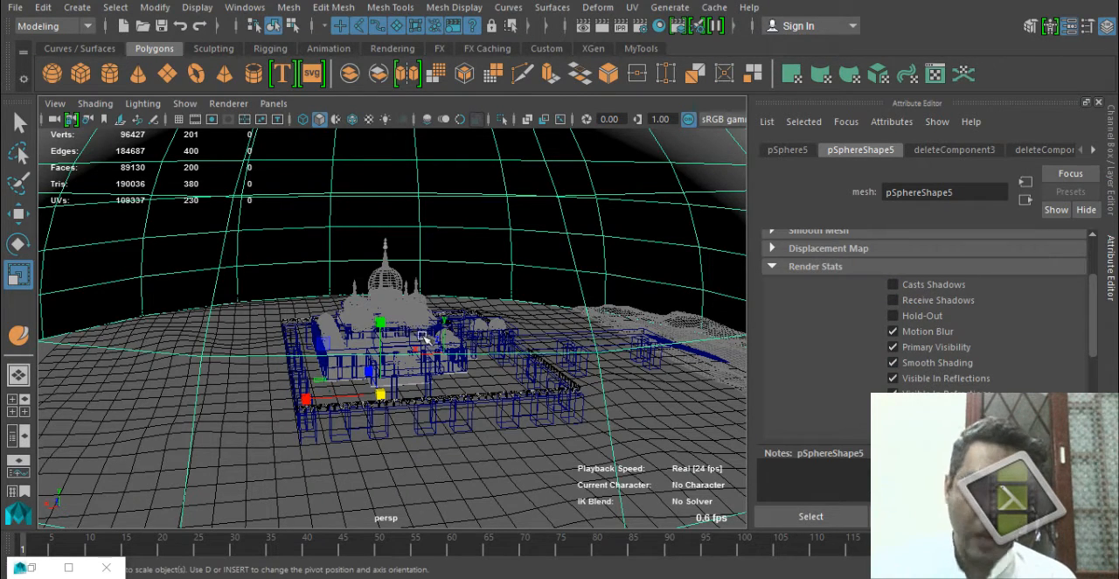
Assign a new Use Background material to the sky dome.
scroll(332, 354, "up", 3)
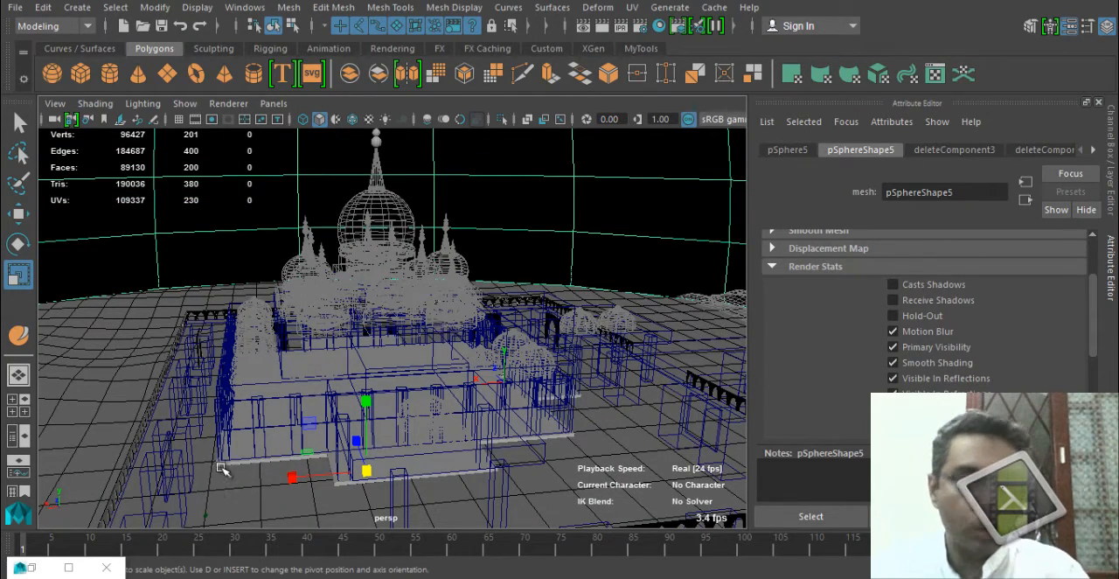
scroll(420, 382, "down", 2)
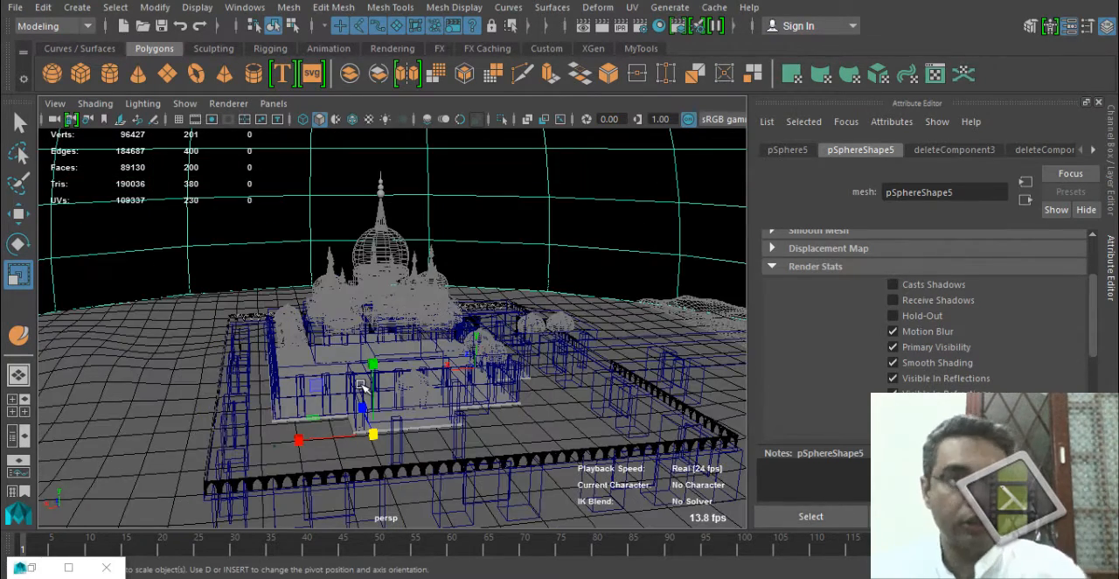
mouse_move(559, 308)
left_mouse_down("alt")
mouse_move(525, 267)
mouse_move(469, 252)
left_mouse_up("alt")
right_click_drag(469, 252, 479, 522)
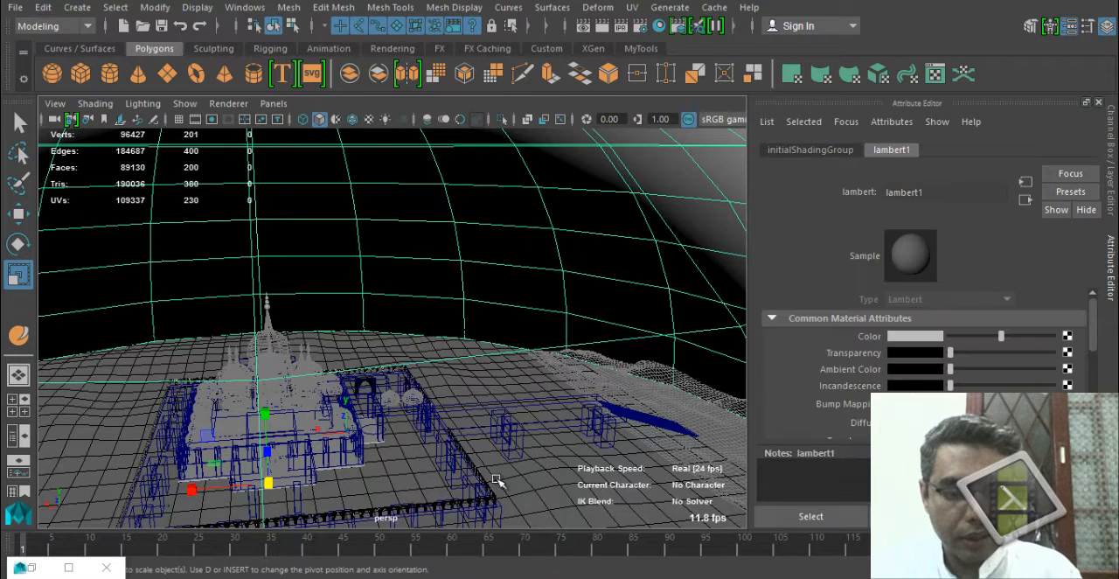
right_click_drag(601, 269, 578, 543)
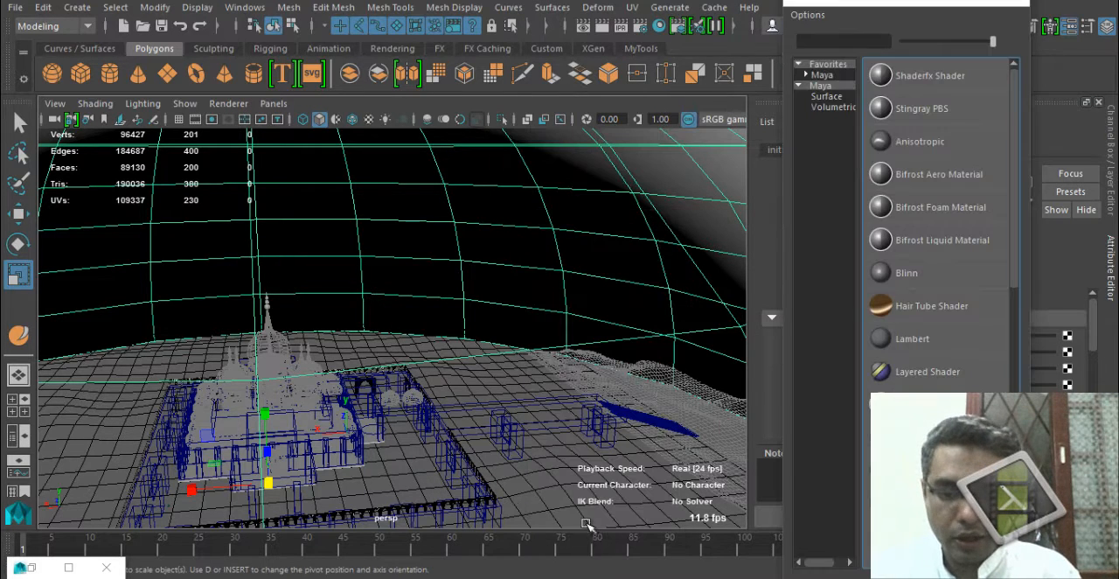
scroll(940, 227, "down", 3)
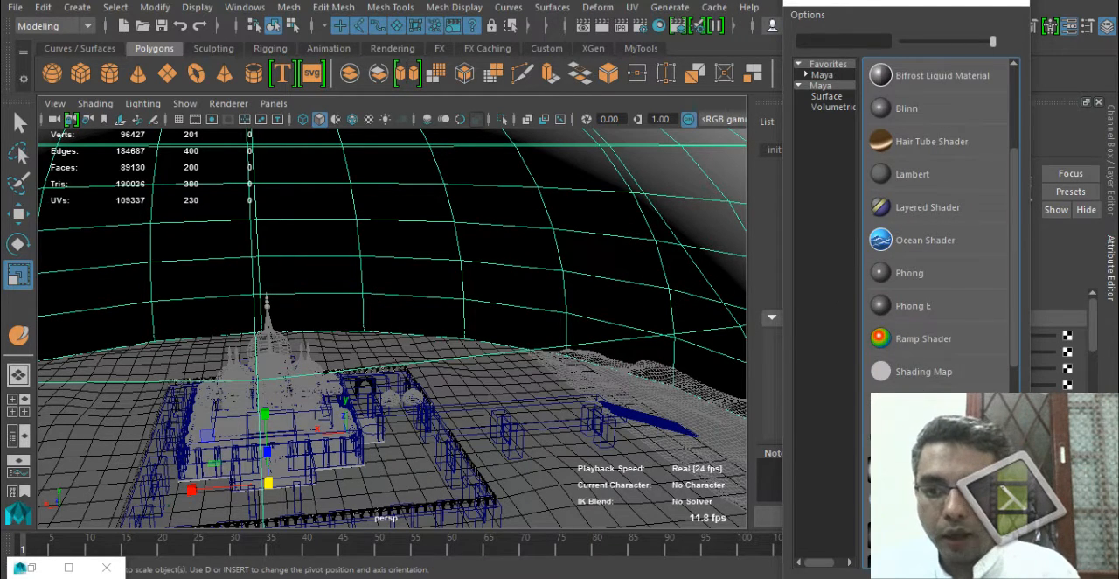
scroll(979, 310, "down", 1)
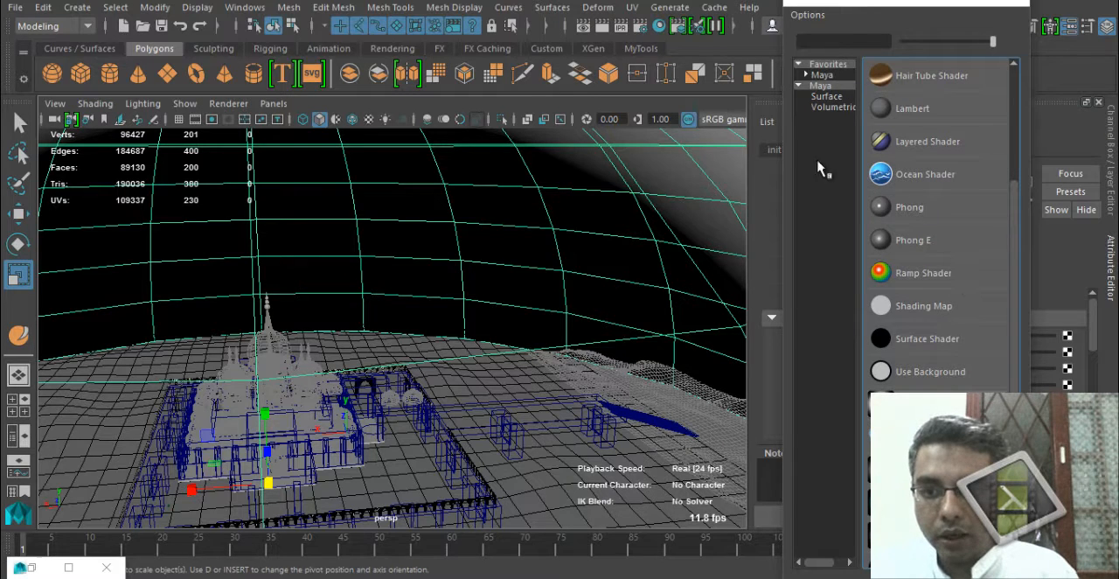
left_click(821, 76)
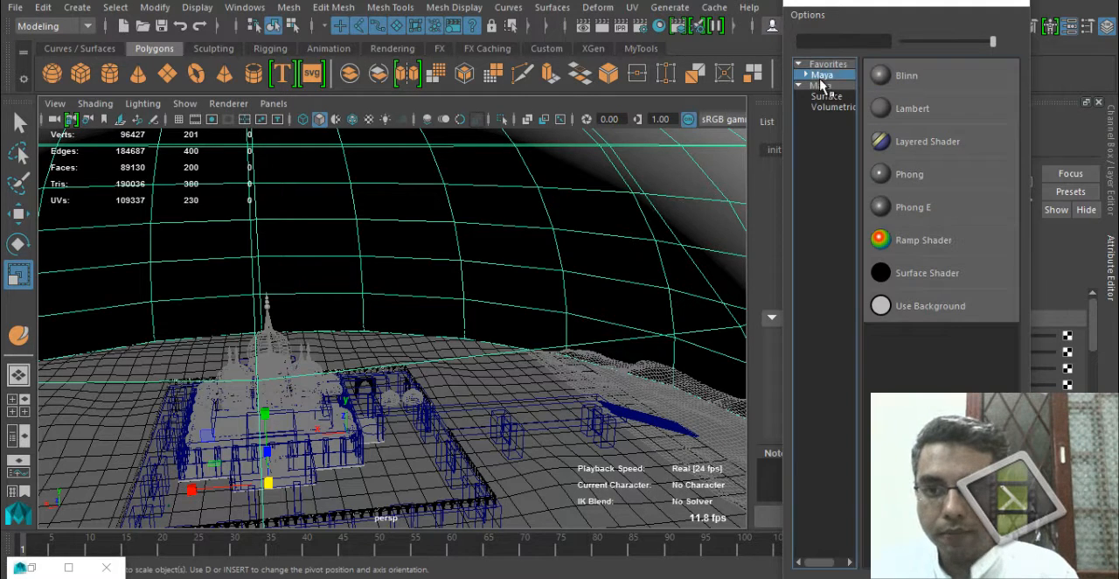
left_click(957, 322)
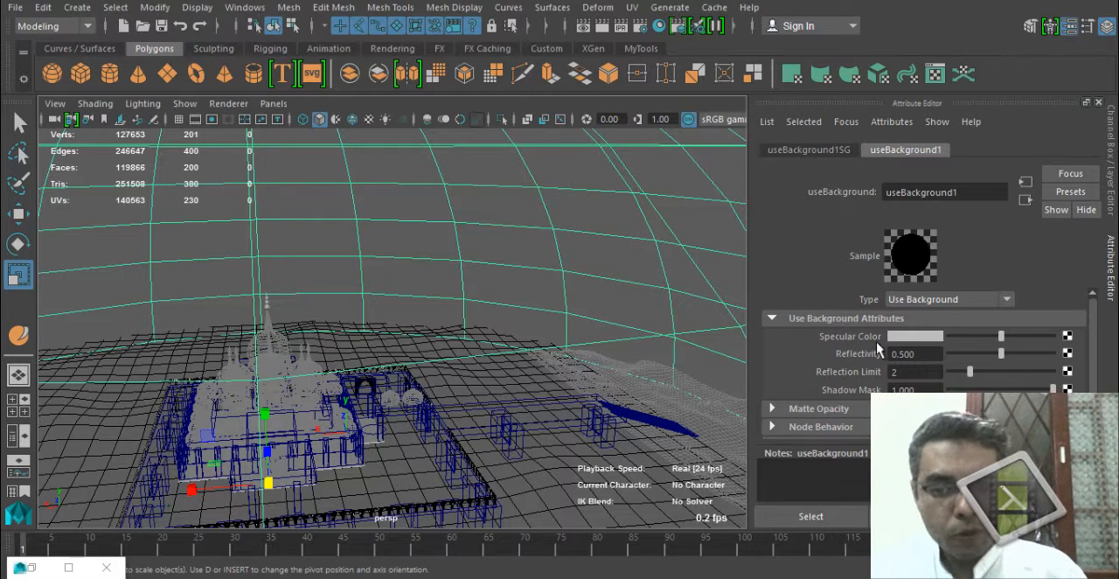
Map a File texture to the material's Specular Color and open the image browser for it.
left_click(1067, 335)
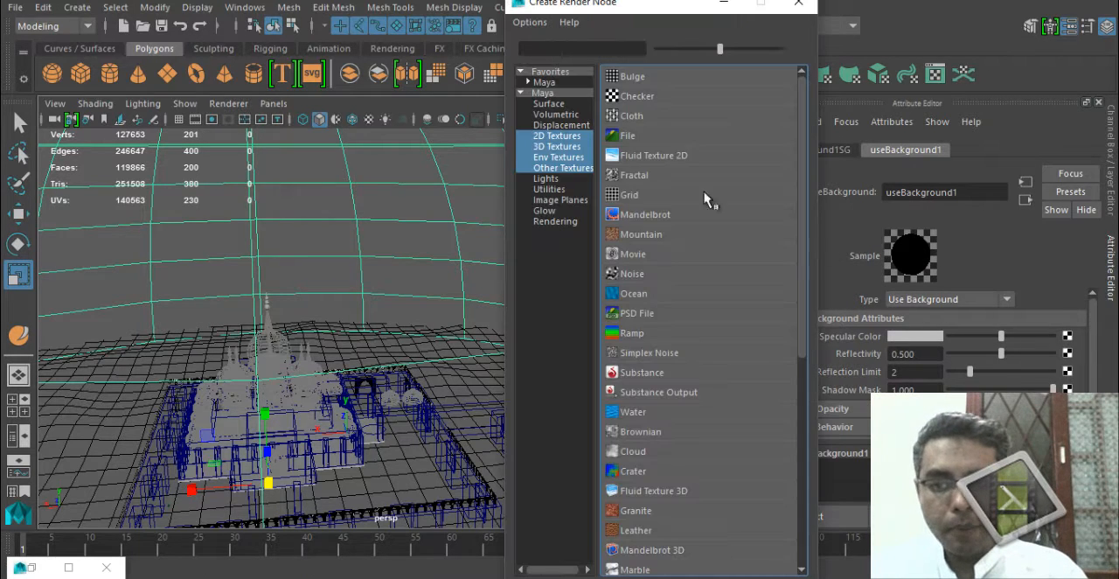
left_click(667, 143)
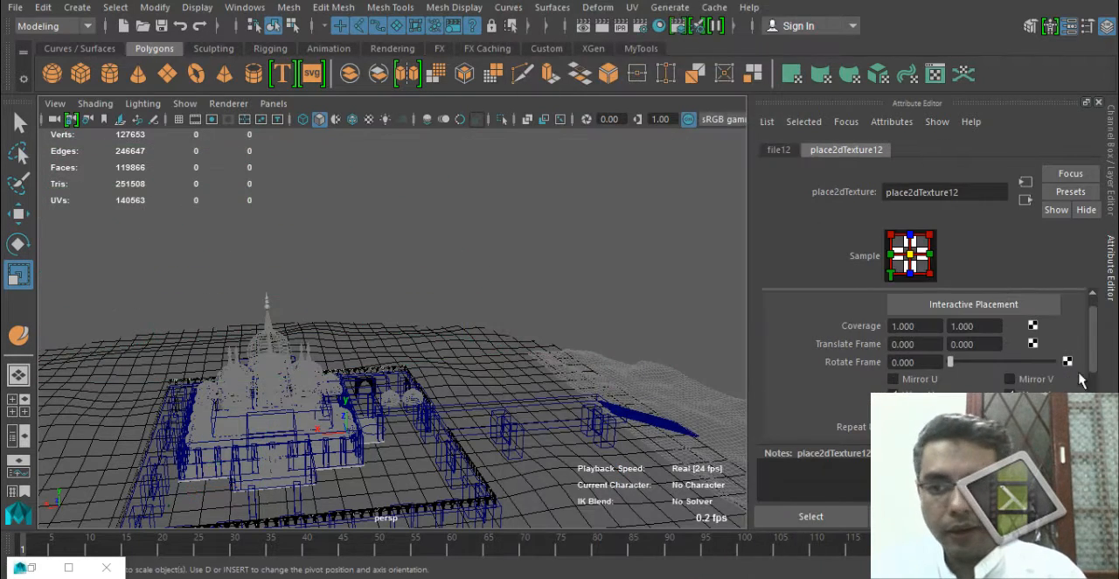
left_click(779, 150)
left_click(1072, 374)
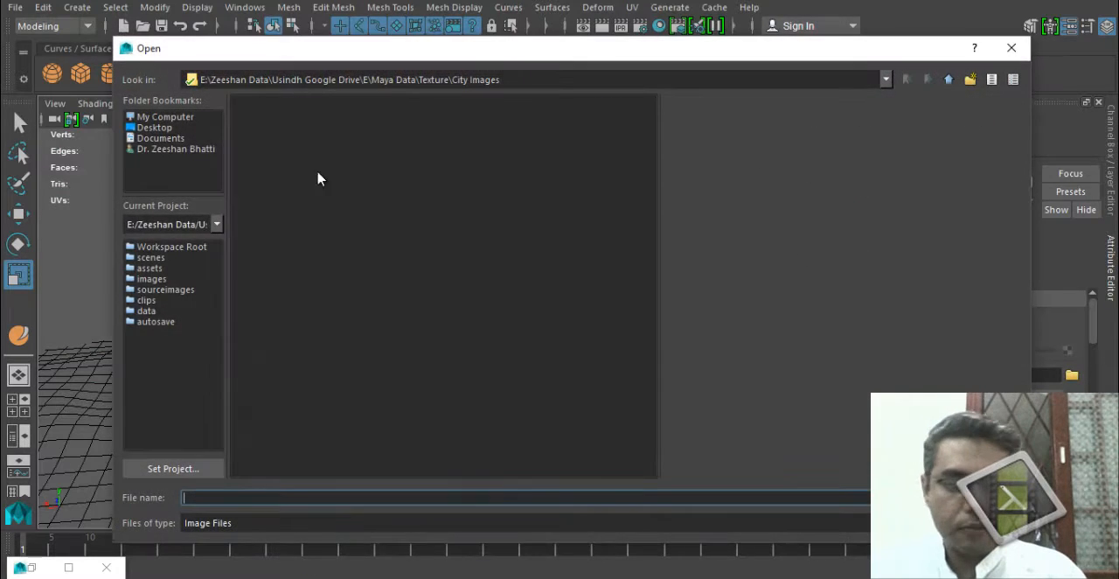
Look through the Texture folder for a sky image, previewing files such as sky.jpg and sourat.bmp.
left_click(948, 79)
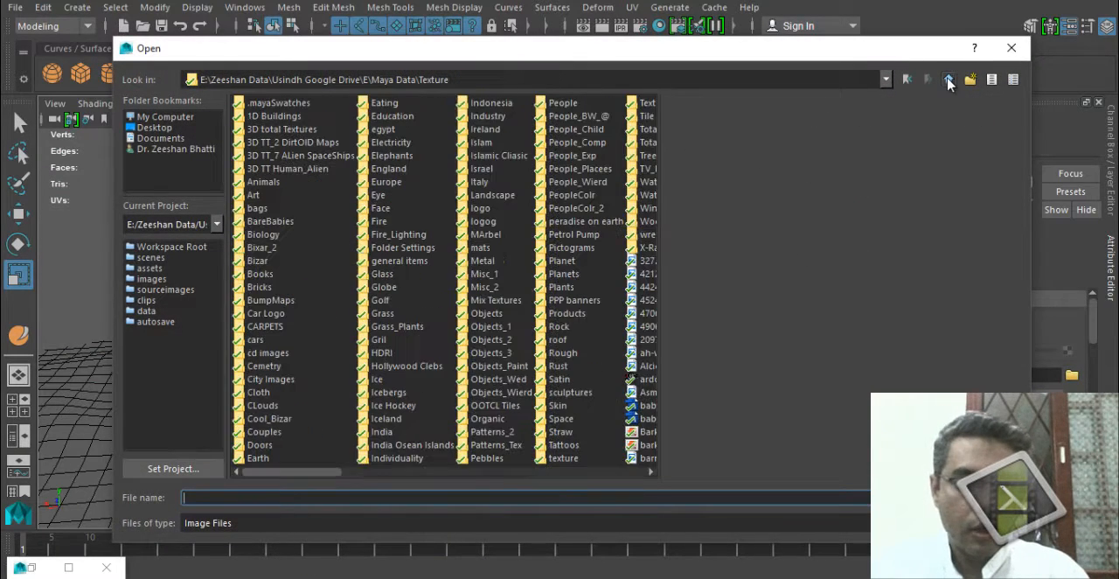
left_click(272, 225)
key("s")
key("s")
key("s")
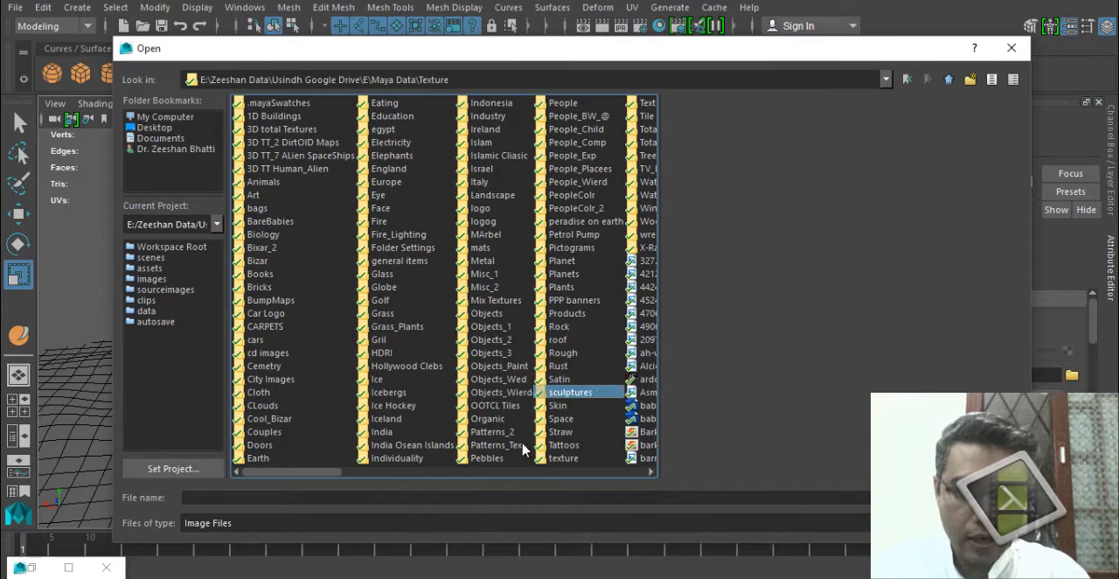
key("s")
key("s")
key("s")
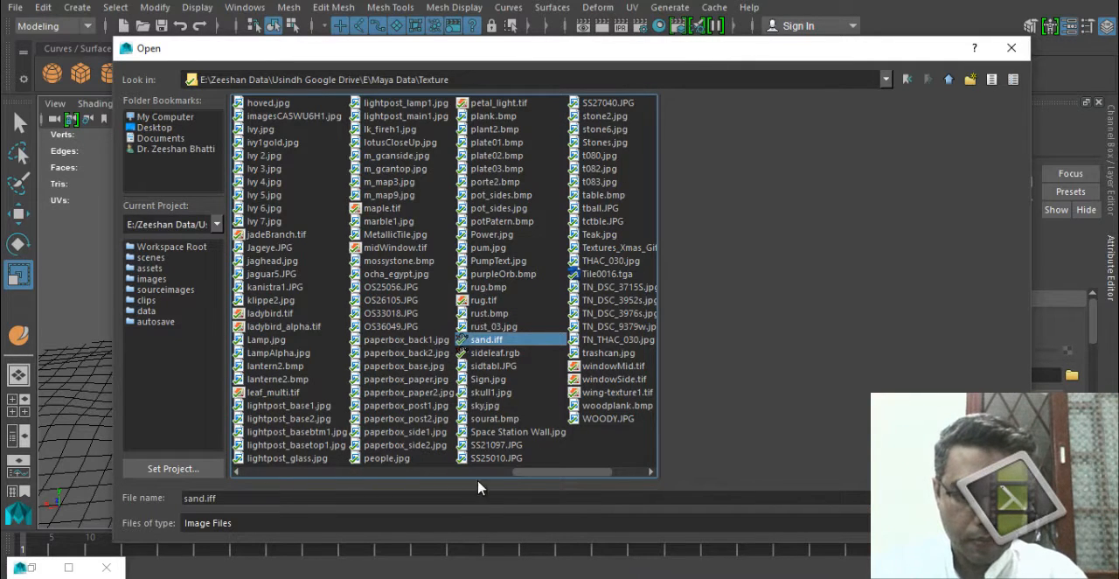
key("s")
key("s")
left_click(488, 407)
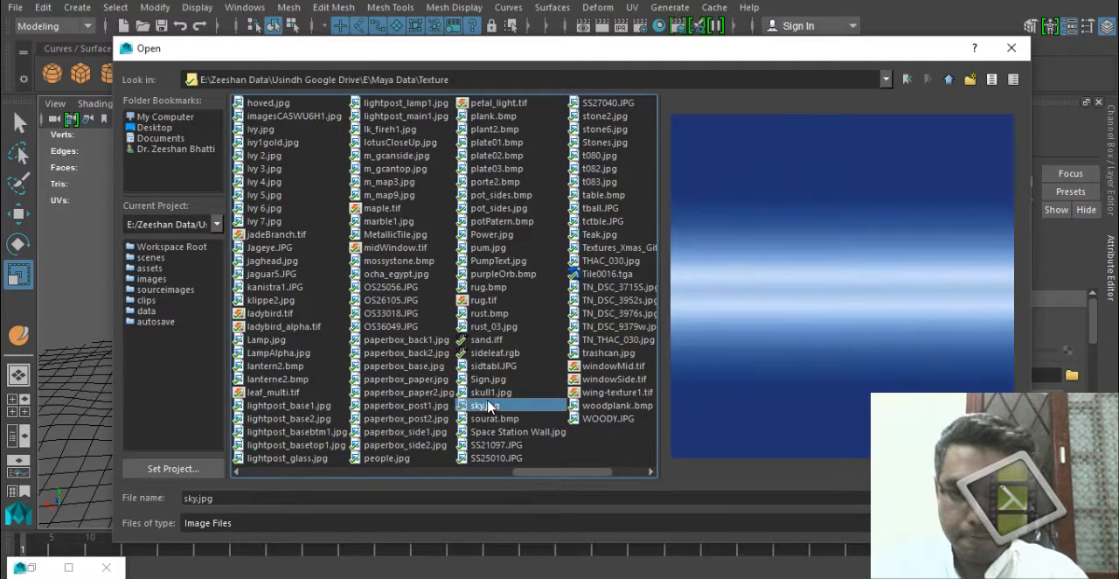
left_click(489, 395)
left_click(488, 406)
left_click(494, 418)
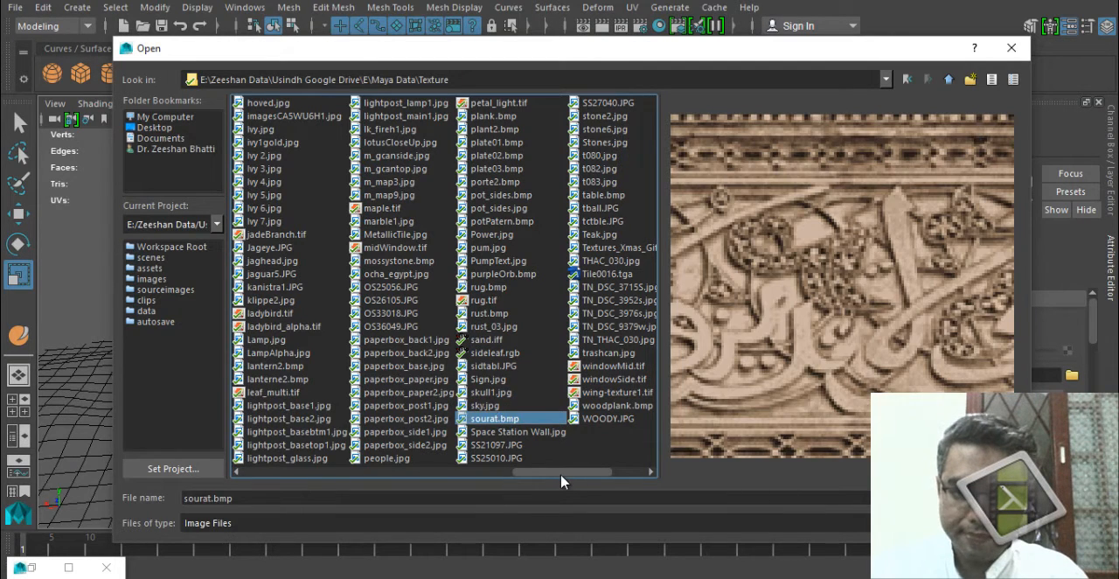
Load 52801a3-7685.jpg from the CLouds folder as the file texture's image.
left_click_drag(562, 480, 295, 477)
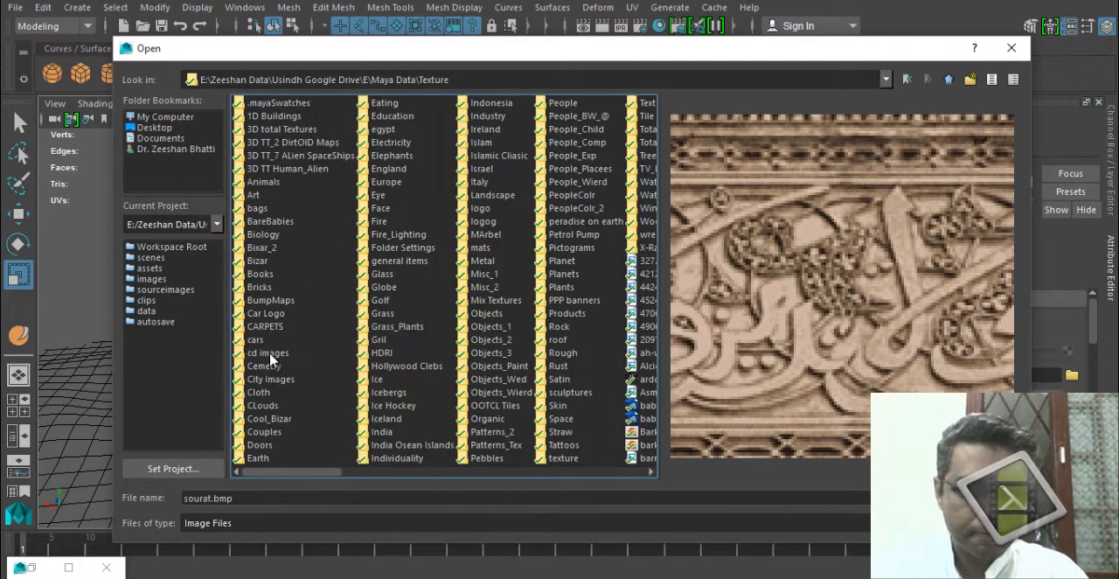
left_click(274, 354)
key("s")
double_click(289, 407)
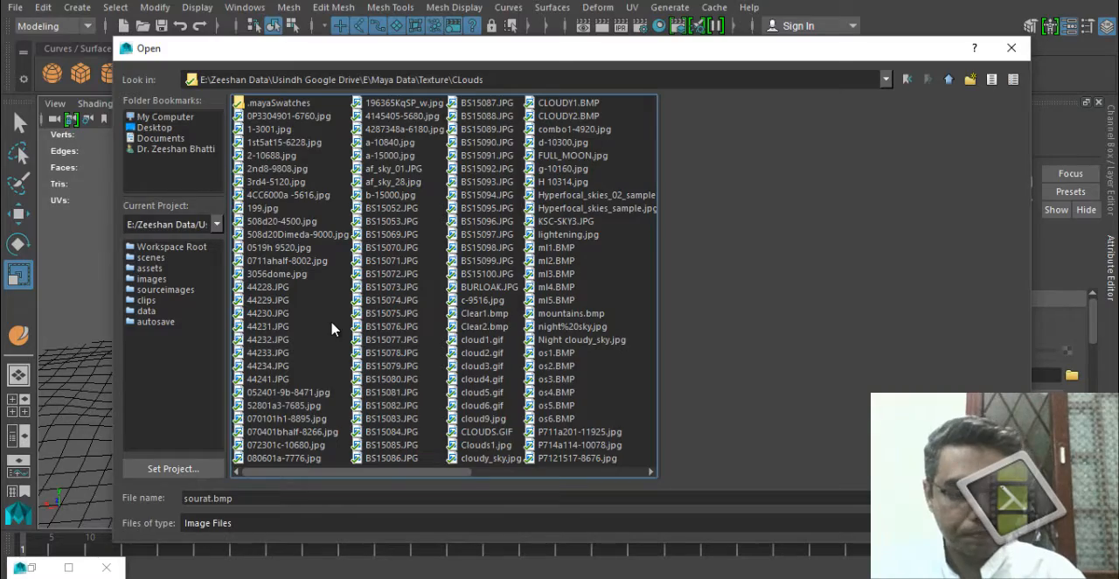
double_click(284, 404)
Display the scene textured, then select the dome and frame the building from inside it.
left_click_drag(369, 381, 254, 395, "alt")
right_click_drag(254, 395, 273, 389, "alt")
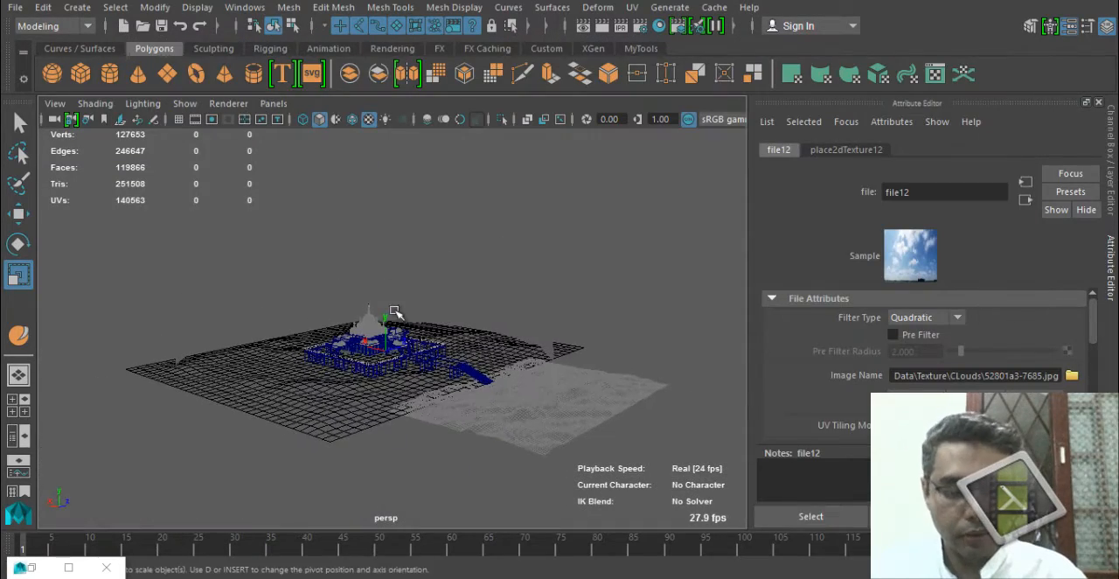
left_click(543, 308)
left_click_drag(292, 332, 376, 351, "alt")
right_click_drag(376, 351, 467, 369, "alt")
left_click_drag(468, 369, 516, 350, "alt")
right_click_drag(195, 367, 577, 464, "alt")
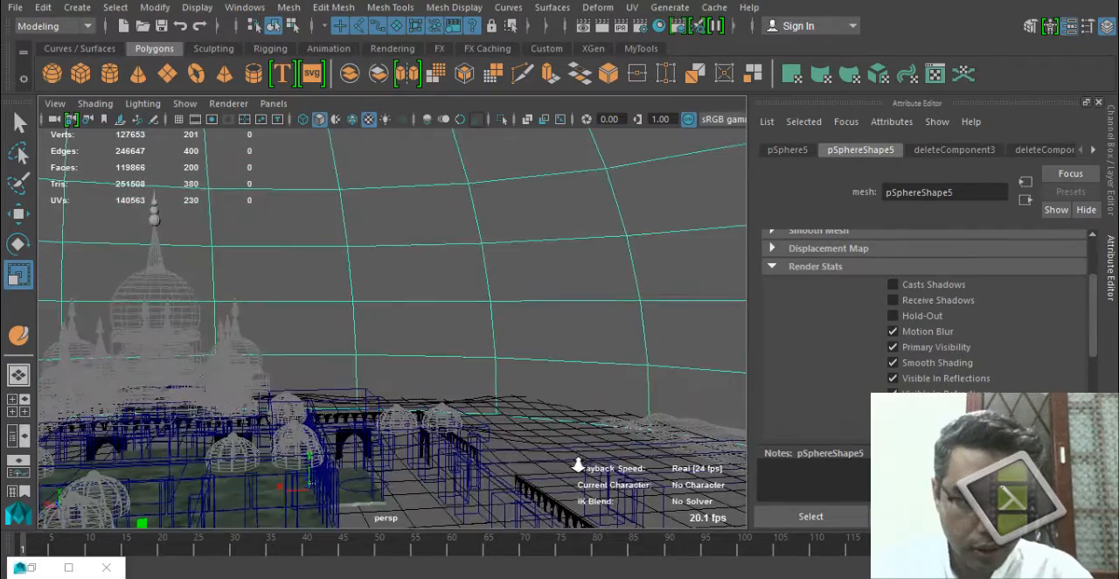
middle_click_drag(375, 382, 502, 373, "alt")
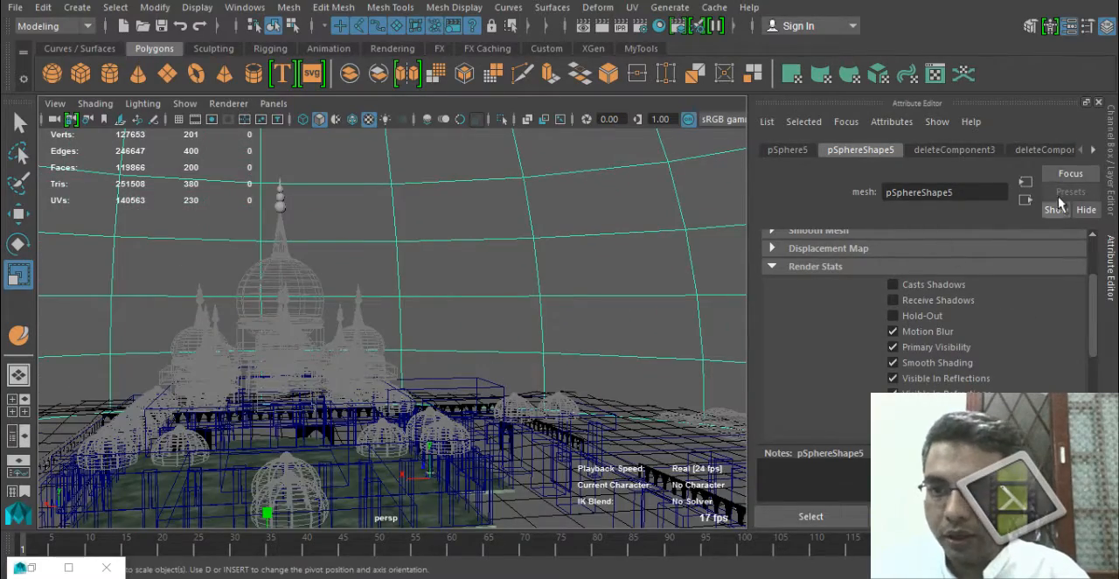
left_click_drag(330, 350, 577, 347, "alt")
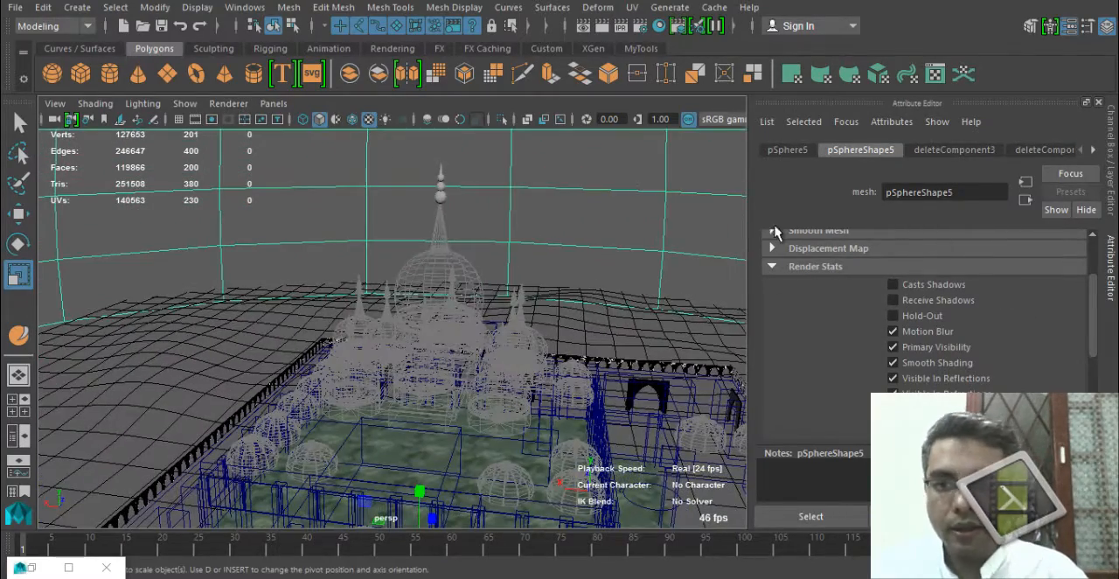
mouse_move(419, 317)
left_mouse_down("alt")
mouse_move(457, 312)
mouse_move(432, 320)
left_mouse_up("alt")
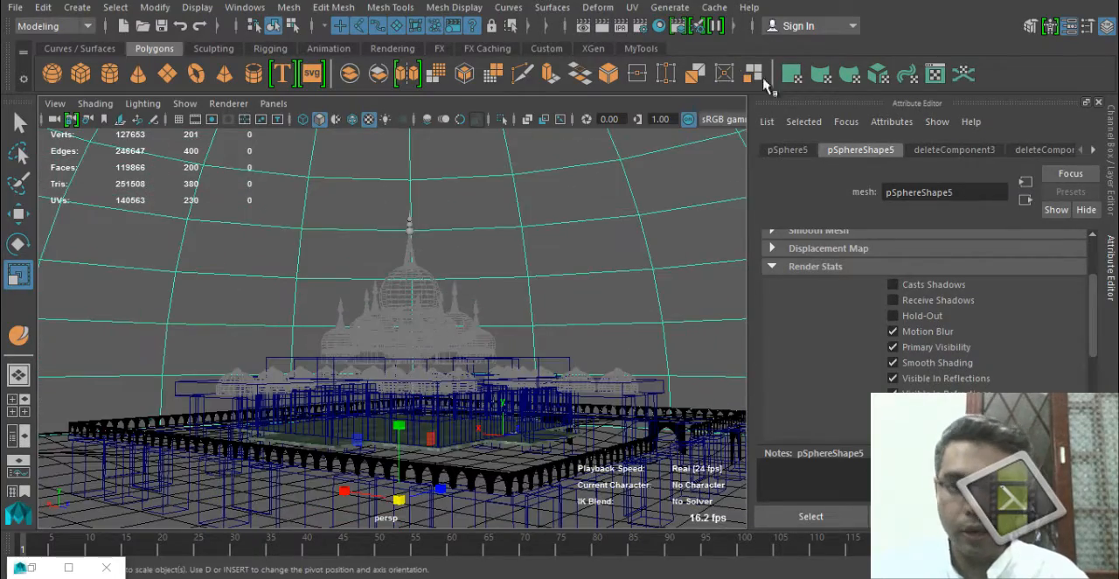
Set the Maya Software anti-aliasing quality to Preview quality in the render settings.
left_click(645, 30)
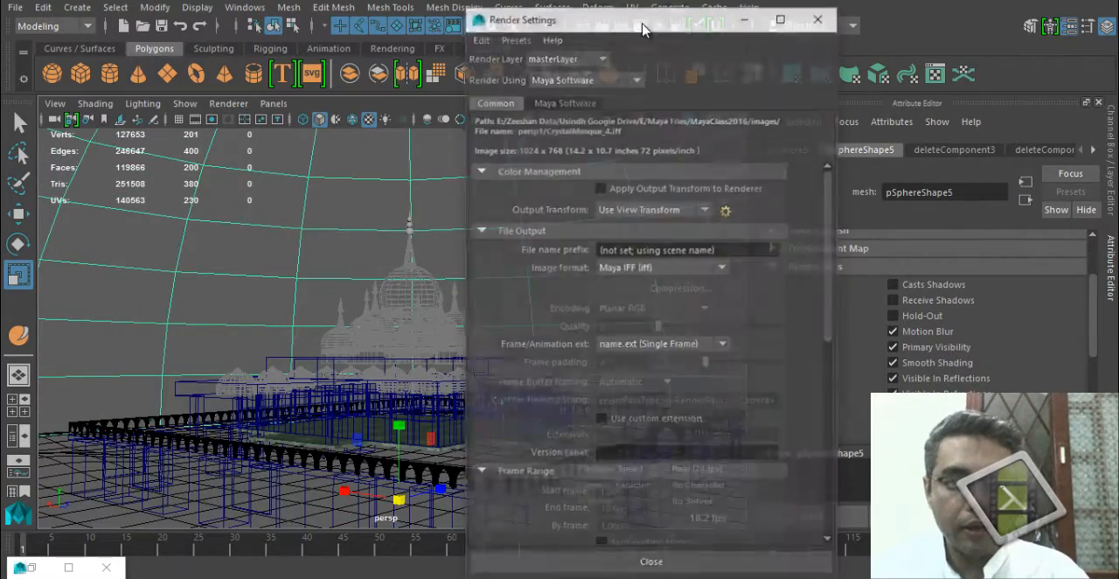
left_click(614, 78)
left_click(614, 79)
left_click(588, 102)
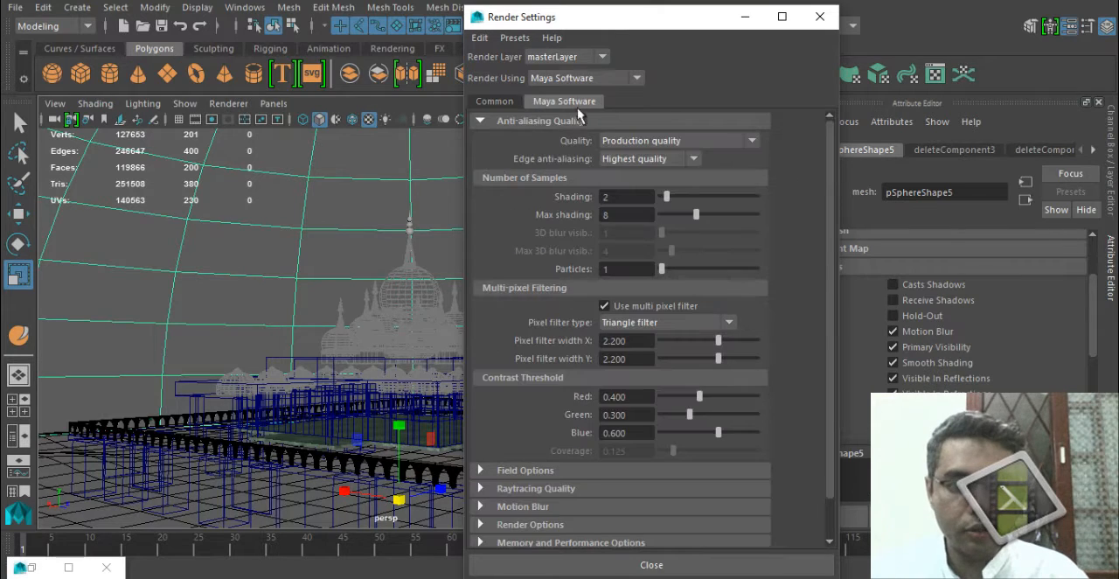
left_click(648, 141)
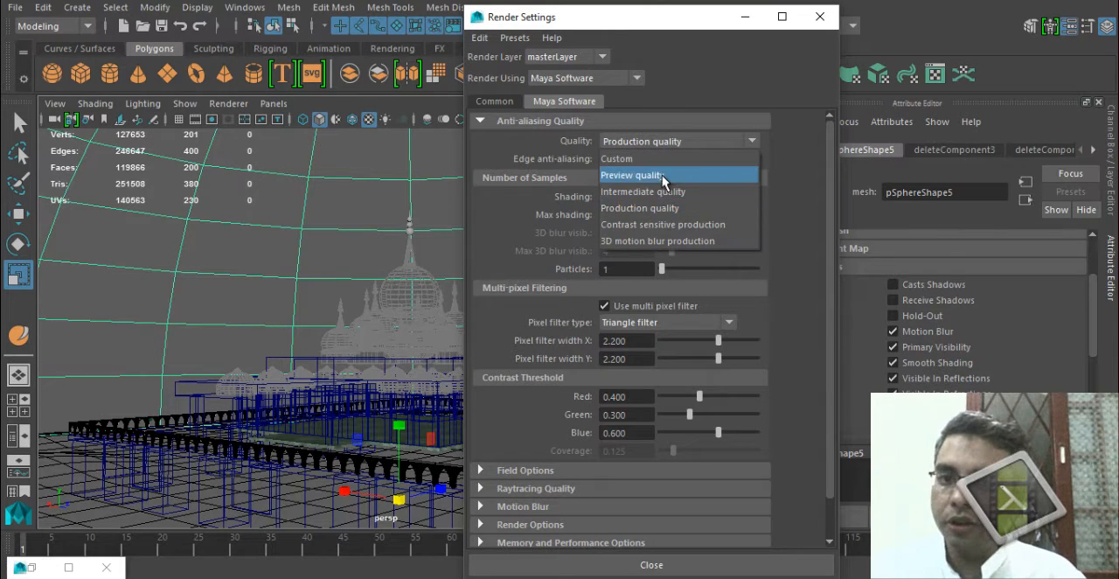
left_click(642, 174)
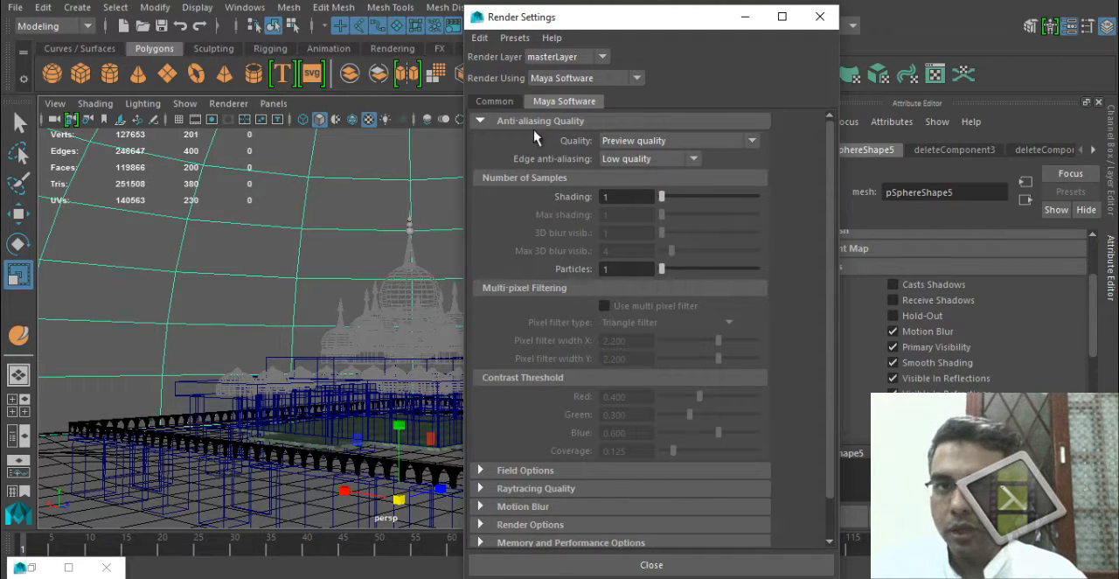
Set the render image size preset to 640x480 and test-render the perspective view.
left_click(494, 101)
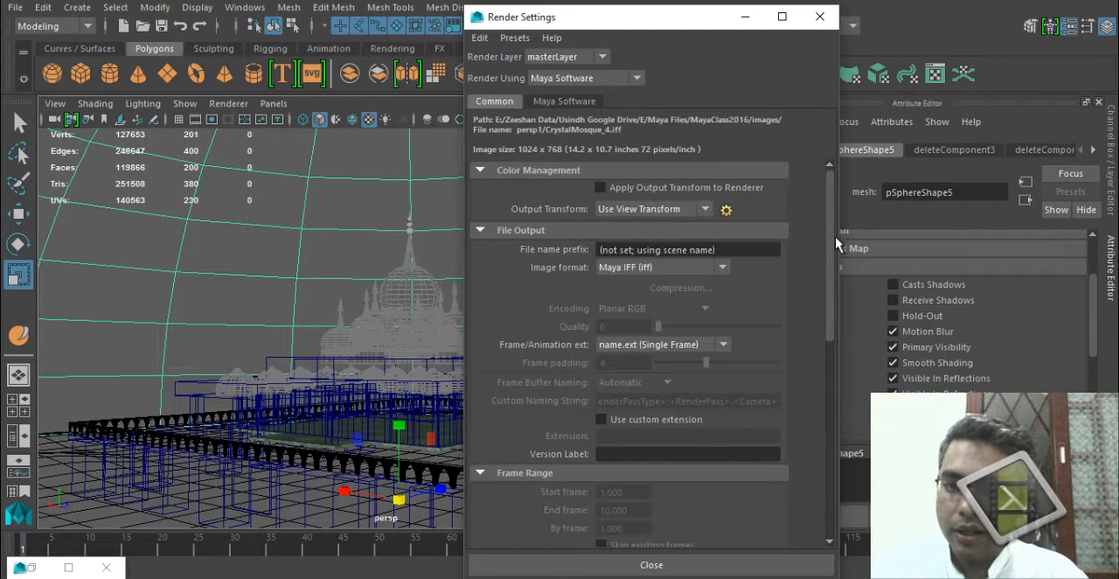
scroll(833, 282, "down", 5)
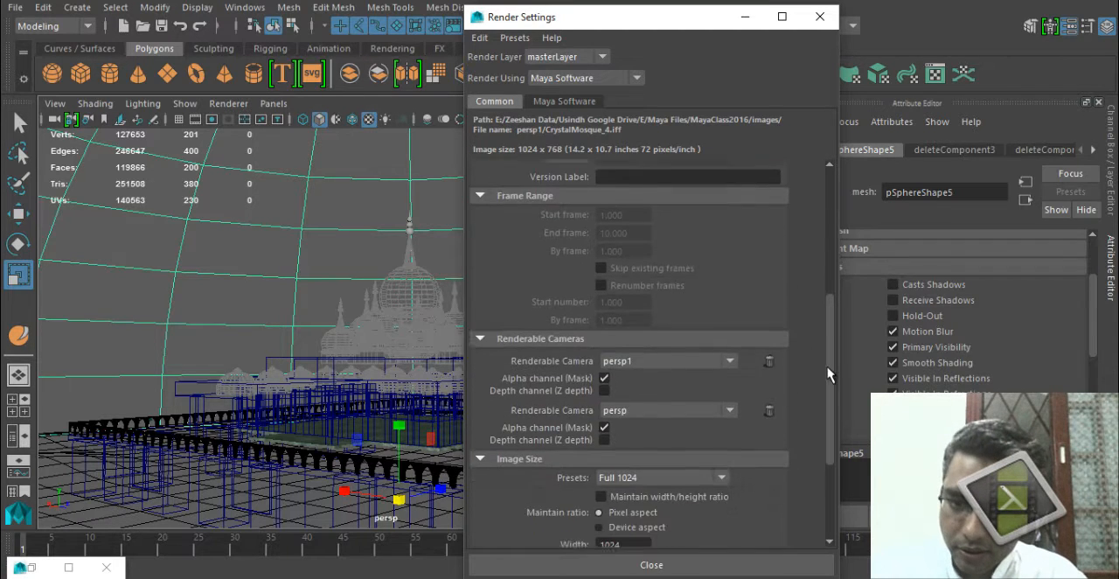
left_click(656, 468)
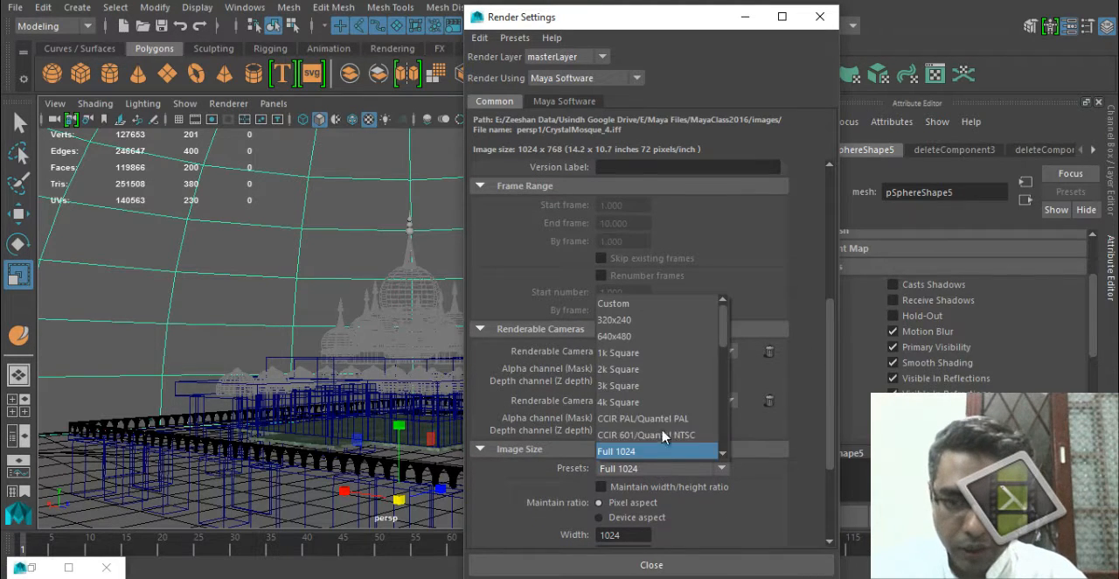
left_click(665, 339)
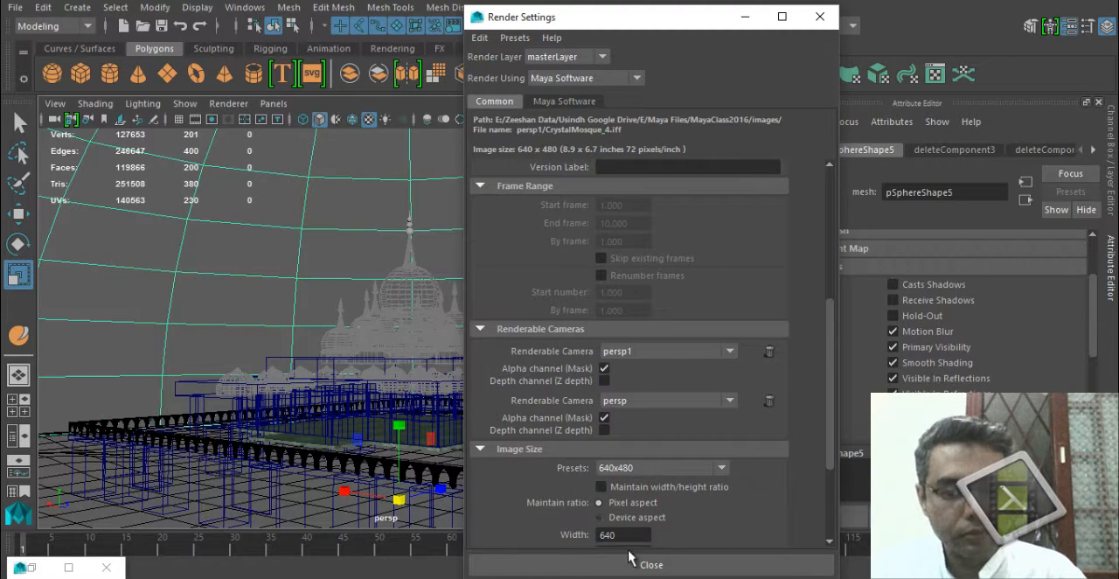
scroll(769, 464, "down", 3)
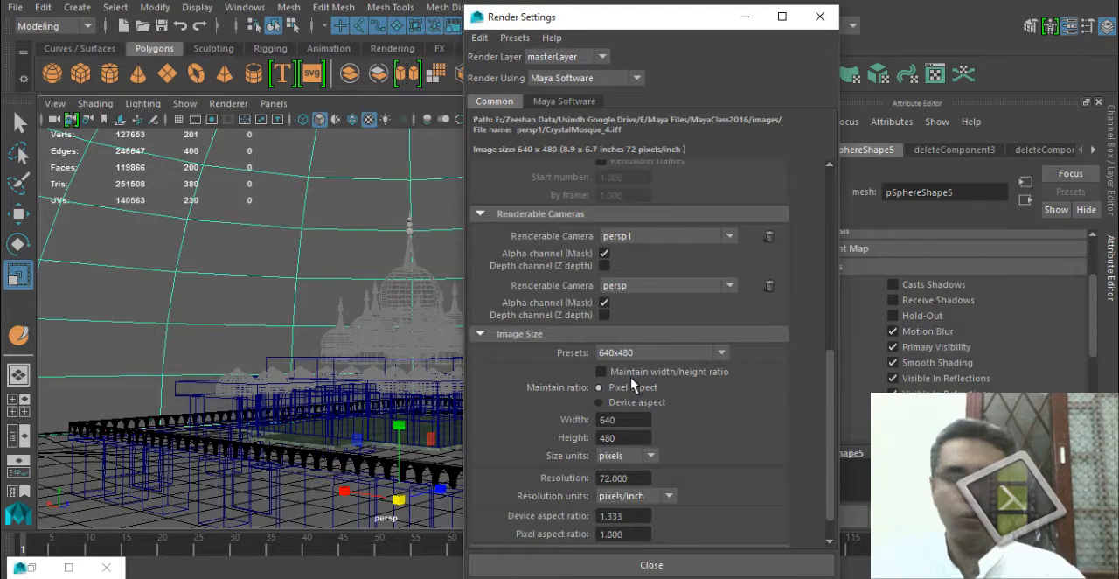
left_click(820, 17)
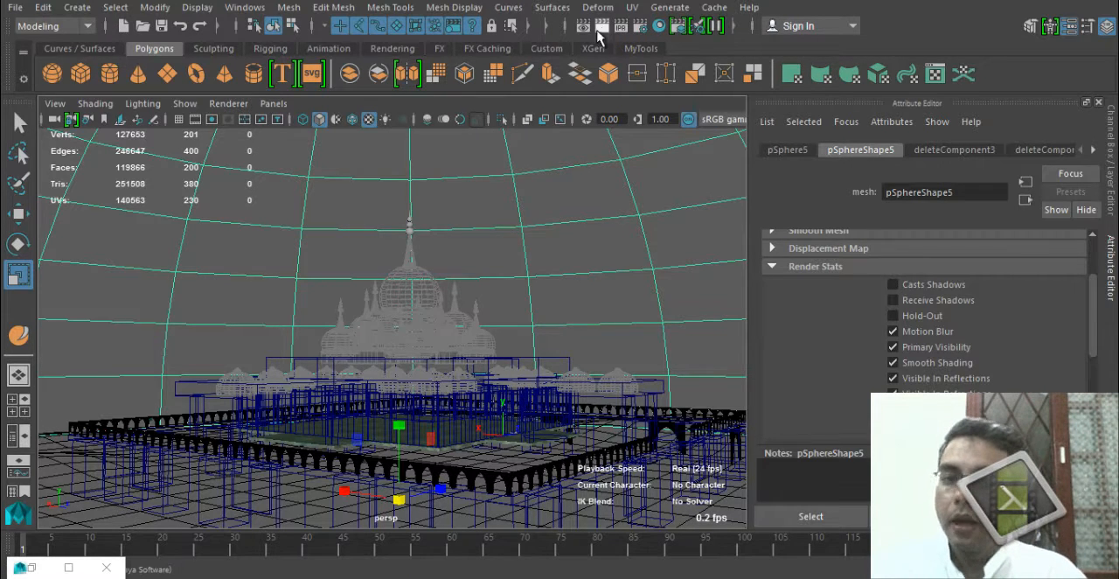
left_click(603, 27)
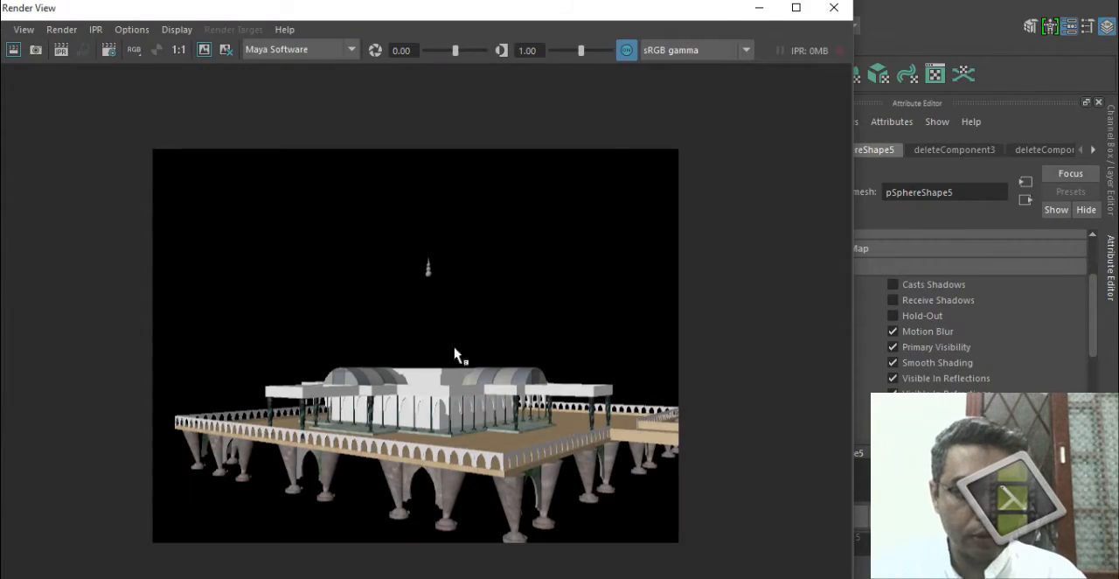
left_click(833, 8)
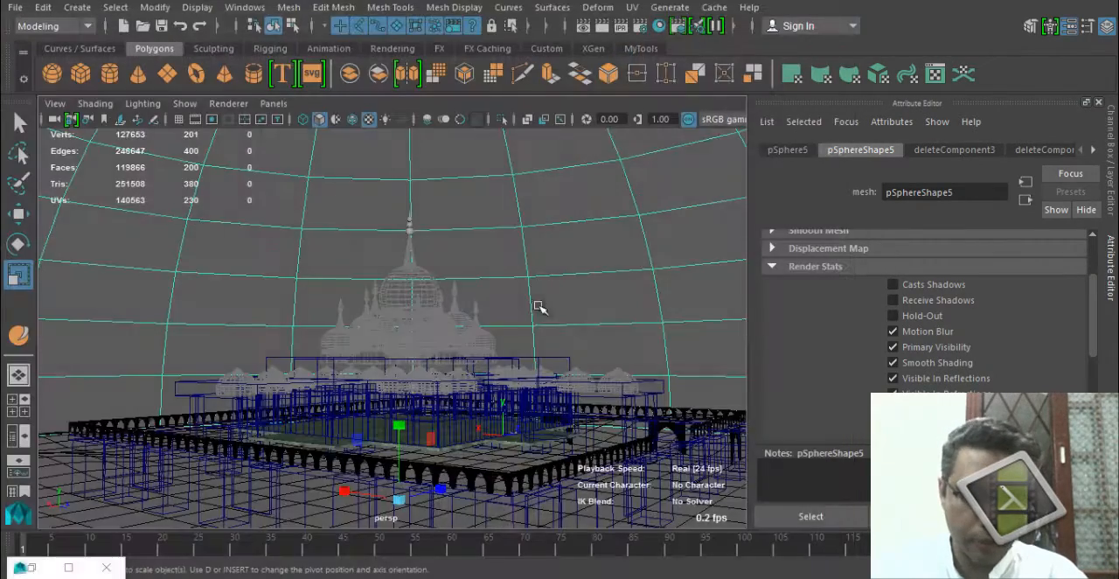
Create an ambient light and raise it above the building to a Translate Y of about 302.
left_click_drag(590, 355, 338, 438, "alt")
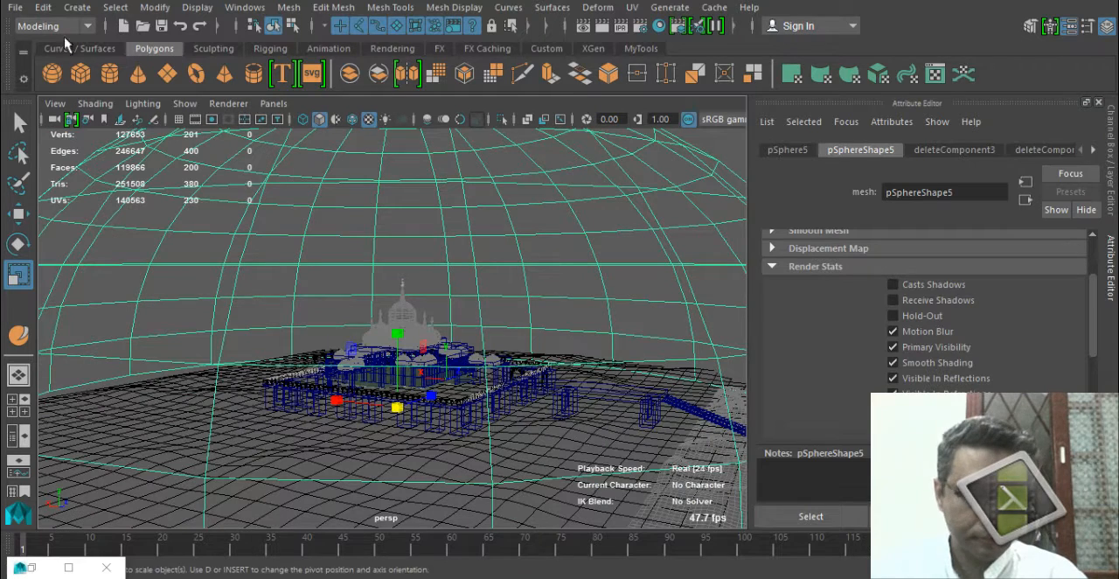
left_click(328, 48)
left_click(391, 48)
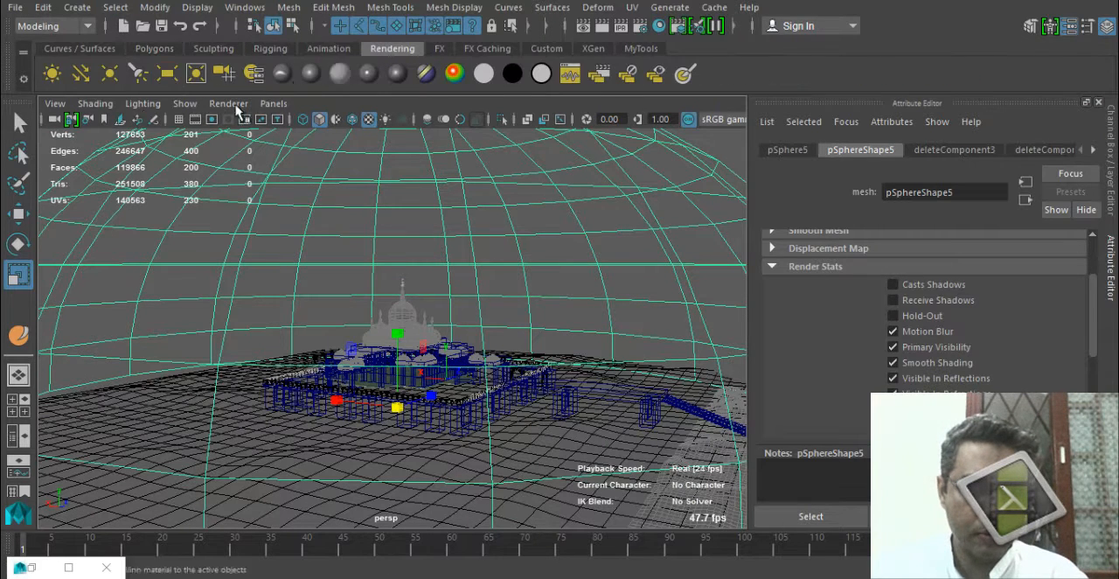
key("w")
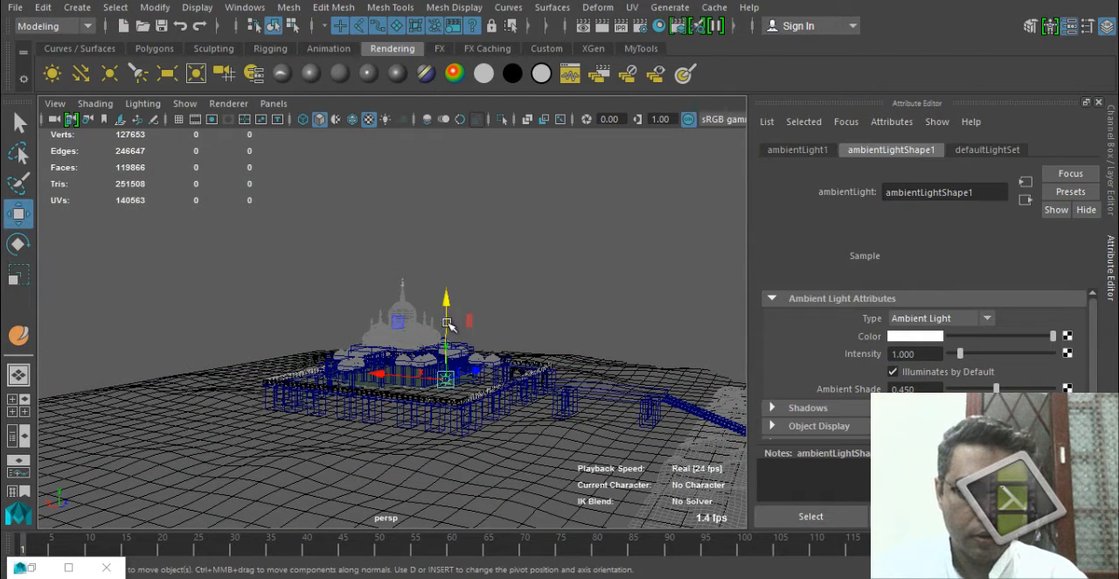
left_click_drag(447, 306, 448, 136)
Frame the building more closely and test-render the perspective view with the ambient light.
left_click_drag(409, 272, 376, 293, "alt")
right_click_drag(376, 292, 502, 306, "alt")
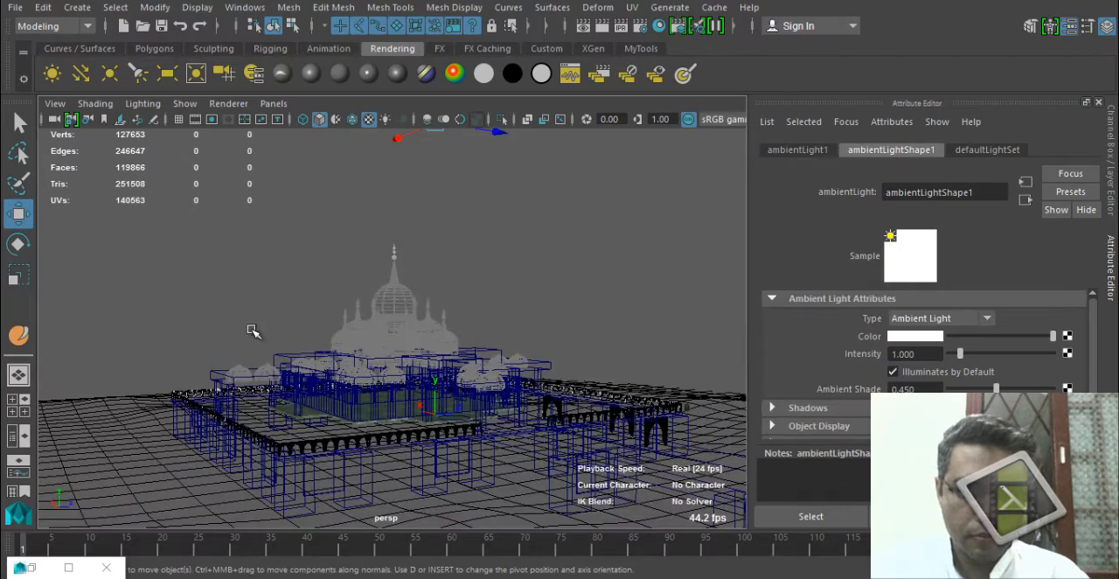
mouse_move(424, 275)
left_mouse_down("alt")
mouse_move(407, 292)
mouse_move(428, 284)
left_mouse_up("alt")
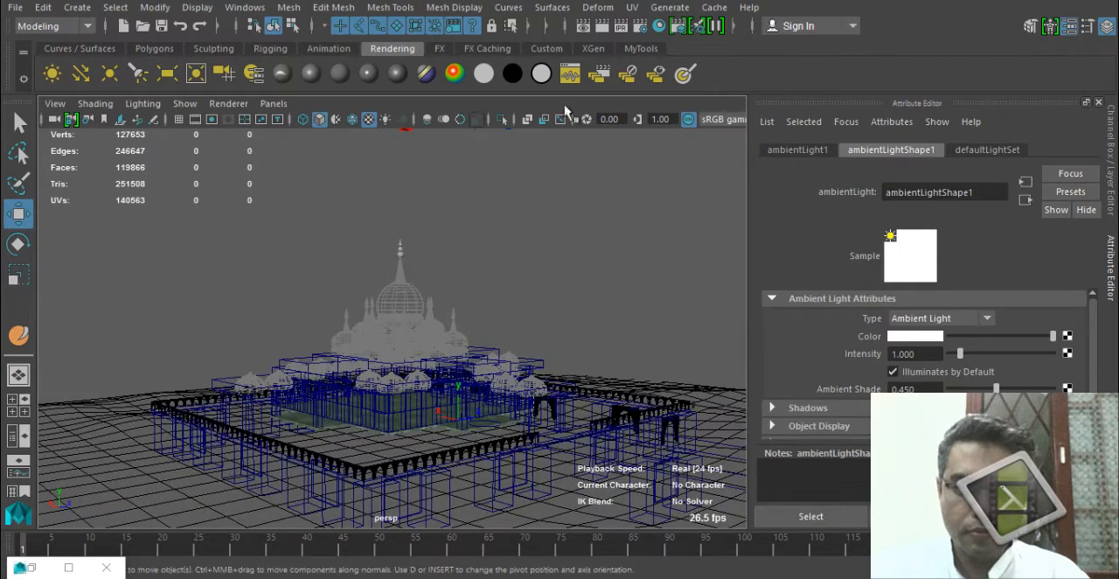
left_click(601, 25)
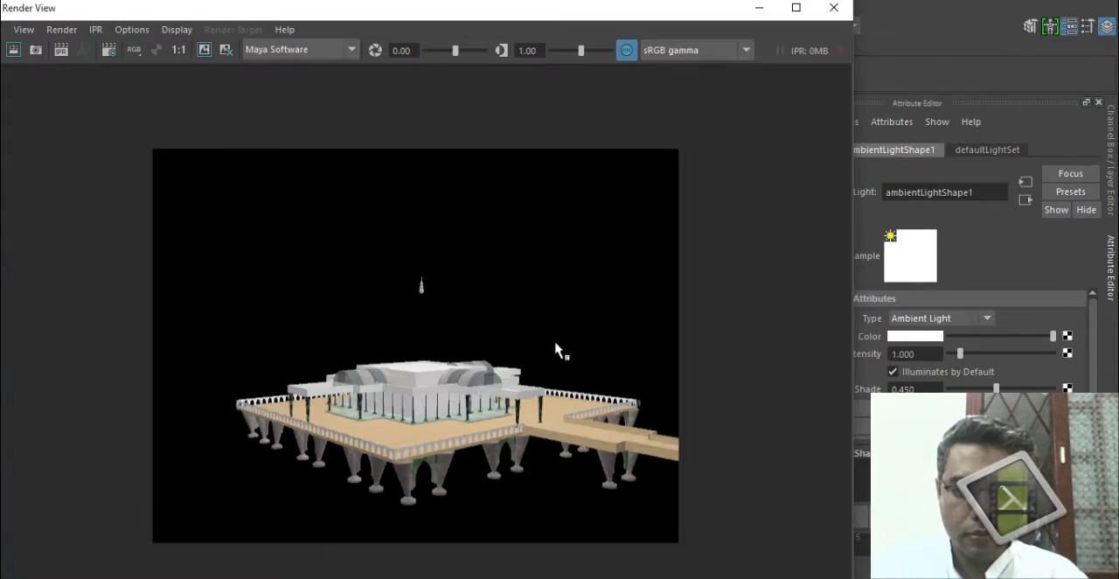
left_click(833, 7)
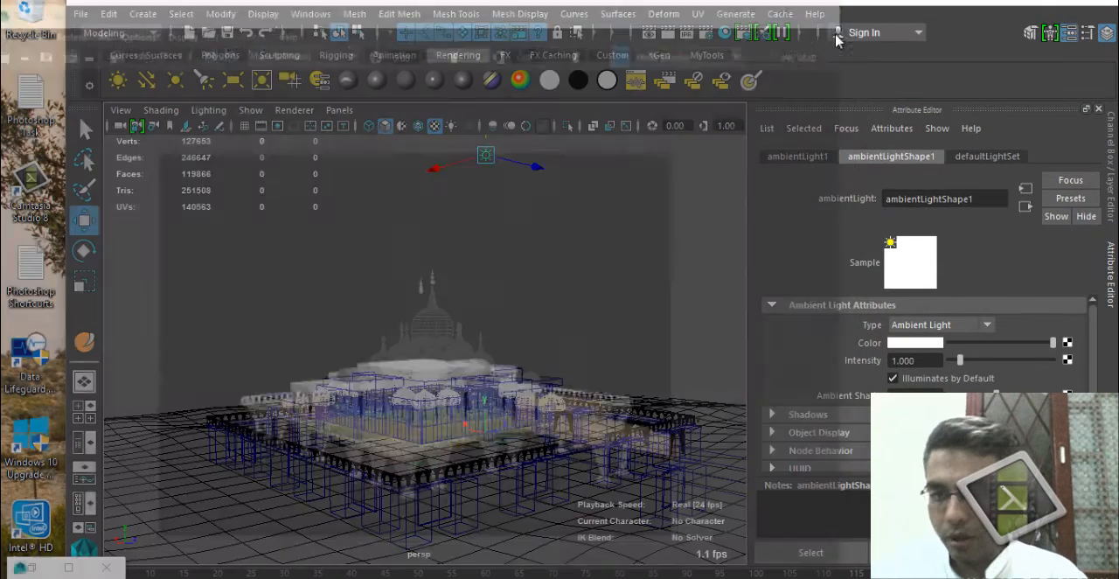
Show the light's channel values and test-render the building again from a lower angle.
left_click(1112, 201)
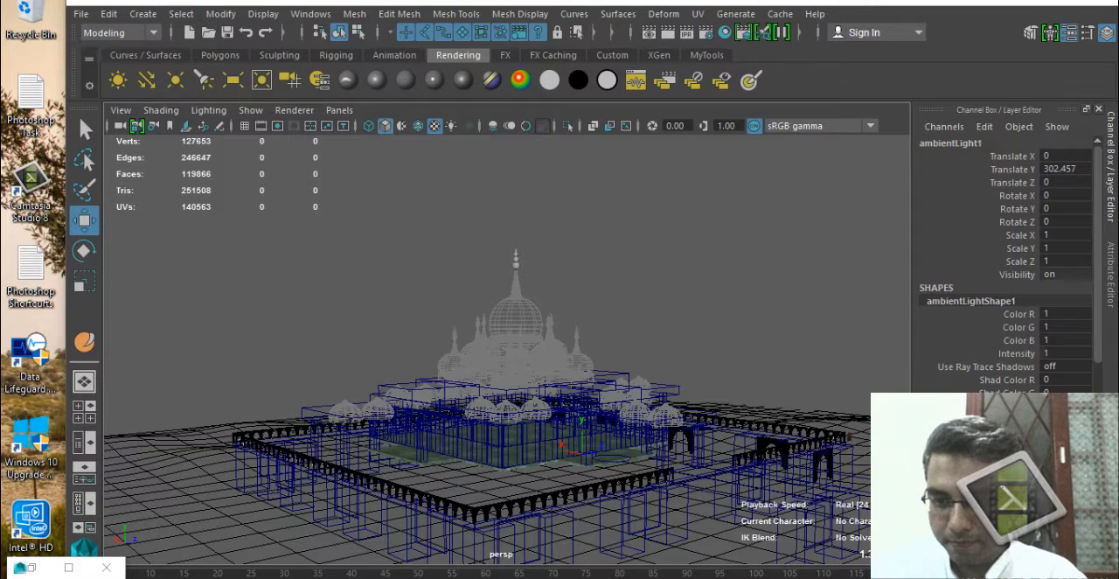
left_click_drag(479, 476, 485, 450, "alt")
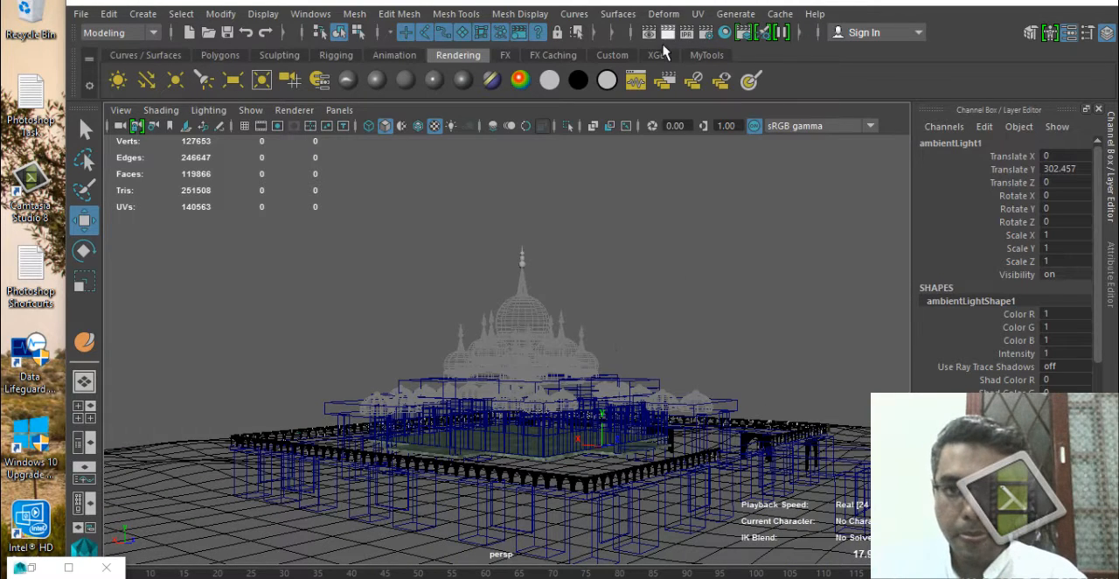
left_click(664, 80)
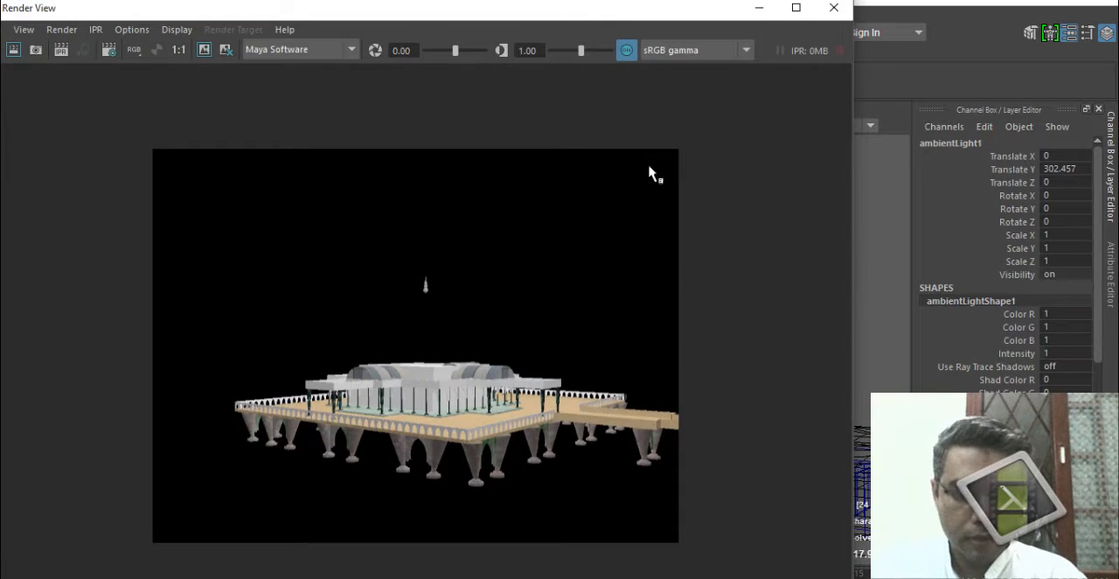
left_click(833, 7)
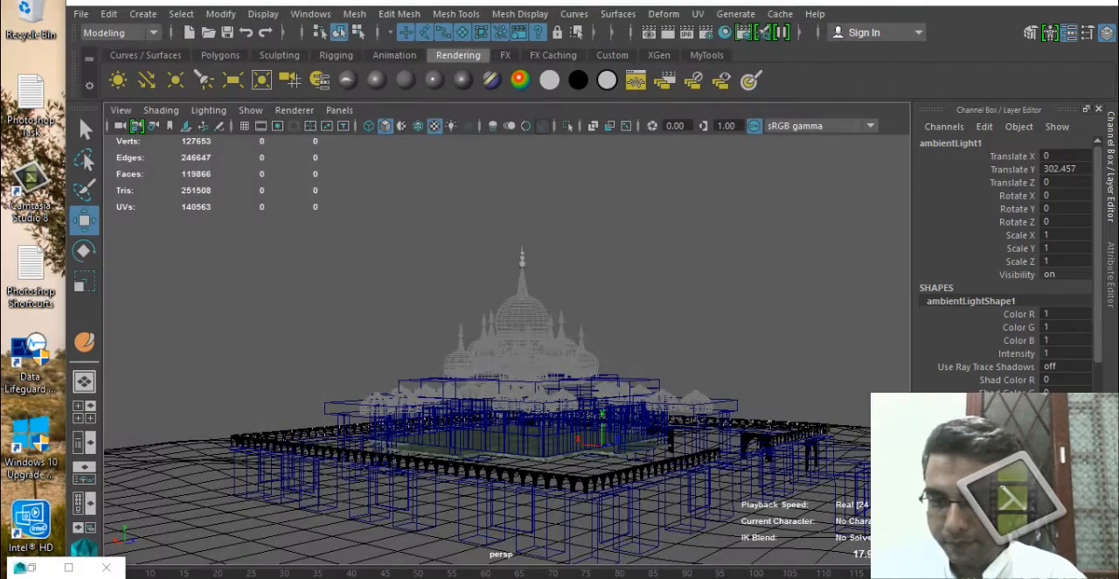
Set the level of detail of the Mosque_Platform_lyr display layer to Full and test-render a close view of the building.
mouse_move(492, 399)
left_mouse_down("alt")
mouse_move(466, 411)
mouse_move(548, 455)
left_mouse_up("alt")
scroll(548, 454, "up", 6)
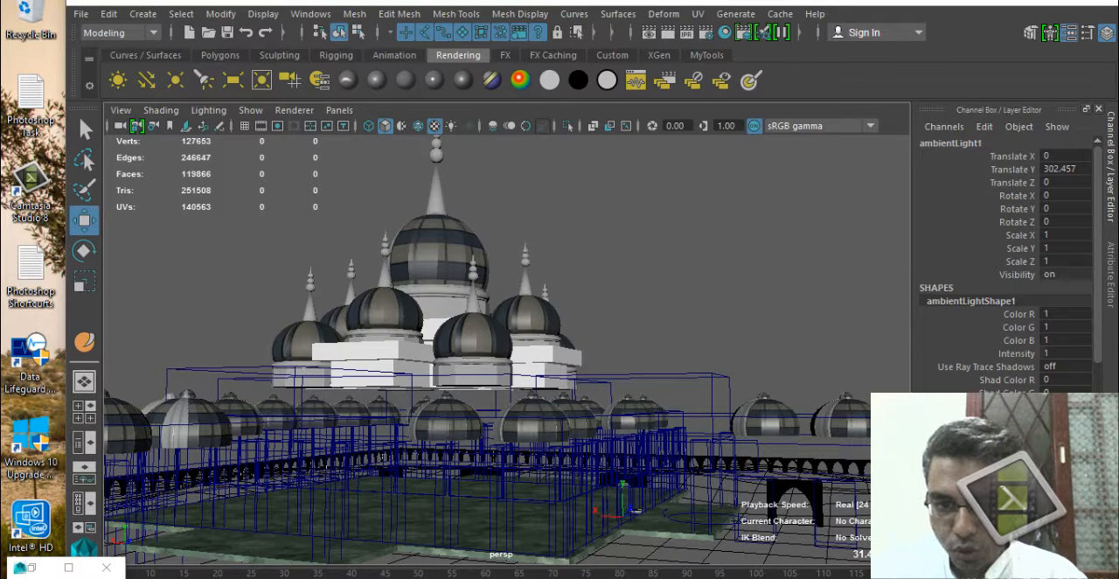
right_click(954, 466)
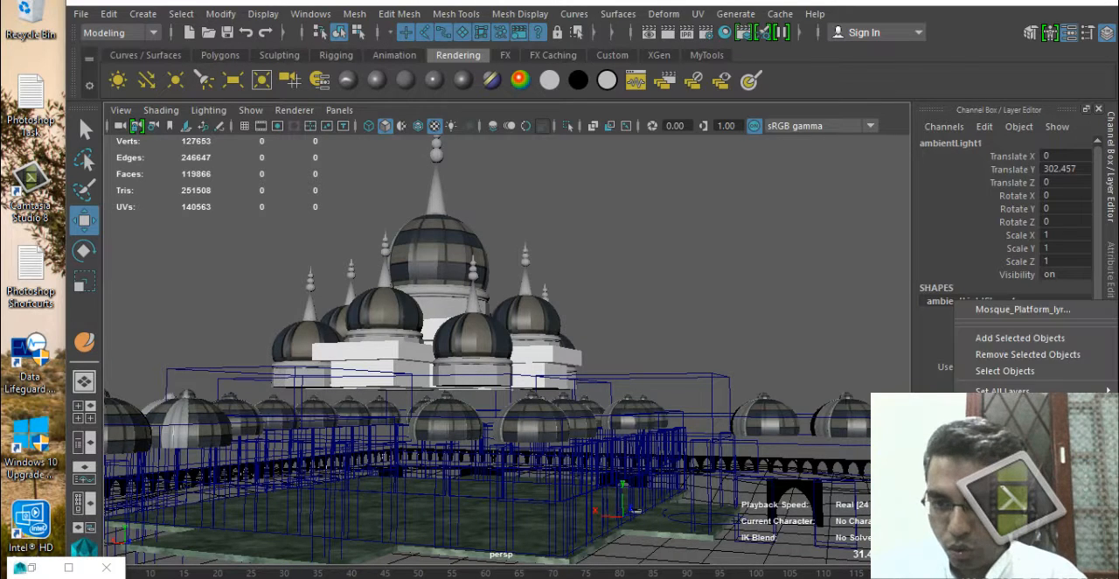
left_click(983, 453)
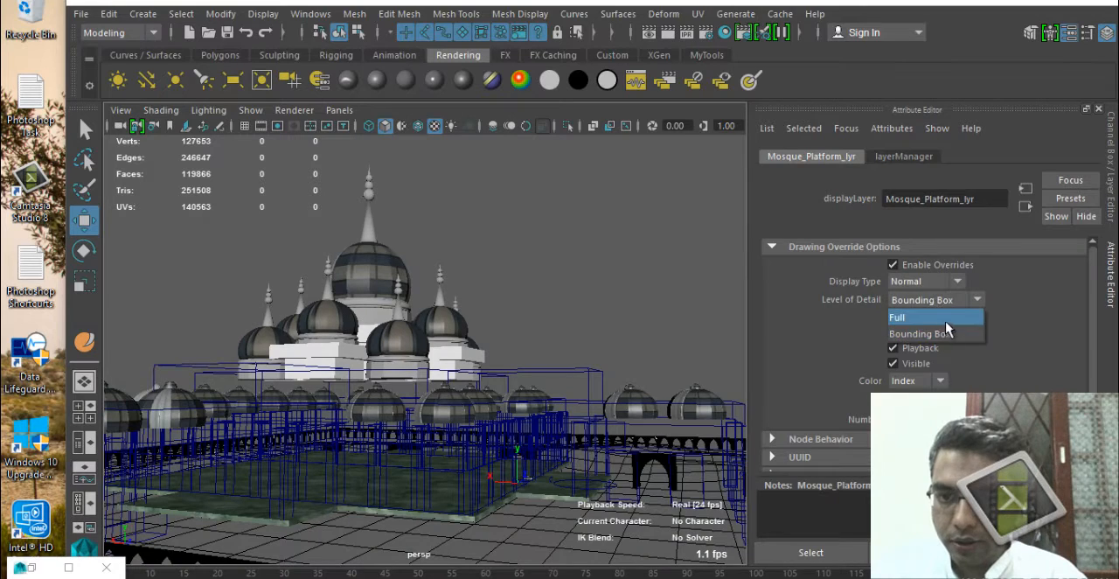
left_click(944, 321)
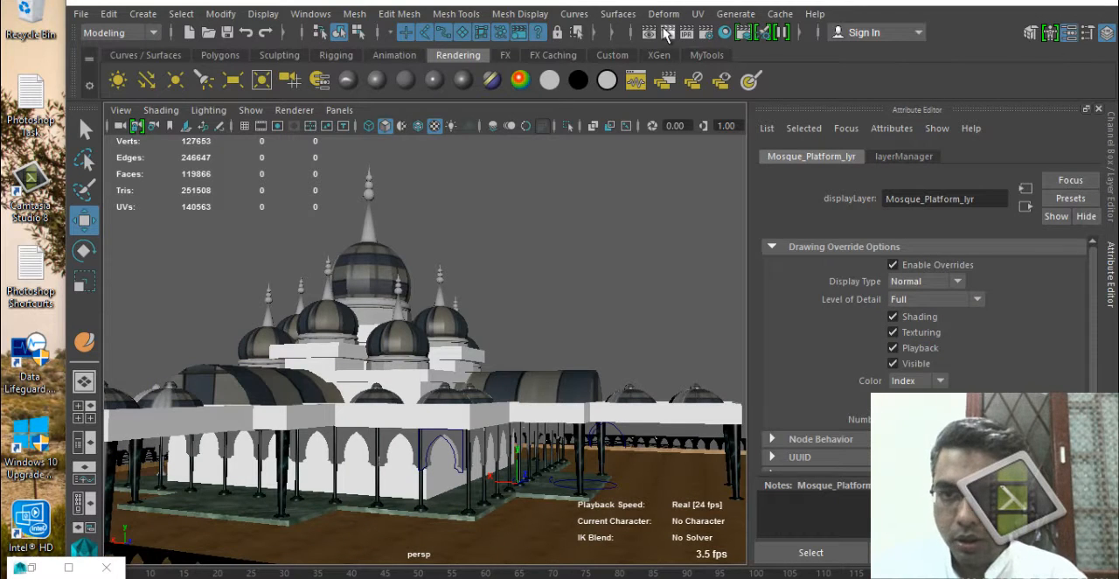
left_click(668, 32)
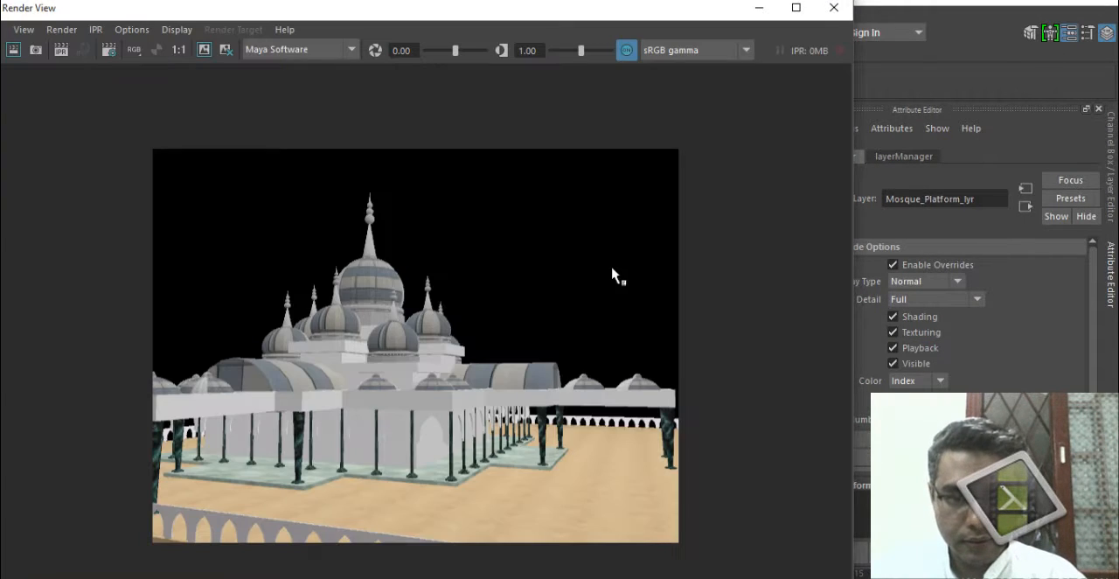
left_click(834, 8)
Check the Ground_lyr layer's display settings and take the layer out of template mode.
left_click_drag(489, 419, 408, 479, "alt")
left_click_drag(544, 366, 534, 333, "alt")
left_click(1113, 173)
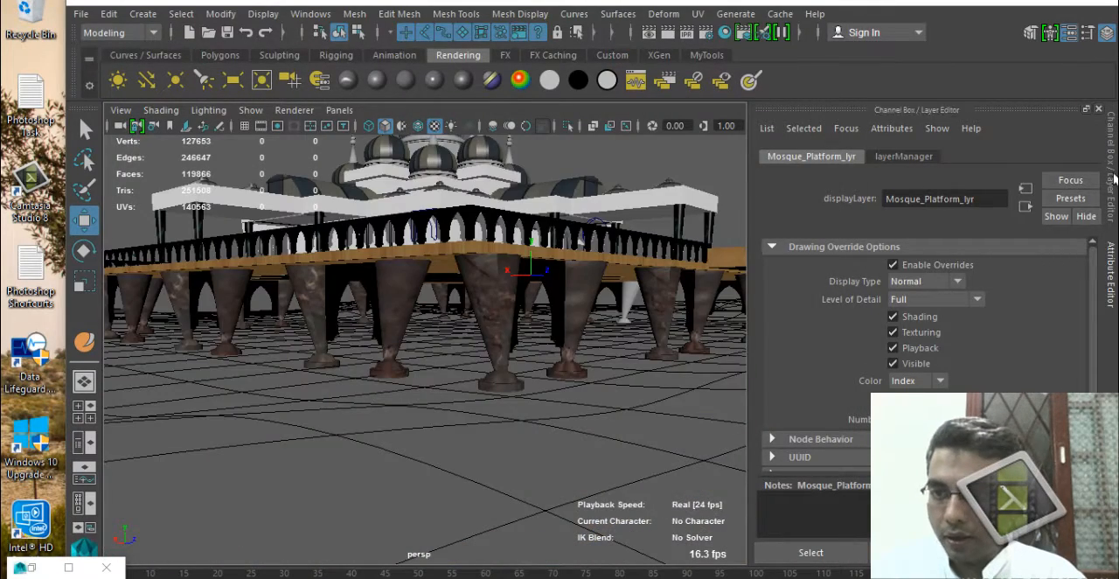
right_click(956, 316)
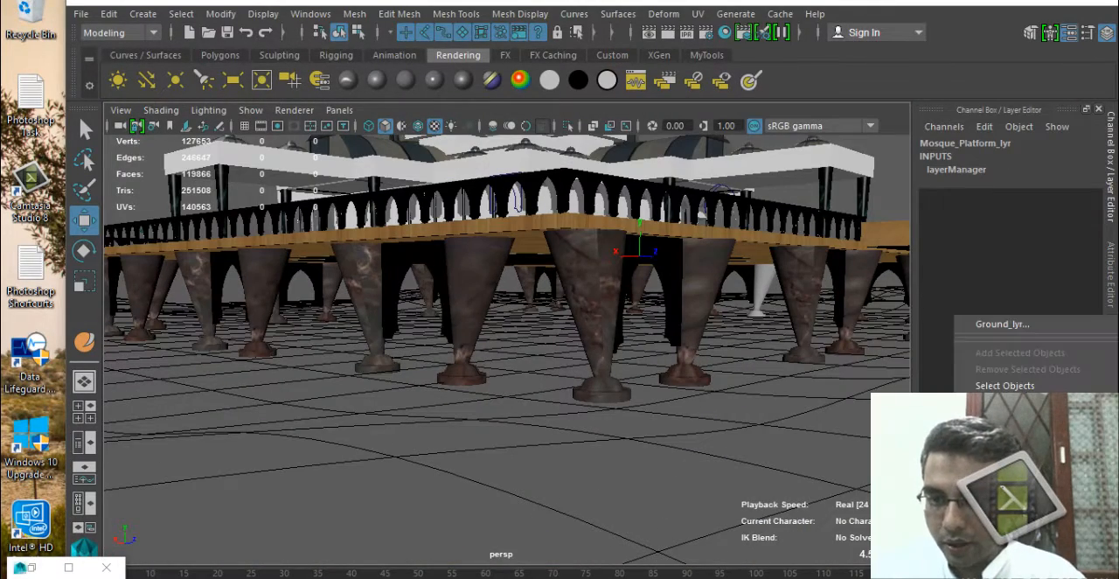
left_click(1001, 323)
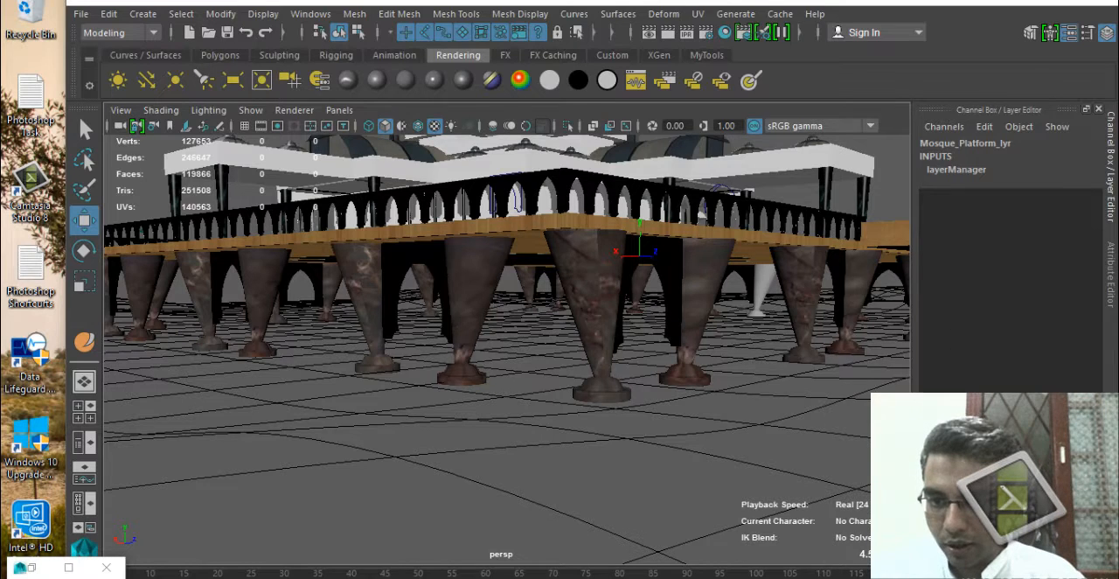
left_click(1099, 110)
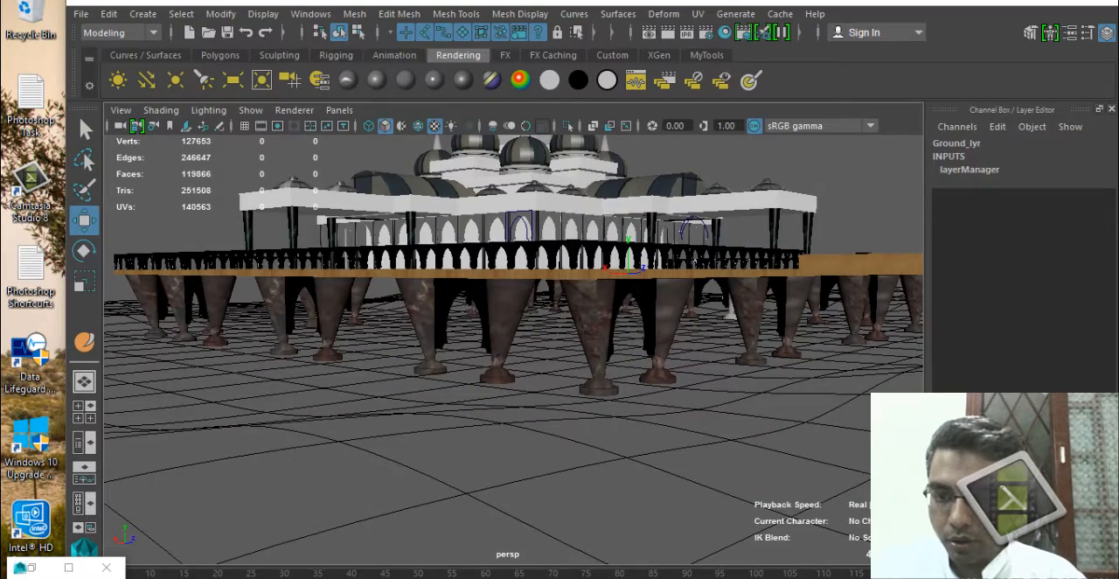
Frame the whole building with the surrounding water and test-render the view.
right_click_drag(592, 437, 502, 444, "alt")
left_click_drag(479, 337, 477, 414, "alt")
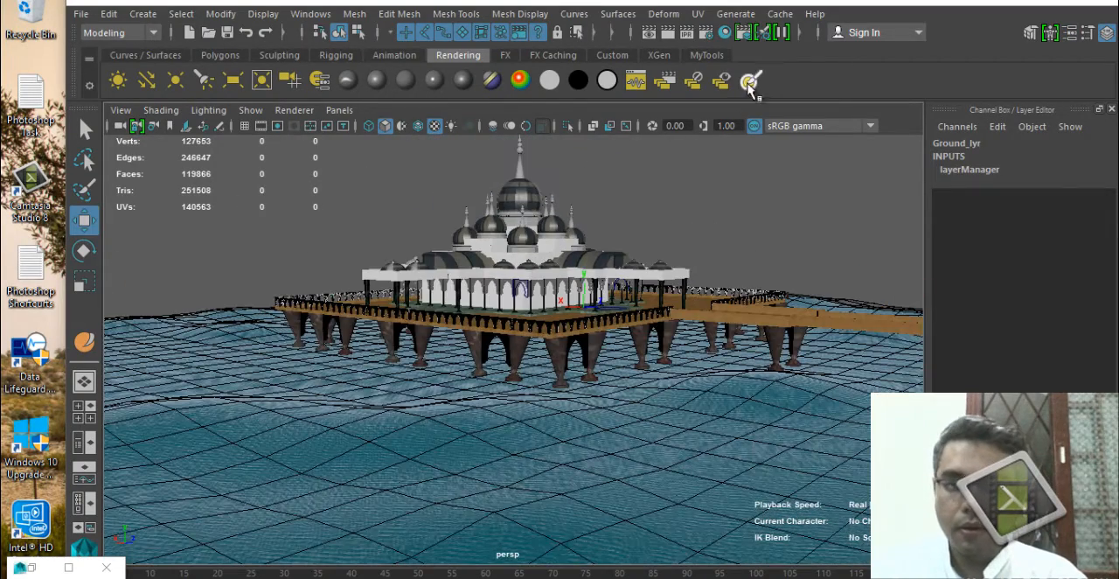
left_click(670, 34)
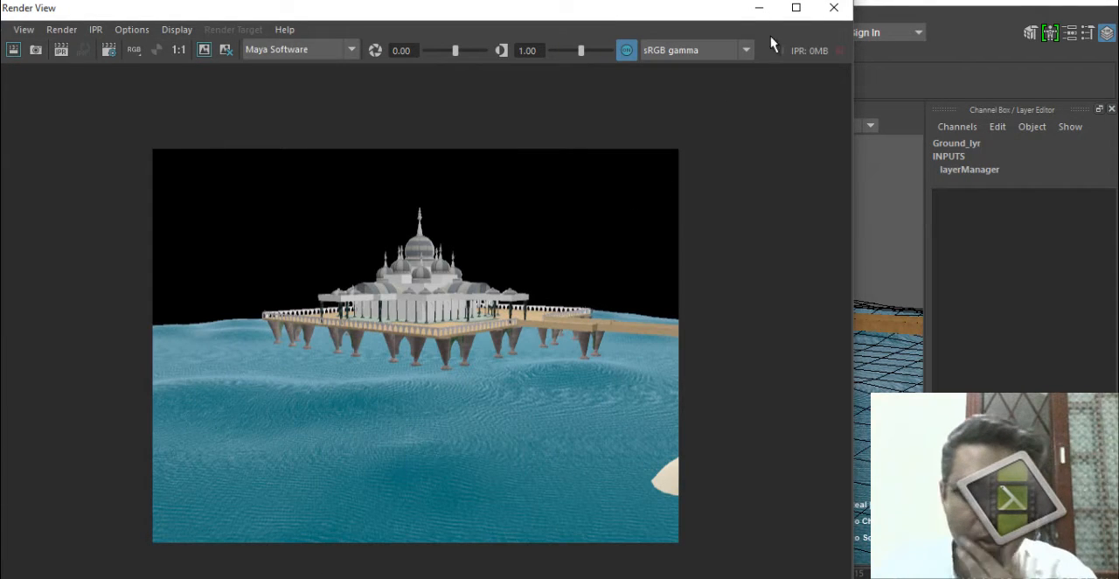
left_click(832, 8)
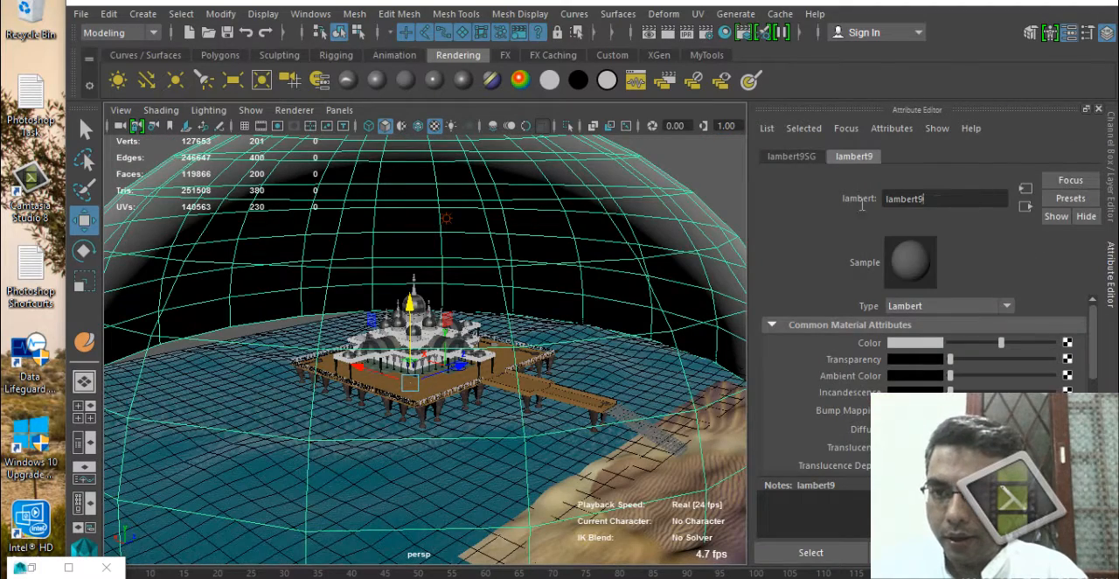
Rename the sky dome's Lambert material as skyMt.
type("ky")
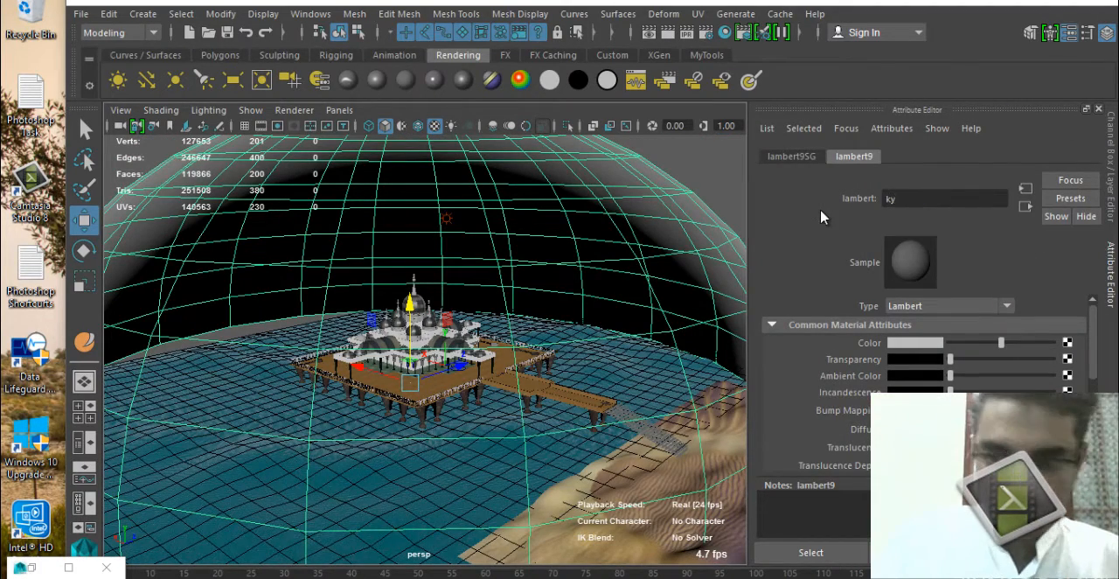
key("BackSpace")
type("skyMt")
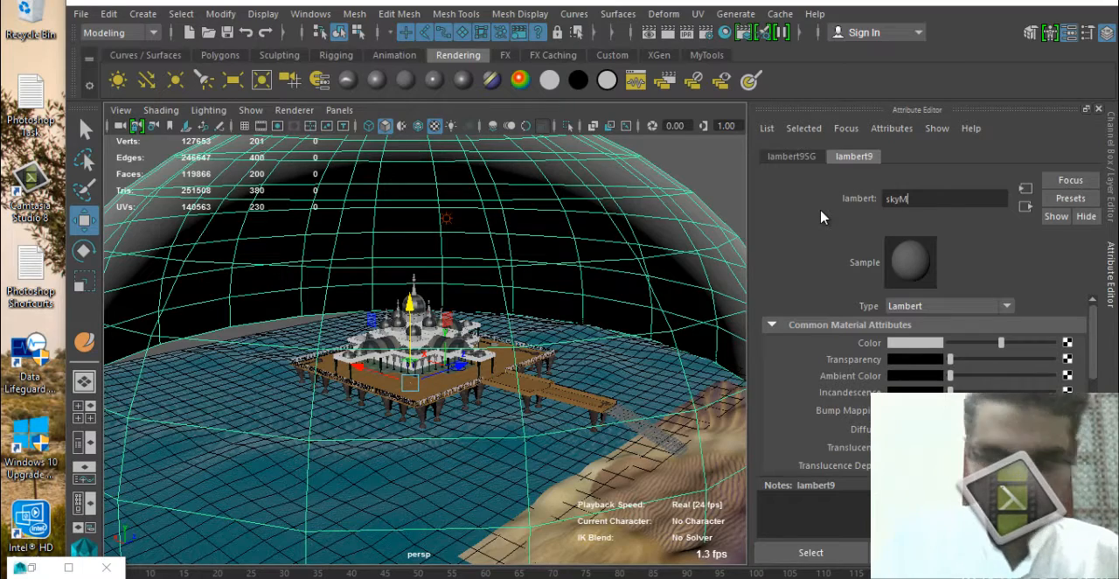
key("Return")
Connect a file texture to skyMt's color and load 52801a3-7685.jpg from the CLouds folder as its image.
left_click(1067, 342)
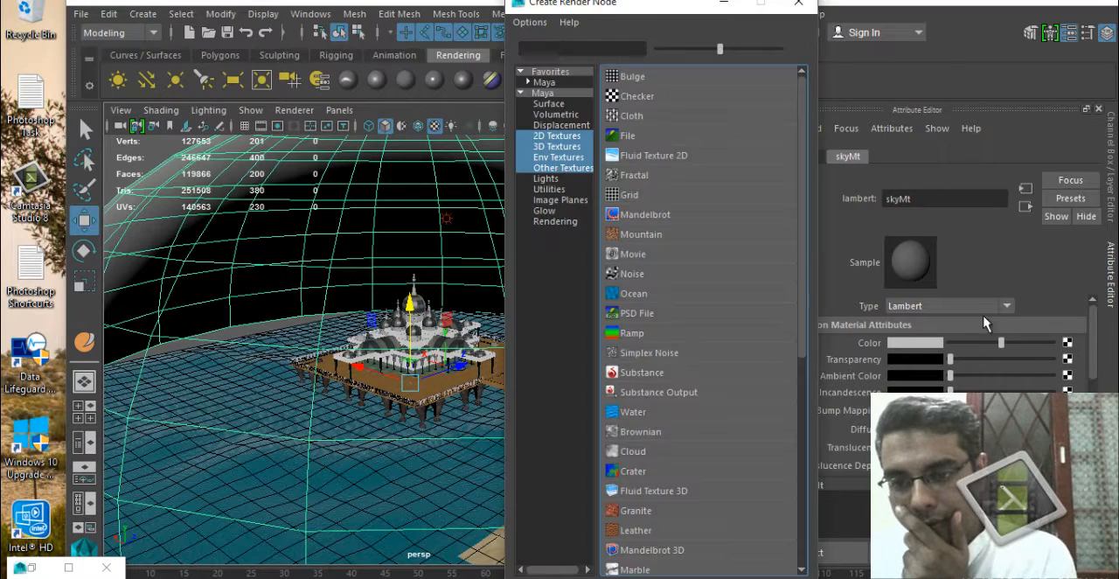
left_click(622, 135)
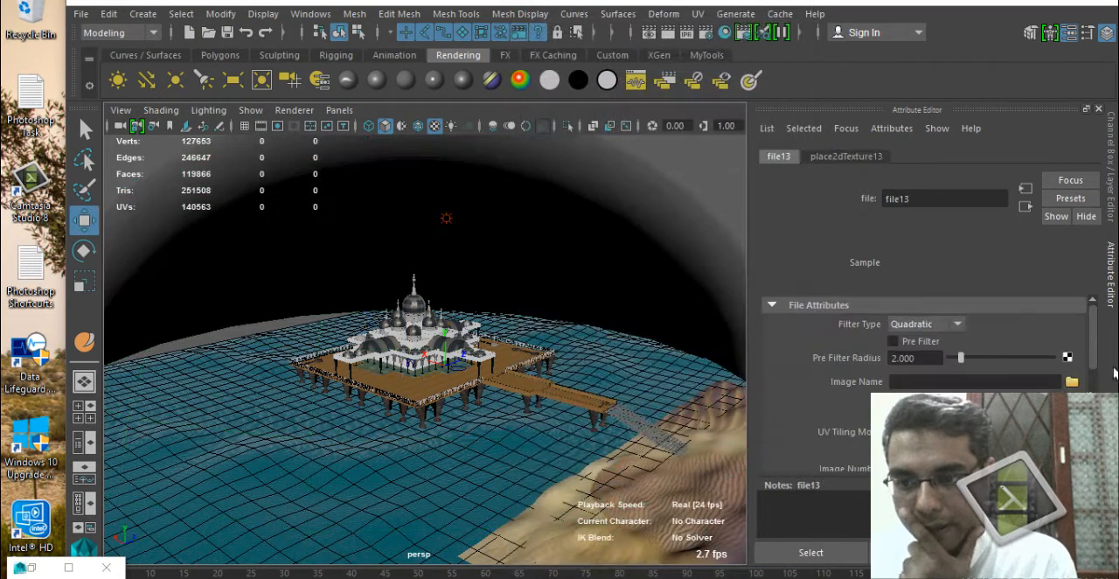
left_click(1071, 383)
left_click(266, 352)
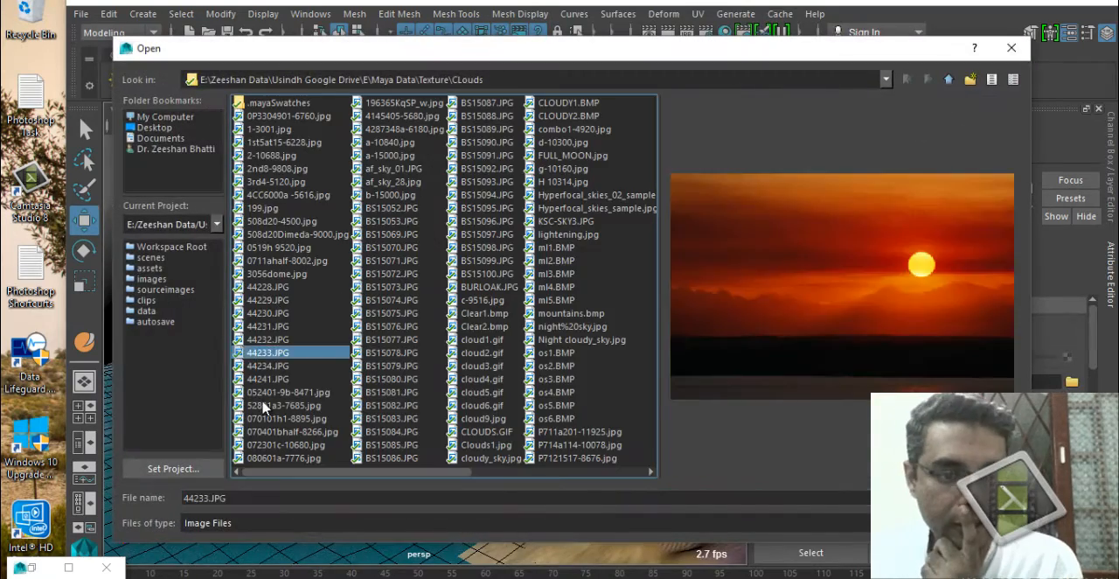
left_click(271, 404)
left_click(979, 497)
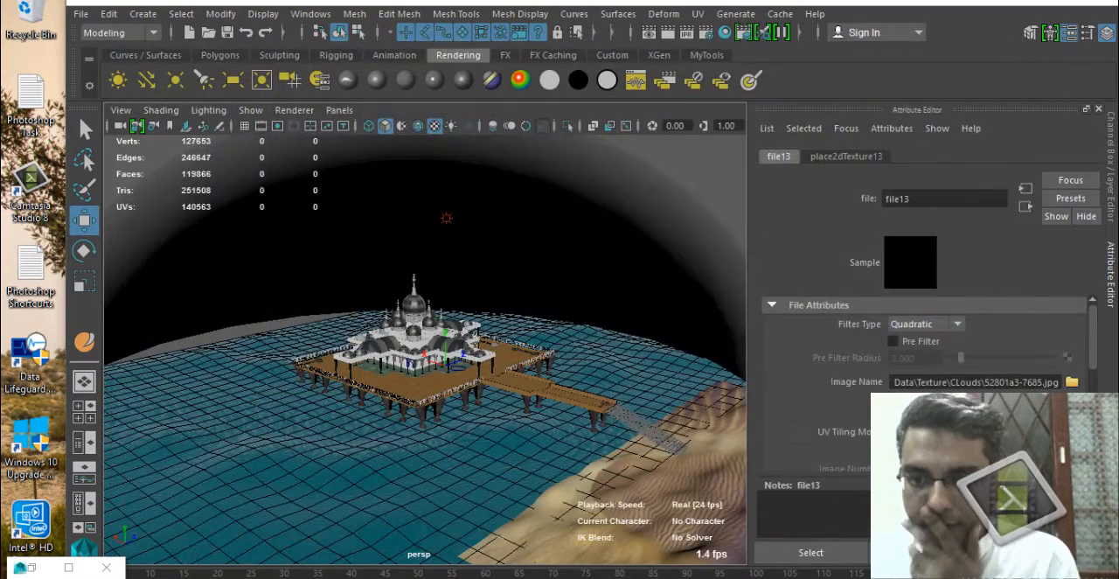
Frame the building from inside the cloud-textured dome and test-render the view.
left_click_drag(492, 356, 572, 379, "alt")
scroll(582, 381, "up", 4)
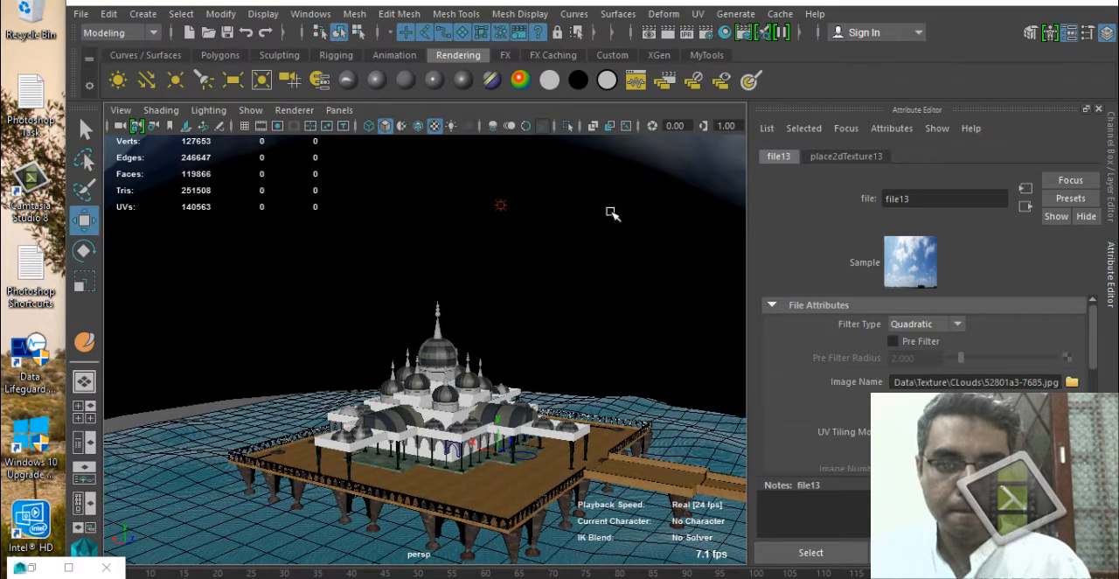
middle_click_drag(505, 376, 499, 340, "alt")
left_click_drag(500, 356, 501, 335, "alt")
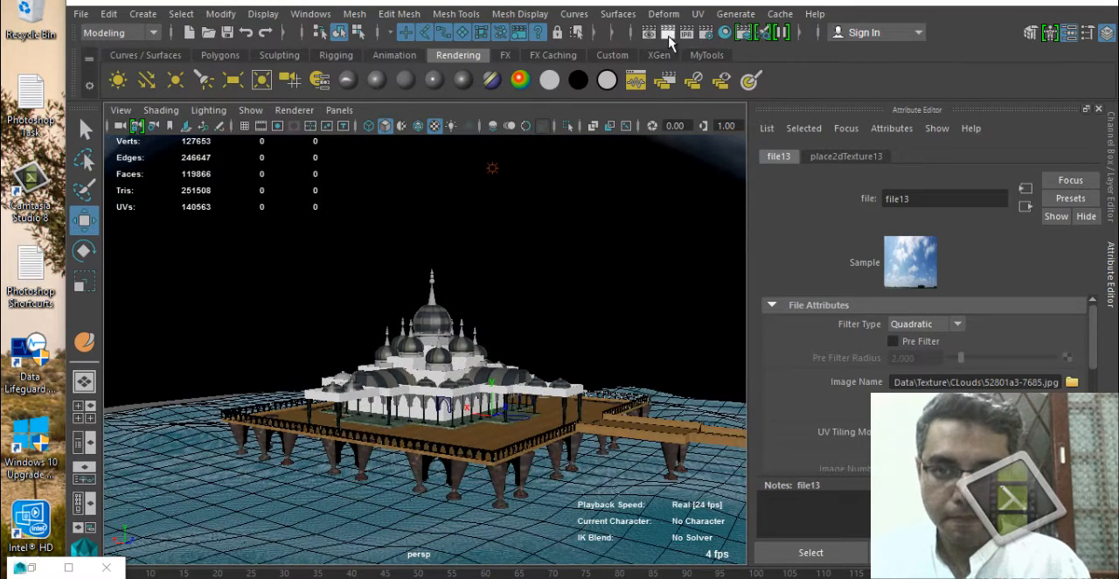
left_click(668, 32)
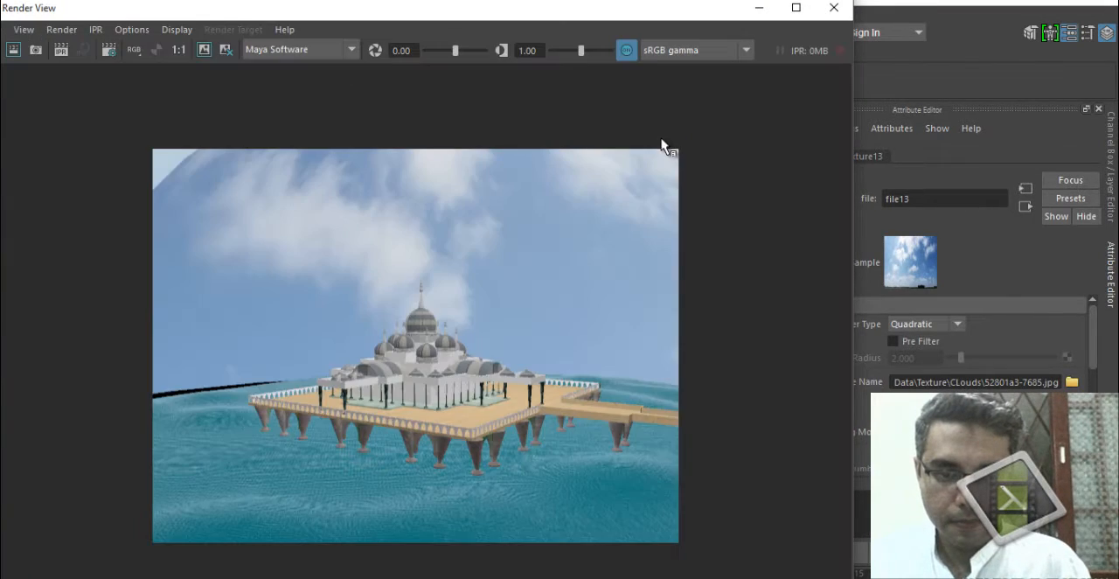
left_click(832, 9)
Frame the building from a low angle over the water and test-render the view against the cloud dome.
middle_click_drag(470, 371, 478, 408, "alt")
double_click(414, 4)
right_click_drag(478, 407, 389, 400, "alt")
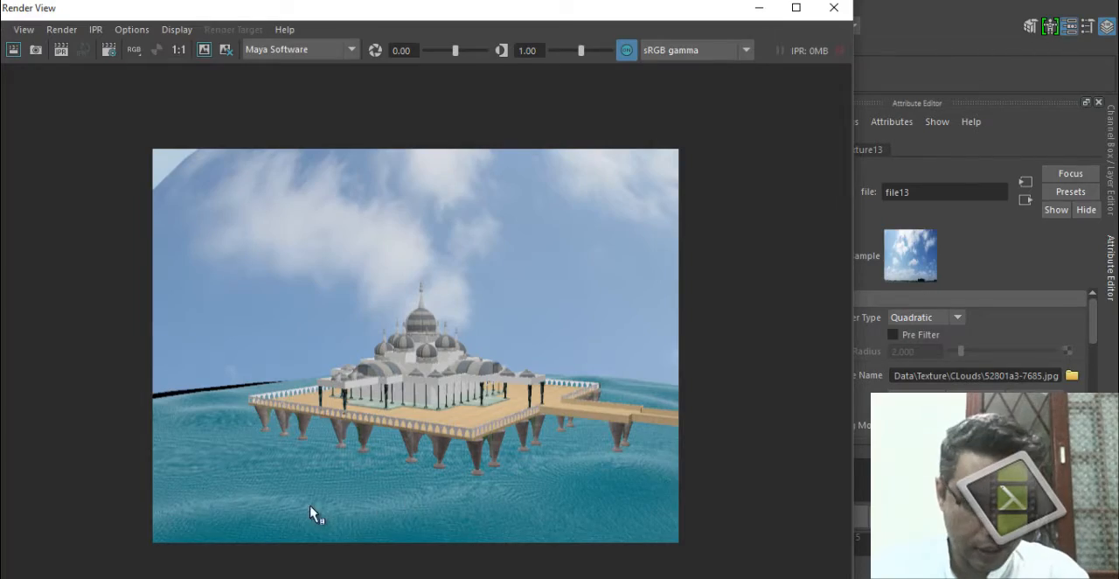
left_click(832, 9)
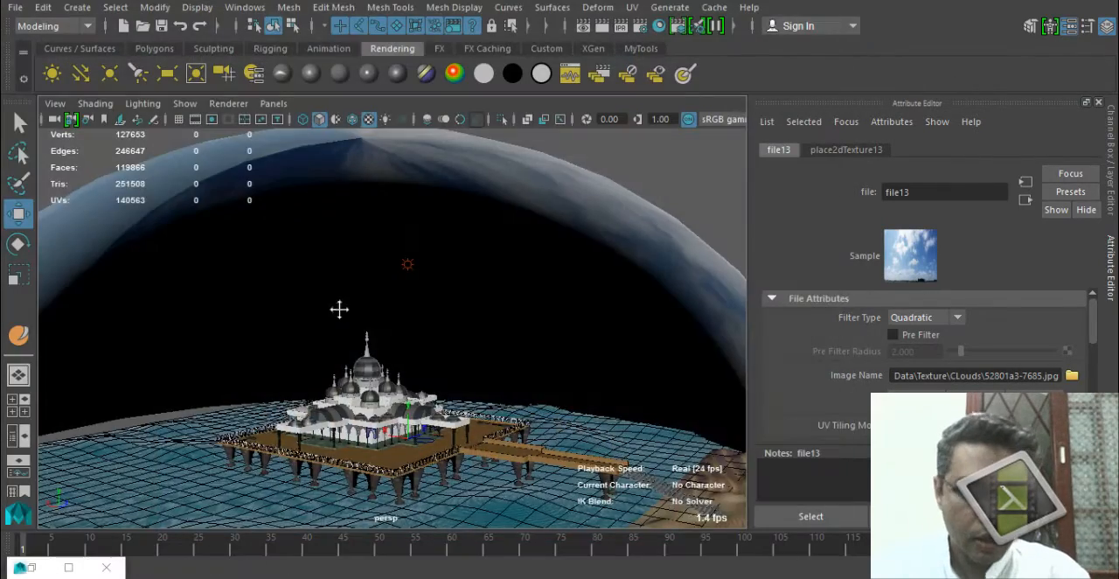
left_click_drag(337, 307, 382, 395, "alt")
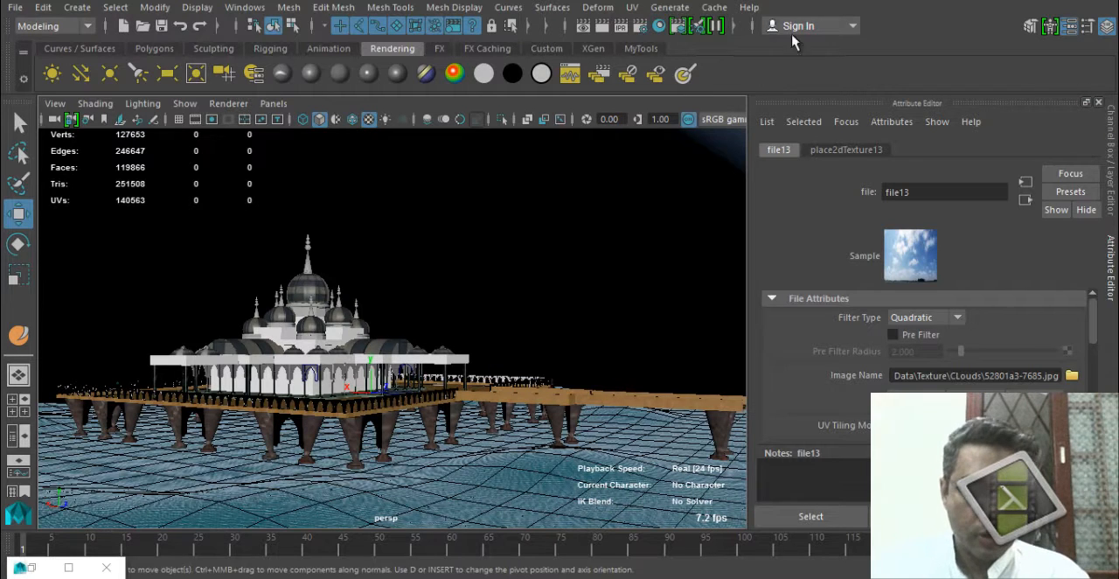
left_click(601, 26)
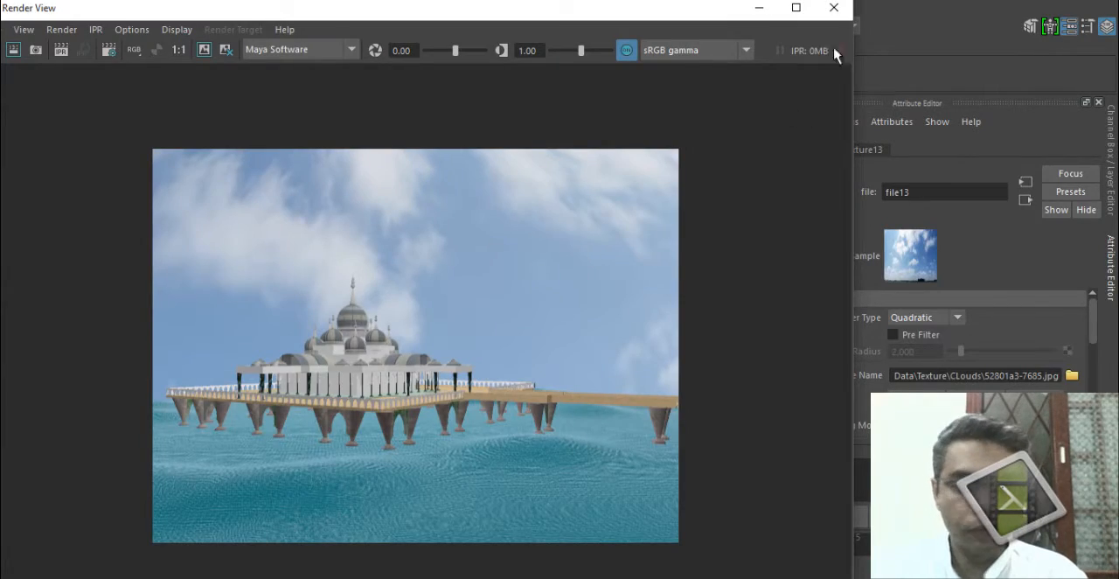
left_click(832, 7)
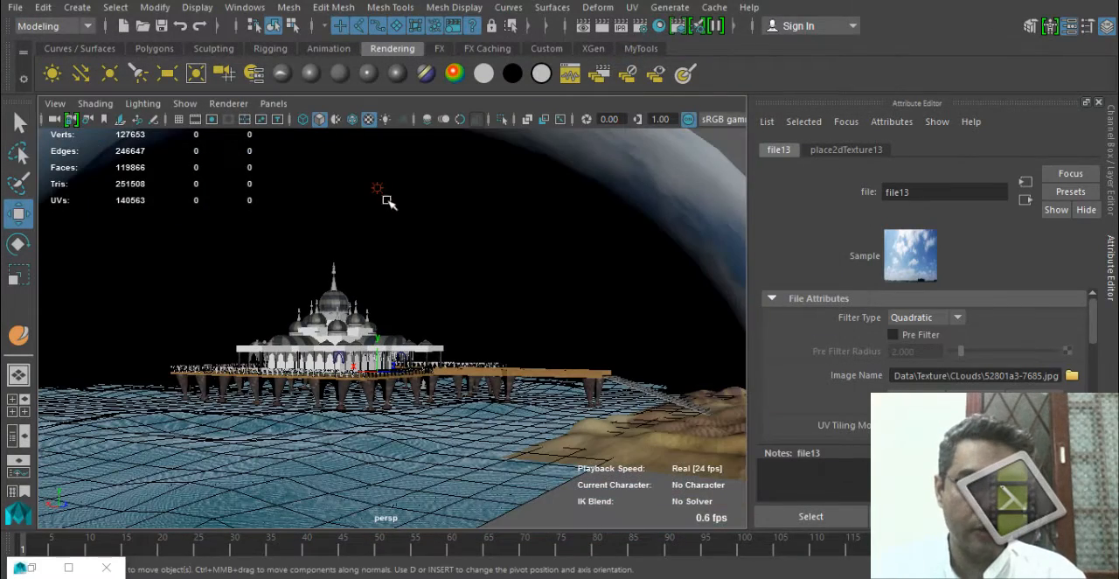
Make surface objects unselectable in the viewport and select the ambient light above the building.
left_click(385, 200)
left_click_drag(448, 257, 371, 197, "alt")
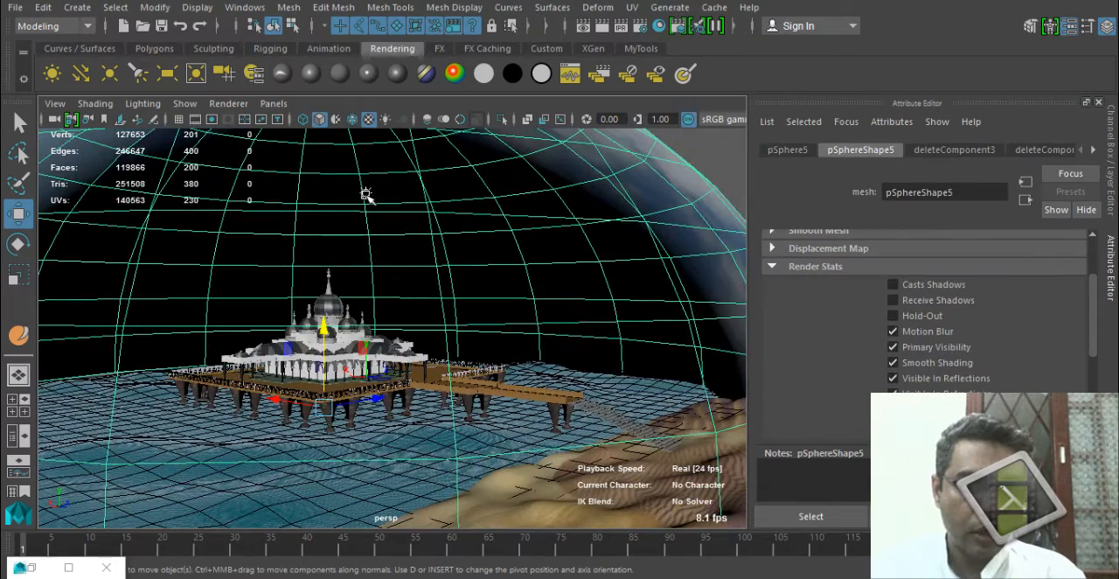
middle_click_drag(344, 193, 390, 260, "alt")
key("q")
right_click_drag(412, 222, 492, 270, "alt")
left_click_drag(429, 245, 417, 187, "alt")
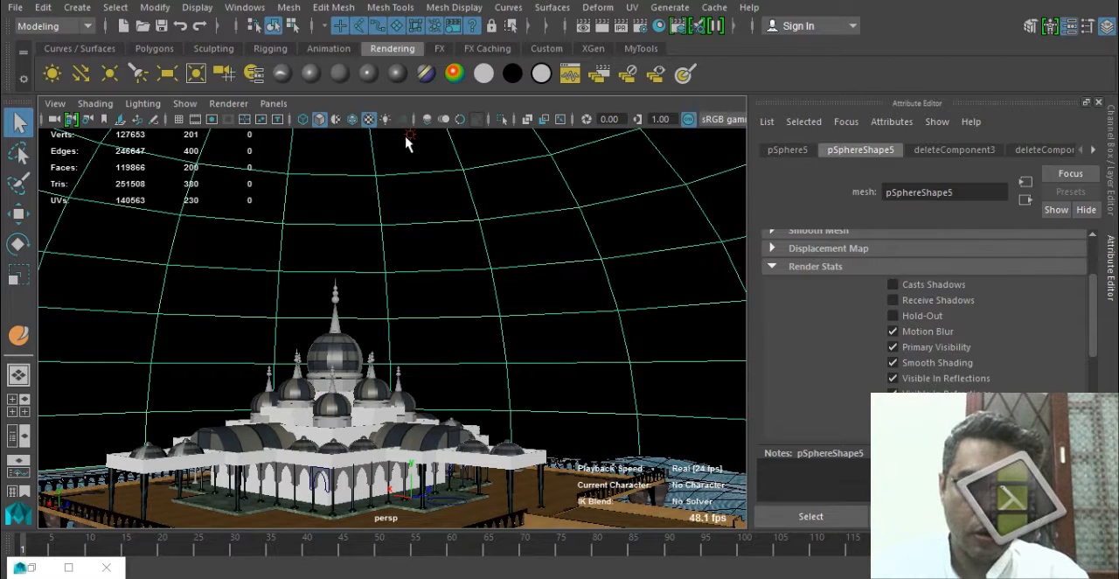
left_click_drag(417, 192, 410, 244, "alt")
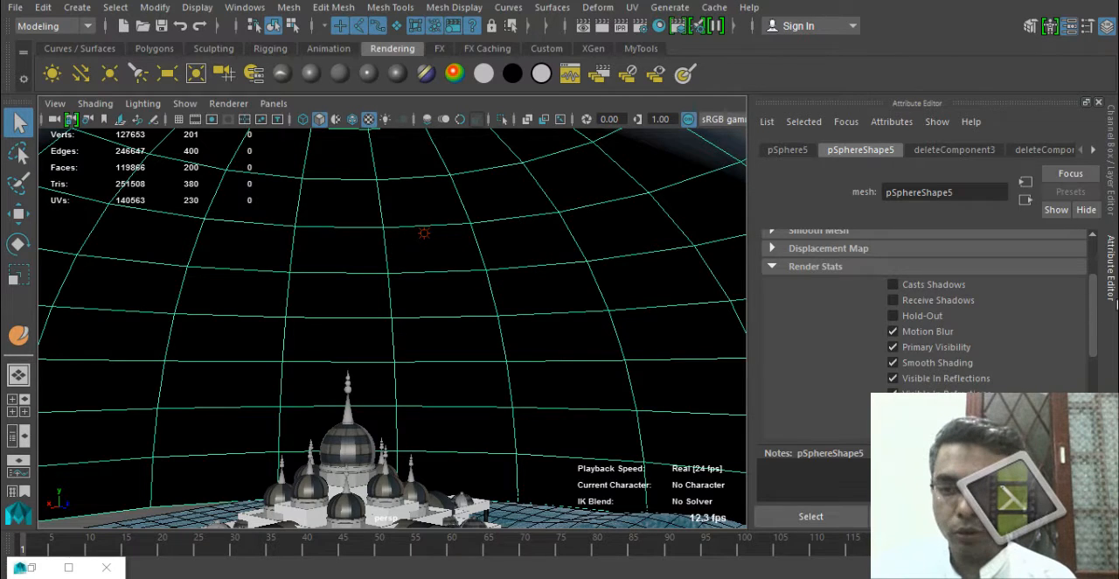
left_click(1112, 302)
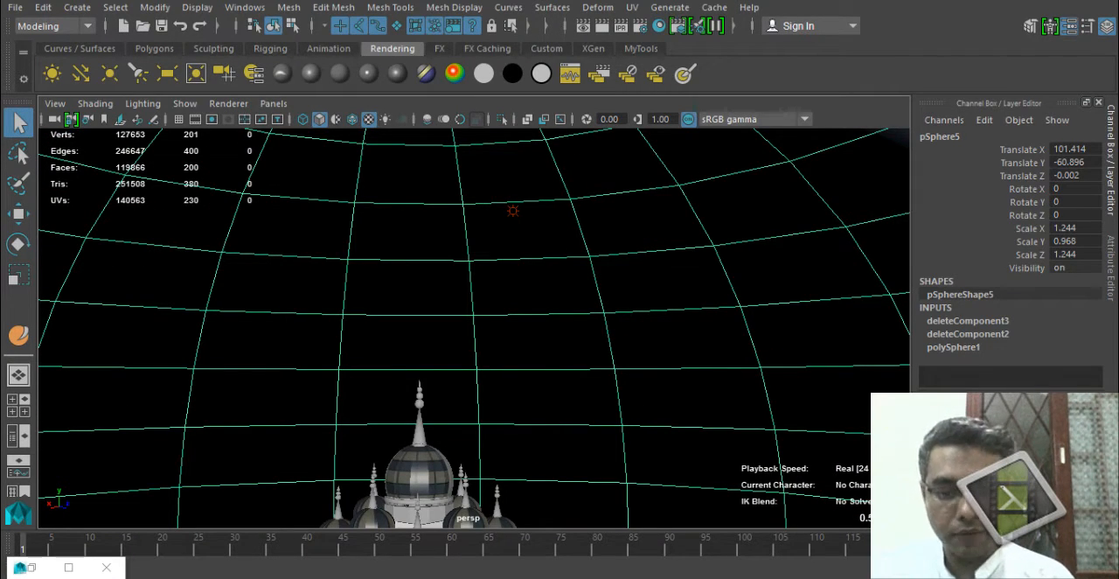
left_click(524, 224)
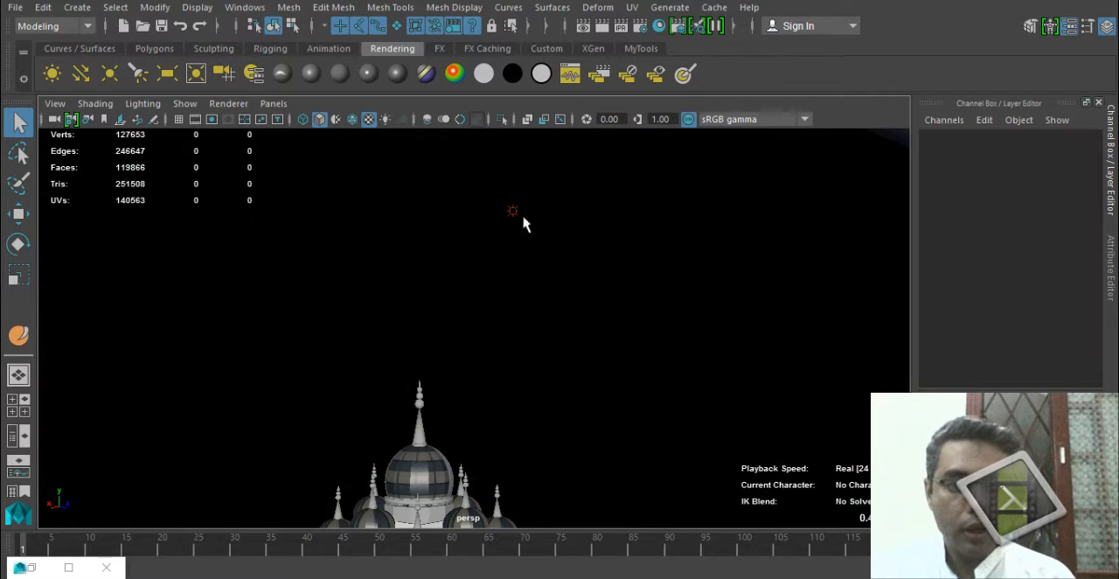
right_click(397, 26)
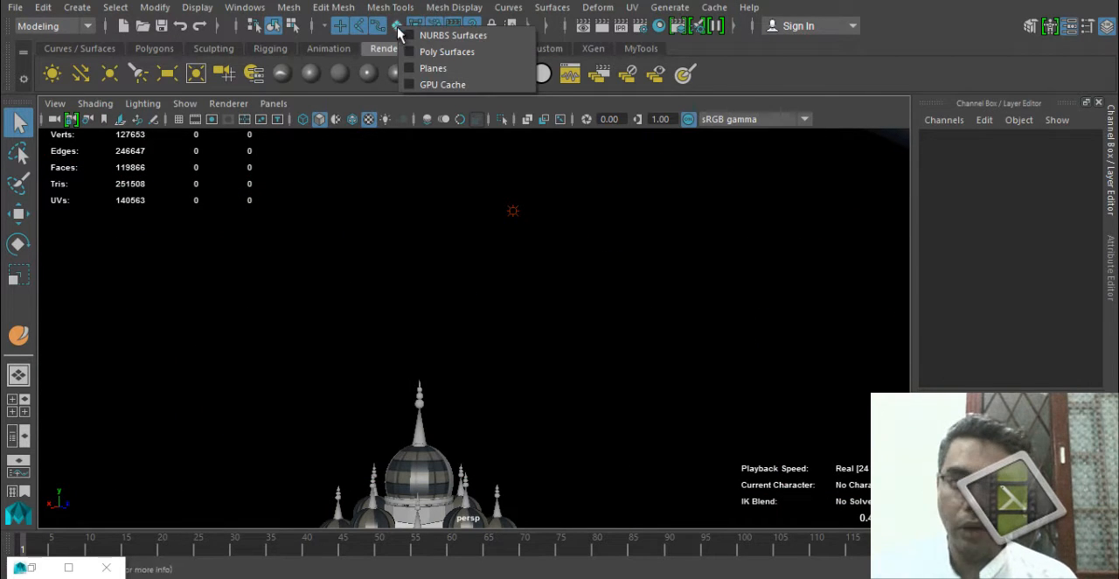
left_click(472, 86)
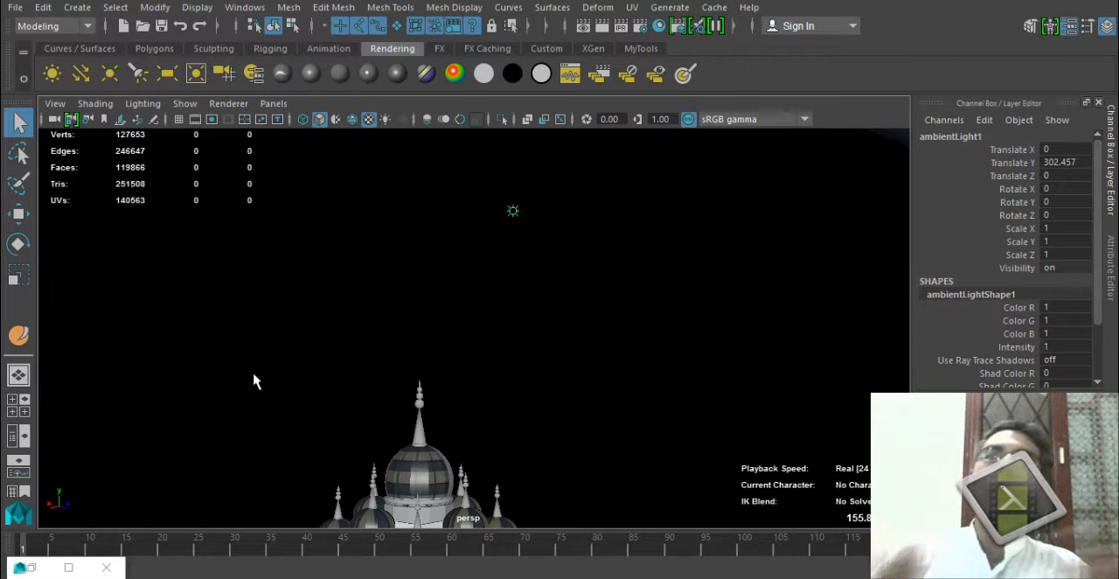
Delete the ambient light above the building and test-render the scene without it.
left_click_drag(724, 289, 691, 294, "alt")
middle_click_drag(633, 360, 702, 288, "alt")
left_click_drag(704, 295, 629, 297, "alt")
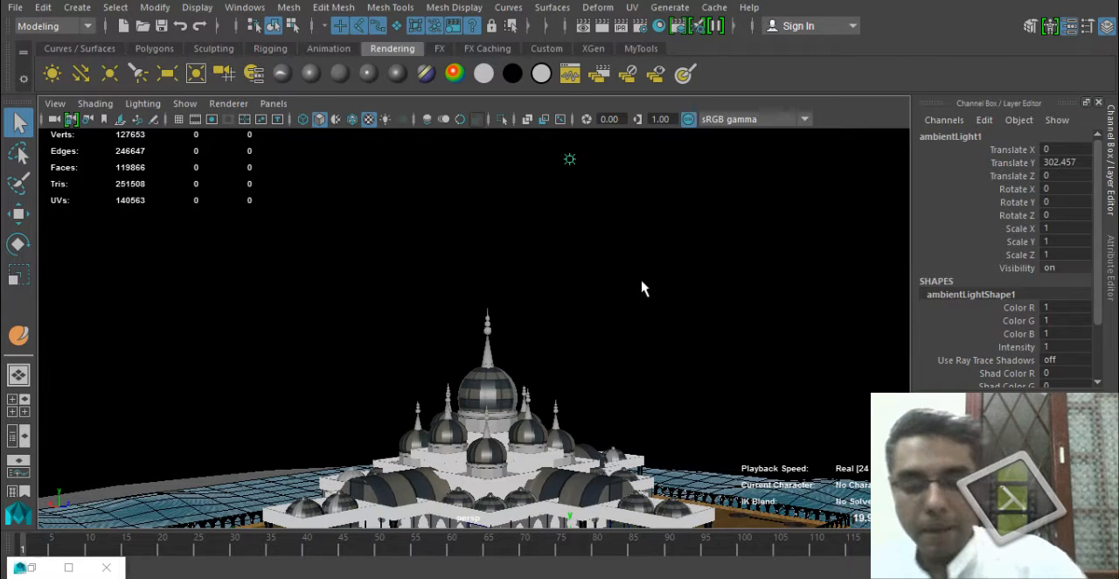
left_click(642, 288)
left_click_drag(577, 270, 566, 306, "alt")
left_click(601, 27)
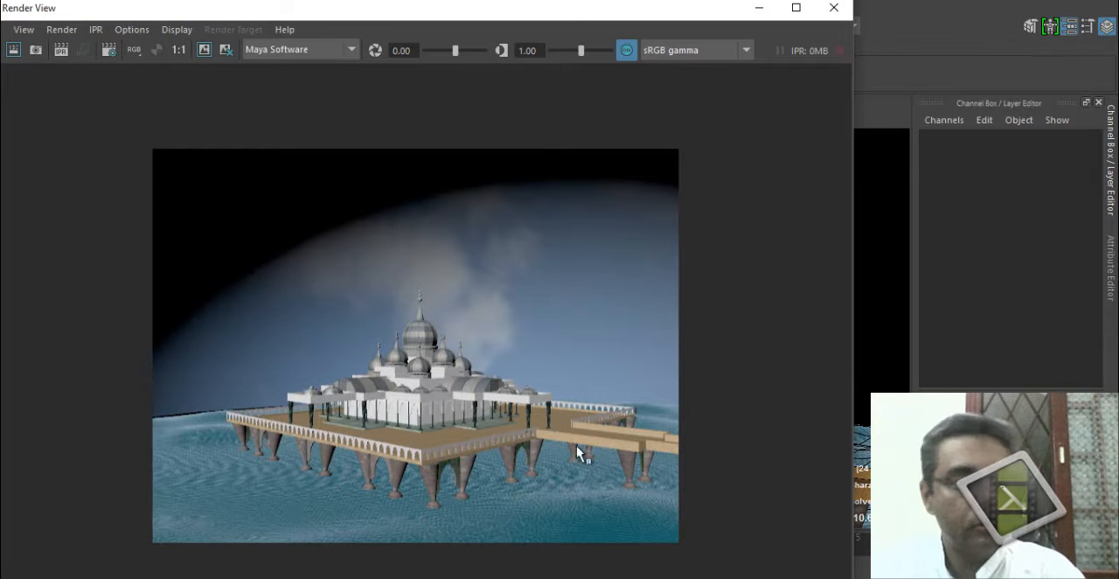
left_click(833, 8)
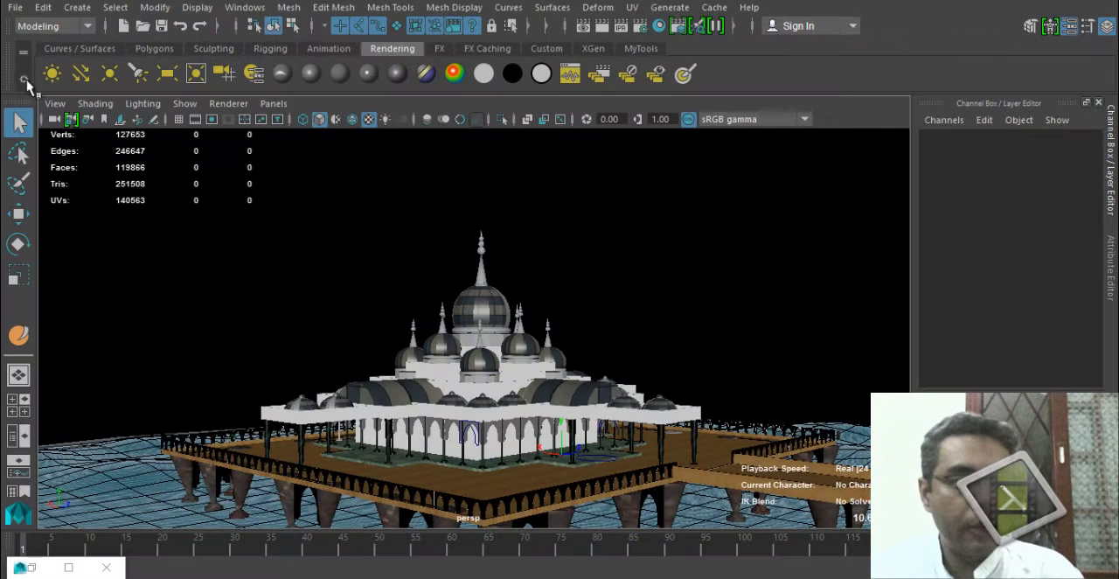
Create a new ambient light and raise it above the building to a Translate Y of about 187.9.
left_click(52, 72)
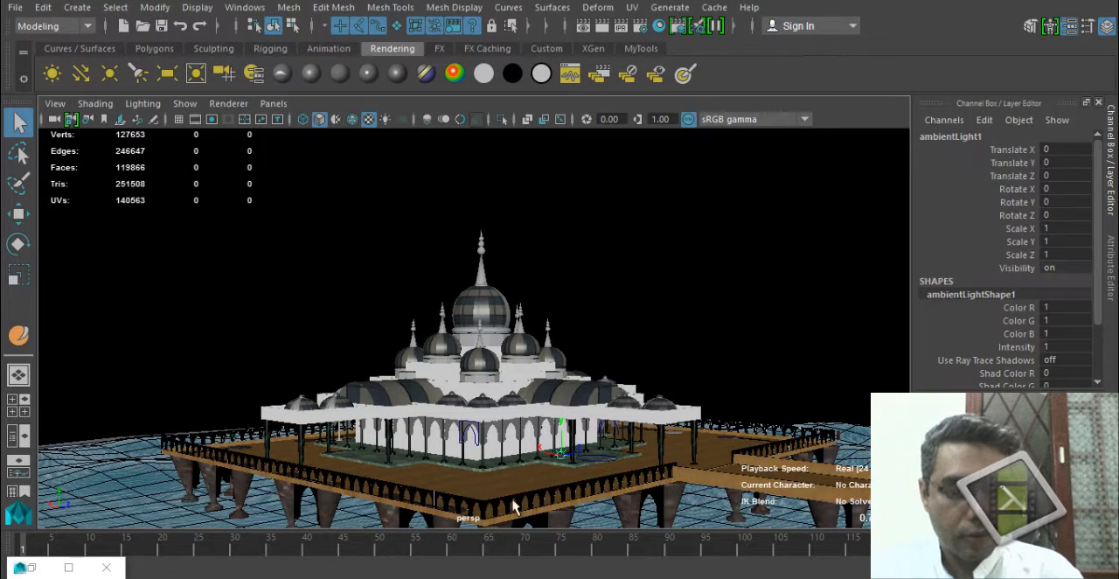
key("w")
left_click_drag(562, 420, 588, 167)
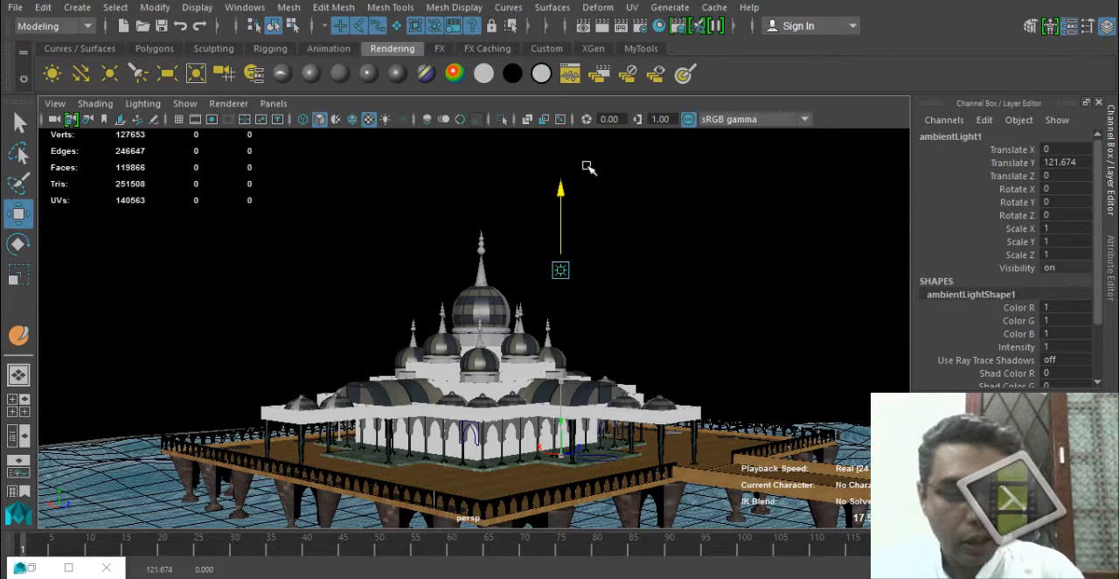
left_click_drag(588, 167, 591, 68)
left_click_drag(489, 262, 437, 317, "alt")
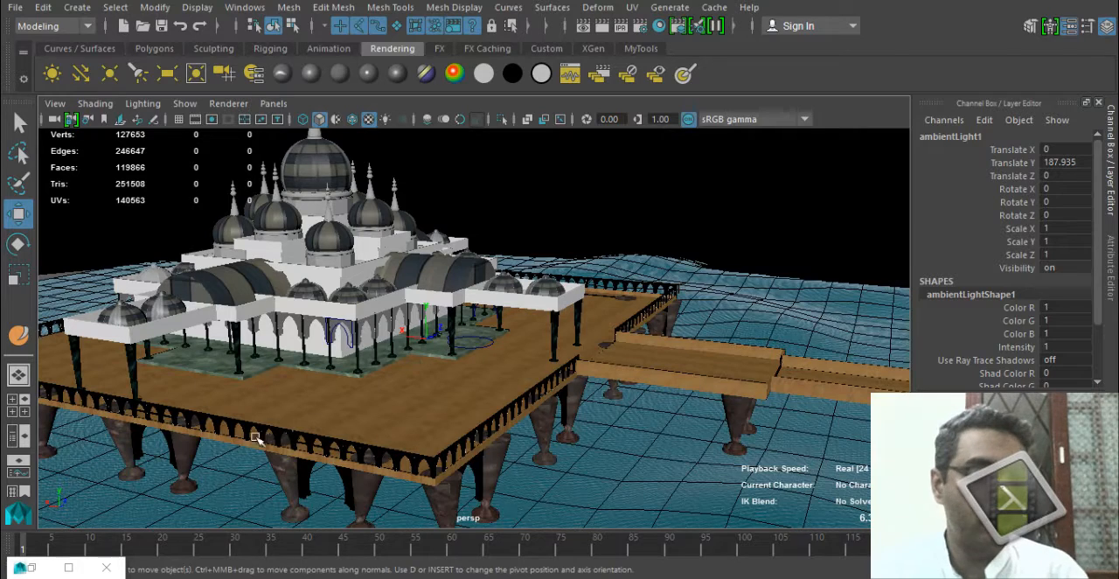
Show the Outliner beside the perspective view and filter its object list to lights only.
left_click(12, 436)
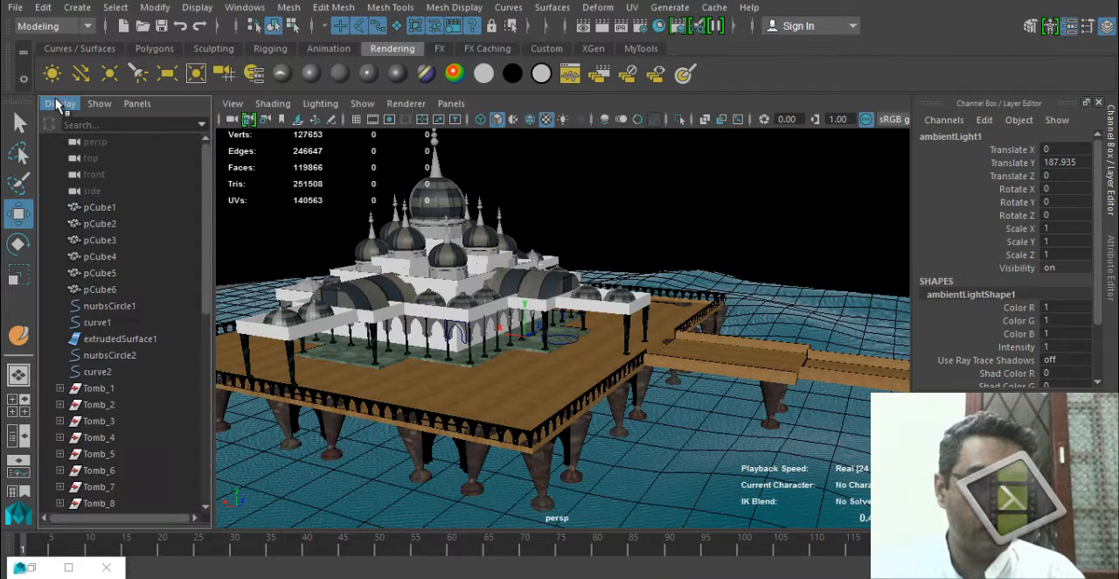
left_click(53, 104)
mouse_move(88, 105)
mouse_move(131, 136)
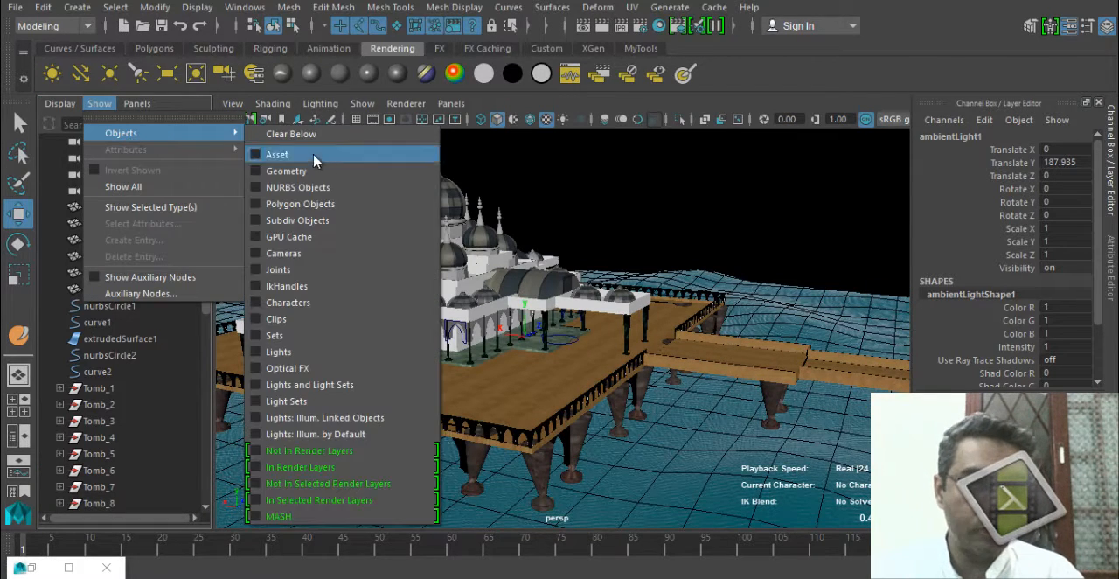
left_click(344, 351)
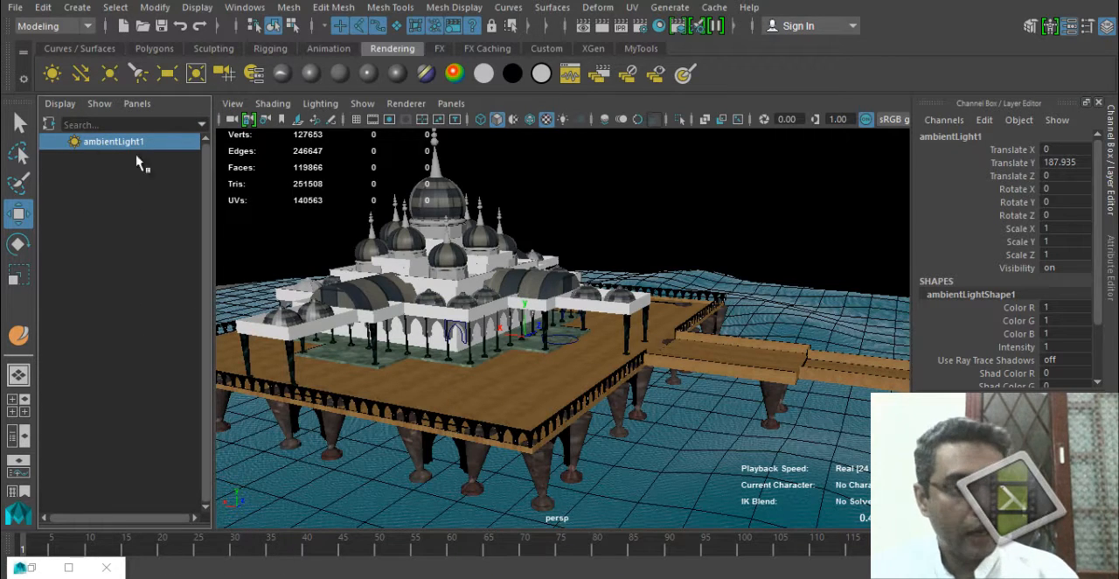
Remove the lights filter from the Outliner and locate ambientLight1 in the full object list.
left_click(101, 104)
mouse_move(131, 133)
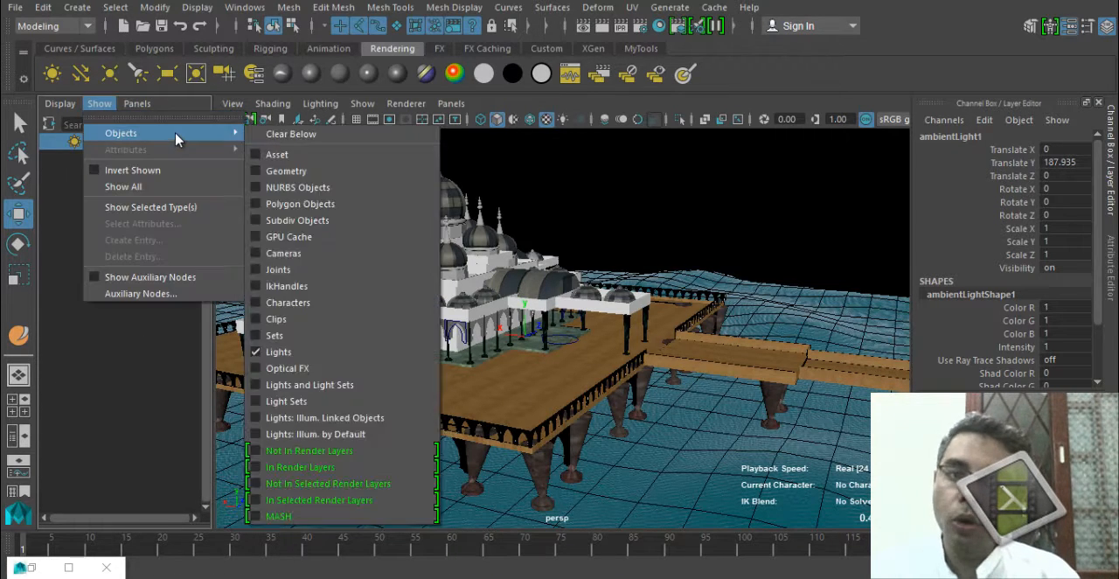
left_click(334, 356)
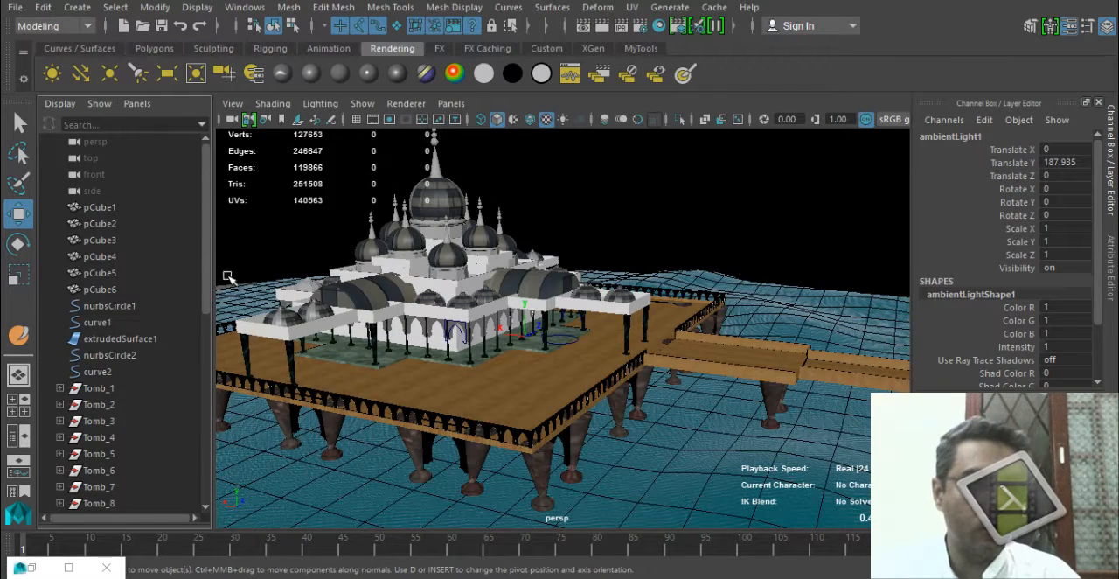
left_click_drag(213, 257, 187, 510)
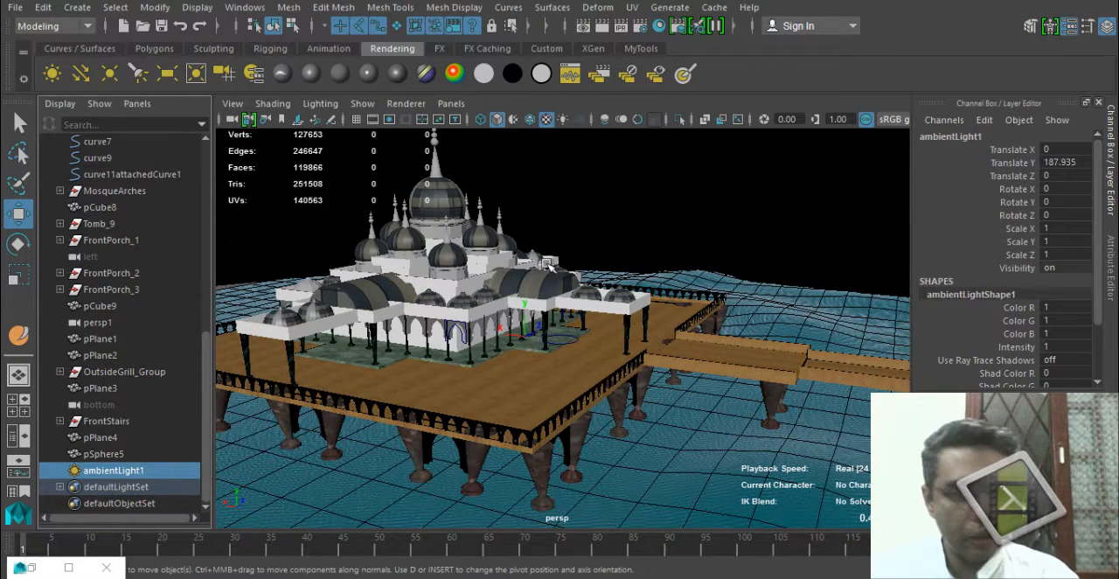
Raise ambientLight1 high under the sky dome to a Translate Y of about 293.
middle_click_drag(516, 265, 534, 316, "alt")
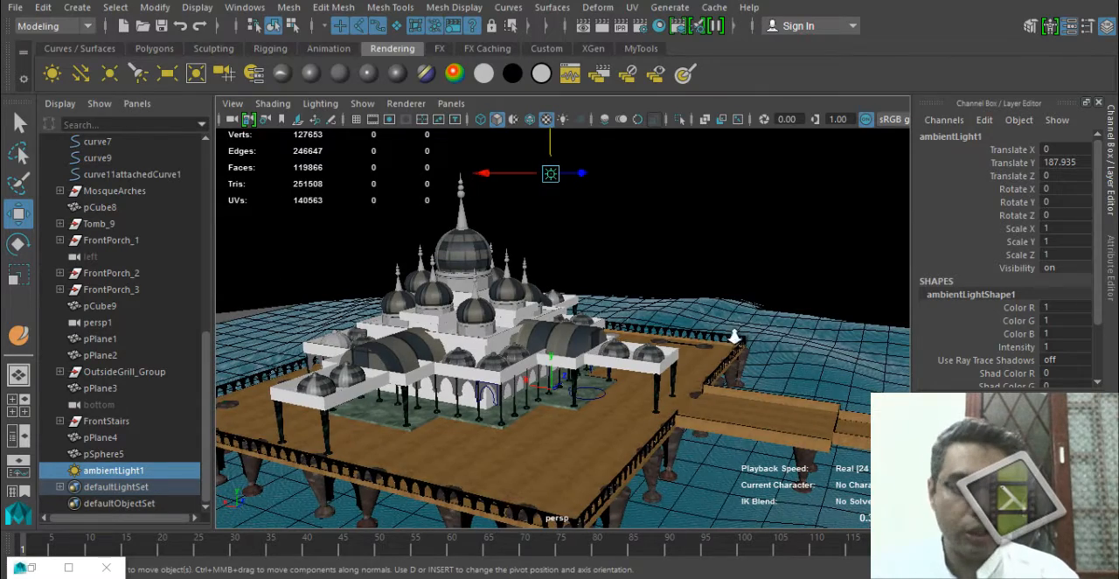
scroll(734, 332, "down", 2)
left_click_drag(554, 157, 569, 58)
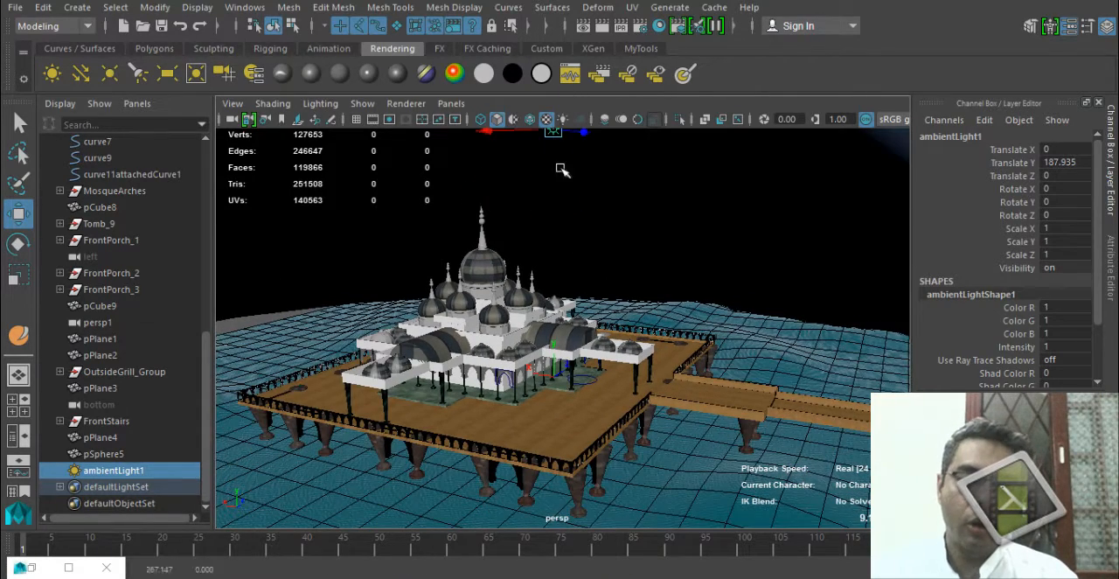
middle_click_drag(562, 170, 580, 272, "alt")
scroll(579, 272, "down", 4)
left_click_drag(580, 232, 579, 218)
left_click_drag(599, 417, 415, 322, "alt")
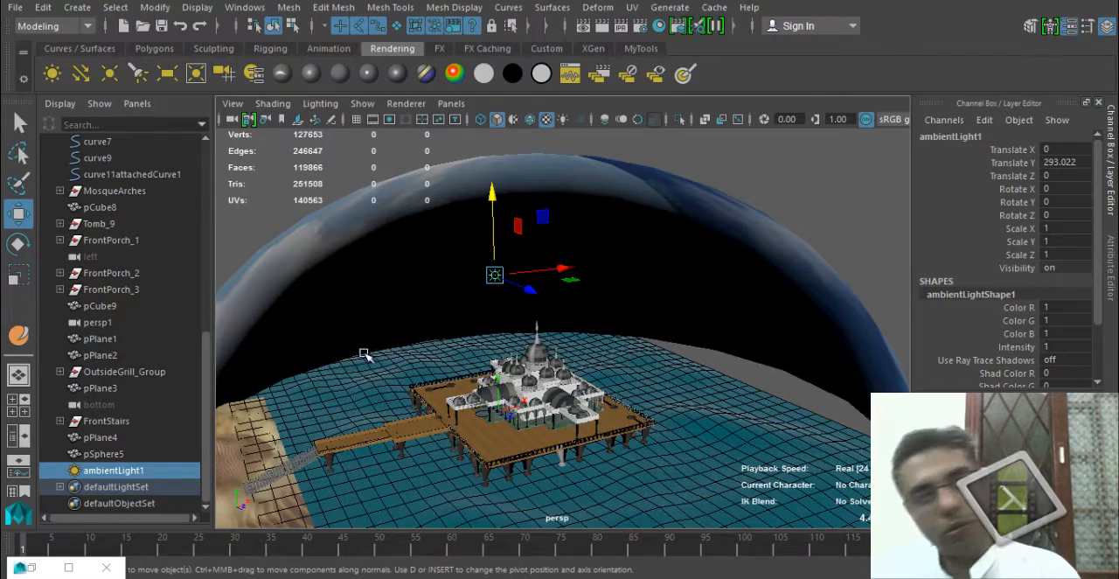
left_click_drag(425, 357, 543, 346, "alt")
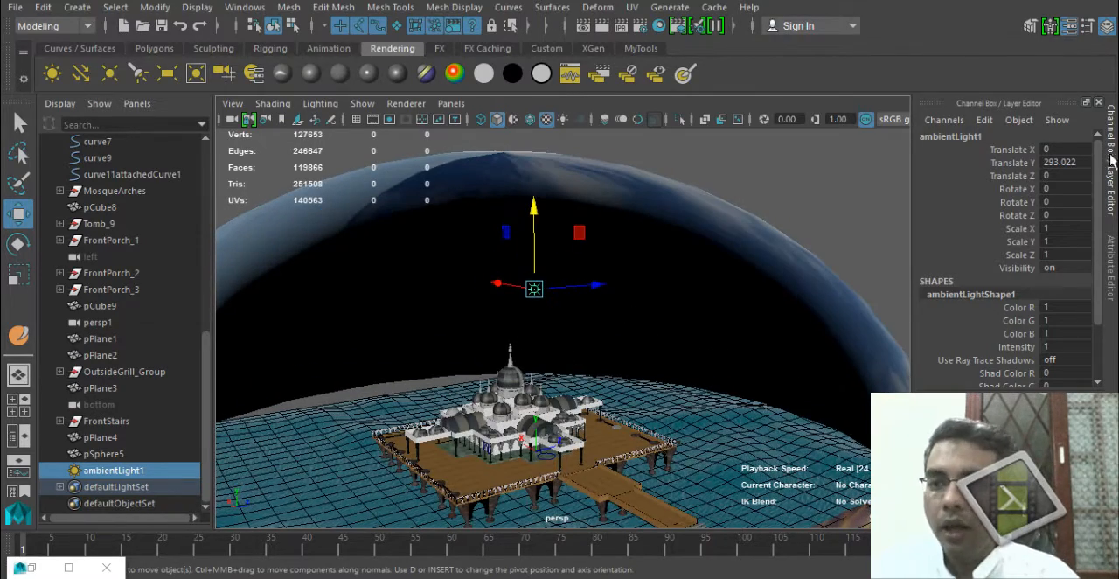
Display the ambient light's attributes, frame the building up close and review the previous render.
left_click(1110, 249)
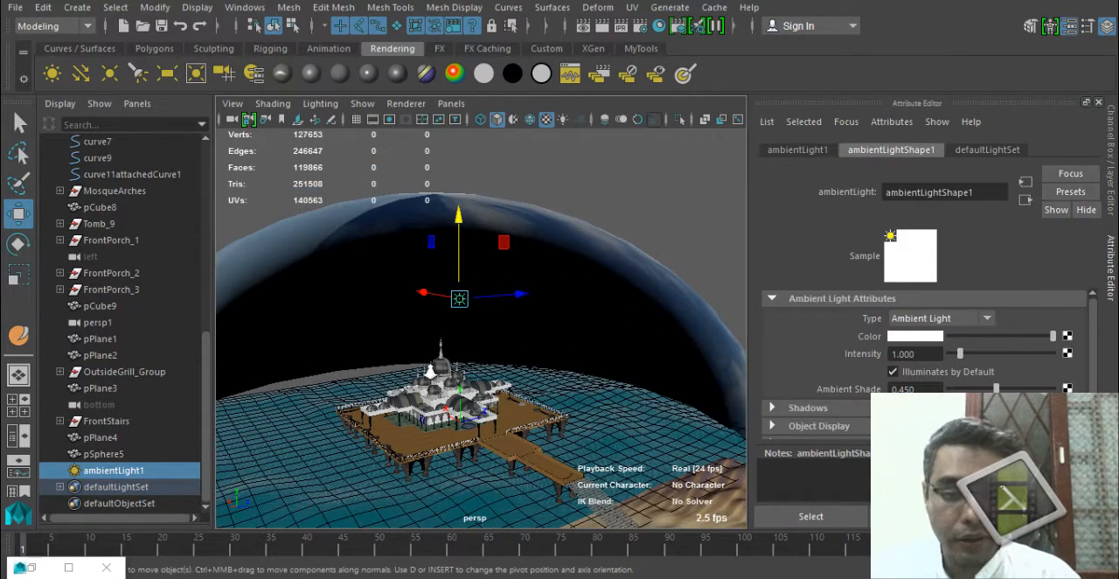
right_click_drag(429, 371, 516, 373, "alt")
middle_click_drag(516, 372, 524, 287, "alt")
left_click_drag(525, 286, 523, 310, "alt")
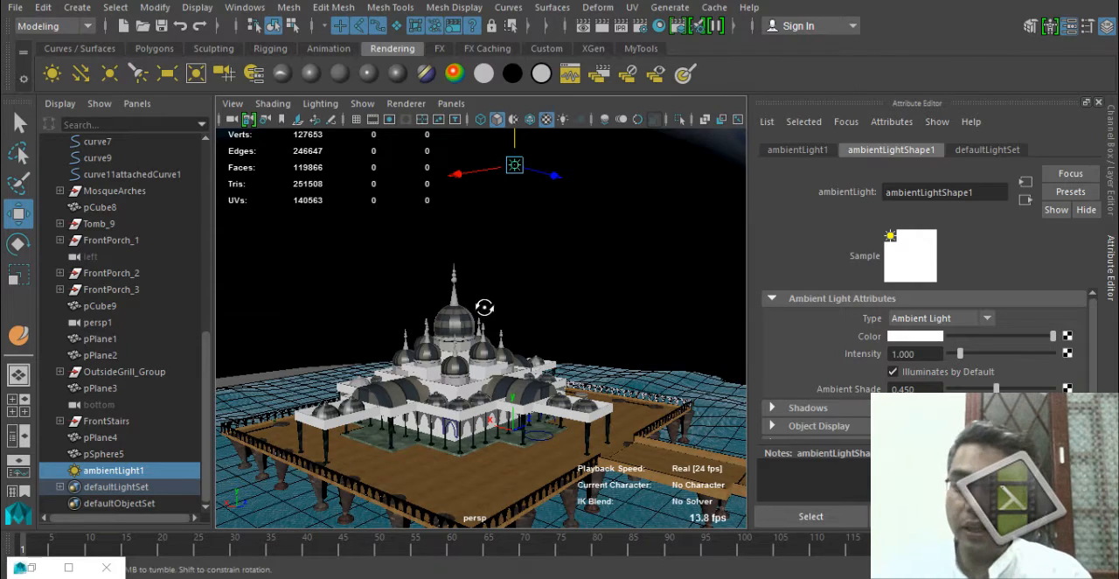
left_click(584, 26)
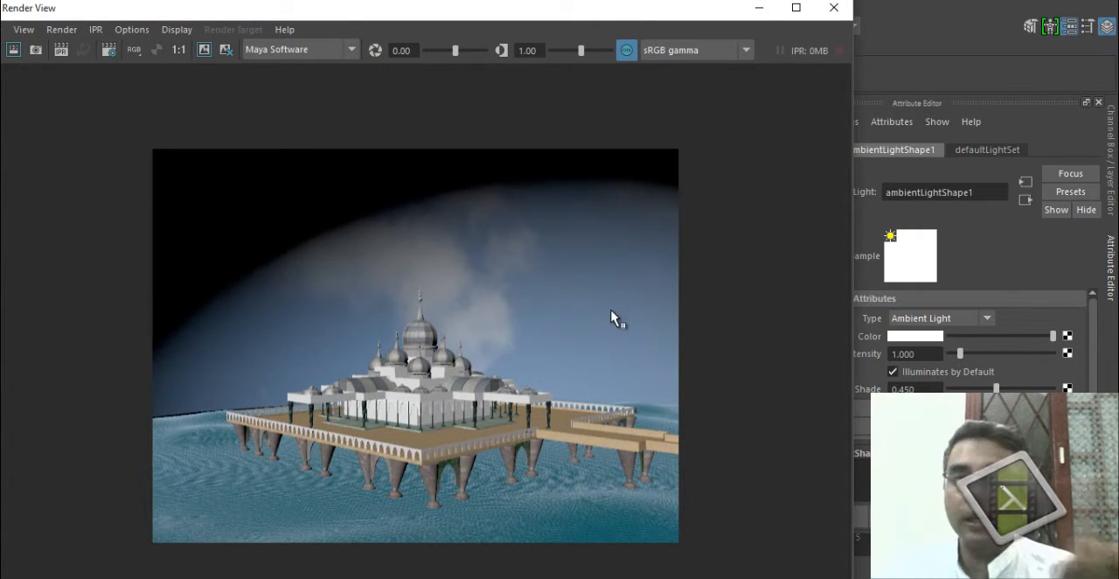
left_click(833, 8)
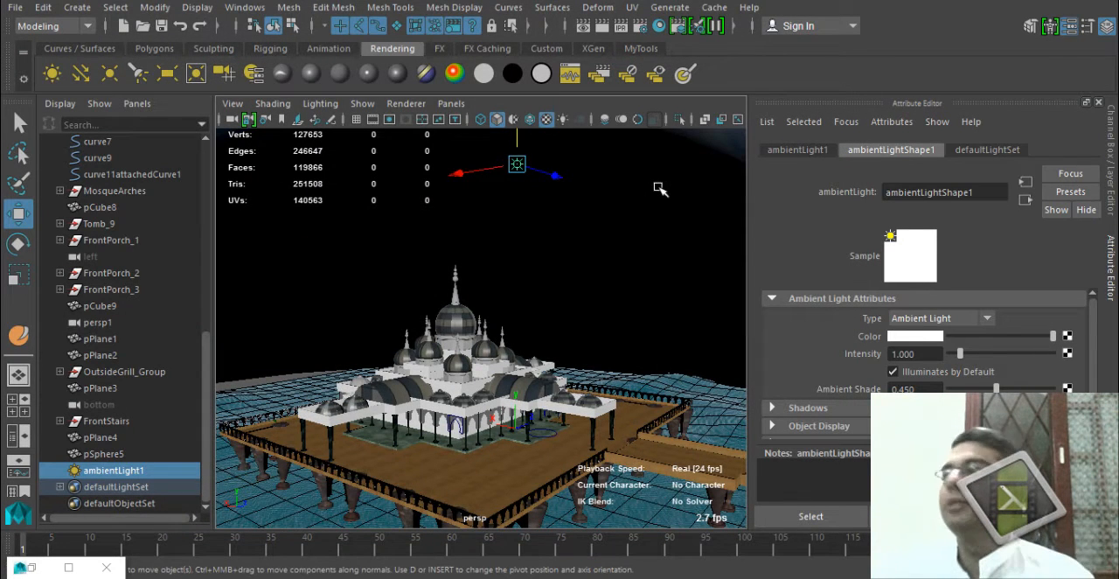
Tint ambientLight1's colour pale blue with a hue of about 219 and a saturation of about 0.17.
left_click(910, 340)
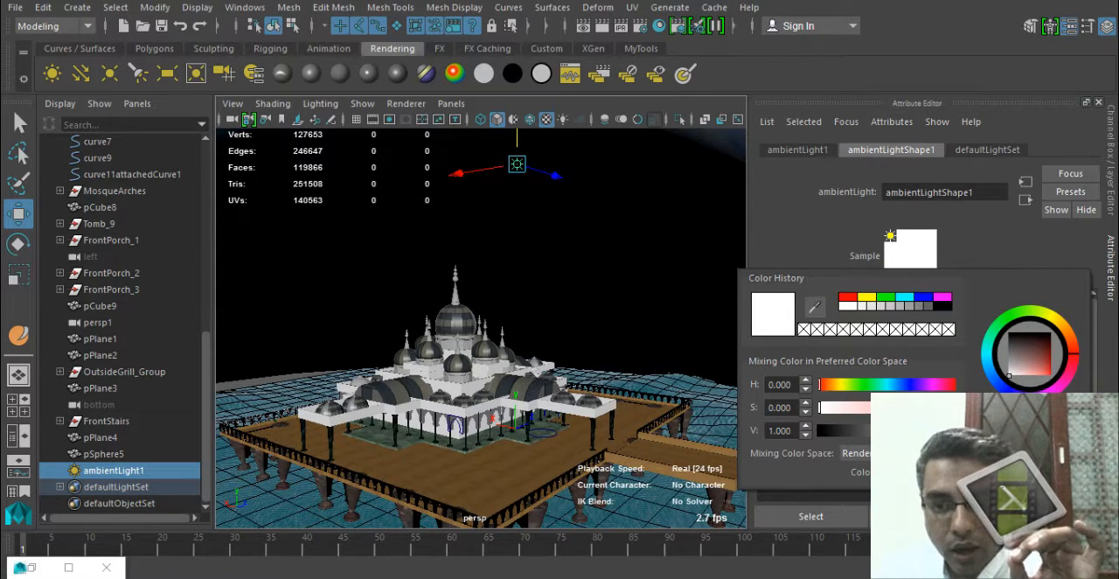
left_click(900, 385)
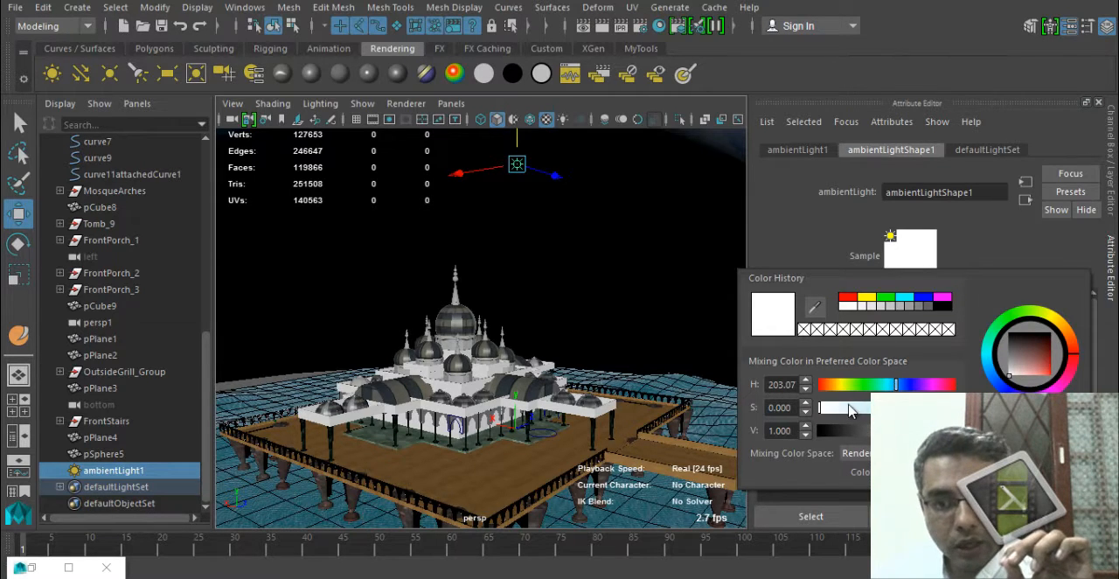
left_click_drag(821, 409, 832, 409)
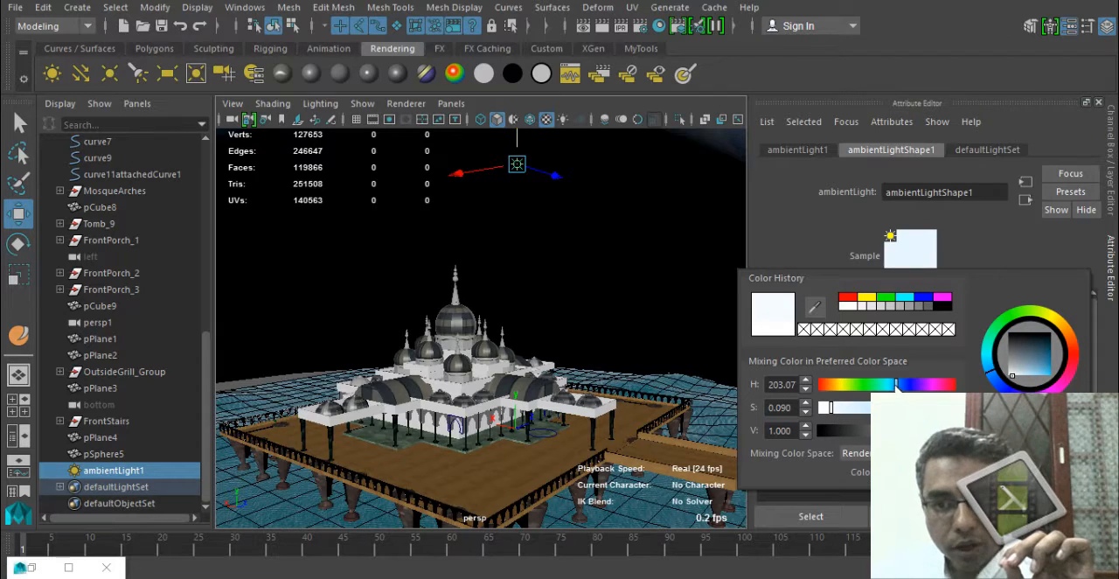
left_click_drag(896, 386, 902, 386)
left_click_drag(822, 411, 841, 414)
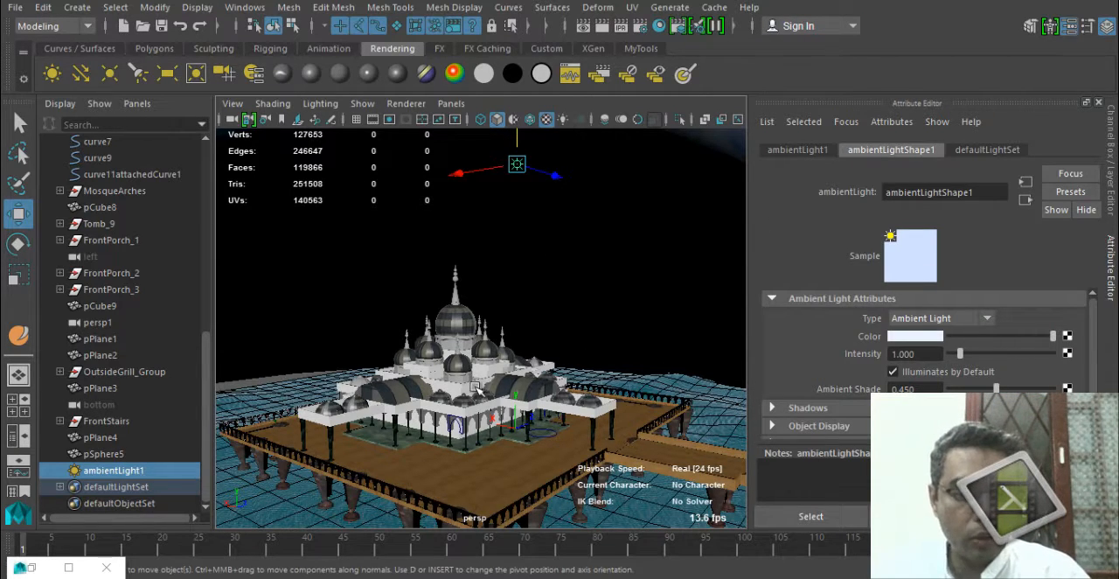
Preview the perspective view with the scene lights and change its viewport renderer.
key("7")
left_click_drag(474, 387, 535, 400, "alt")
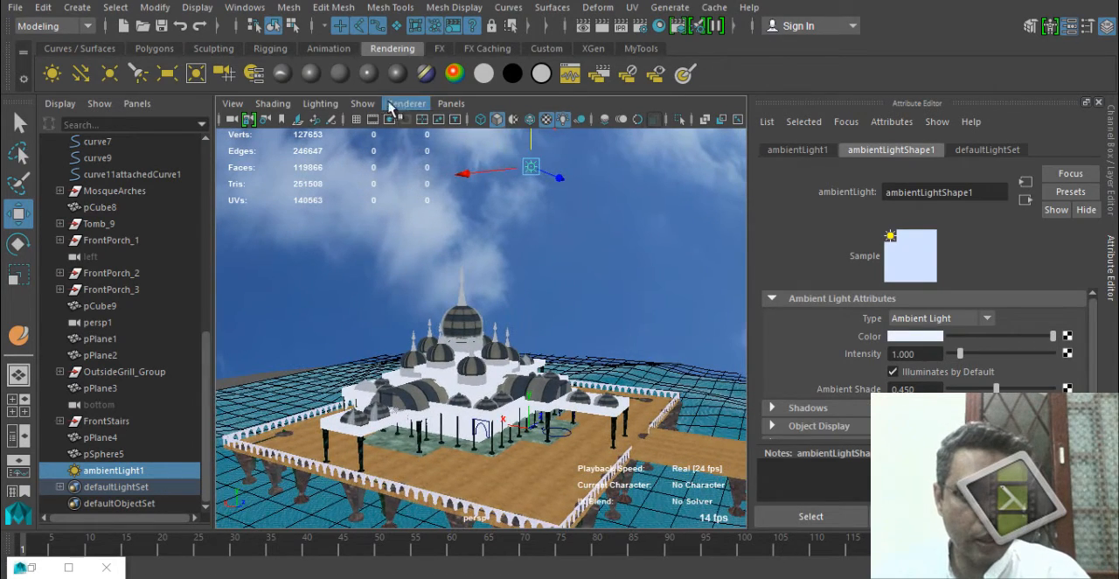
left_click(396, 106)
left_click(495, 166)
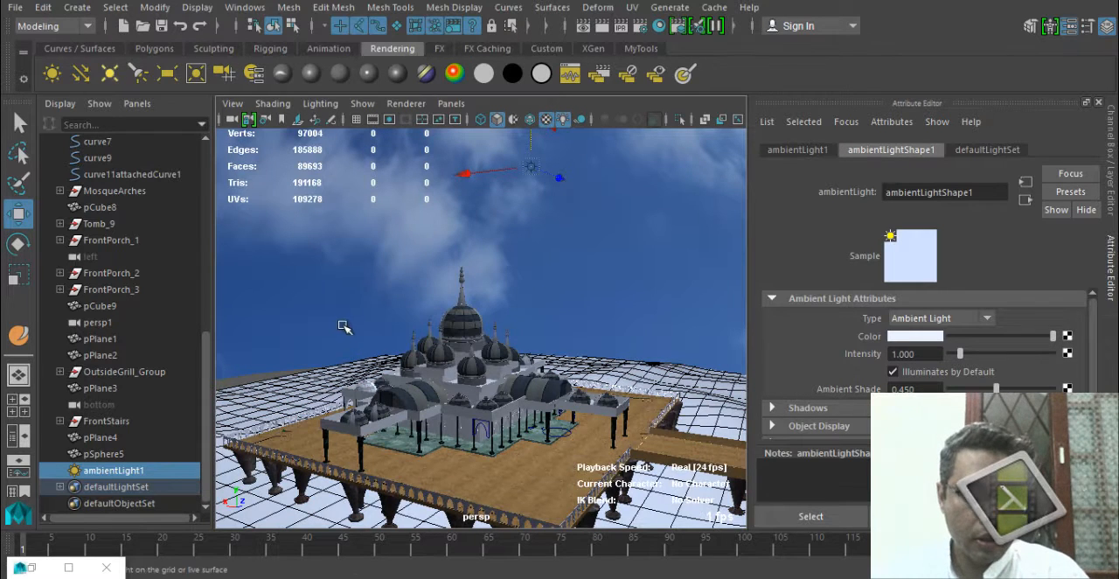
Enlarge the perspective view by hiding the Outliner and Time Slider, and frame the whole building on its platform.
key("space")
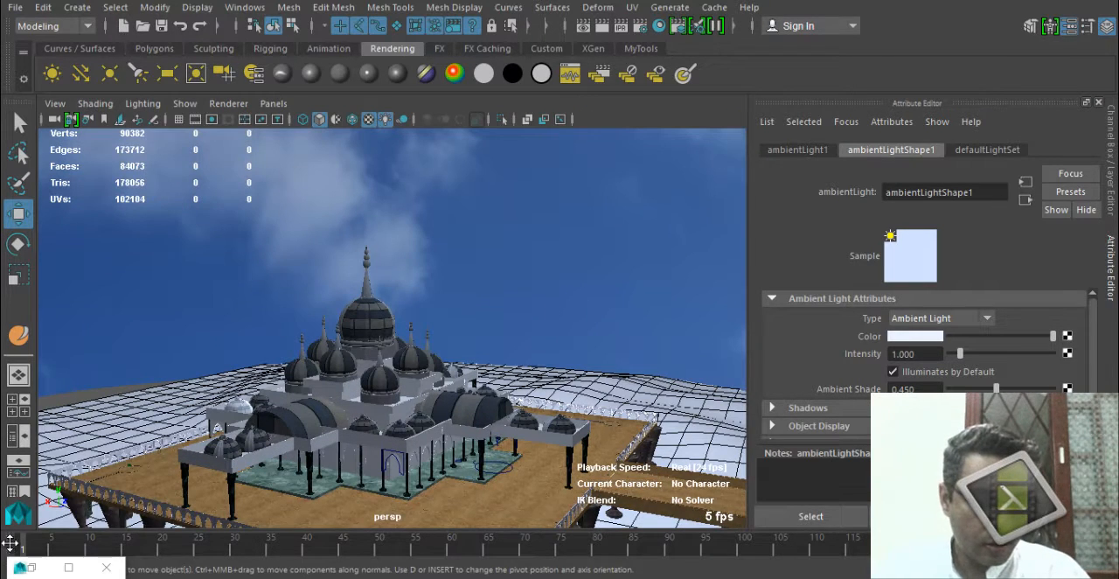
right_click(8, 543)
left_click(75, 520)
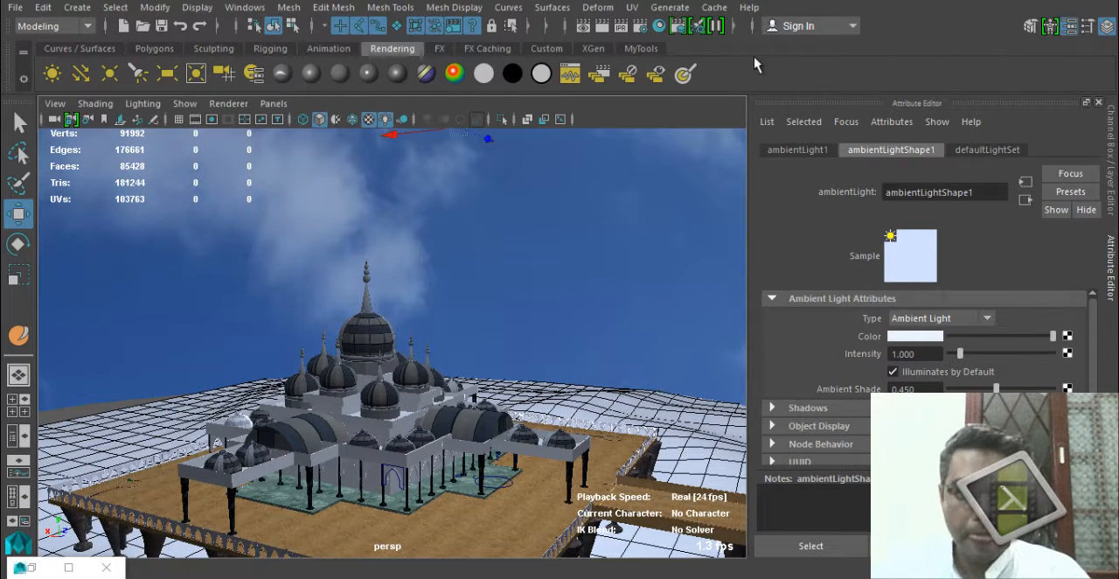
right_click(7, 72)
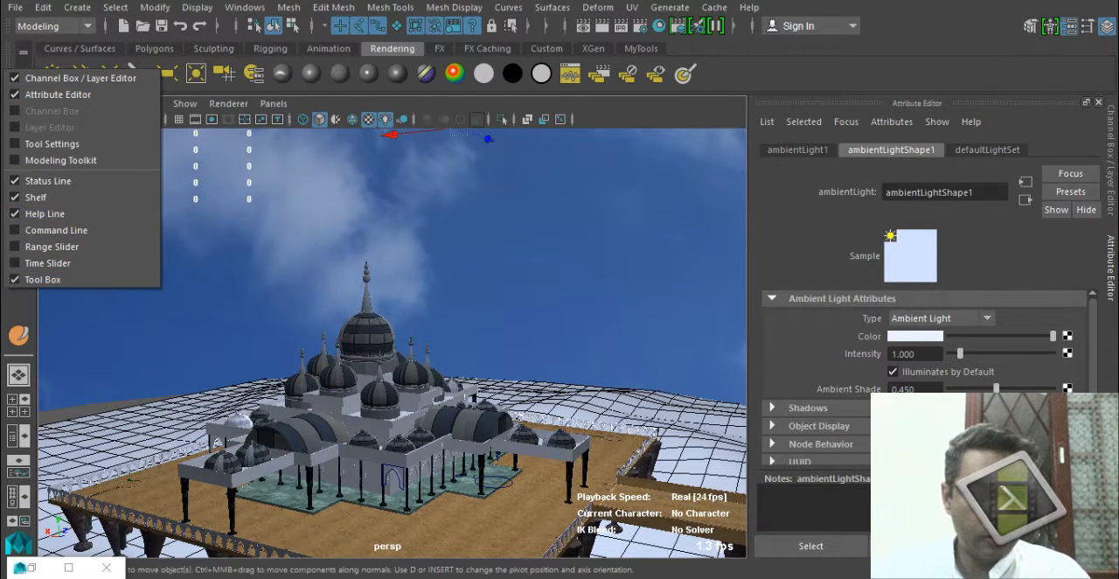
left_click_drag(412, 363, 524, 392, "alt")
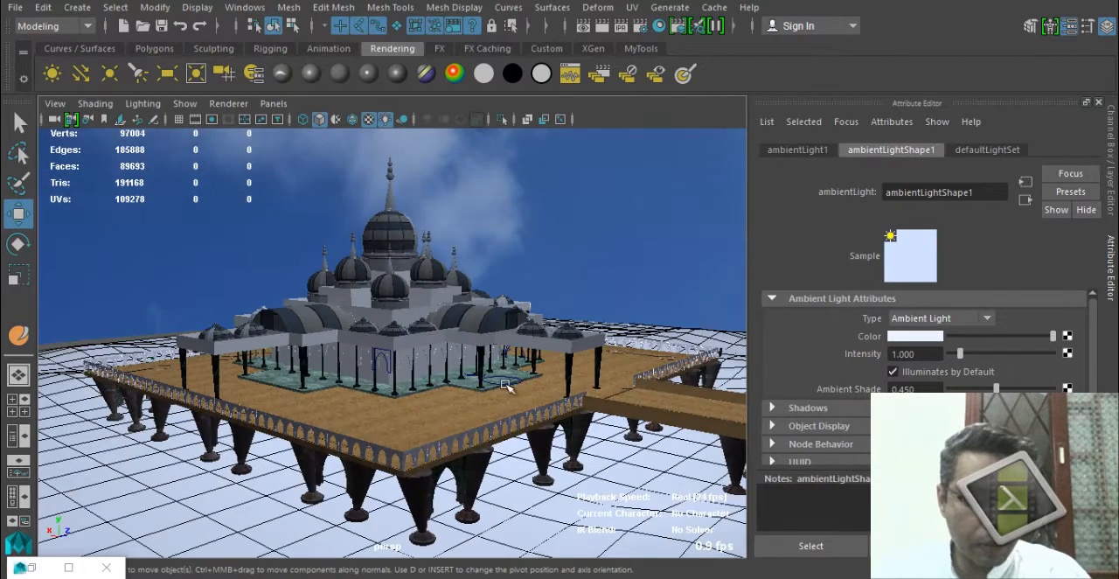
middle_click_drag(528, 418, 522, 430, "alt")
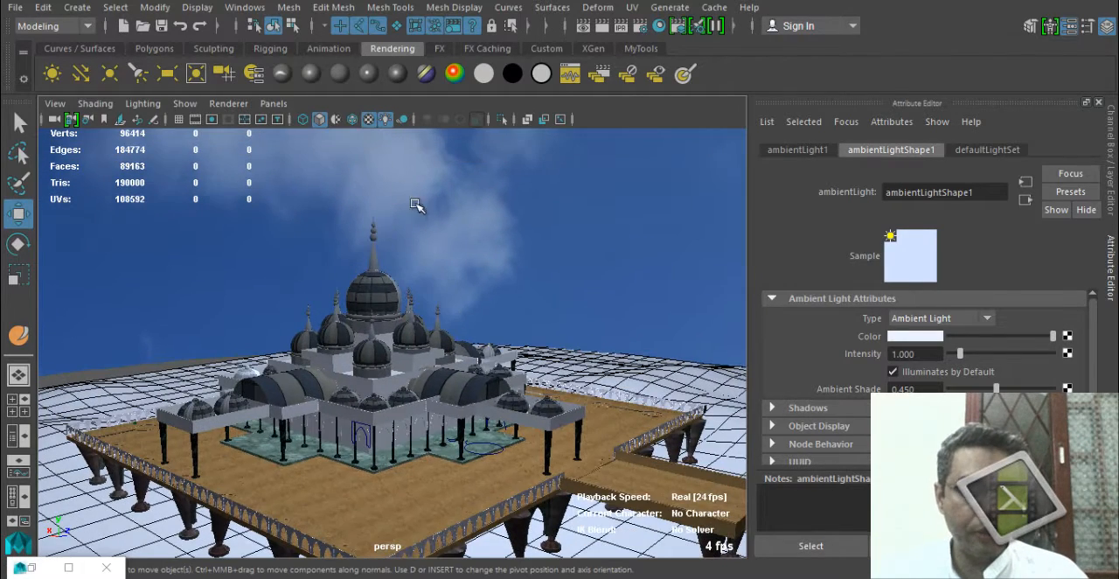
Lower ambientLight1's intensity to 0.2 in the IPR render and narrow the Render View to uncover the light's attributes.
left_click(939, 353)
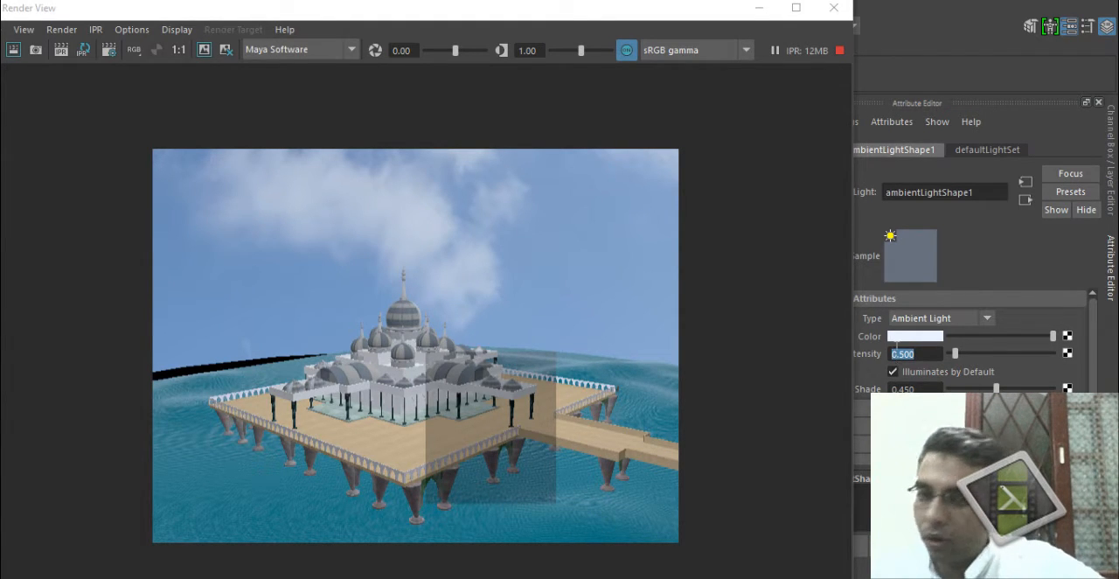
type("0.2")
key("Return")
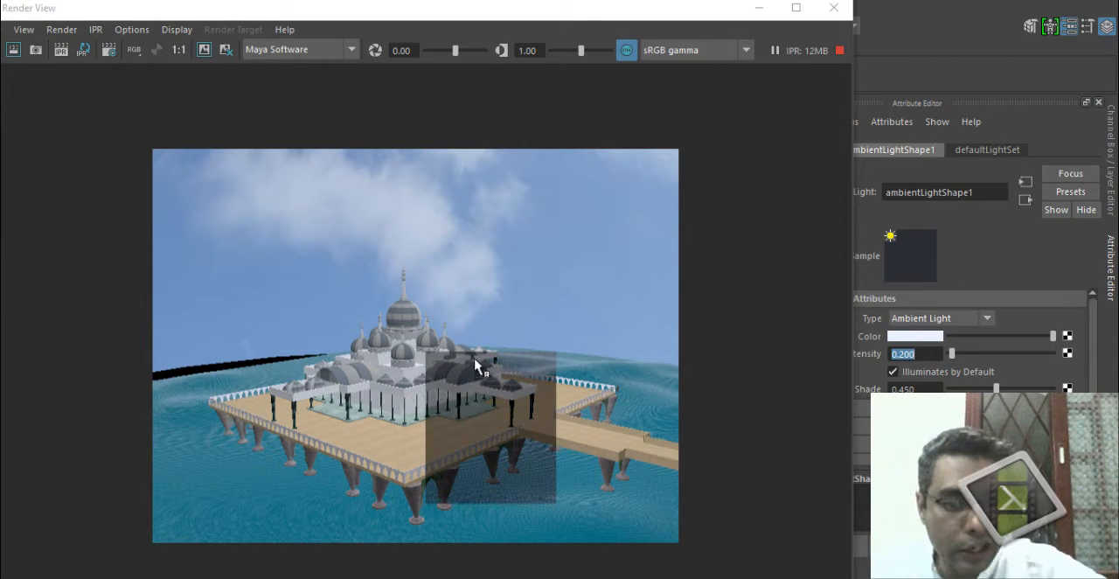
left_click_drag(850, 358, 555, 389)
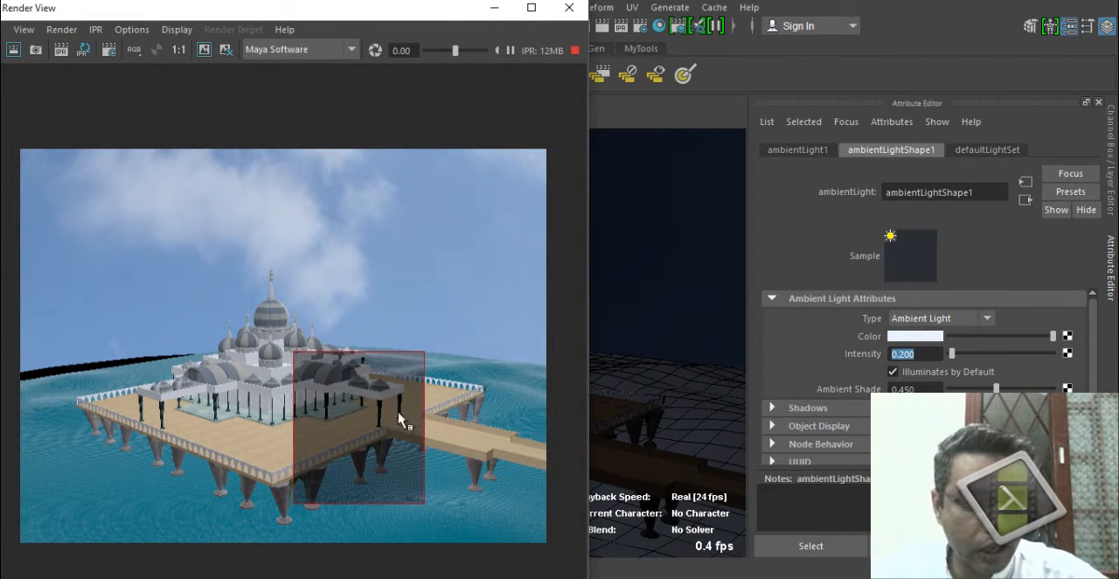
Try yellow, blue and red as the ambient light's colour in the IPR preview.
left_click(917, 336)
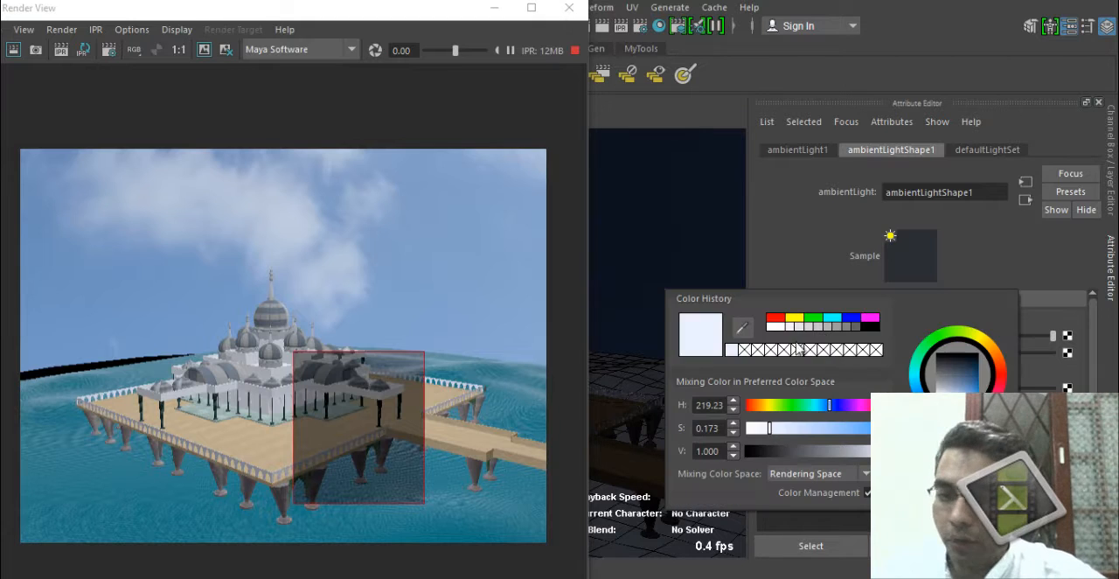
left_click(766, 405)
left_click(856, 427)
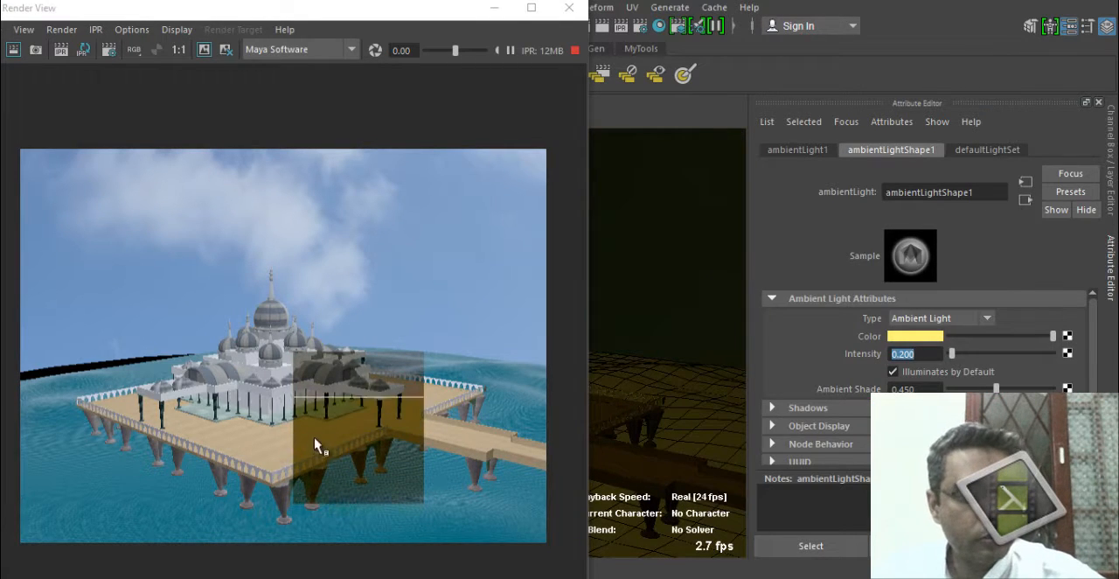
left_click(934, 337)
left_click(949, 294)
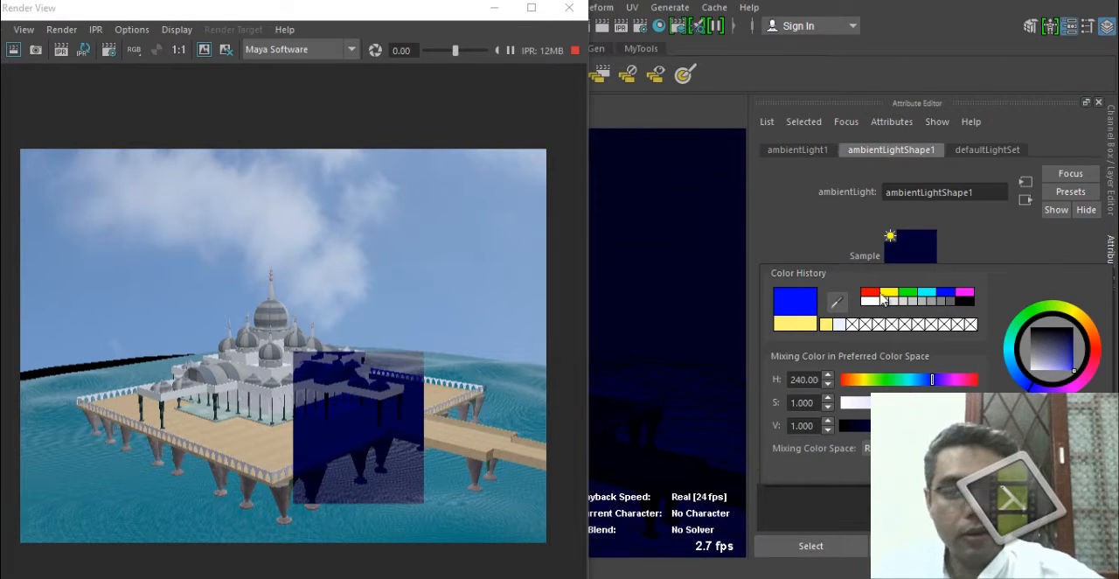
left_click(870, 294)
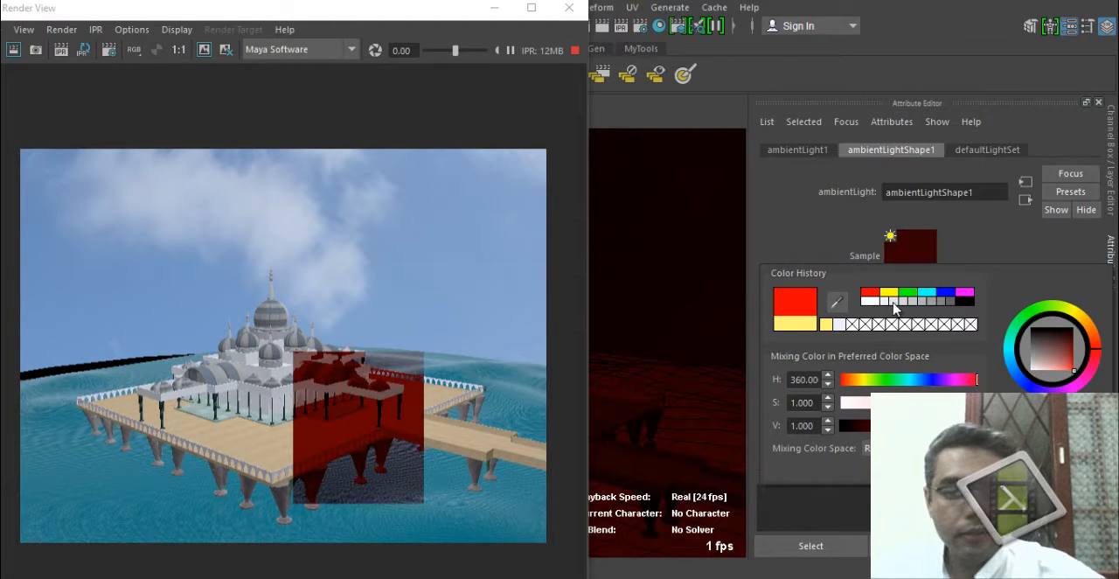
Set the ambient light's colour to a very light, nearly neutral grey with a value of 0.890.
left_click(879, 302)
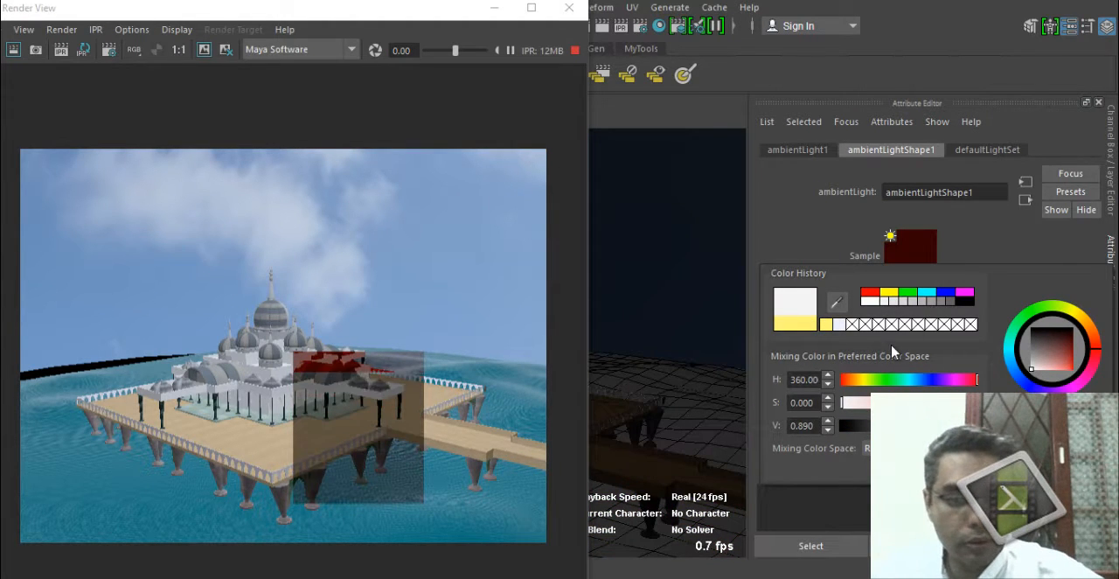
left_click(935, 379)
left_click_drag(932, 403, 837, 407)
left_click(915, 382)
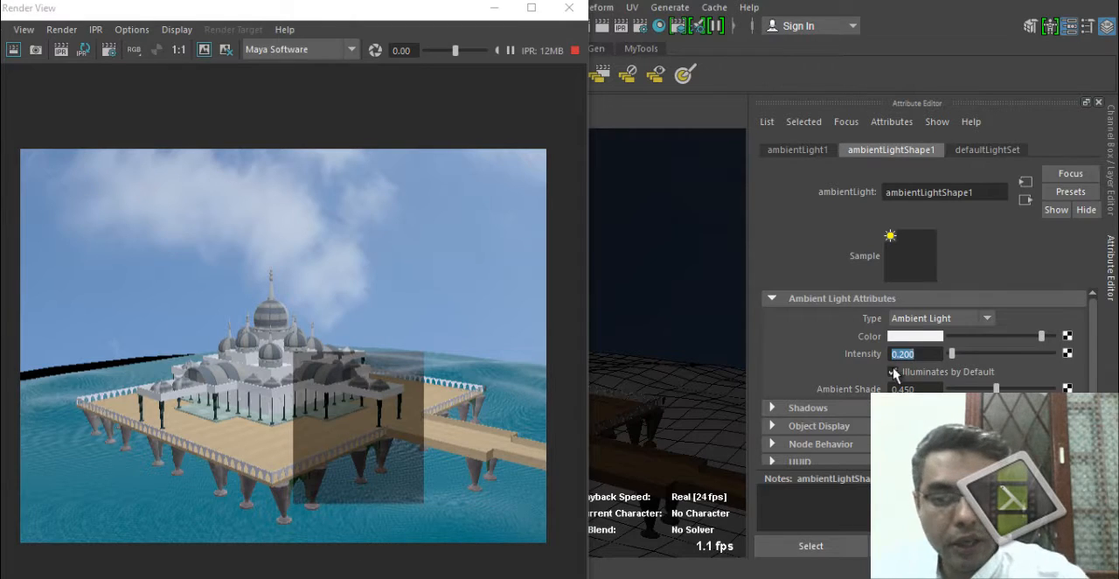
Raise the ambient light's intensity to 0.7.
type(".7")
key("Return")
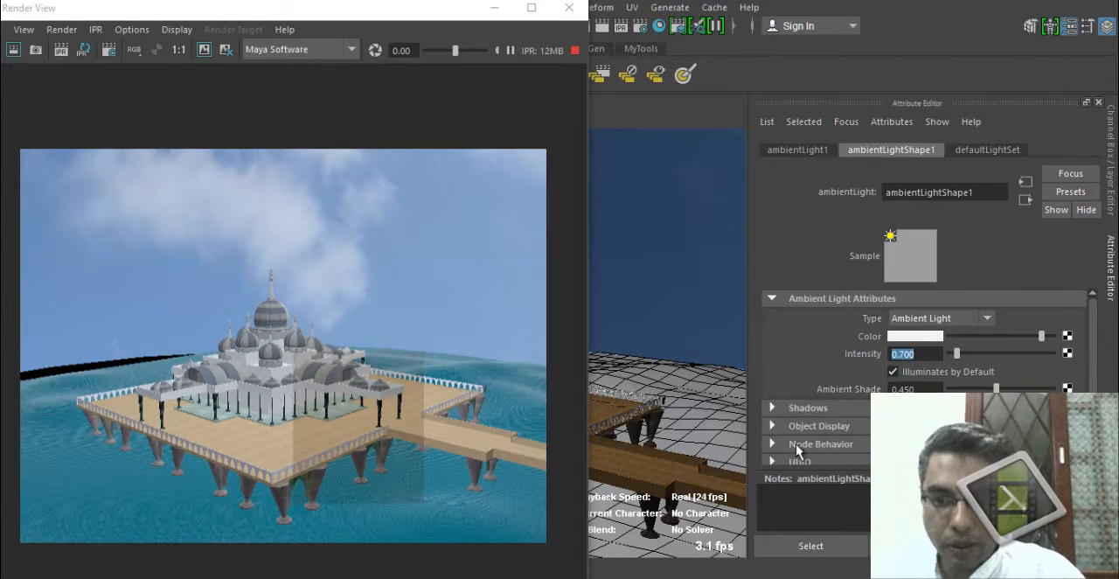
Change the ambient light's shadow colour from black to a dark neutral grey.
scroll(787, 390, "down", 1)
left_click(772, 382)
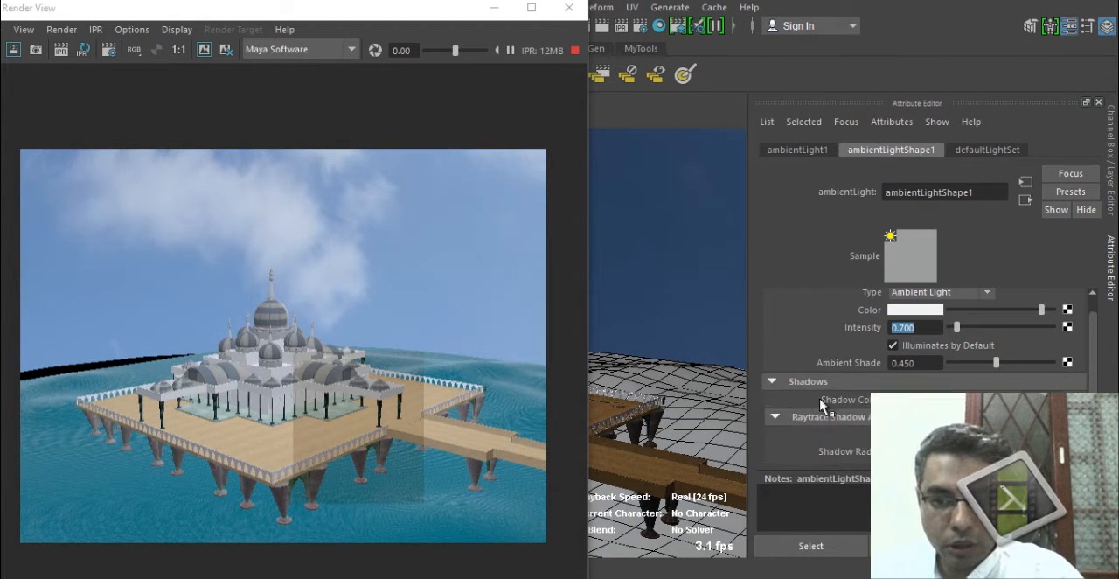
scroll(924, 376, "down", 1)
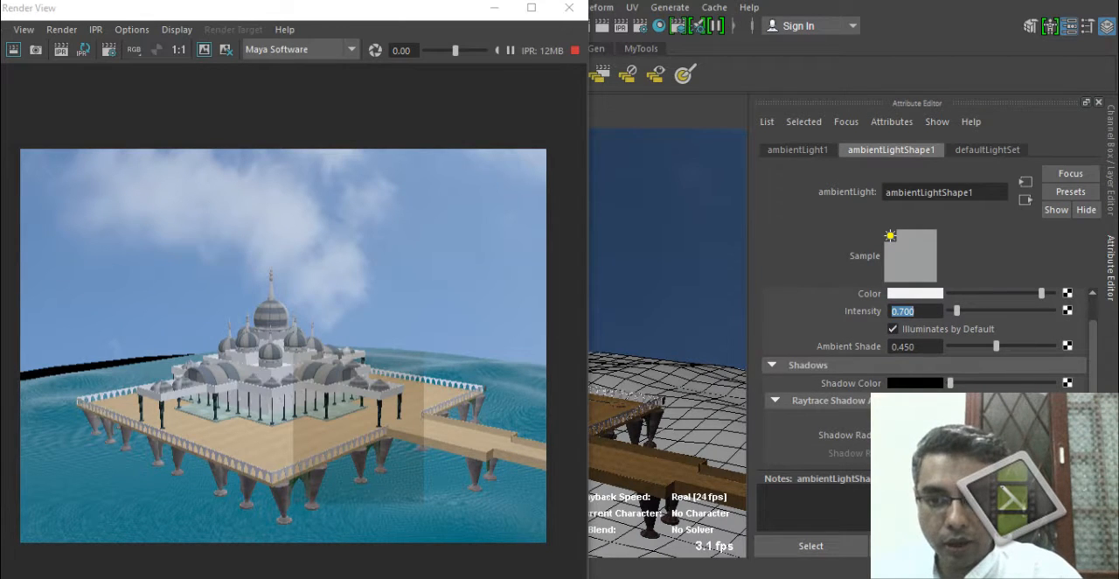
left_click(934, 385)
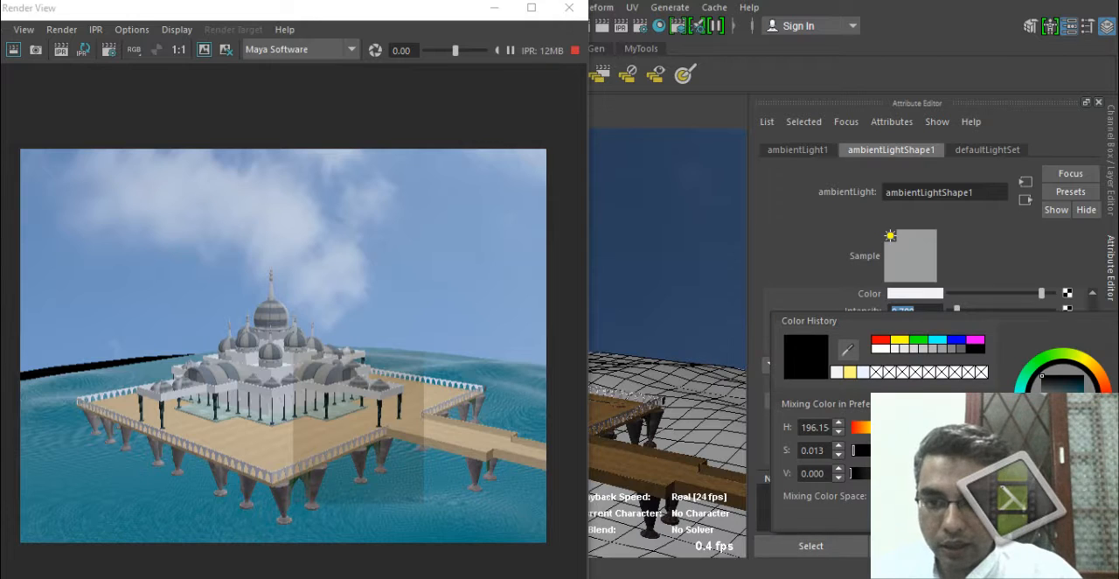
left_click(964, 349)
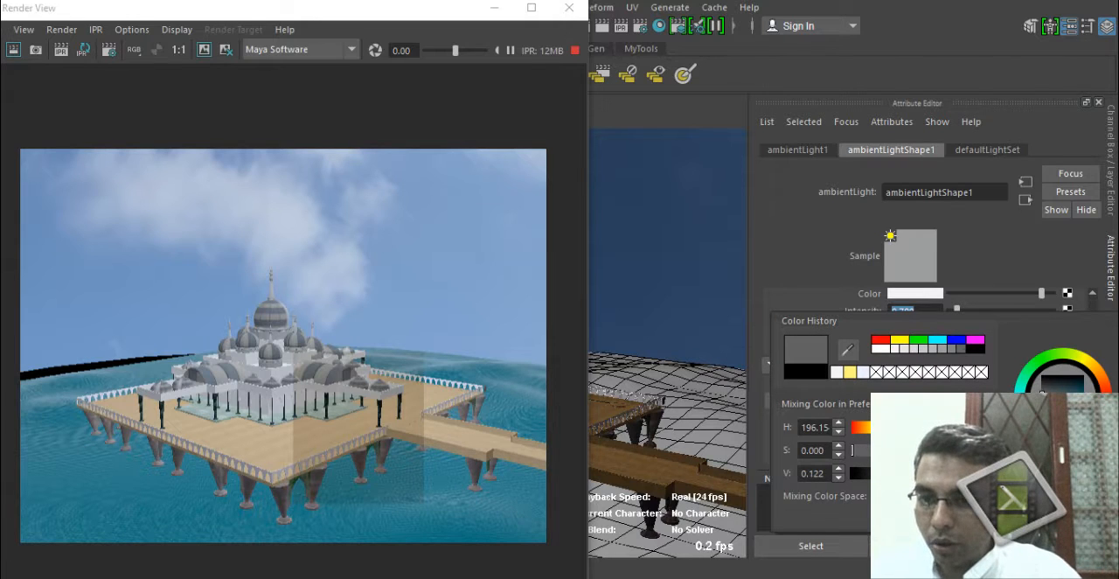
left_click_drag(1041, 392, 1041, 390)
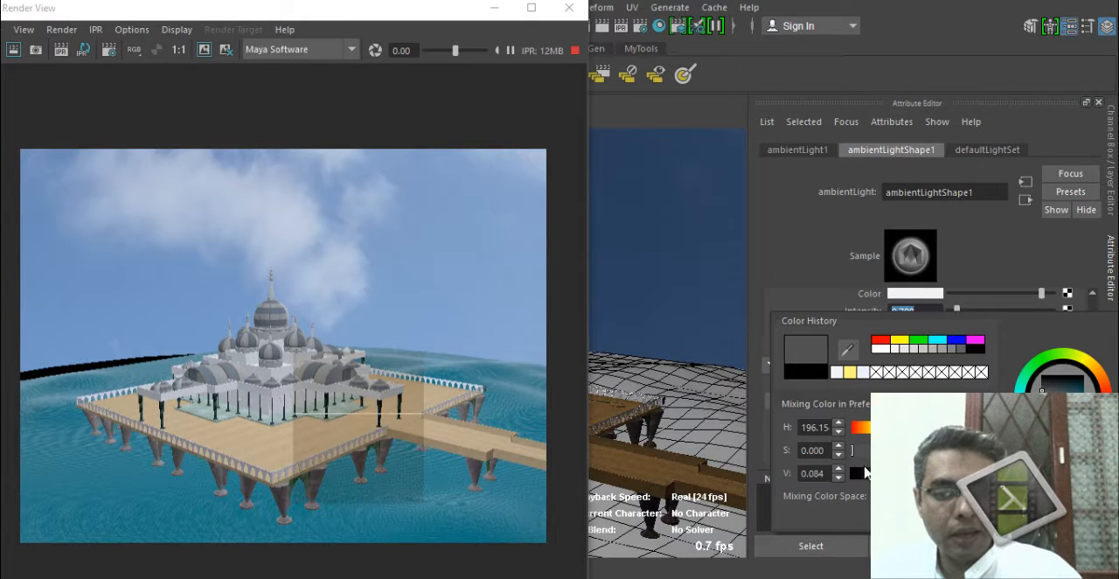
left_click_drag(875, 472, 871, 473)
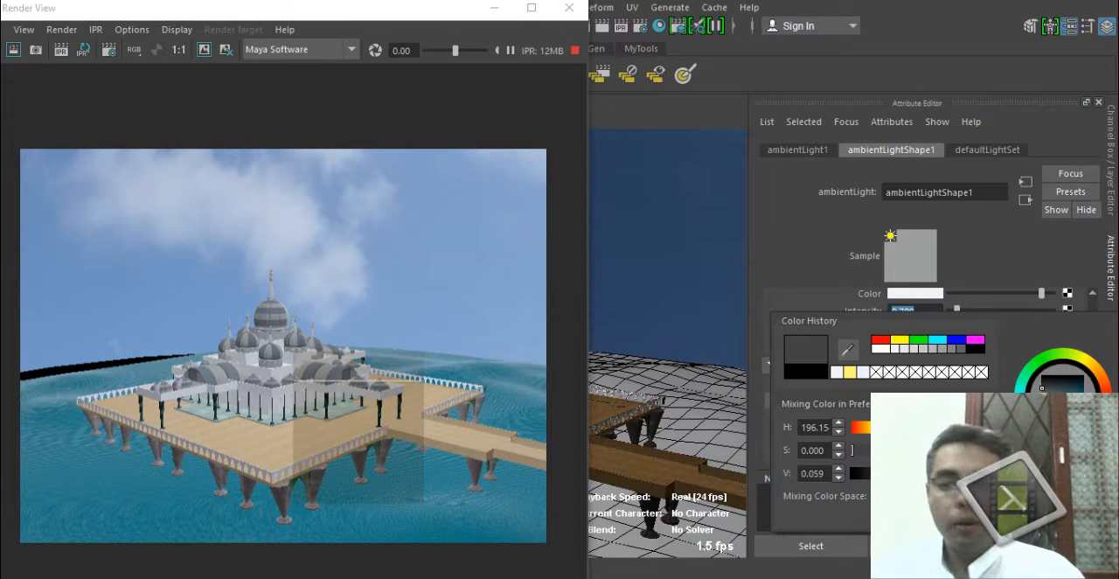
left_click_drag(872, 473, 875, 473)
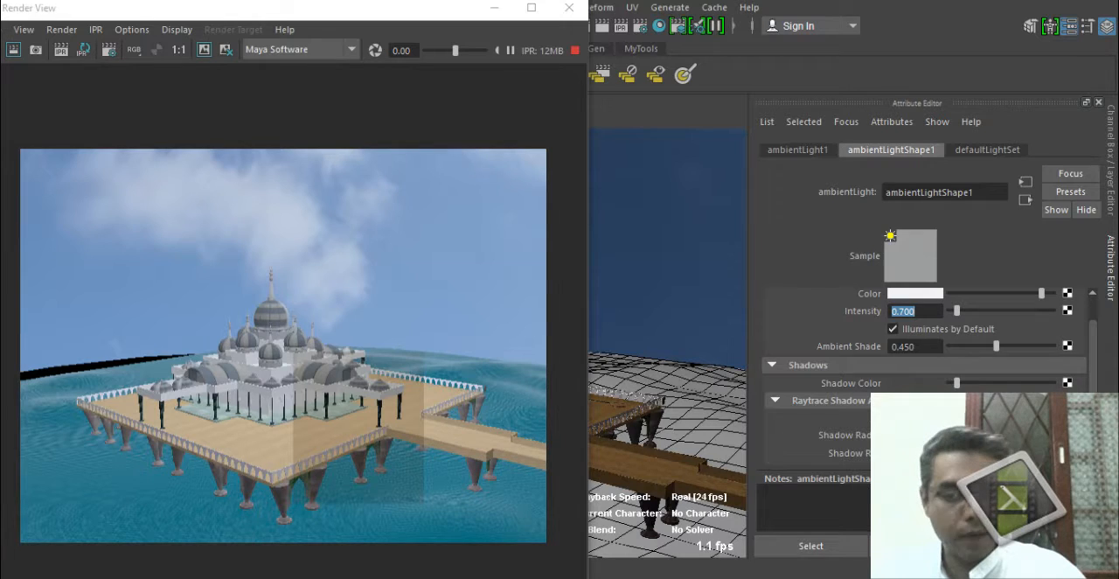
Enable Raytracing in the Maya Software render settings and render the perspective view again.
scroll(1094, 349, "down", 3)
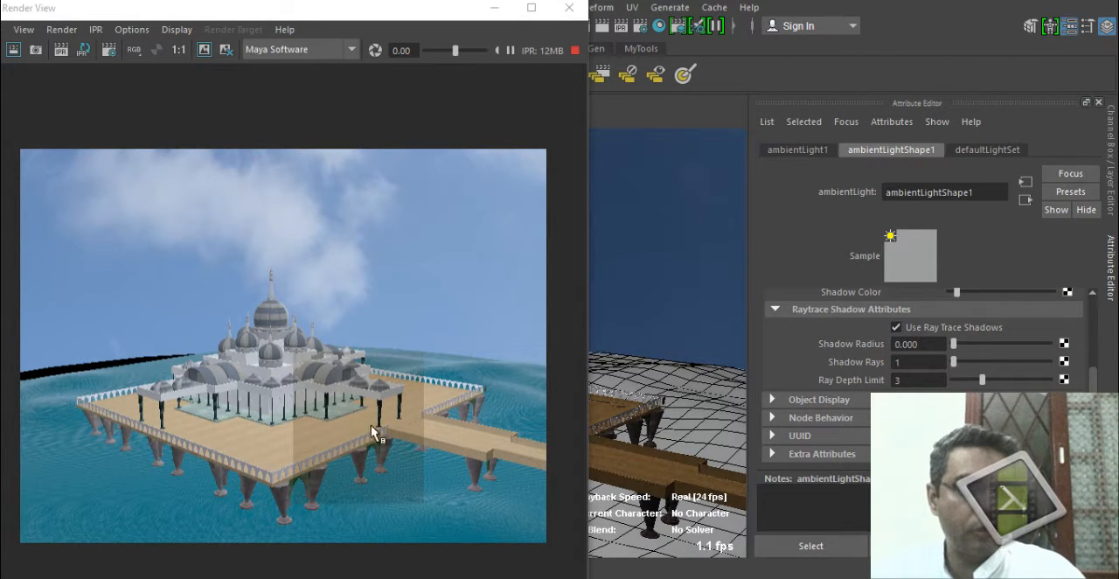
left_click(569, 8)
left_click(643, 26)
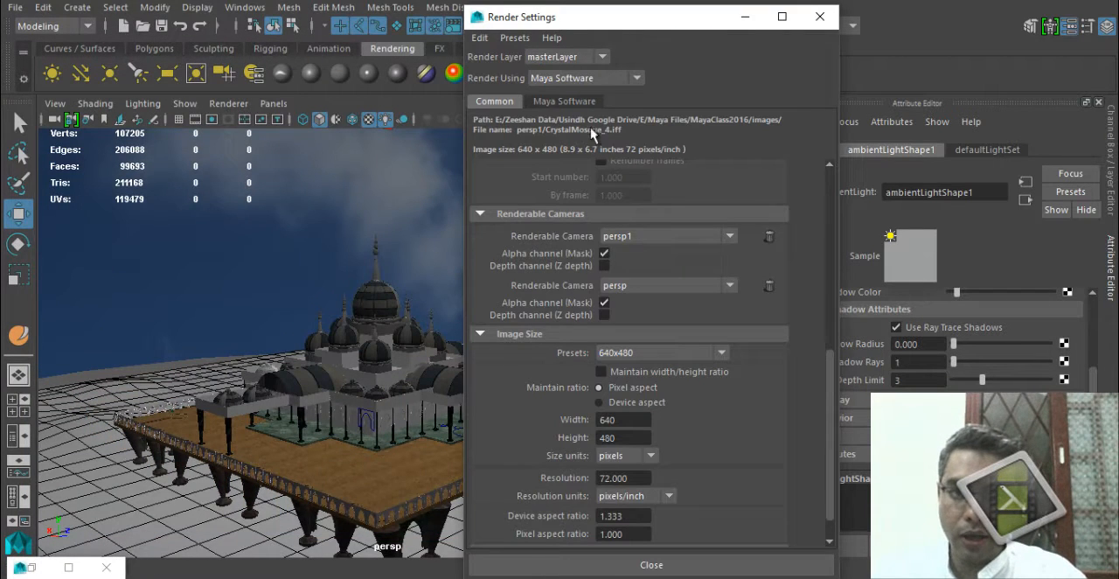
left_click(568, 102)
left_click(527, 489)
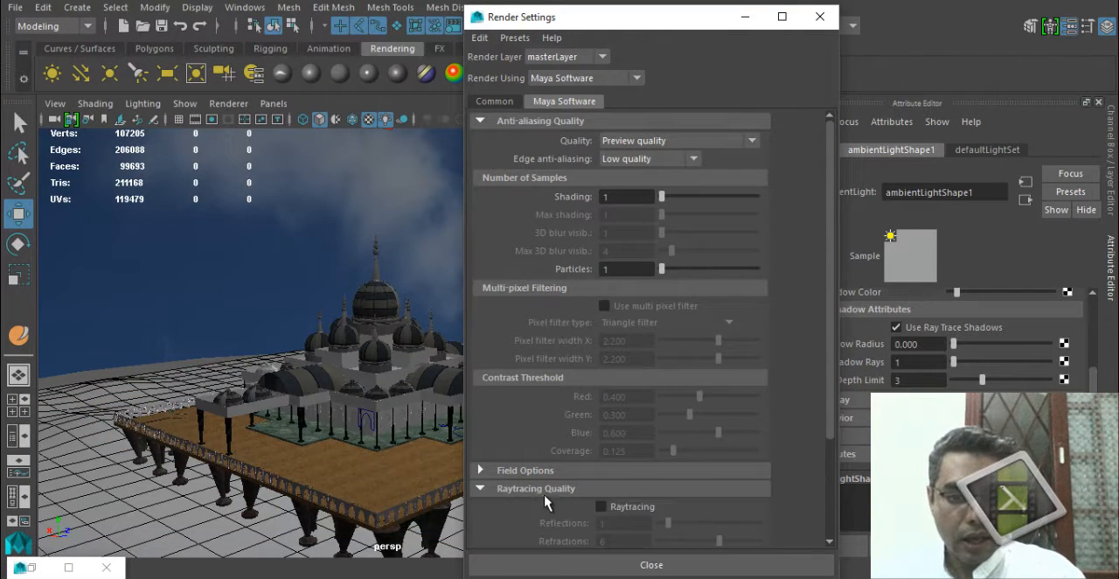
left_click_drag(680, 10, 636, 13)
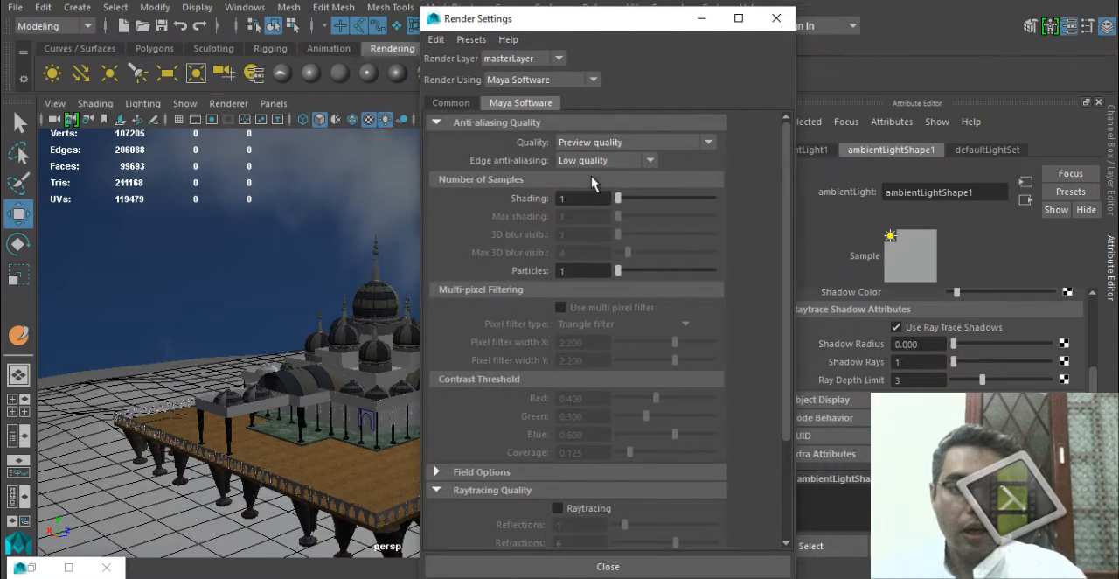
left_click(593, 510)
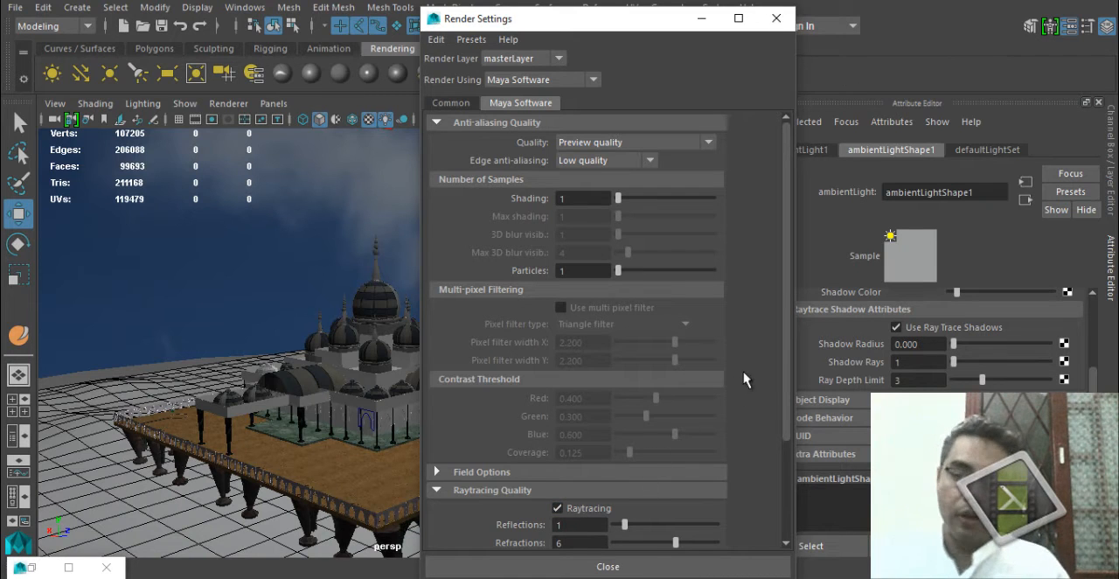
left_click(592, 505)
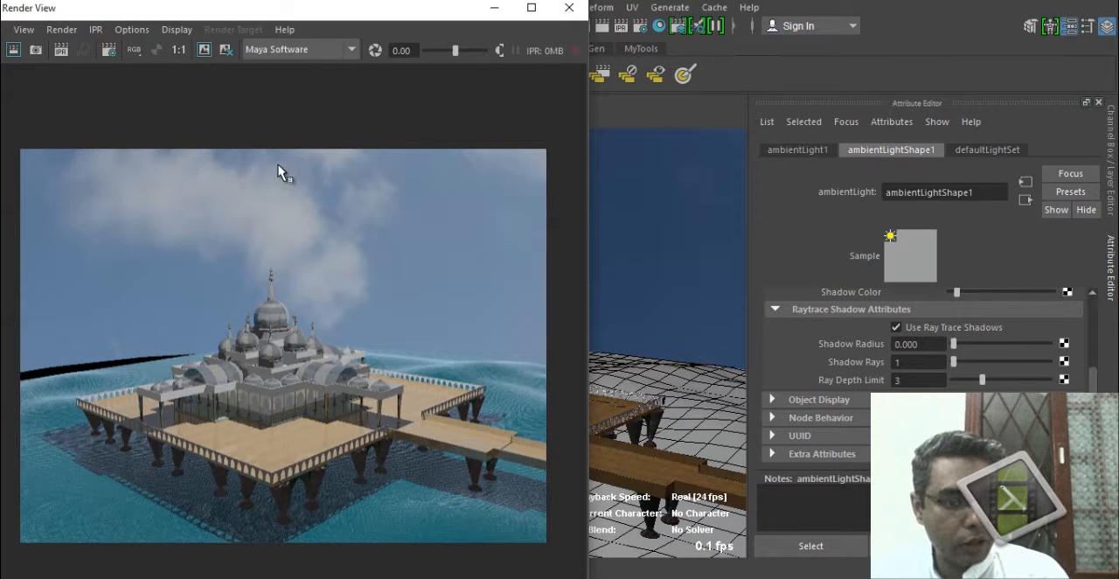
Close the Render View and move ambientLight1 along Z to one side of the building, viewed from above.
left_click(569, 8)
right_click_drag(453, 359, 380, 170, "alt")
left_click_drag(382, 223, 370, 250, "alt")
left_click_drag(303, 252, 259, 252)
left_click_drag(357, 252, 249, 245)
left_click_drag(399, 392, 368, 405, "alt")
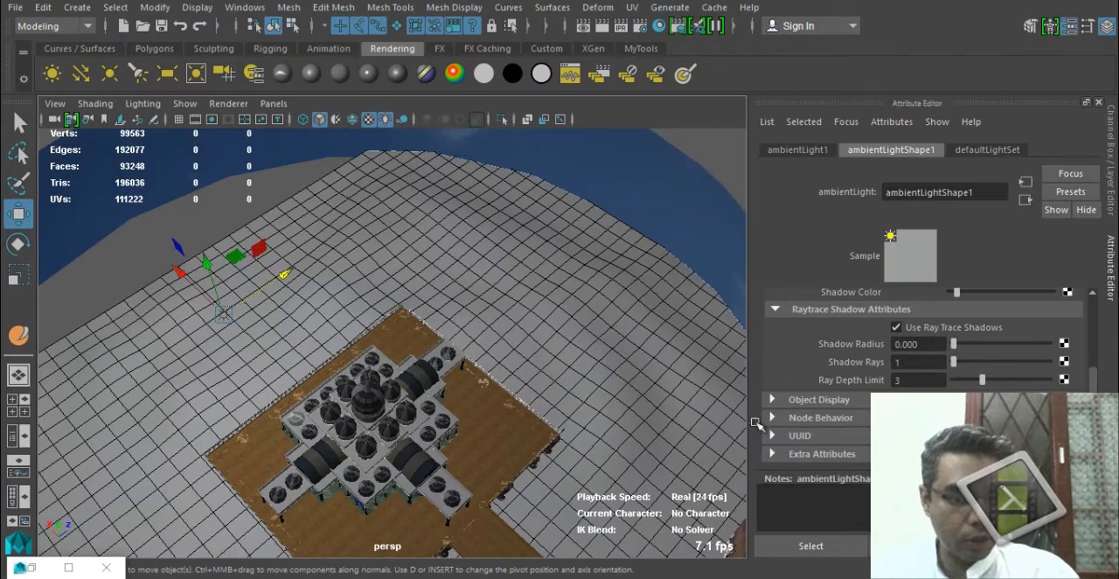
Render the perspective view from a low angle facing the building and its platform, and close the Render View.
left_click_drag(470, 458, 460, 415, "alt")
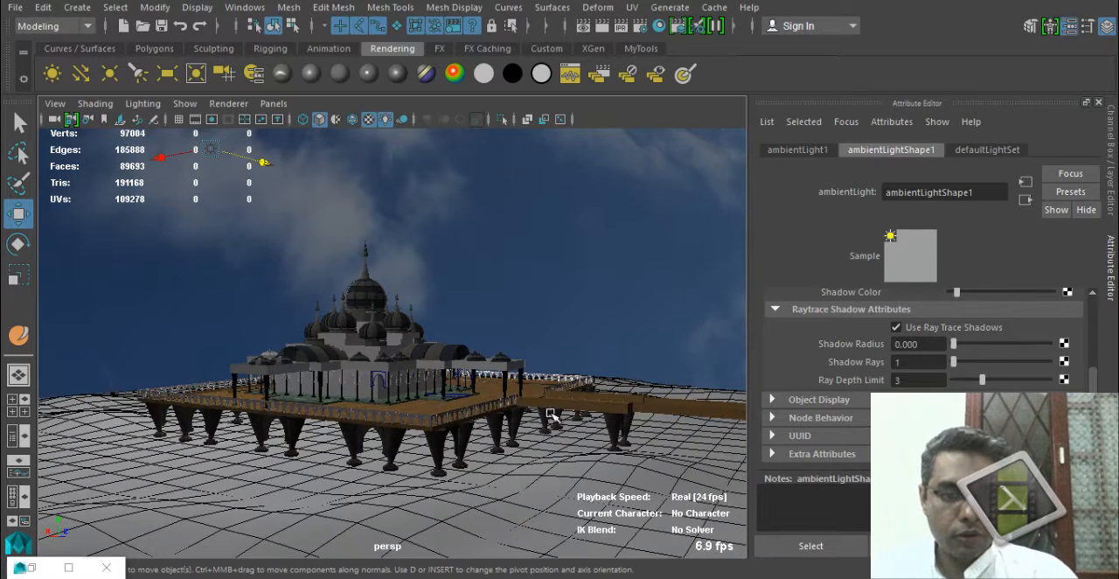
left_click_drag(524, 442, 531, 428, "alt")
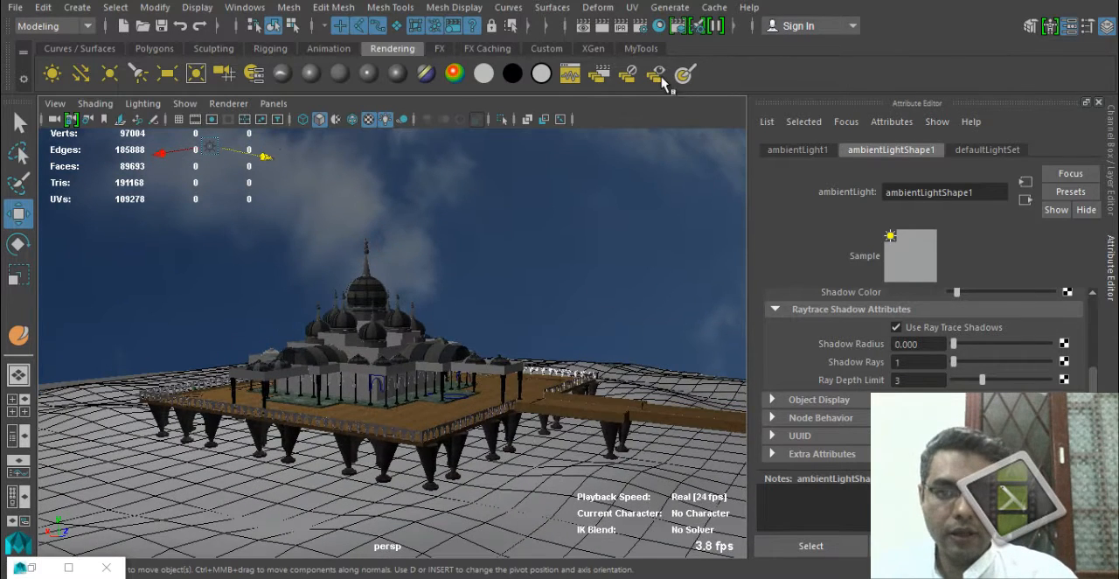
left_click(602, 26)
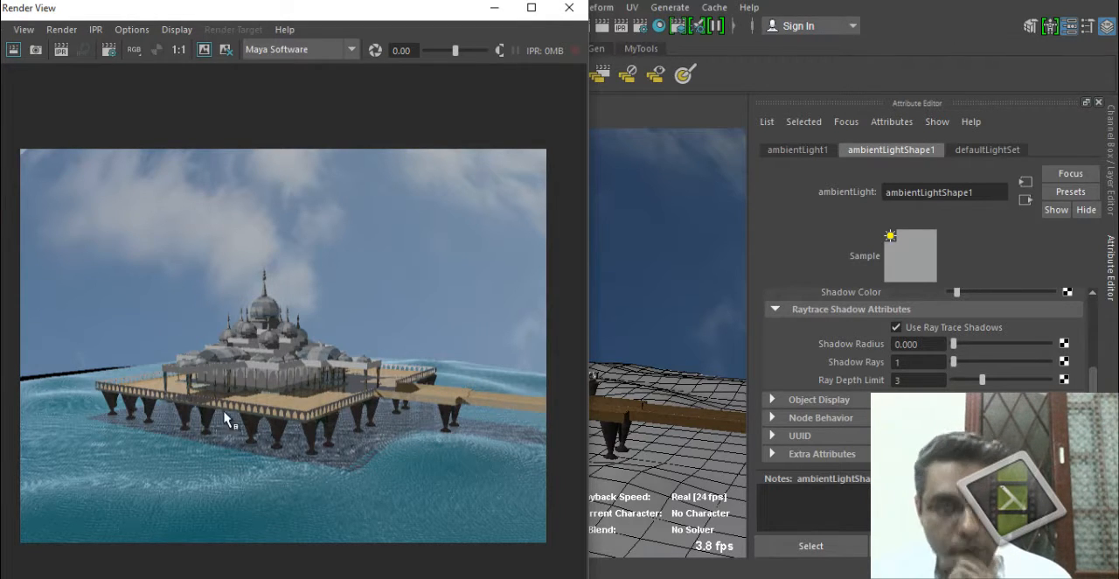
left_click(569, 8)
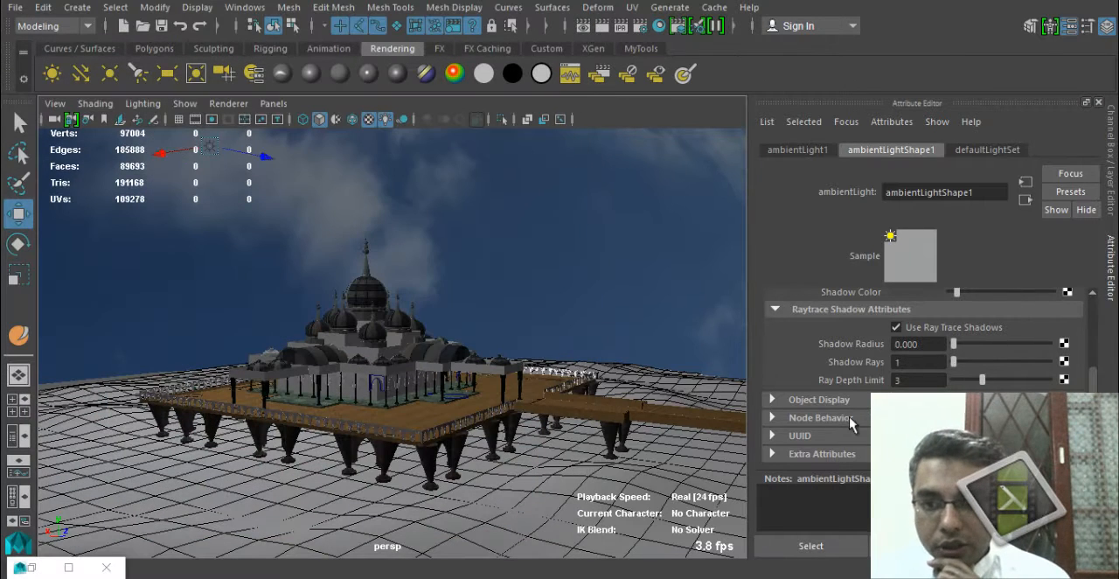
Lighten the ambient light's shadow colour to a medium neutral grey and render the perspective view again.
left_click(916, 294)
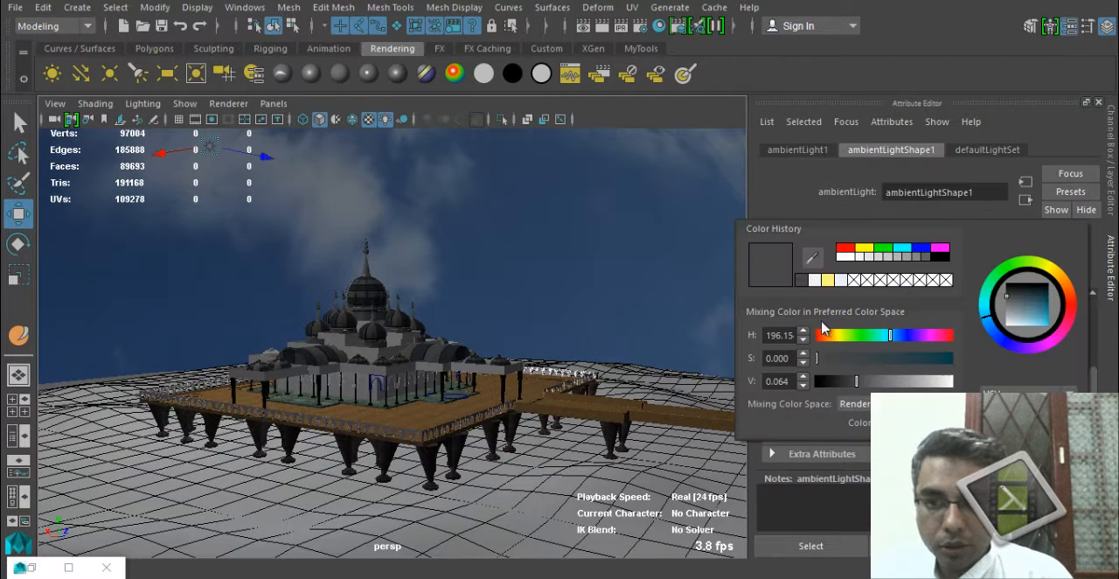
left_click(916, 257)
left_click(926, 258)
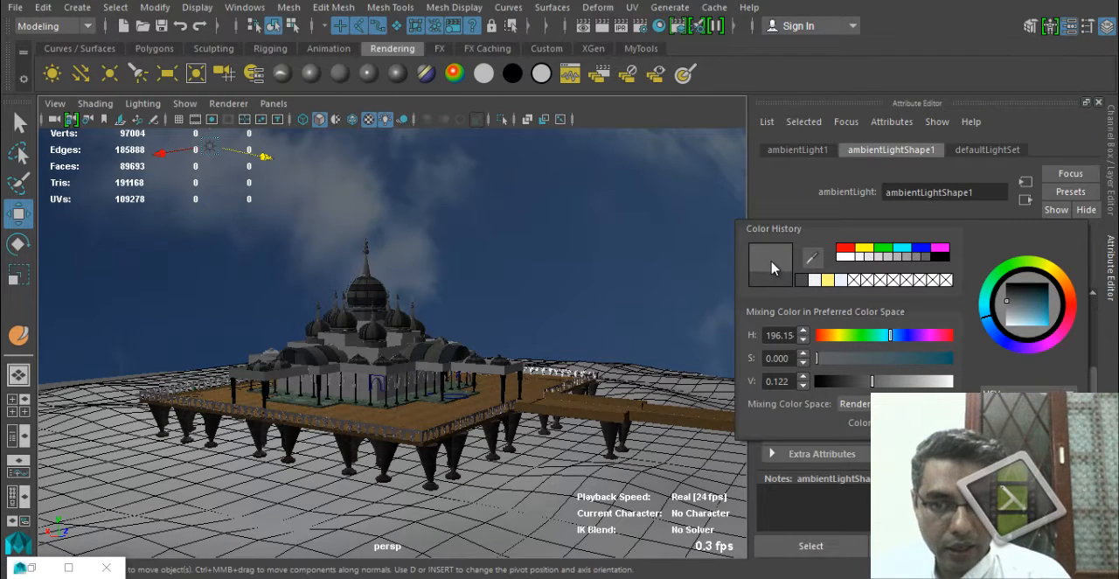
left_click(916, 257)
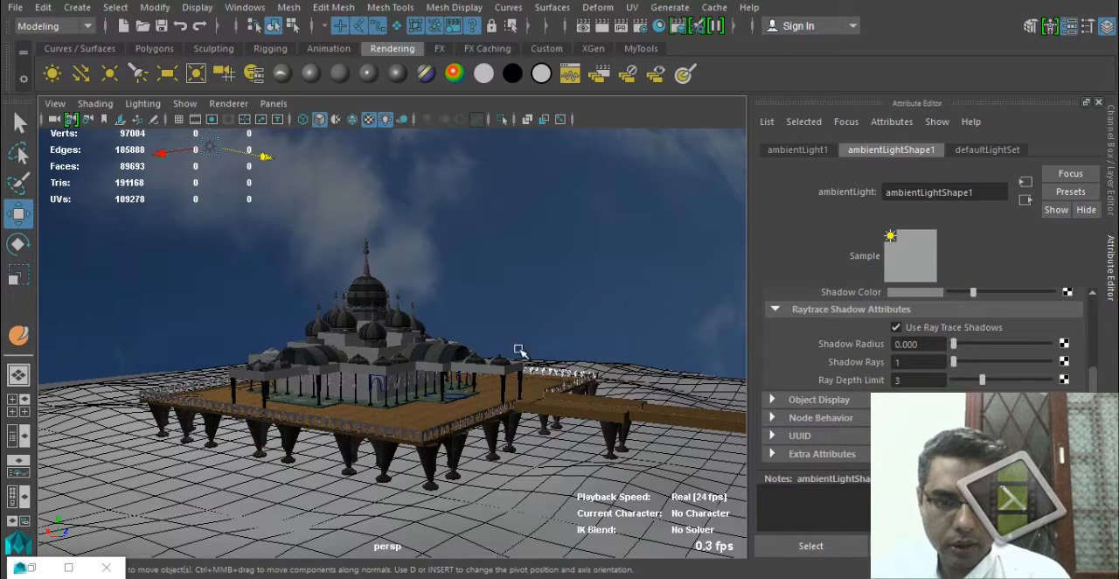
left_click(605, 26)
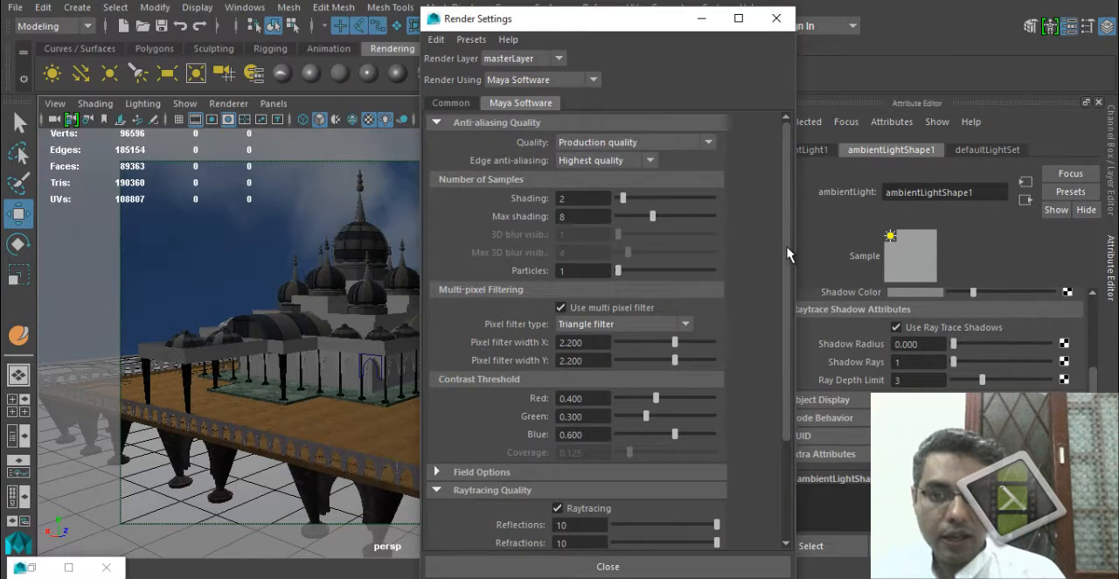
Set the render image size to the Full 1024 preset and render a closer perspective view of the building.
scroll(600, 430, "down", 3)
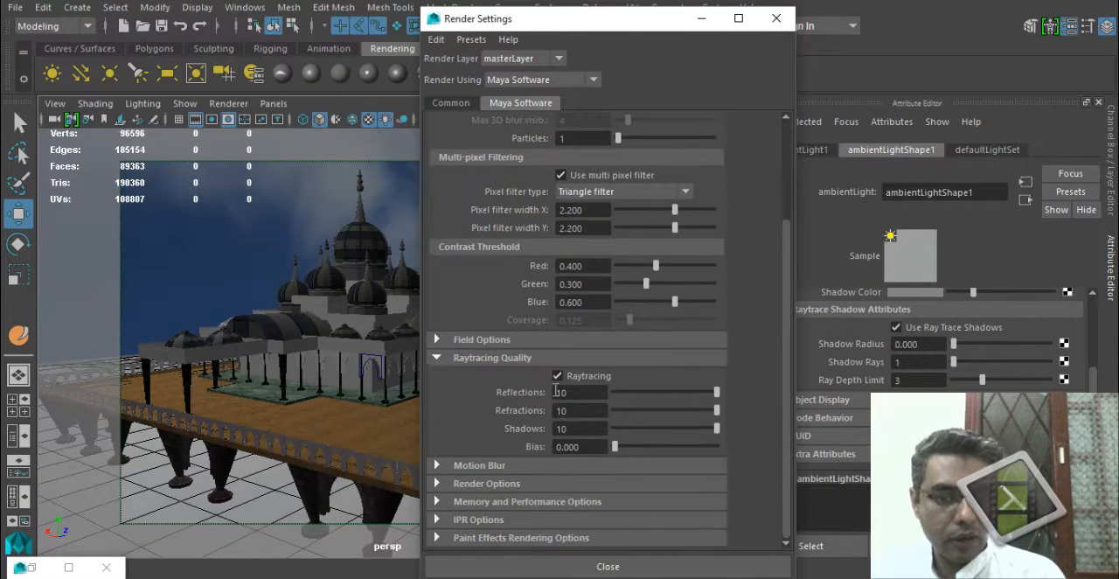
left_click(456, 103)
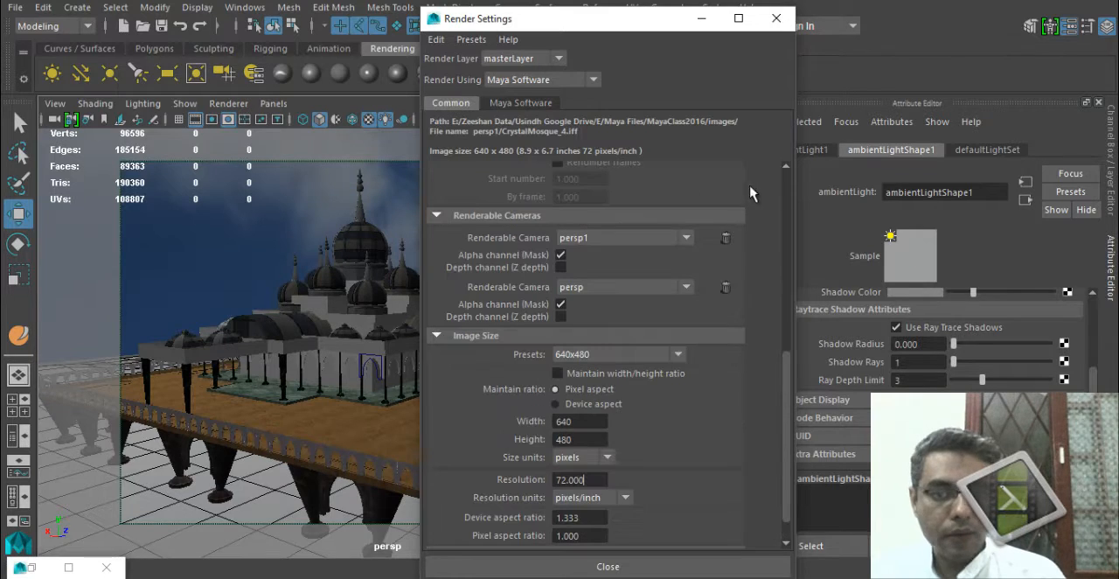
left_click(597, 353)
left_click(600, 463)
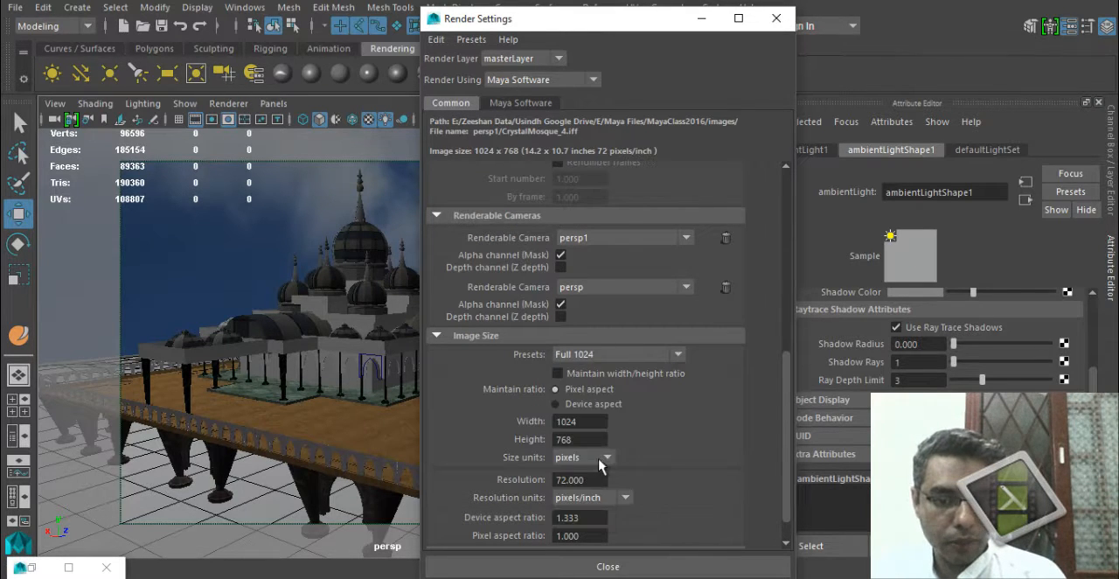
left_click(584, 480)
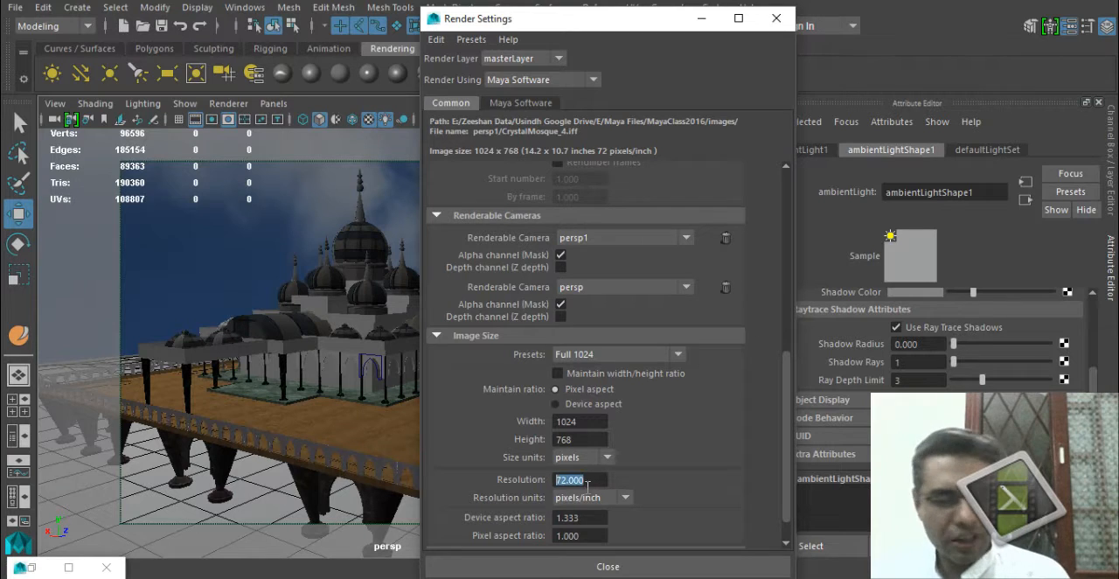
left_click(778, 18)
left_click(602, 27)
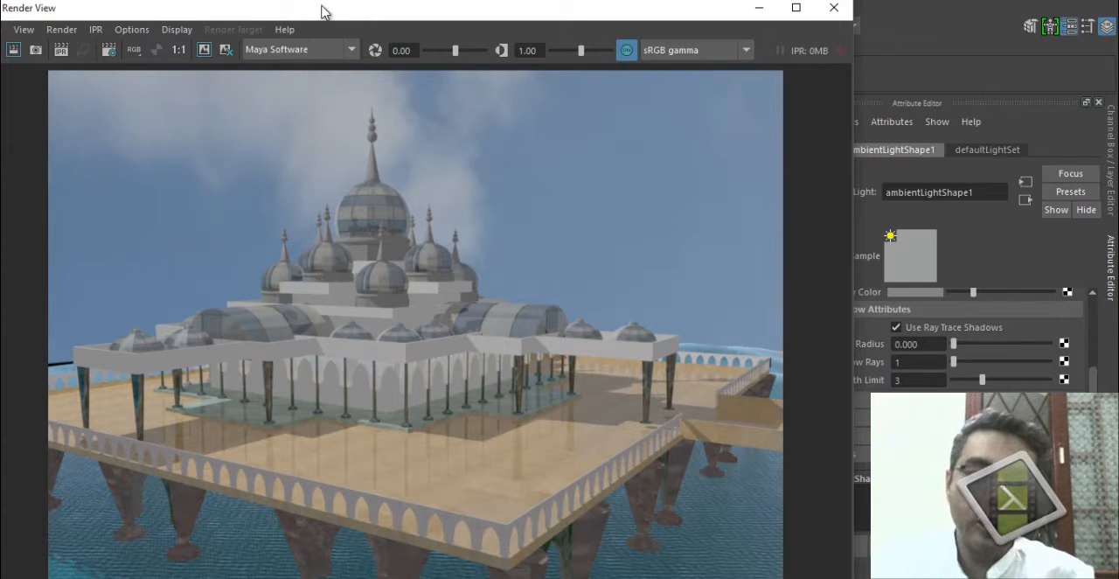
Save the rendered image as a JPEG named FinalRender_1 in the project's images folder and close the Render View.
left_click_drag(323, 12, 421, 2)
left_click(91, 20)
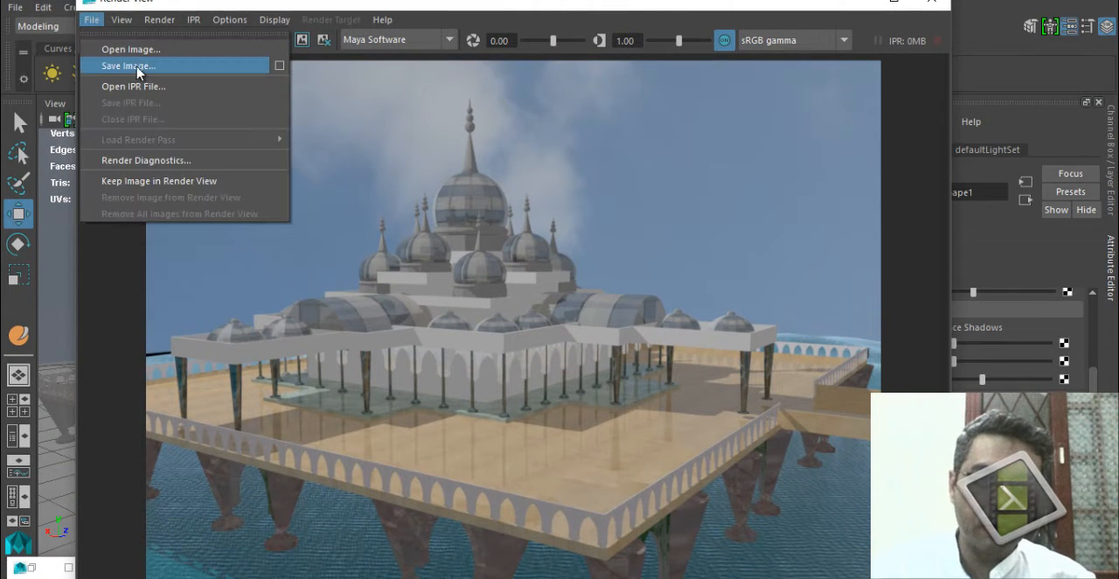
left_click(138, 66)
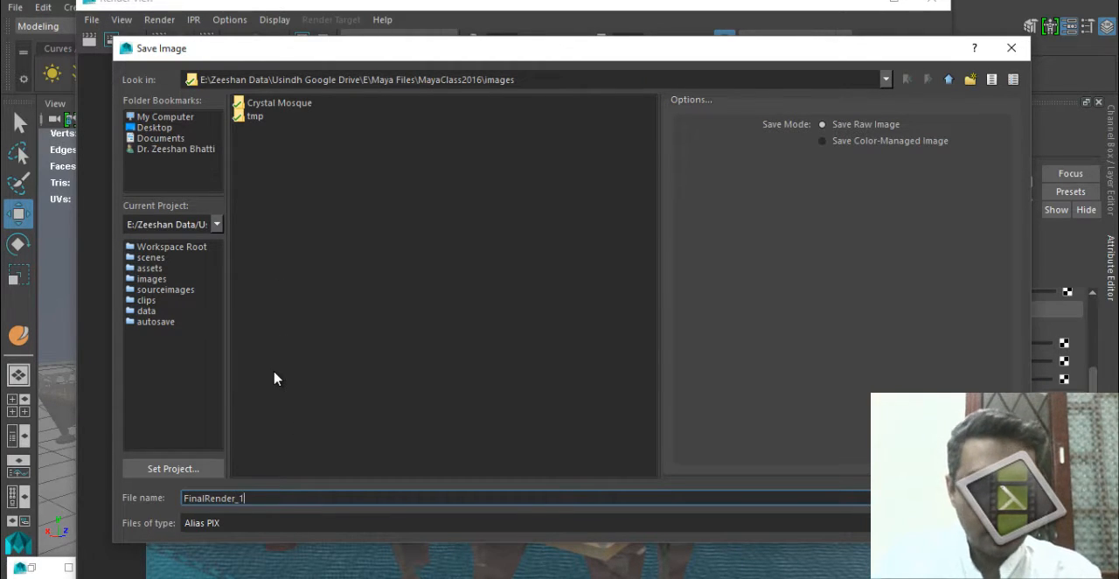
key("Tab")
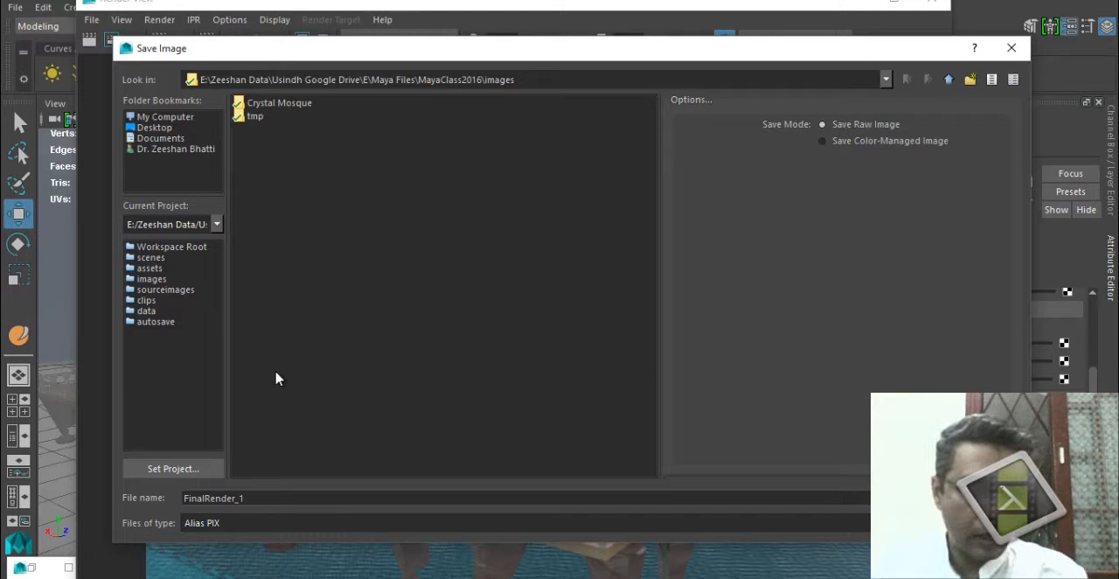
left_click(280, 522)
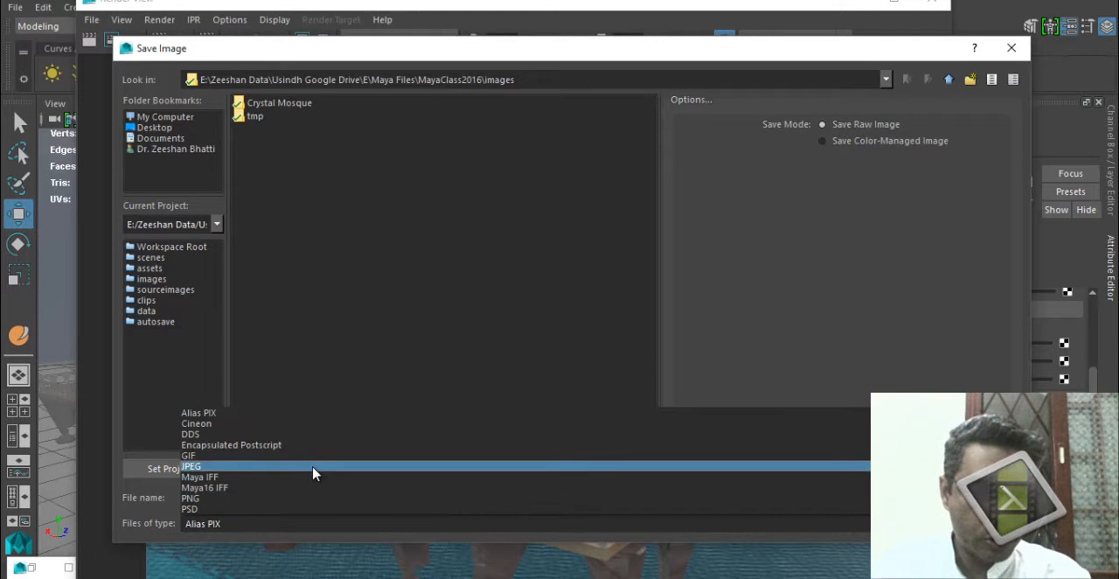
left_click(314, 466)
left_click(970, 498)
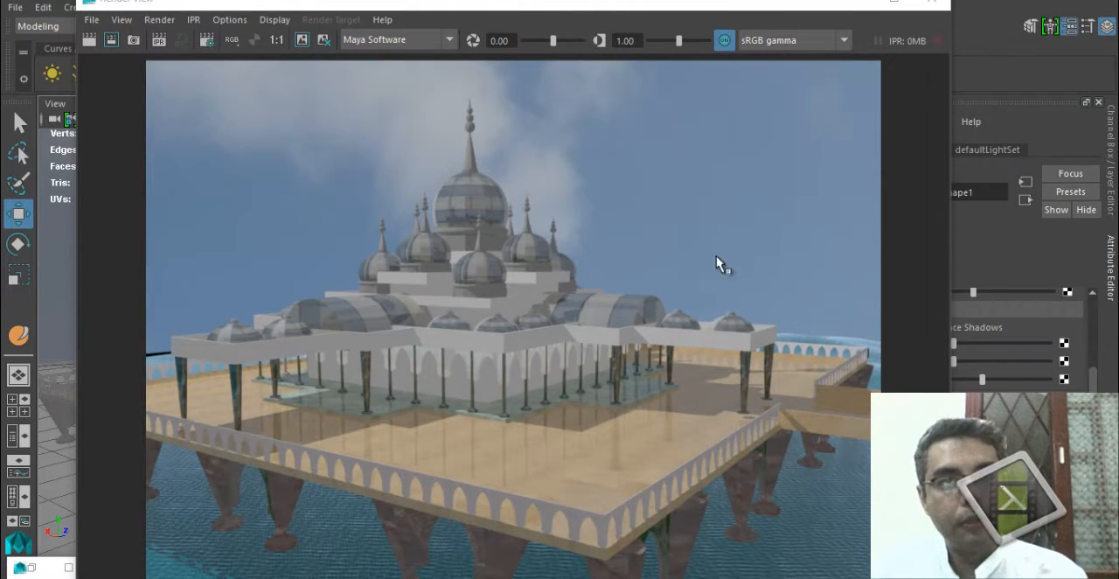
left_click(930, 3)
Select the sky dome and frame the building head-on from its staircase side, with the dome's texture seam in view.
left_click_drag(478, 390, 417, 288, "alt")
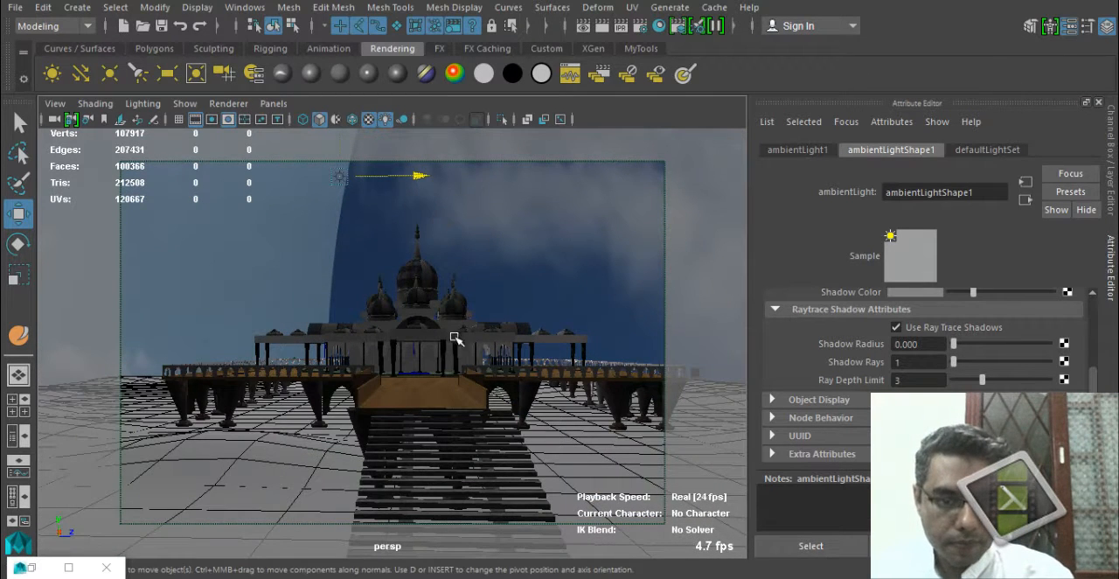
left_click(516, 286)
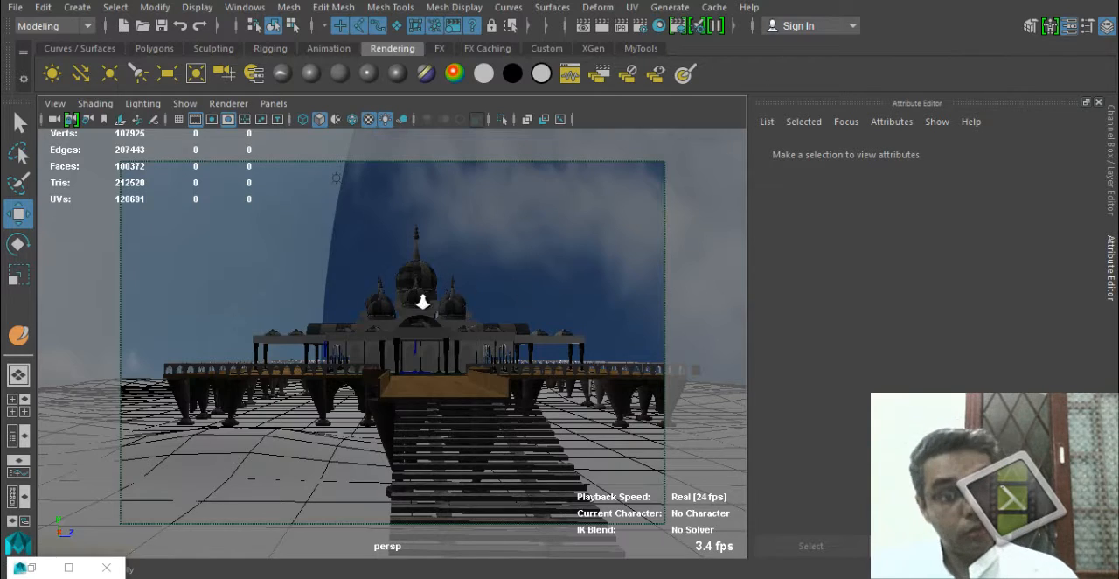
scroll(220, 269, "down", 5)
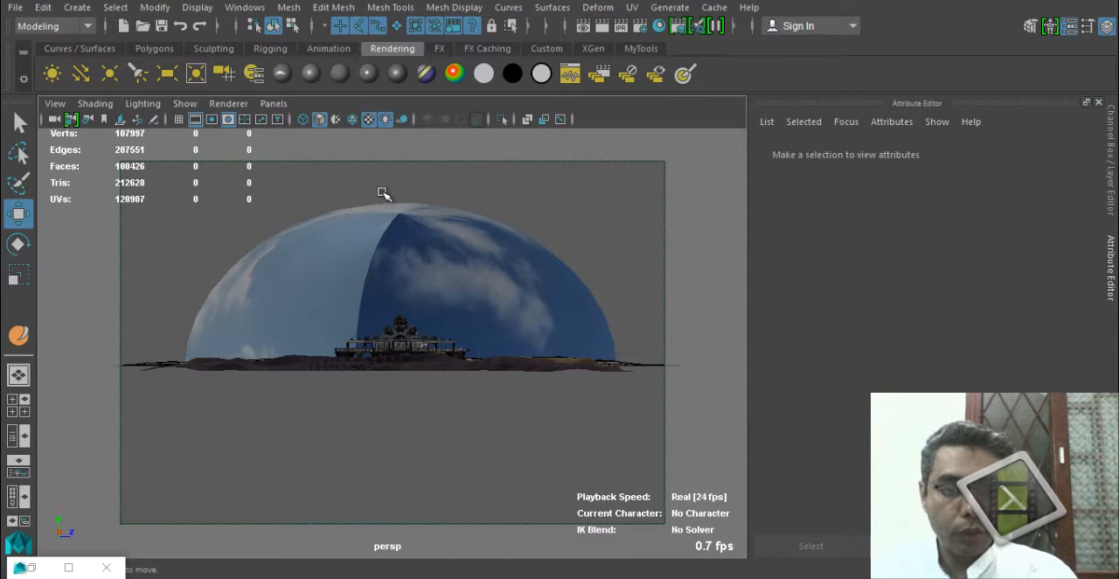
left_click_drag(435, 285, 489, 248, "alt")
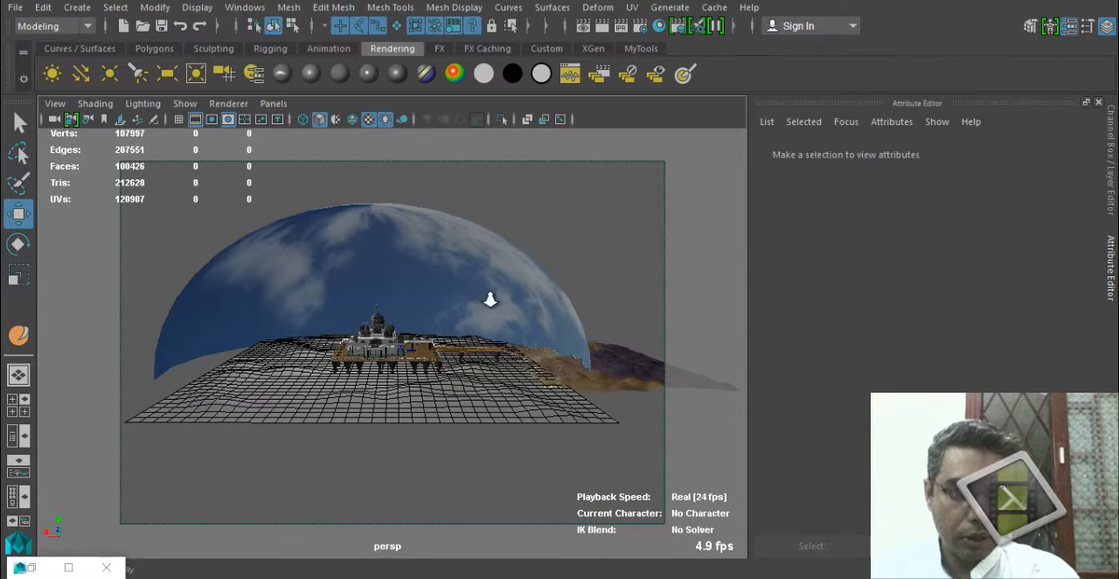
scroll(490, 300, "up", 2)
left_click(371, 289)
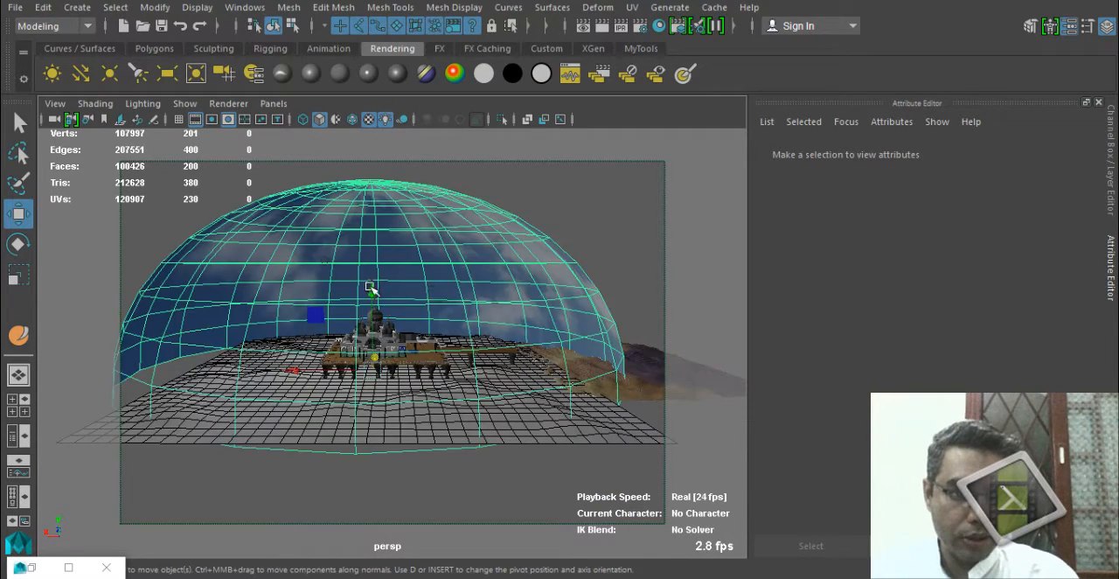
left_click_drag(370, 288, 341, 280, "alt")
scroll(409, 402, "up", 5)
left_click_drag(427, 343, 357, 396, "alt")
scroll(326, 395, "down", 2)
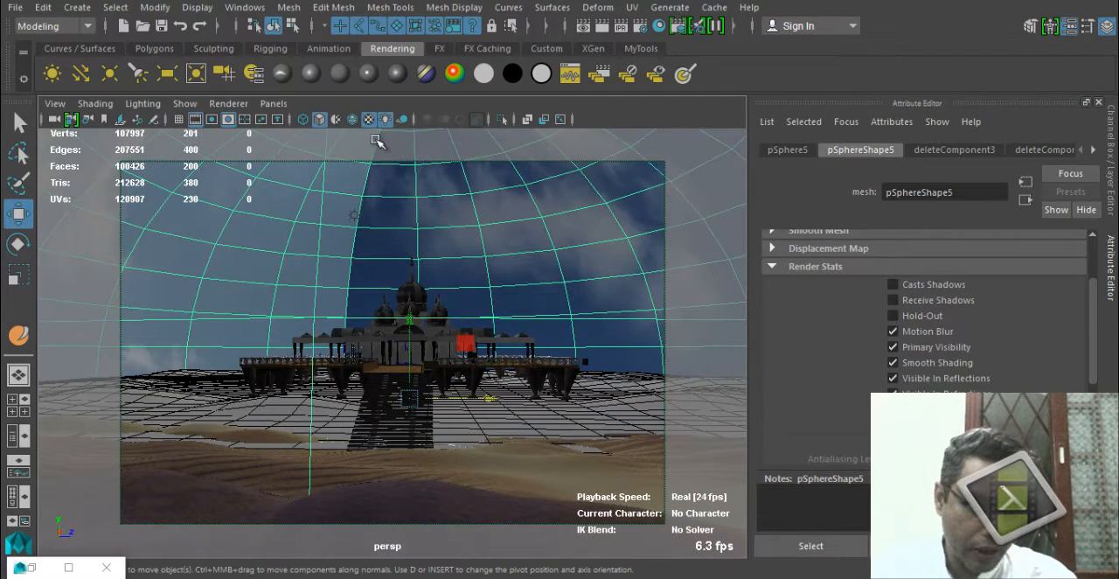
Rotate the sky dome about its vertical axis so the cloud texture's seam moves out of the front view, and restore textured display.
key("e")
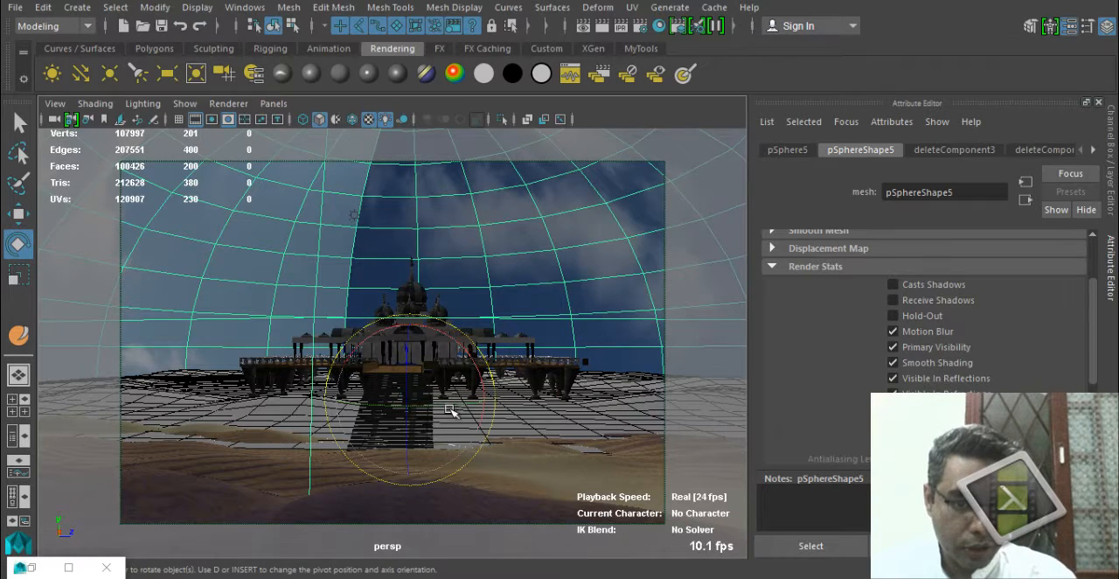
left_click_drag(455, 385, 404, 403)
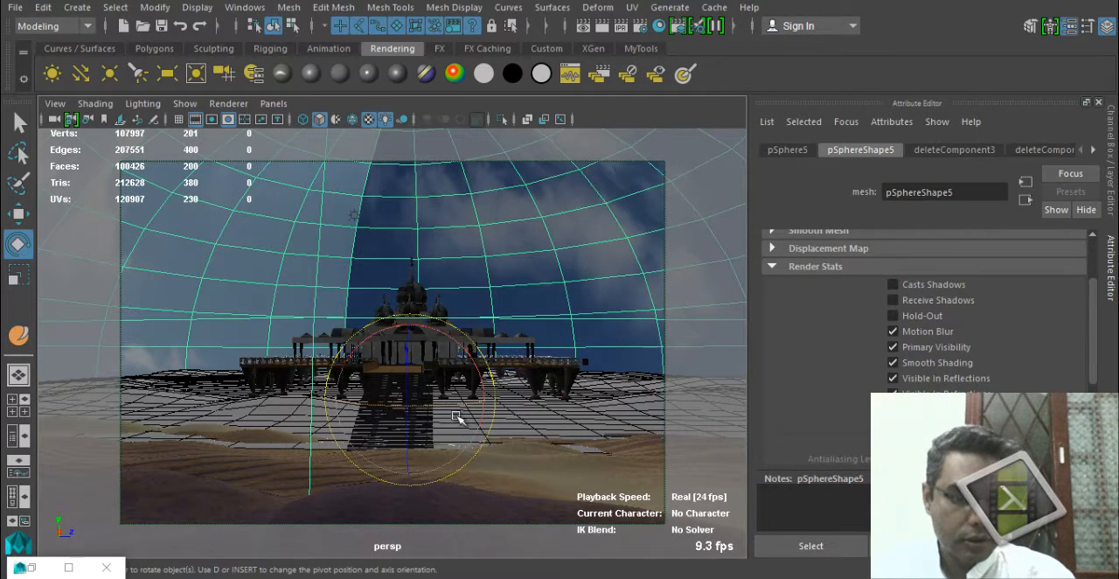
middle_click_drag(463, 415, 487, 382, "alt")
key("q")
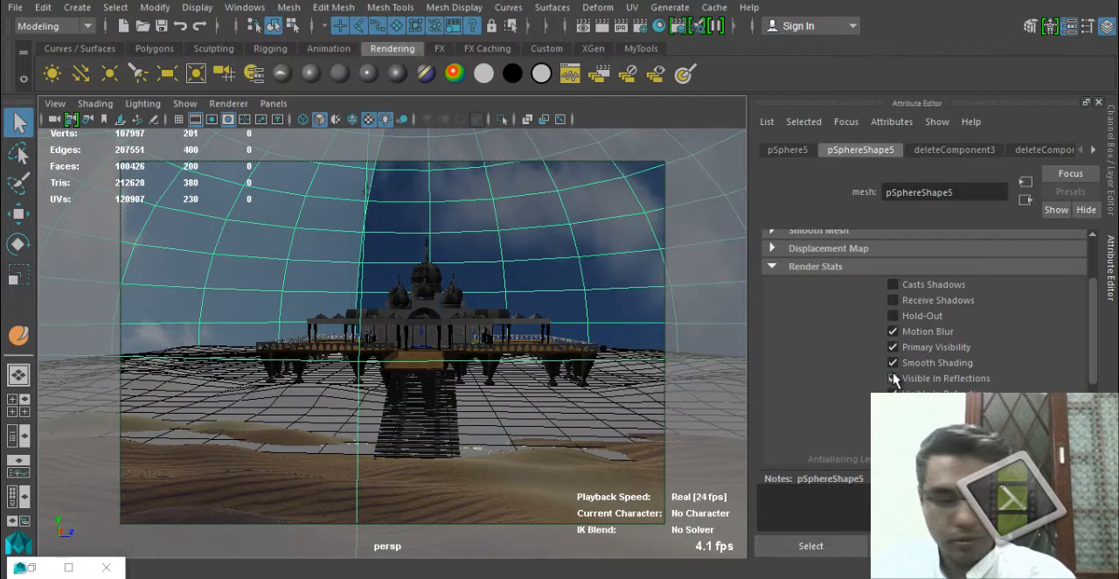
right_click_drag(417, 392, 516, 416, "alt")
key("4")
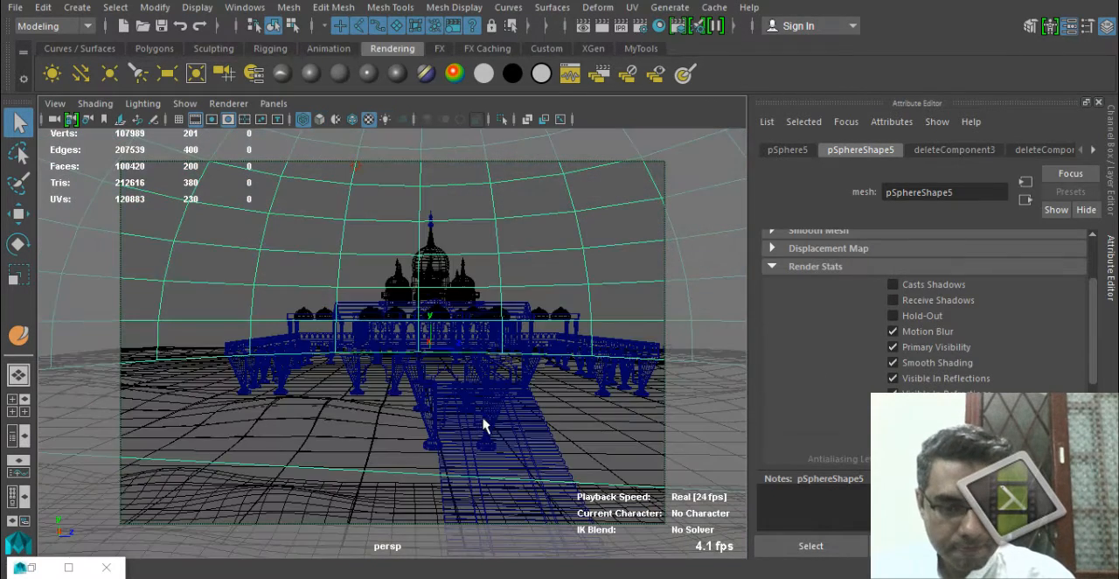
key("e")
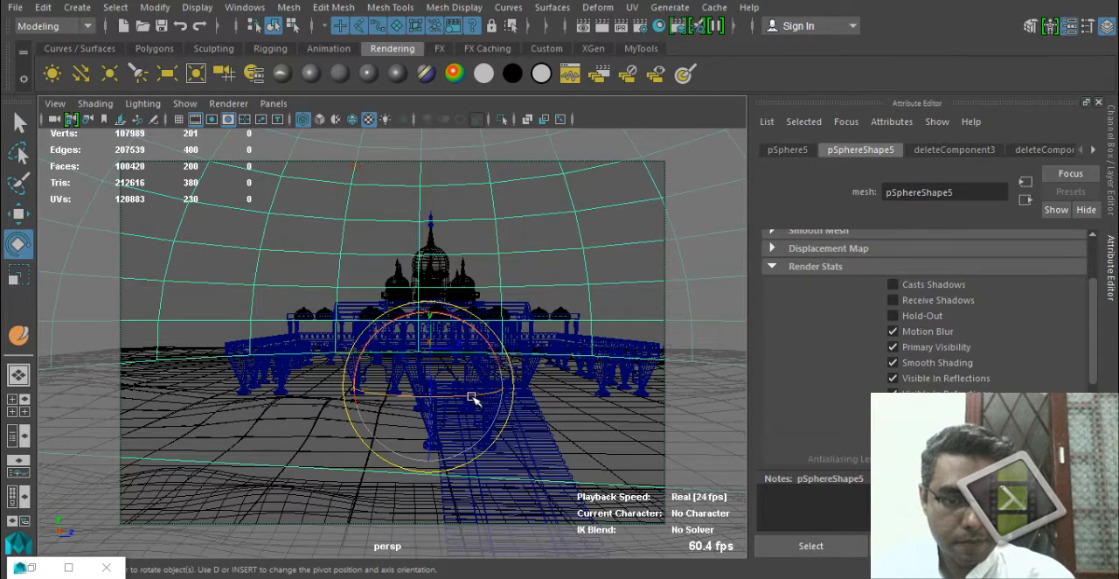
left_click_drag(472, 396, 436, 391)
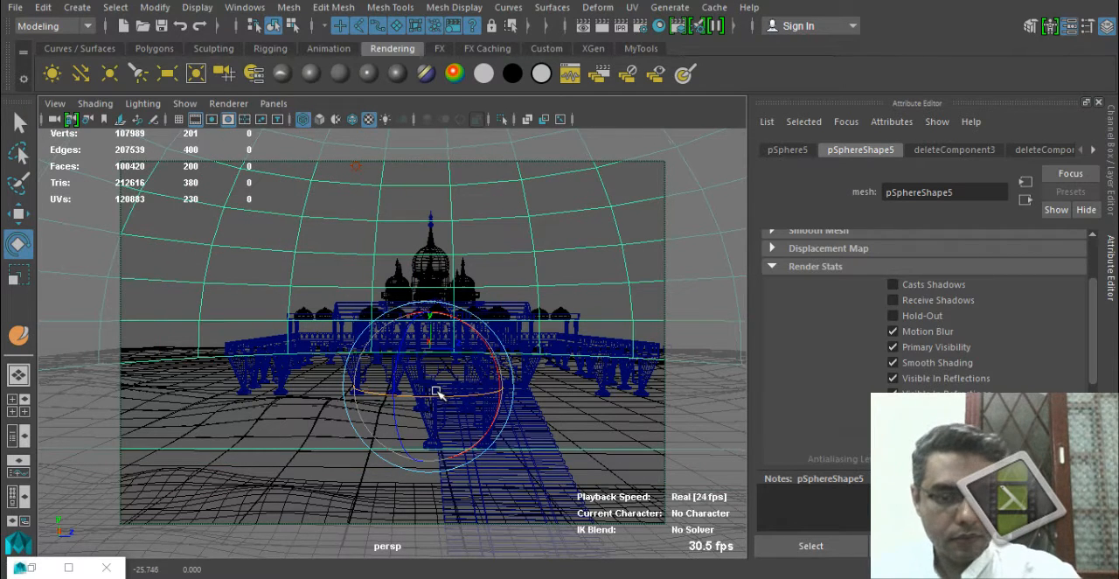
key("6")
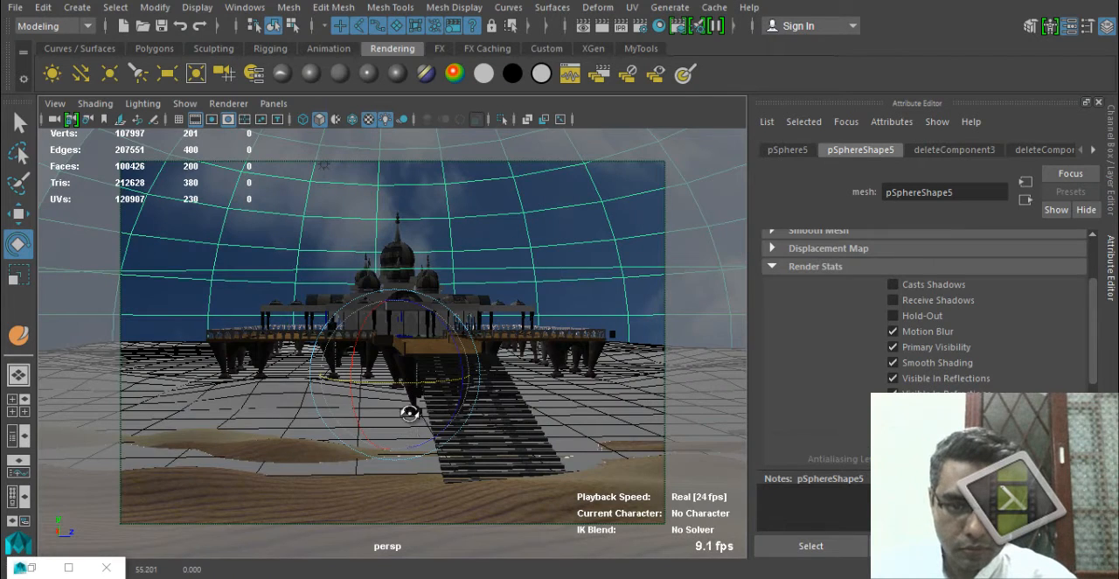
Frame the building and its staircase from a low viewpoint above the sand and render the perspective view.
left_click_drag(409, 412, 408, 414, "alt")
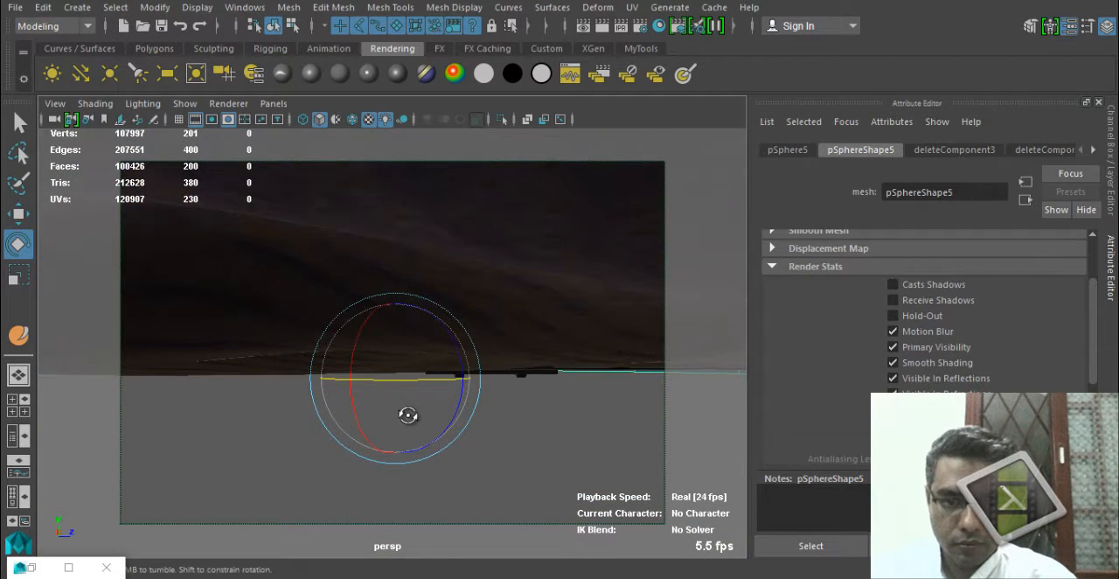
left_click_drag(408, 414, 411, 419, "alt")
middle_click_drag(408, 411, 398, 401, "alt")
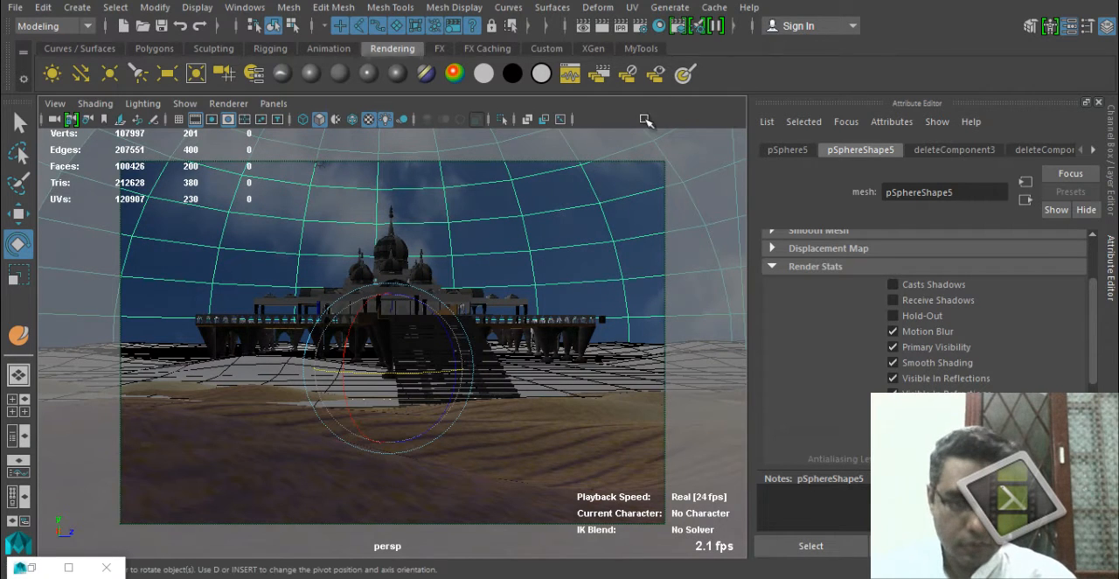
left_click(601, 26)
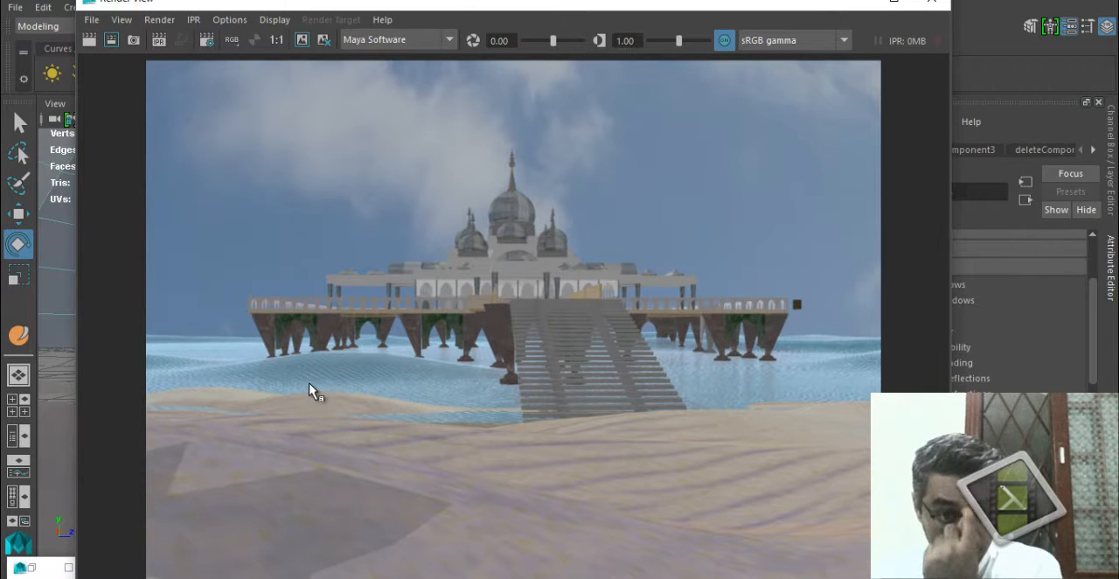
Save the rendered image as a JPEG in the project's images folder under a new FinalRender name ending in _2.
left_click(92, 19)
left_click(112, 66)
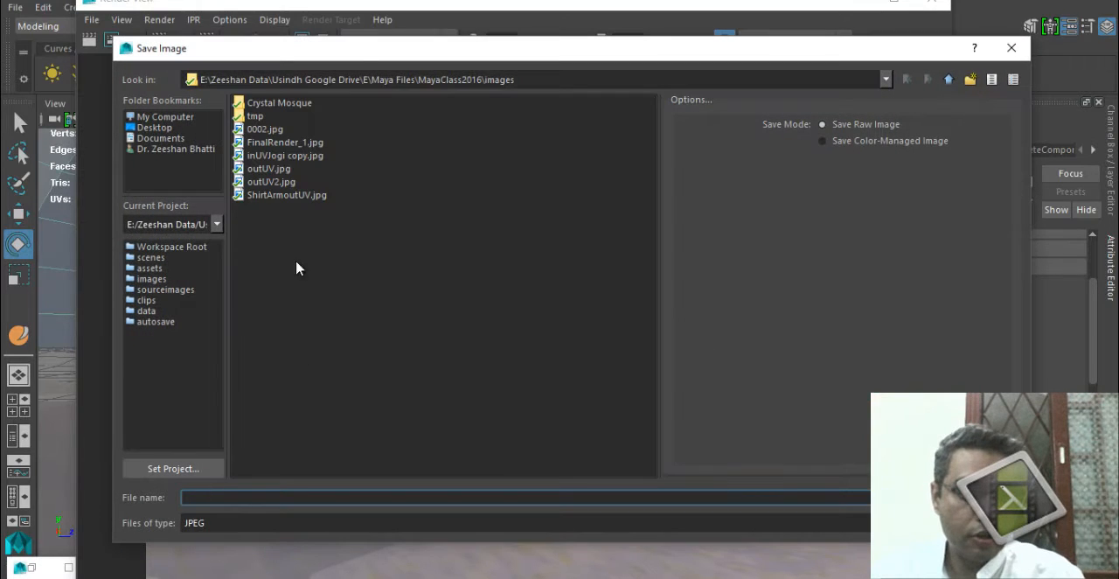
left_click(236, 524)
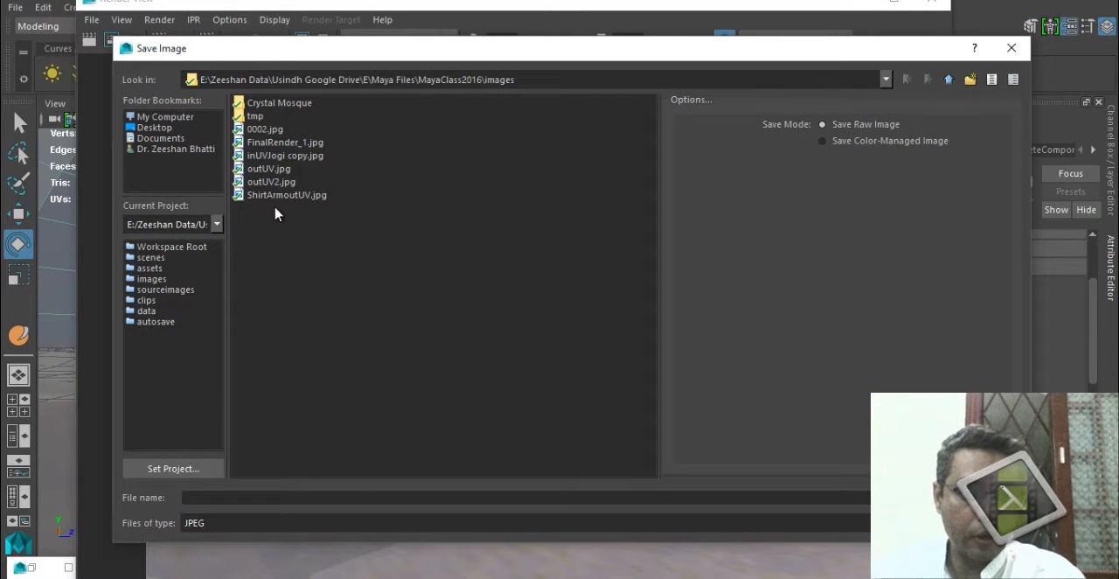
left_click(281, 142)
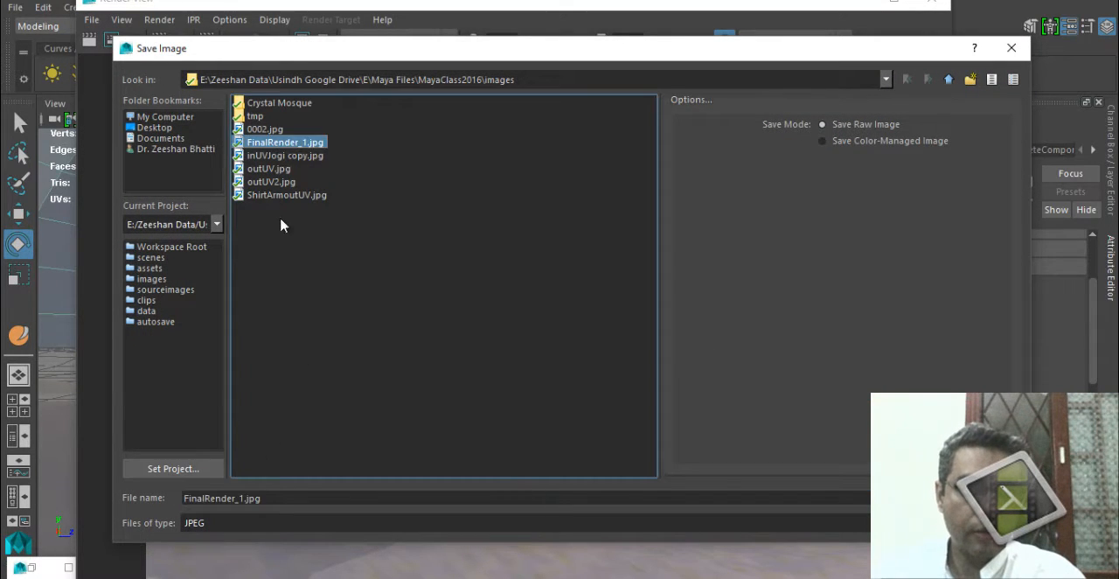
left_click(226, 498)
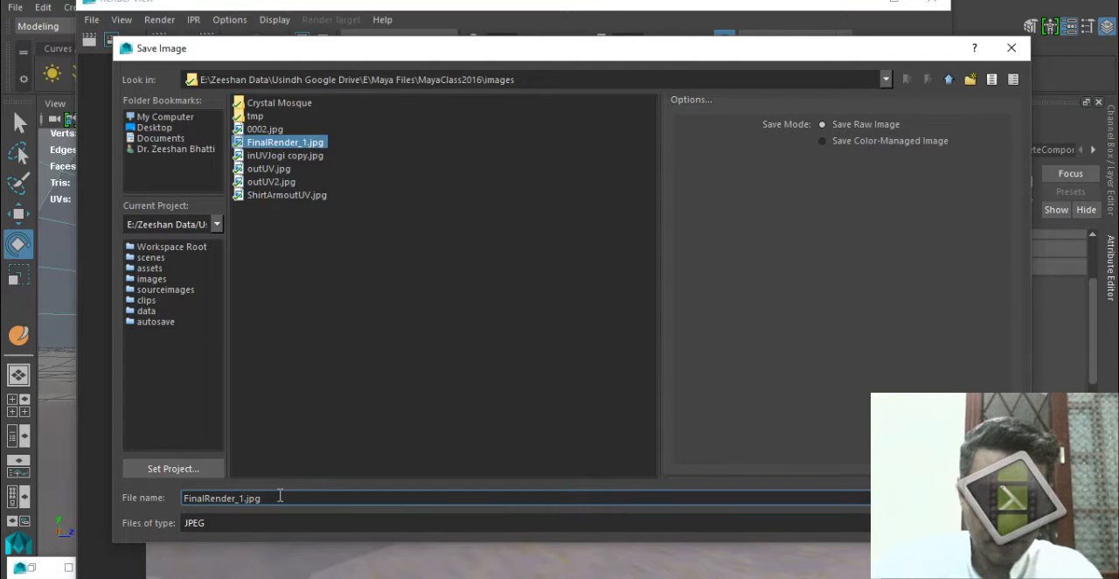
key("BackSpace")
type("2")
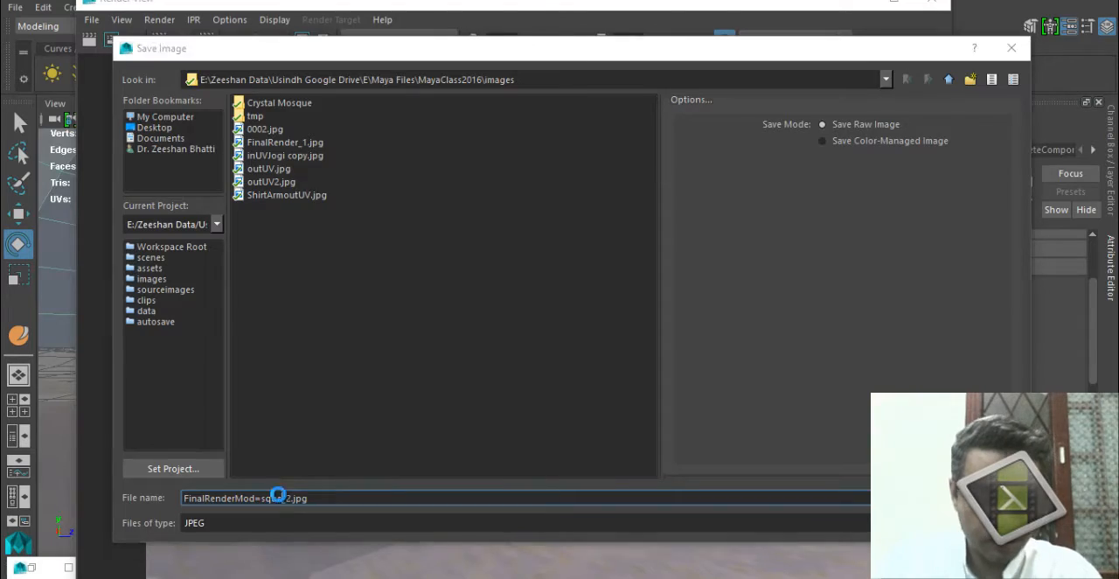
key("Return")
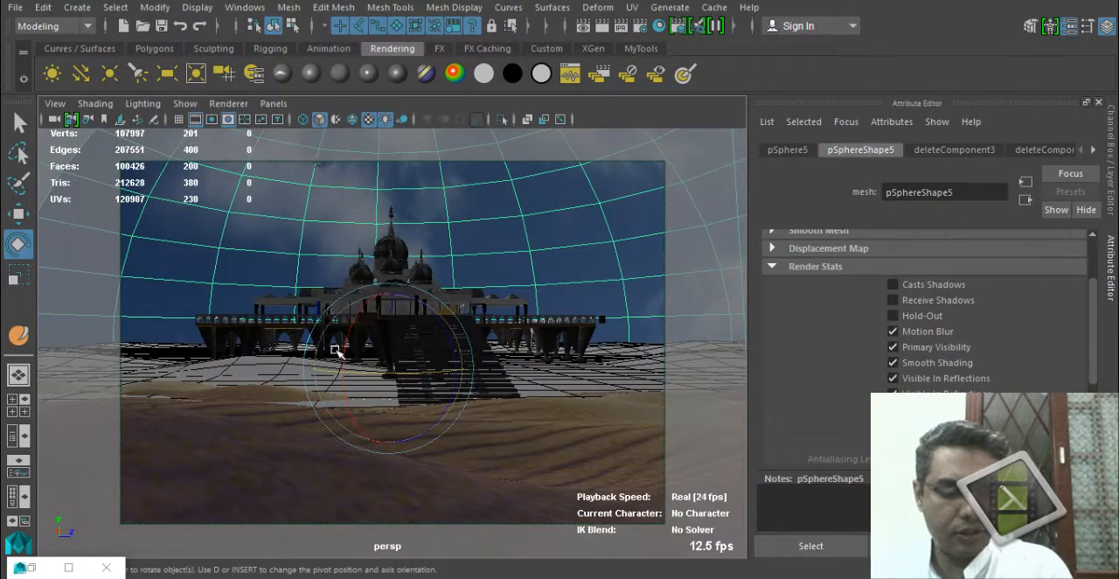
Frame the building's domes and colonnade from just outside the deck railing and save the scene.
right_click_drag(339, 351, 554, 382, "alt")
scroll(492, 397, "down", 8)
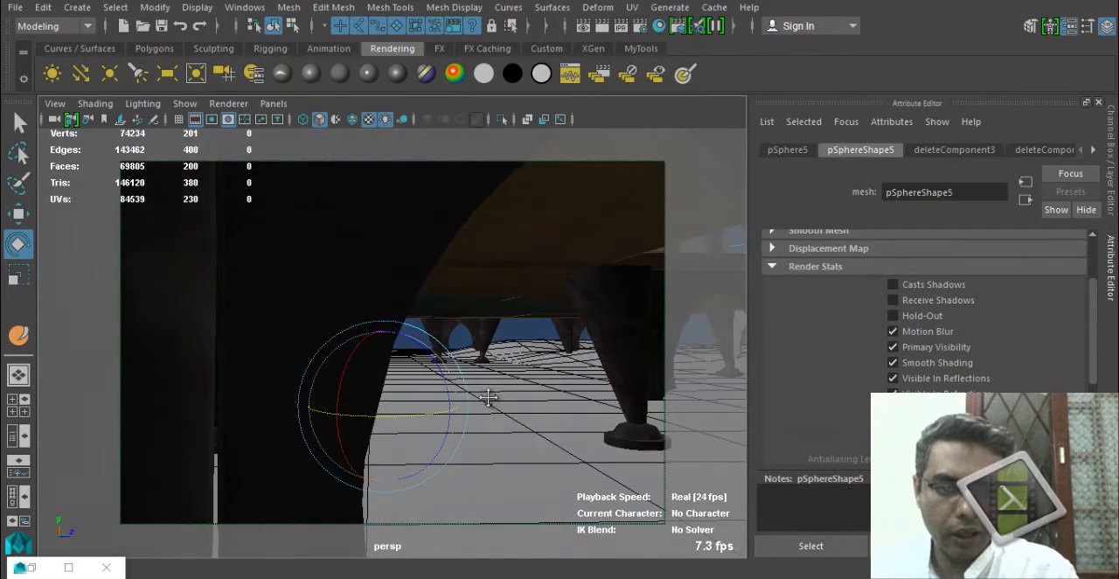
left_click_drag(475, 407, 407, 430, "alt")
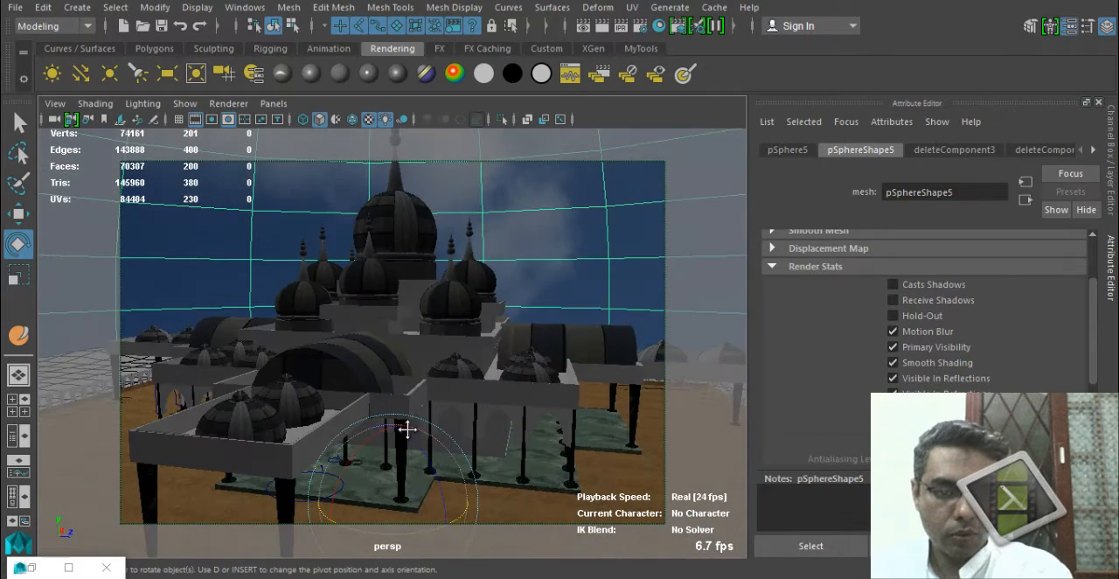
middle_click_drag(407, 430, 444, 393, "alt")
mouse_move(444, 393)
left_mouse_down("alt")
mouse_move(419, 394)
mouse_move(456, 401)
left_mouse_up("alt")
key("ctrl+s")
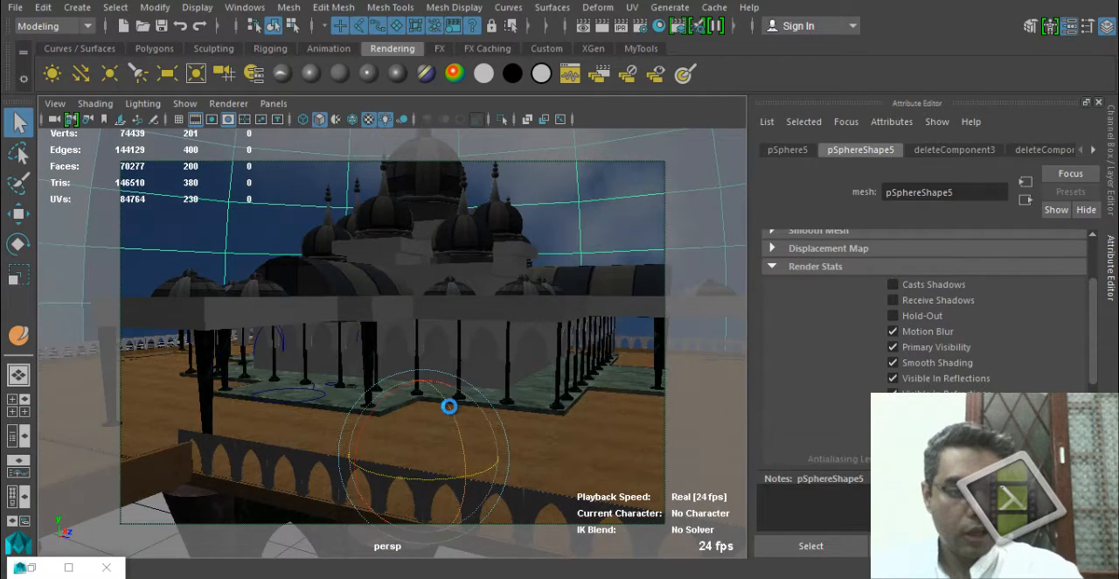
left_click(511, 303)
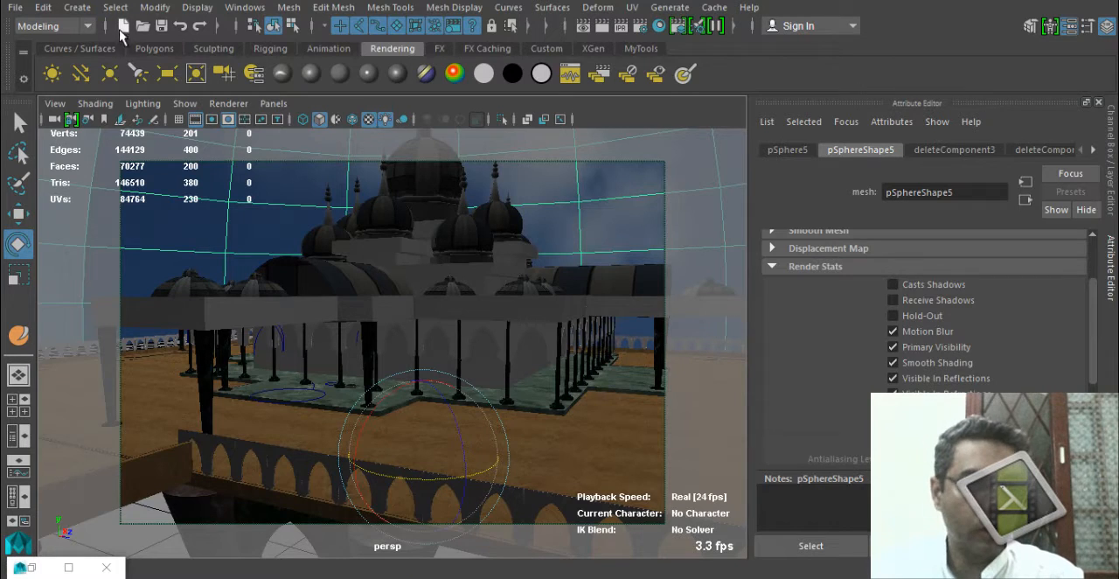
Open the Fruits.mb scene from the project's scenes folder.
left_click(143, 26)
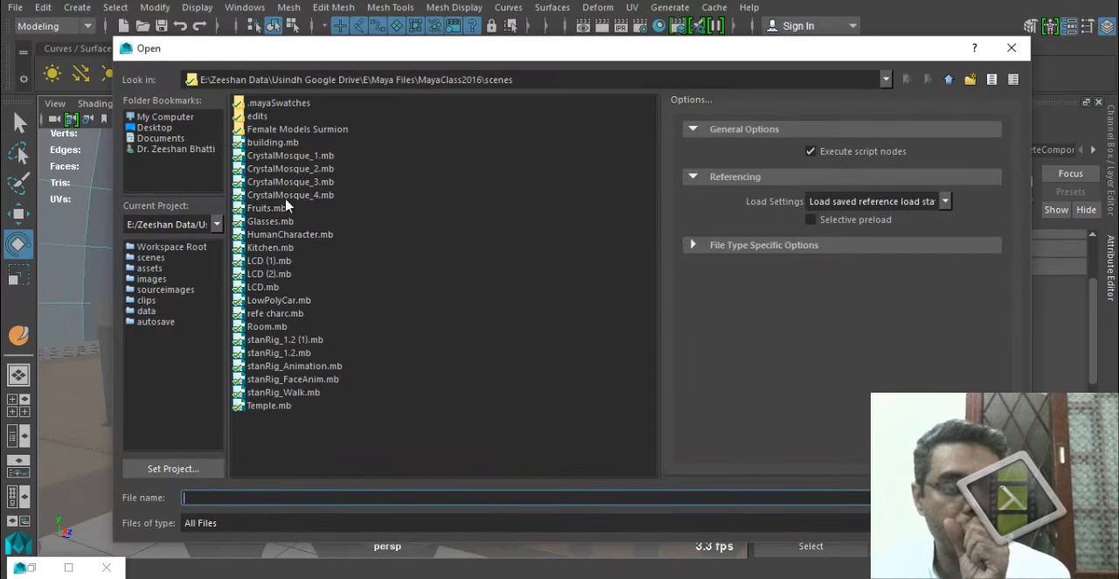
left_click(268, 327)
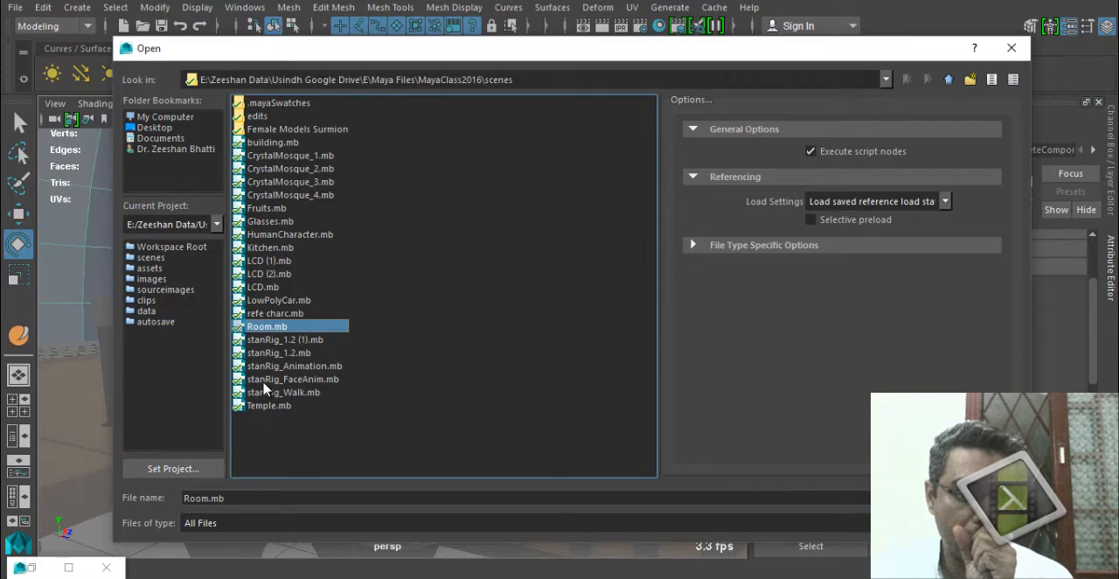
left_click(274, 312)
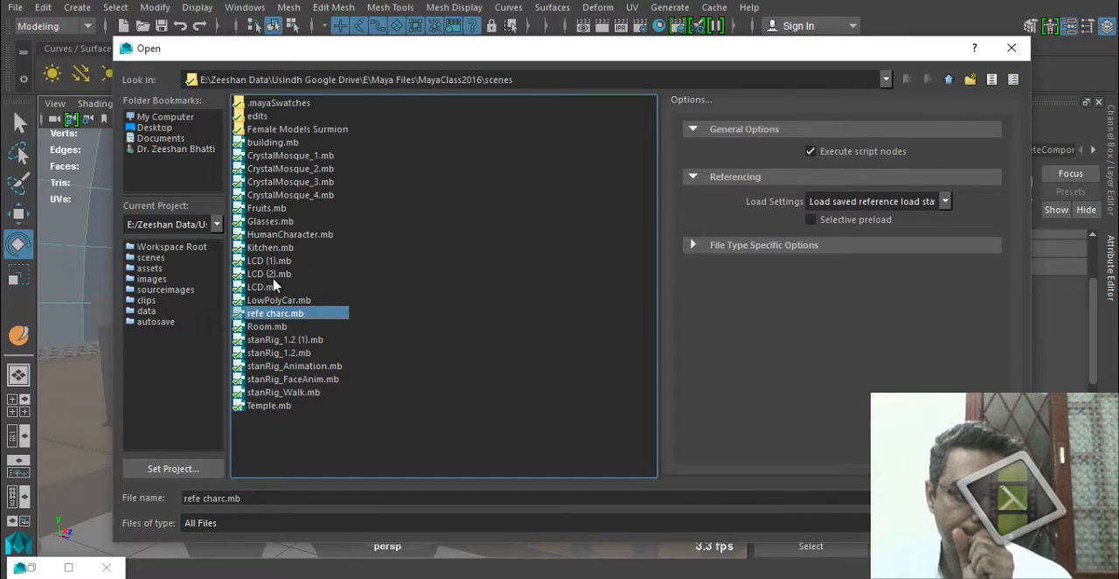
left_click(272, 222)
left_click(274, 209)
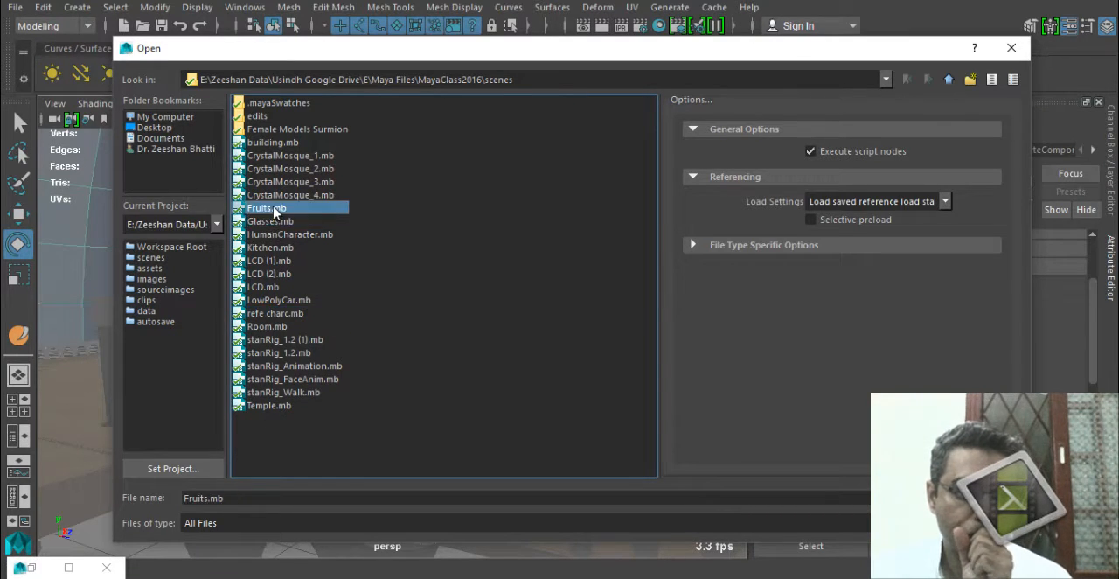
double_click(280, 212)
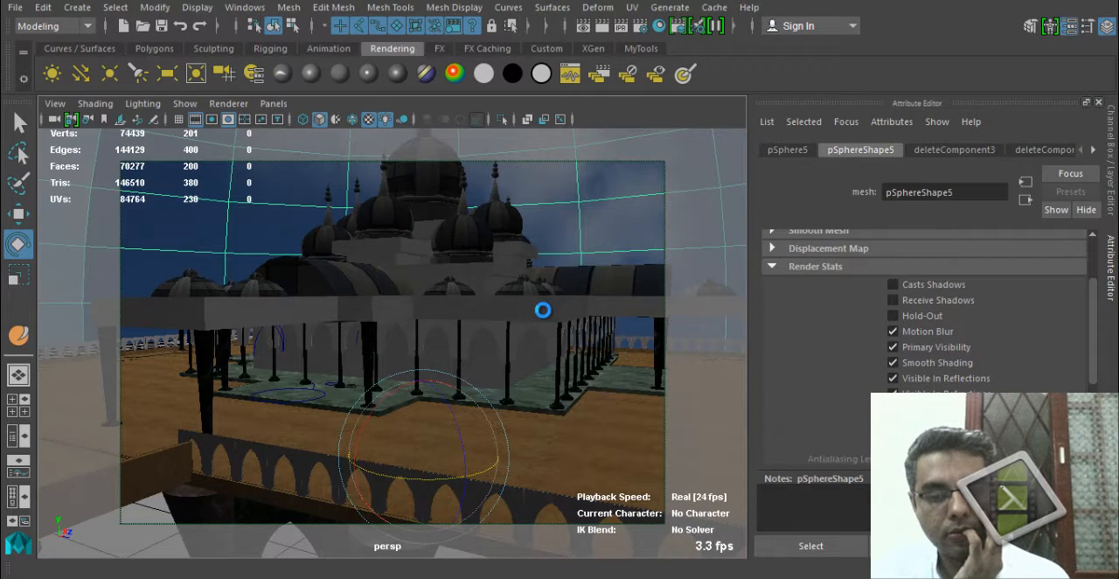
left_click(524, 302)
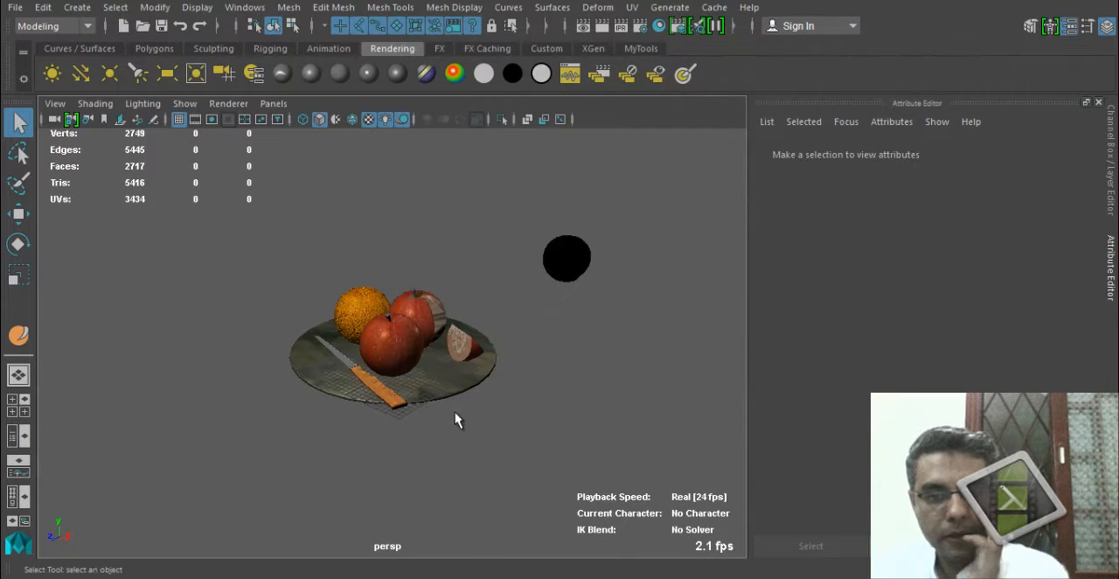
Delete the existing lights around the fruit plate.
left_click_drag(515, 354, 400, 353, "alt")
right_click_drag(400, 353, 310, 287, "alt")
left_click_drag(262, 173, 219, 315, "alt")
left_click_drag(509, 279, 520, 356)
key("Delete")
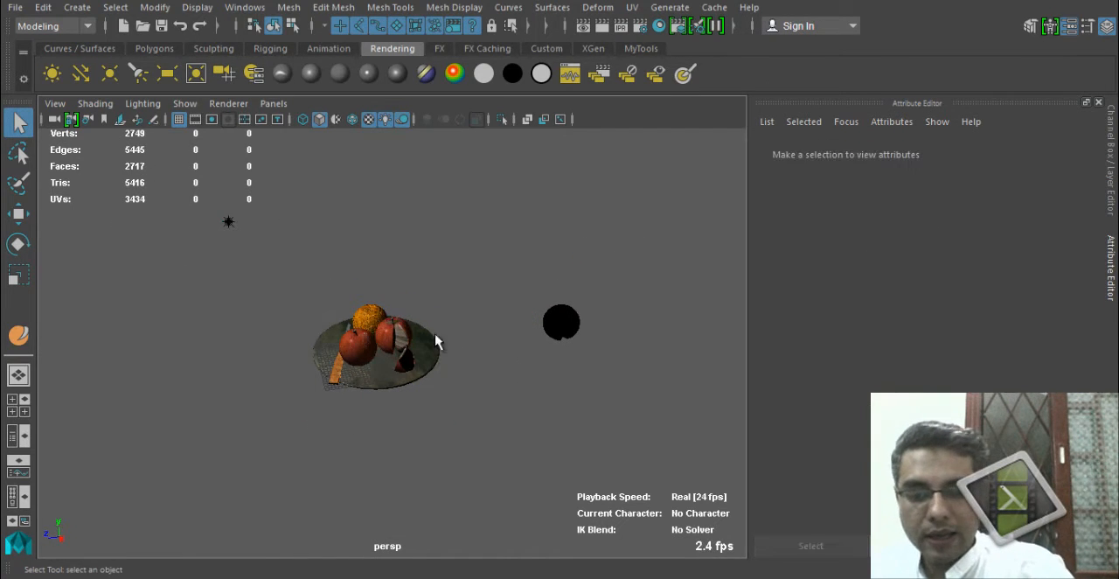
key("Delete")
left_click_drag(331, 364, 352, 347, "alt")
right_click_drag(353, 347, 436, 360, "alt")
left_click_drag(435, 360, 471, 374, "alt")
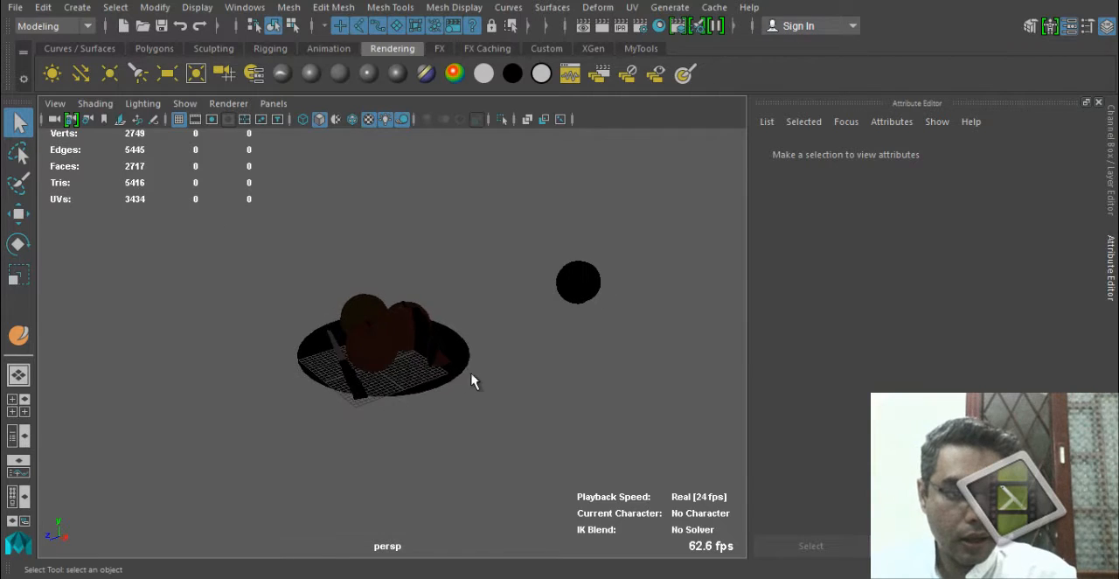
Switch the viewport to textured display with default lighting and frame the fruit plate.
key("5")
mouse_move(390, 414)
left_mouse_down("alt")
mouse_move(324, 394)
mouse_move(335, 402)
left_mouse_up("alt")
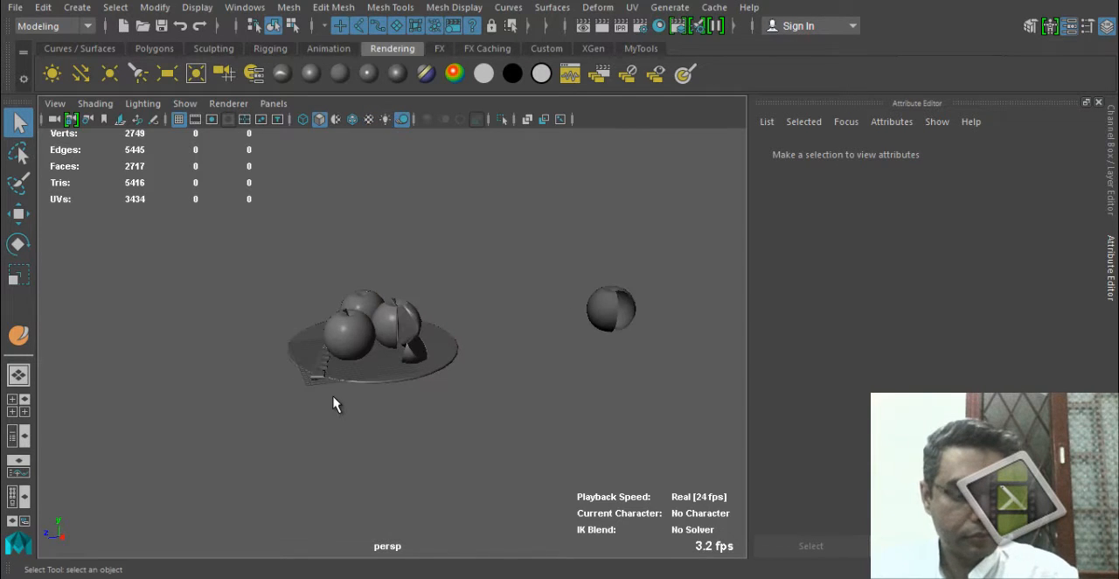
right_click_drag(334, 402, 574, 438, "alt")
key("6")
mouse_move(420, 411)
left_mouse_down("alt")
mouse_move(250, 394)
mouse_move(496, 395)
mouse_move(506, 382)
mouse_move(431, 379)
mouse_move(440, 387)
left_mouse_up("alt")
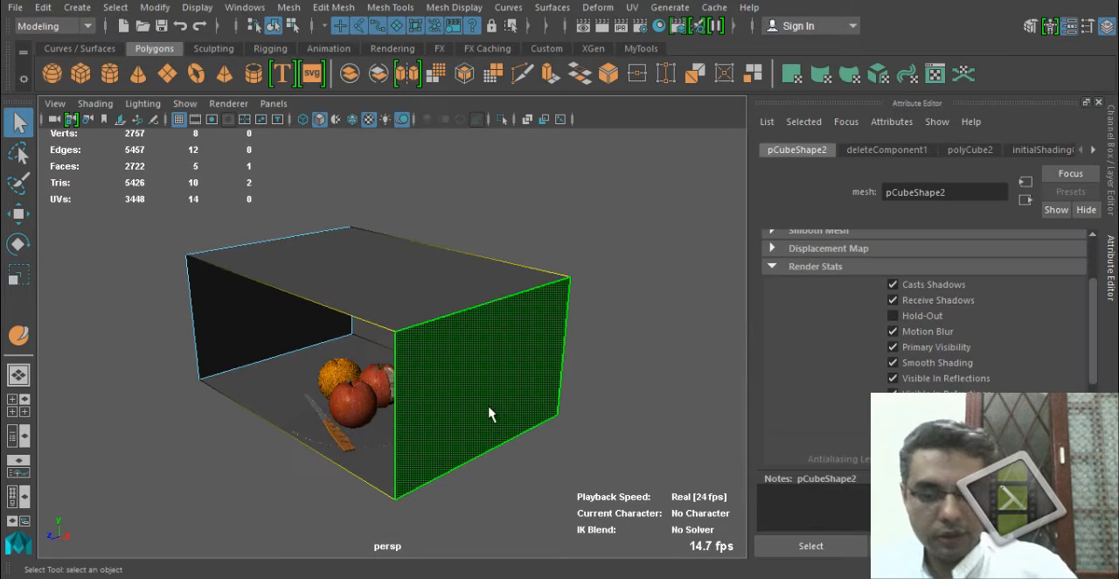
Delete the near side face and the top face of the cube around the fruit, and return to object mode.
key("Delete")
left_click_drag(406, 322, 398, 266, "alt")
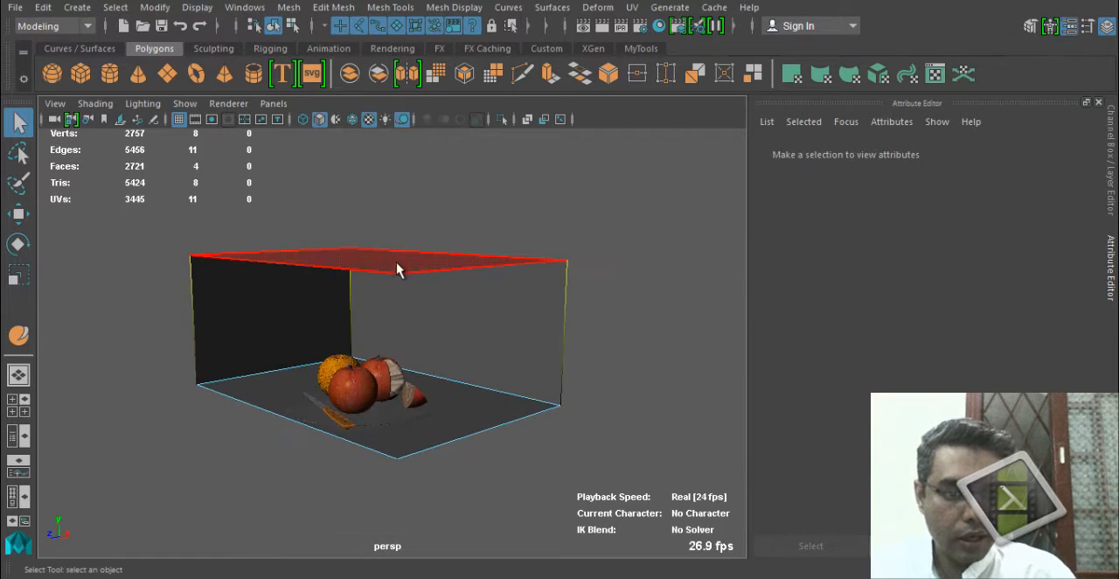
left_click(398, 264)
key("Delete")
right_click(447, 336)
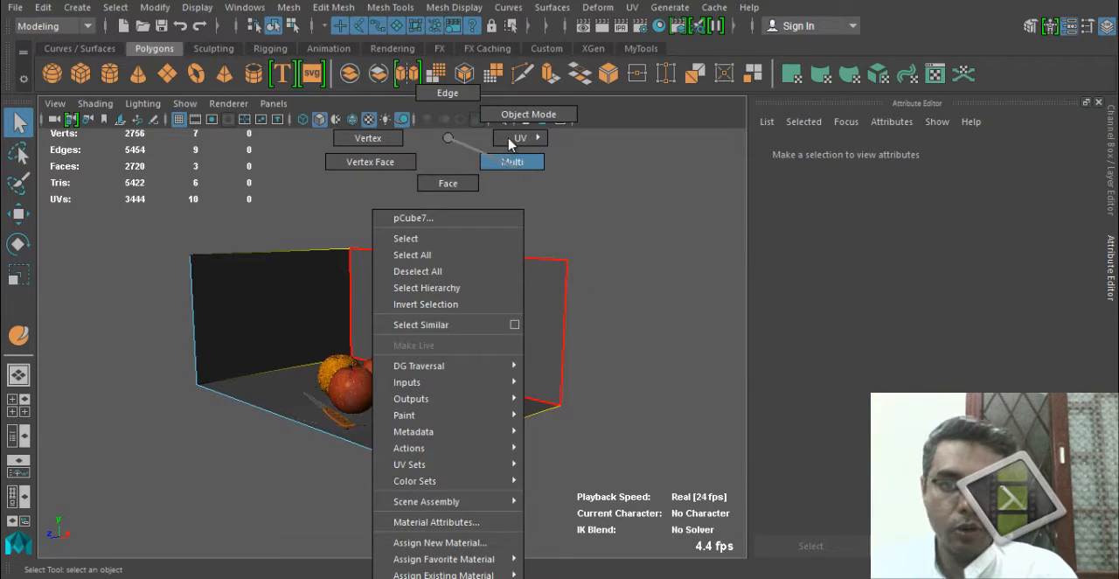
left_click(525, 114)
Scale the open box up uniformly so its floor and walls surround the whole fruit plate.
key("r")
left_click_drag(331, 450, 461, 461, "alt")
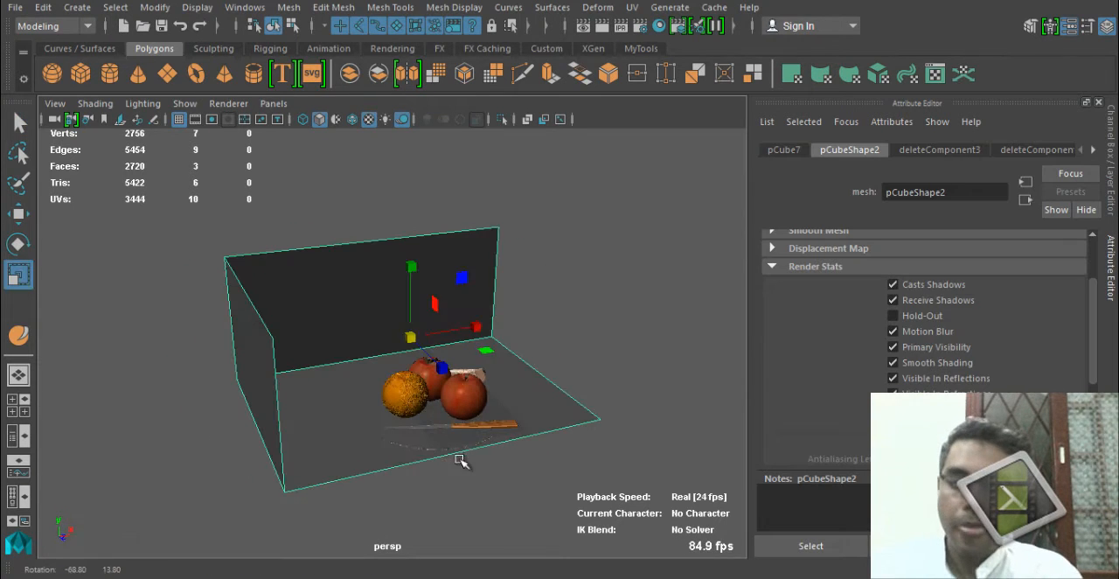
key("w")
key("r")
left_click_drag(411, 337, 448, 330)
key("w")
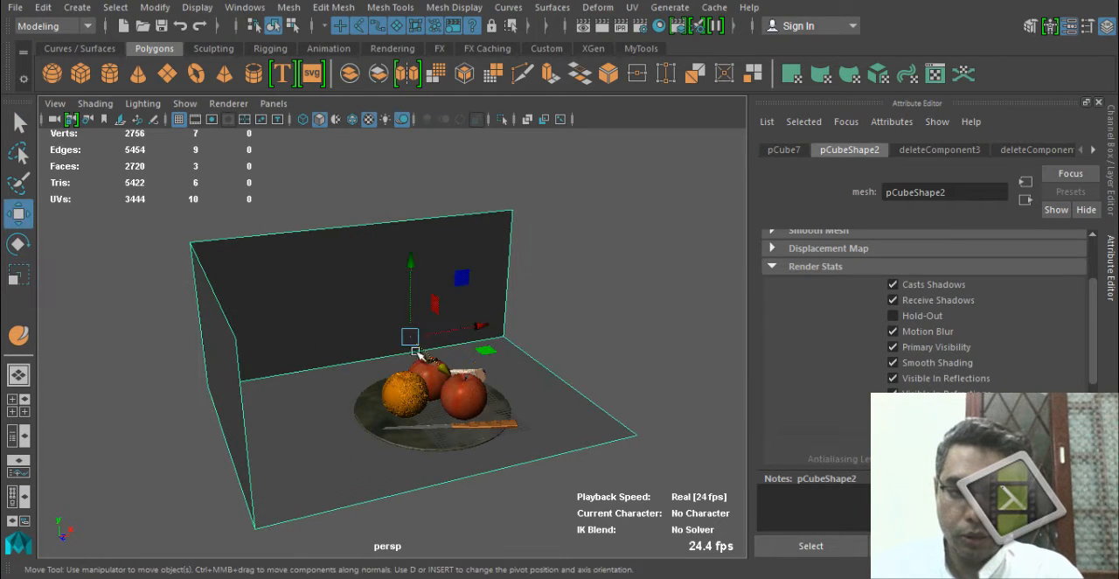
key("r")
left_click_drag(337, 411, 357, 391, "alt")
key("w")
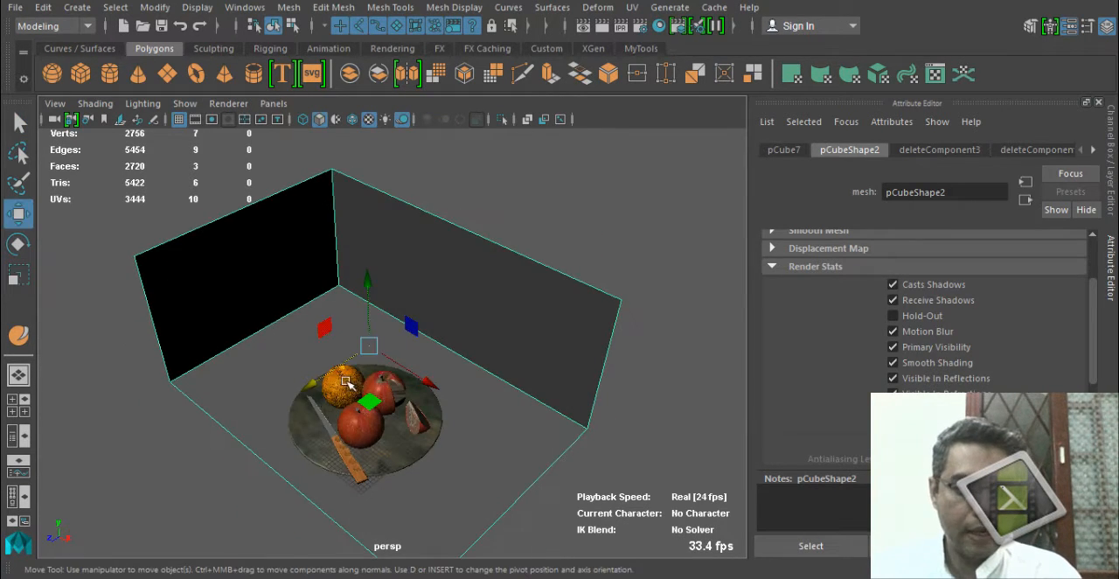
Scale the open box along its vertical axis to make the walls taller, and frame the fruit inside it.
left_click_drag(393, 446, 460, 455)
scroll(460, 454, "up", 3)
left_click_drag(536, 456, 537, 456, "alt")
right_click_drag(537, 456, 469, 451, "alt")
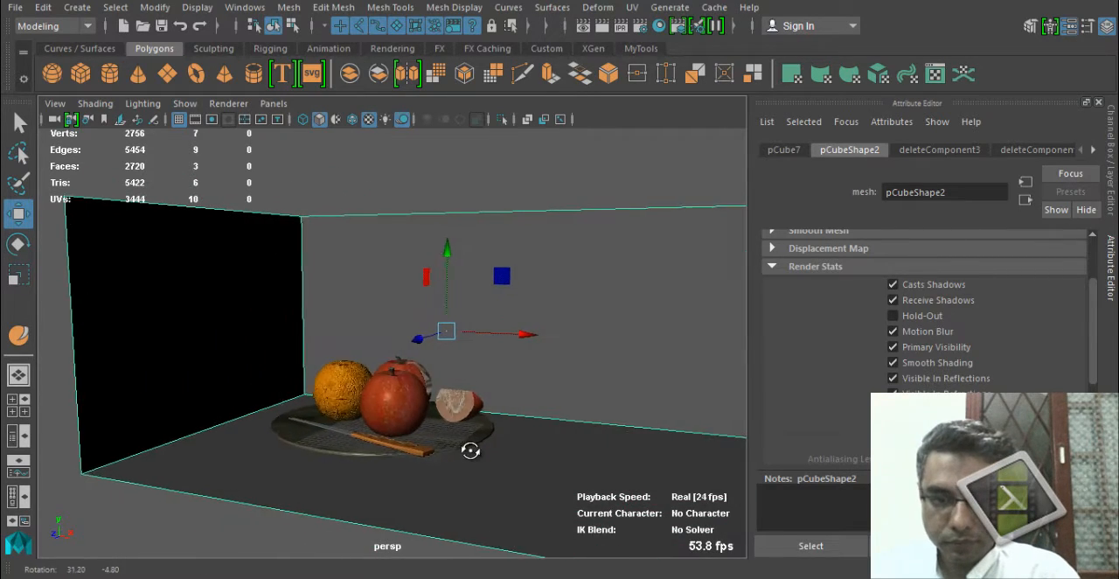
left_click_drag(311, 496, 425, 492, "alt")
right_click_drag(425, 492, 534, 435, "alt")
middle_click_drag(503, 480, 457, 390, "alt")
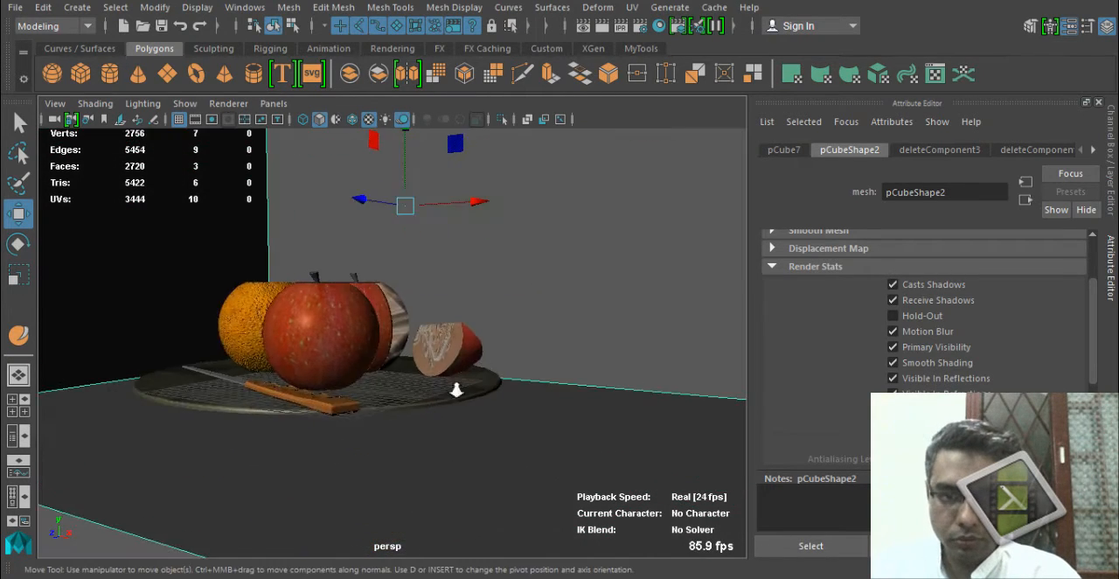
right_click_drag(457, 390, 385, 381, "alt")
left_click_drag(384, 380, 375, 410, "alt")
key("r")
left_click_drag(384, 227, 385, 168)
key("w")
left_click_drag(310, 416, 348, 407, "alt")
middle_click_drag(348, 407, 372, 482, "alt")
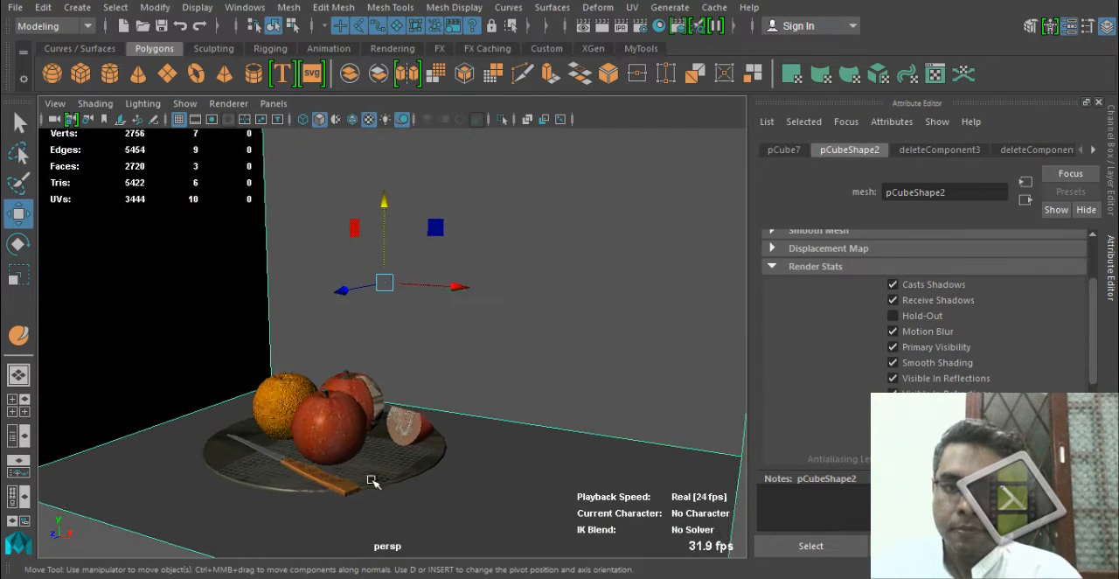
right_click_drag(373, 481, 334, 467, "alt")
Create a point light and raise it above the fruit plate.
left_click(332, 48)
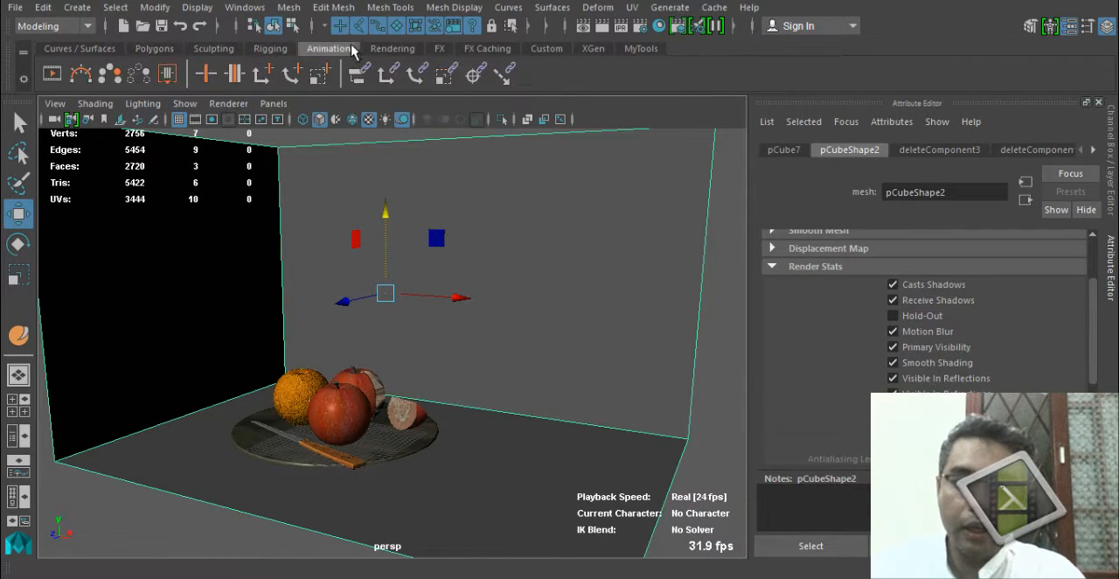
left_click(392, 50)
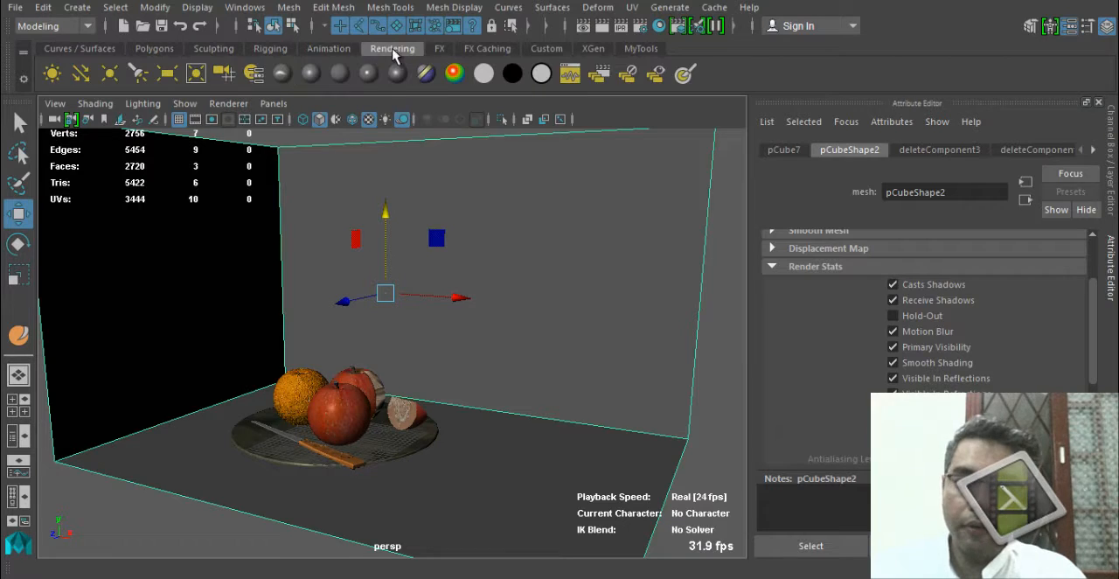
left_click(109, 75)
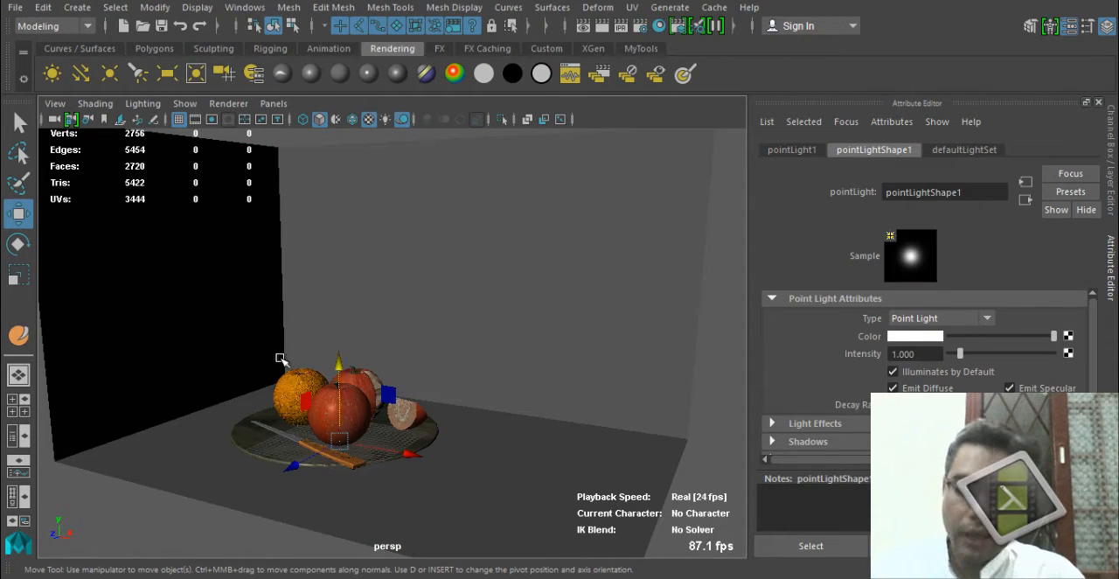
left_click_drag(338, 362, 346, 185)
Move the point light toward the back corner of the box, above and beside the orange.
left_click_drag(319, 308, 92, 281, "alt")
left_click_drag(98, 293, 251, 326, "alt")
left_click_drag(219, 255, 156, 224)
left_click_drag(185, 301, 228, 332, "alt")
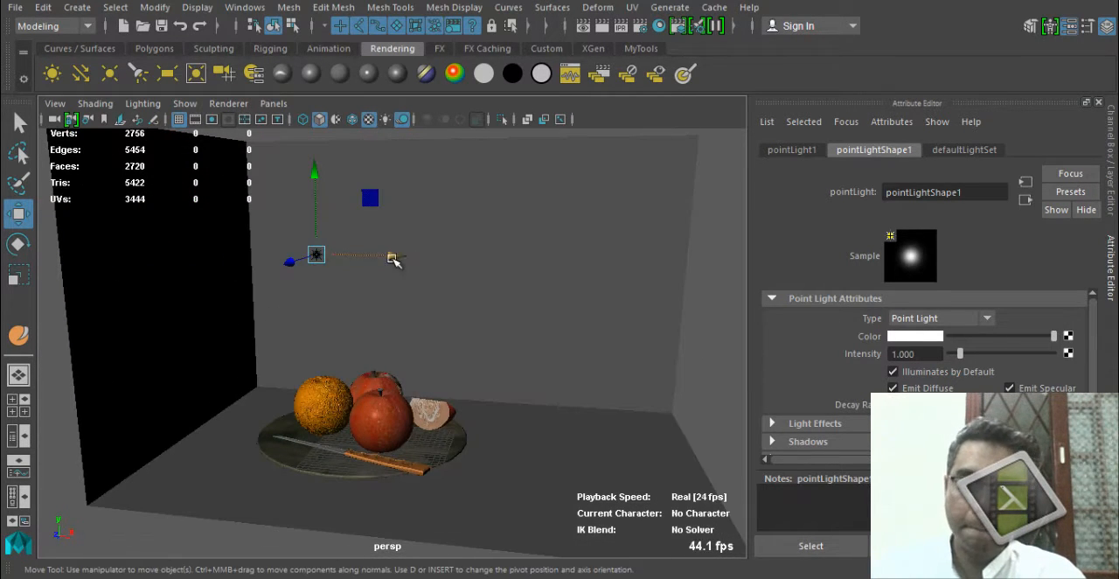
left_click_drag(393, 257, 254, 381)
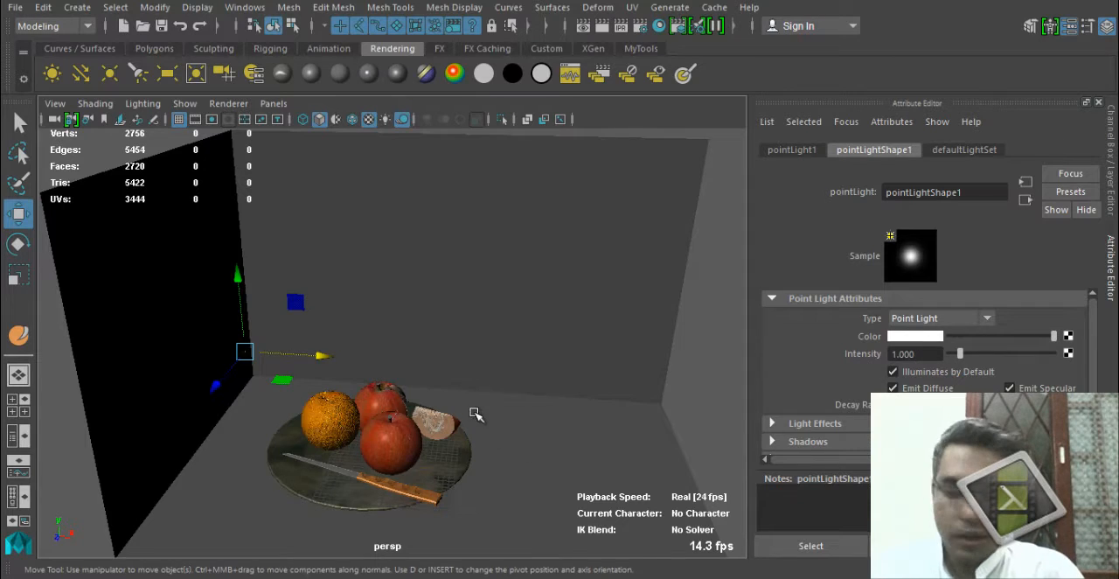
left_click_drag(474, 415, 407, 394, "alt")
left_click_drag(306, 392, 466, 395, "alt")
Preview the scene's own lighting and set the point light's intensity to 0.740.
left_click_drag(926, 355, 841, 355, "ctrl")
left_click_drag(464, 373, 316, 394, "alt")
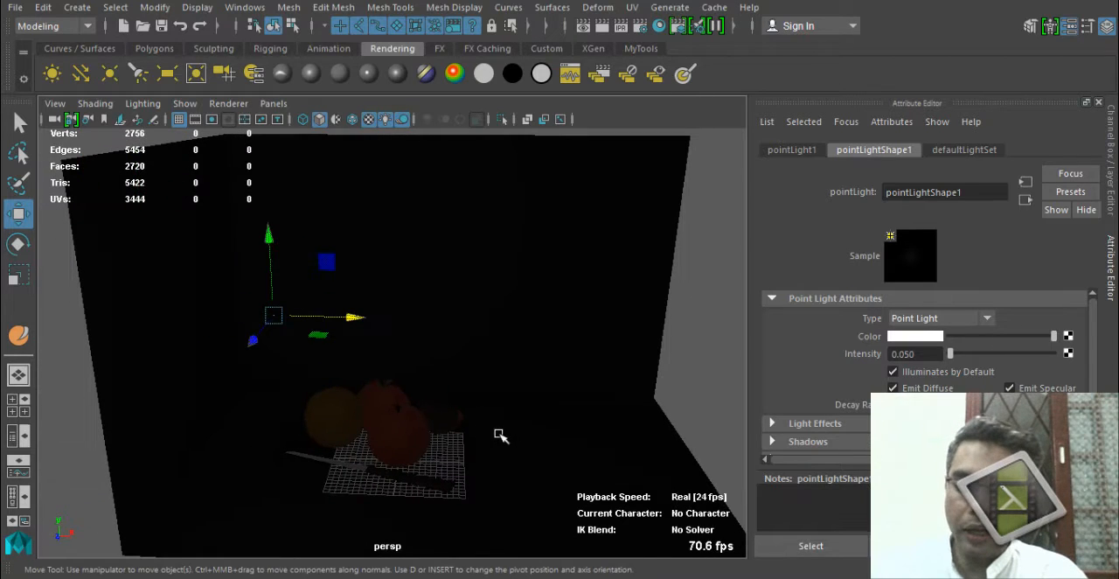
left_click_drag(950, 354, 793, 360)
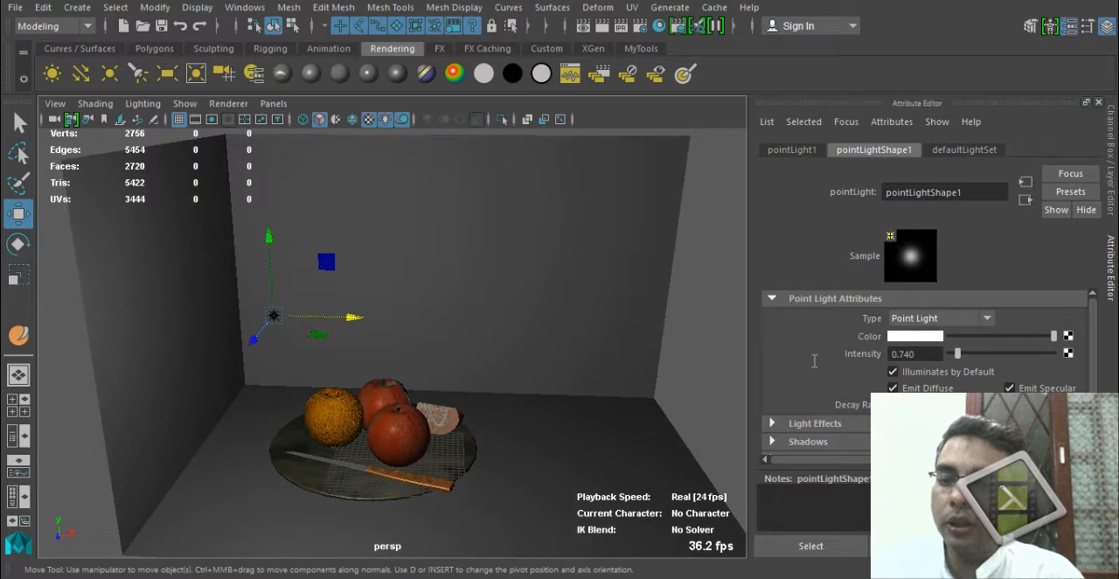
Set the point light's intensity to 0.810, lighten its shadow colour to a dark grey with value 0.122, and check its ray trace shadow attributes.
left_click_drag(929, 358, 931, 358, "ctrl")
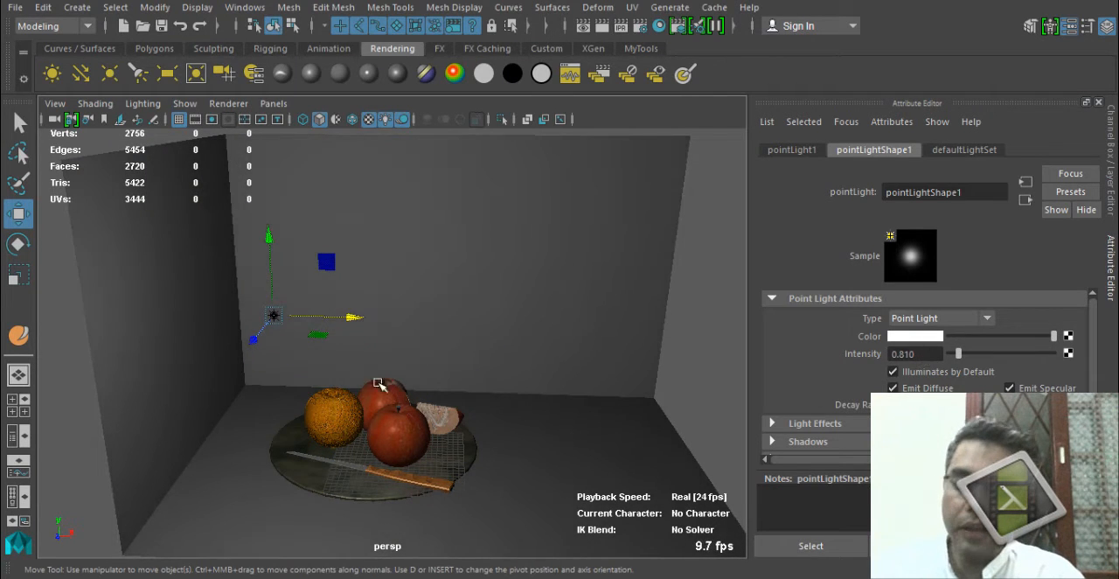
left_click_drag(381, 386, 57, 369, "alt")
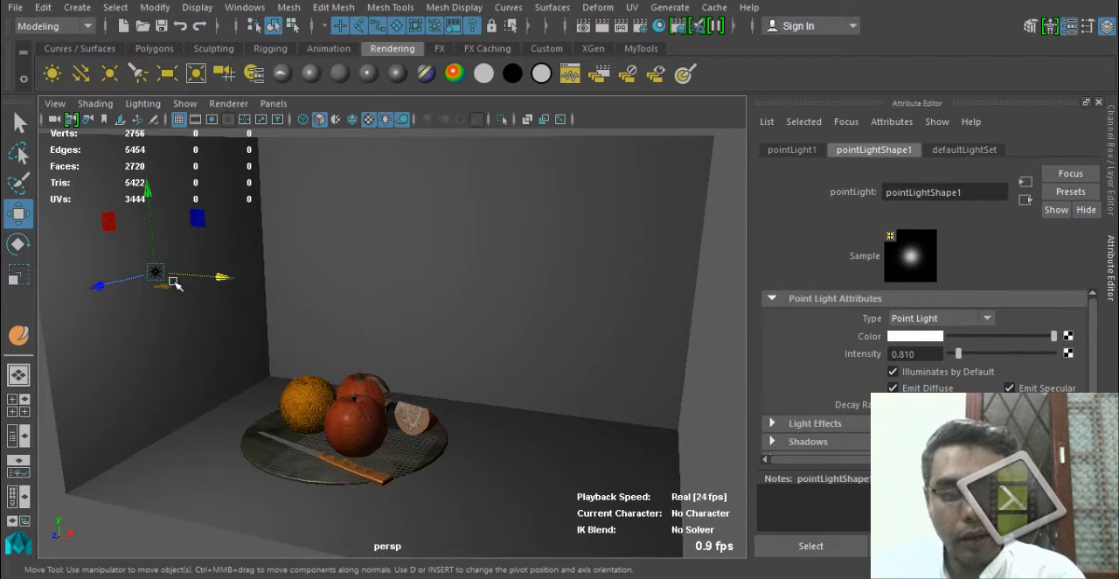
left_click_drag(354, 389, 360, 367, "alt")
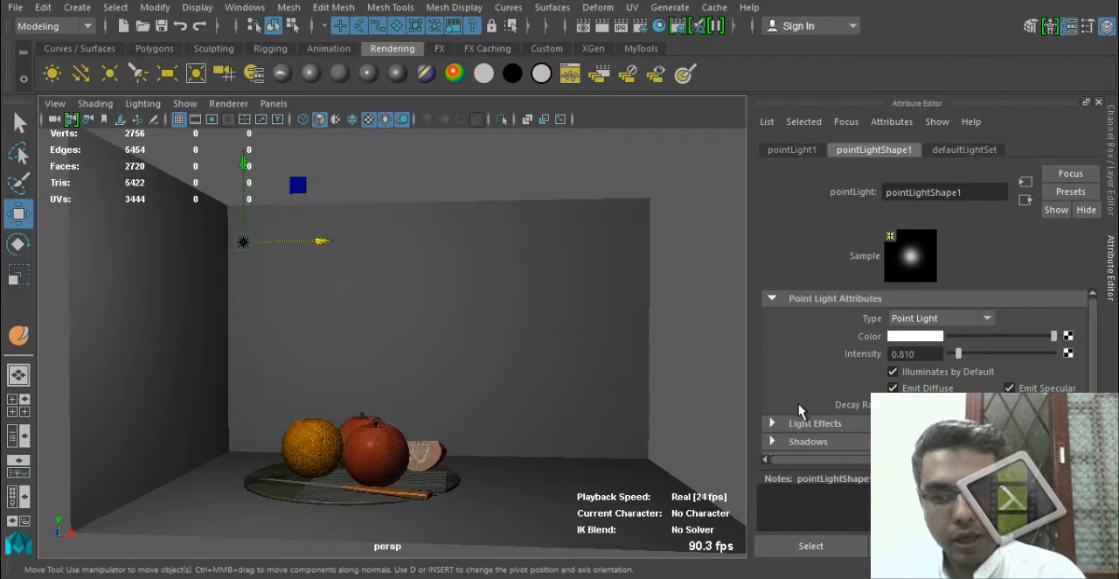
scroll(798, 409, "down", 2)
left_click(852, 392)
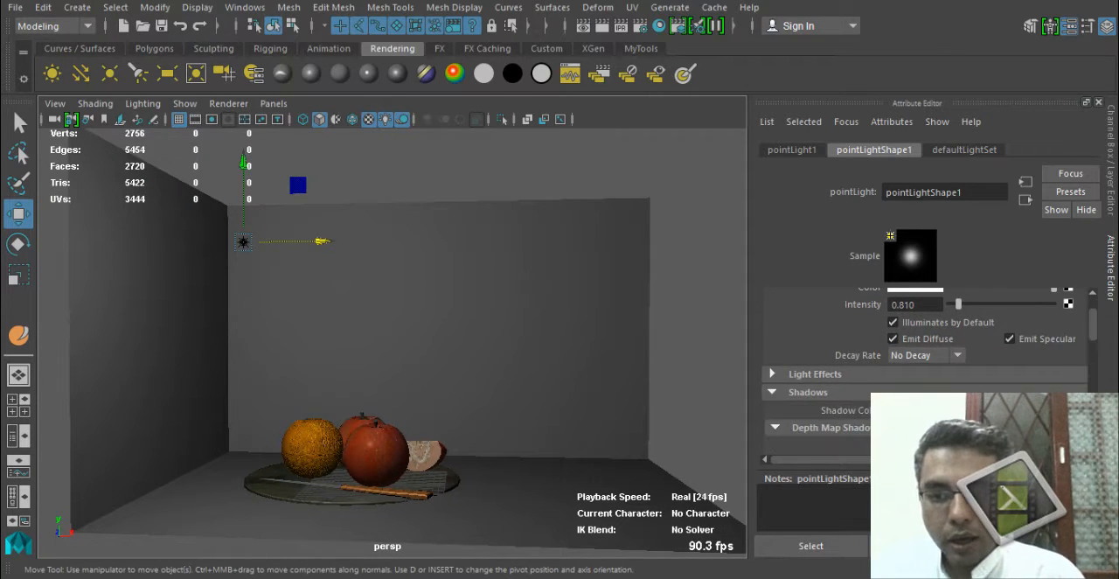
left_click(914, 410)
left_click(939, 378)
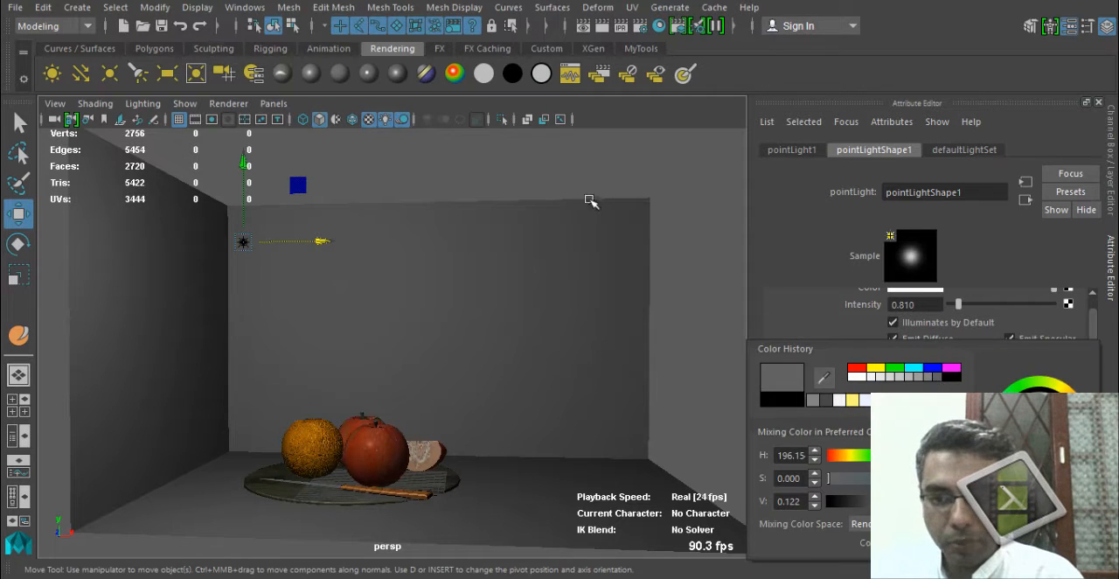
scroll(949, 382, "down", 5)
scroll(926, 350, "down", 8)
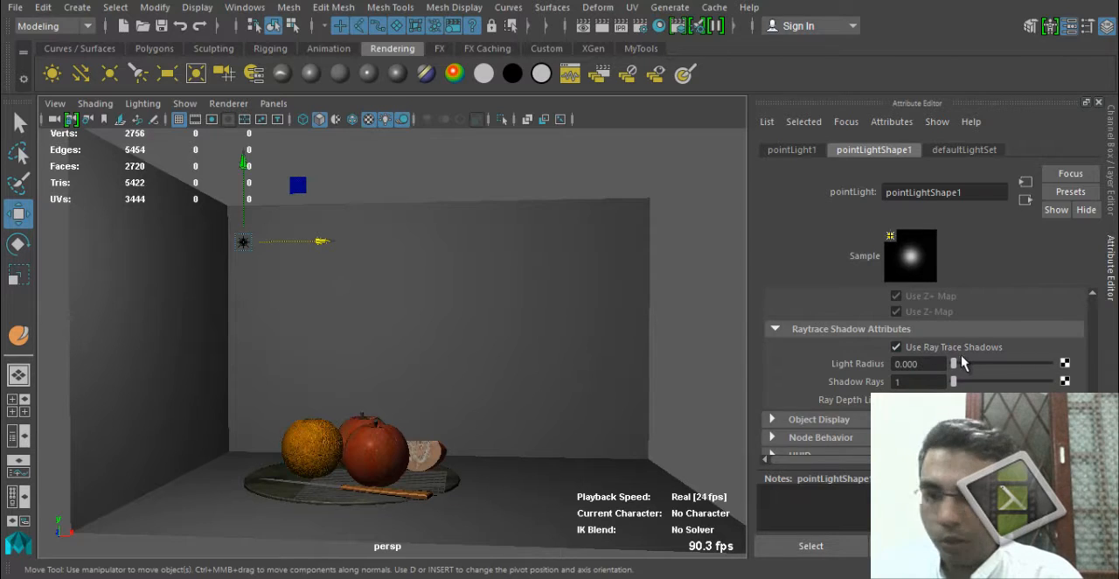
Set the Maya Software renderer's anti-aliasing to Preview quality and check its raytracing quality settings.
left_click(639, 25)
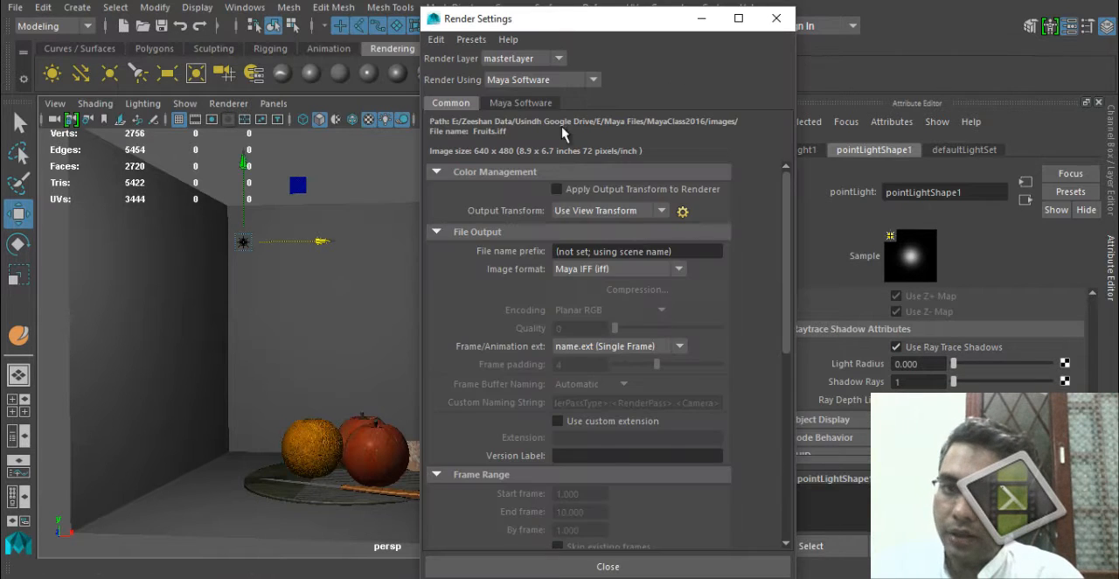
left_click(546, 106)
left_click(624, 145)
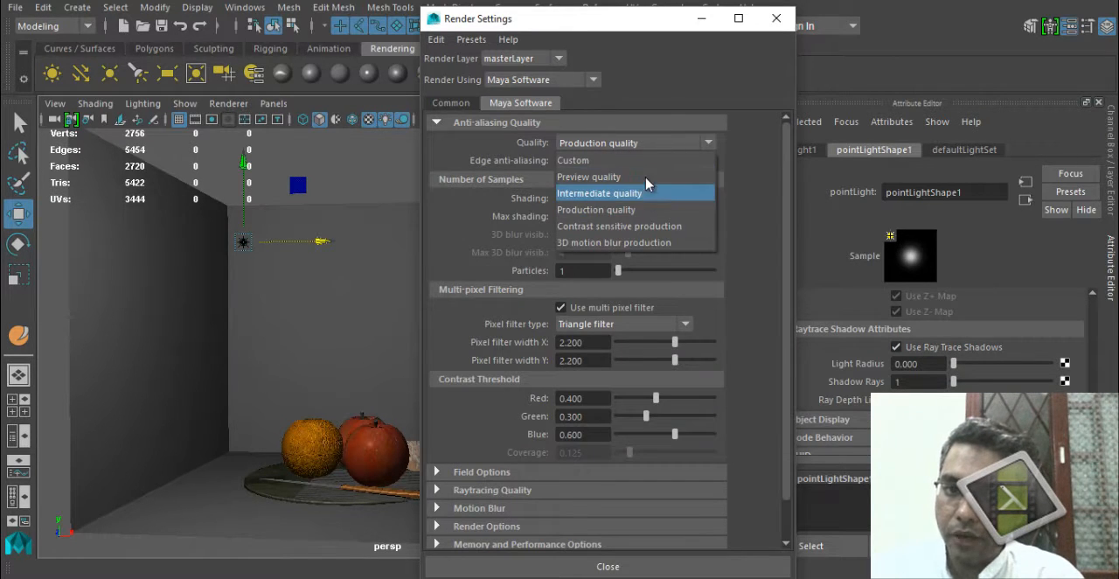
left_click(572, 175)
scroll(579, 488, "down", 1)
left_click(566, 475)
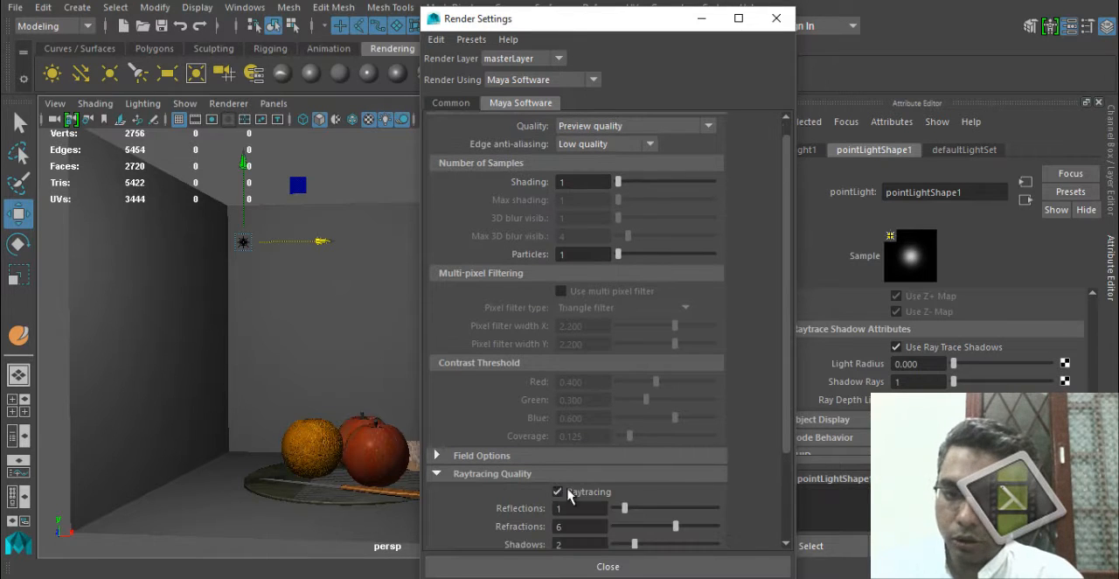
left_click(776, 17)
Show the resolution gate, frame the fruit plate closely within it, and render the current frame.
scroll(544, 468, "up", 5)
middle_click_drag(524, 500, 507, 362, "alt")
right_click_drag(394, 381, 251, 297, "alt")
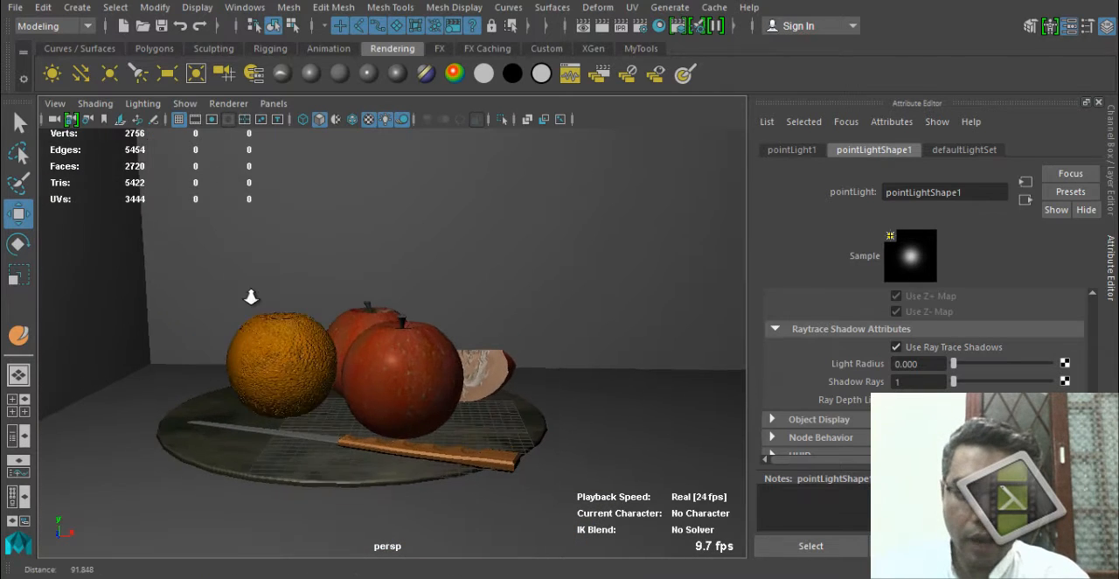
left_click(212, 119)
right_click_drag(361, 232, 318, 366, "alt")
left_click_drag(318, 365, 337, 402, "alt")
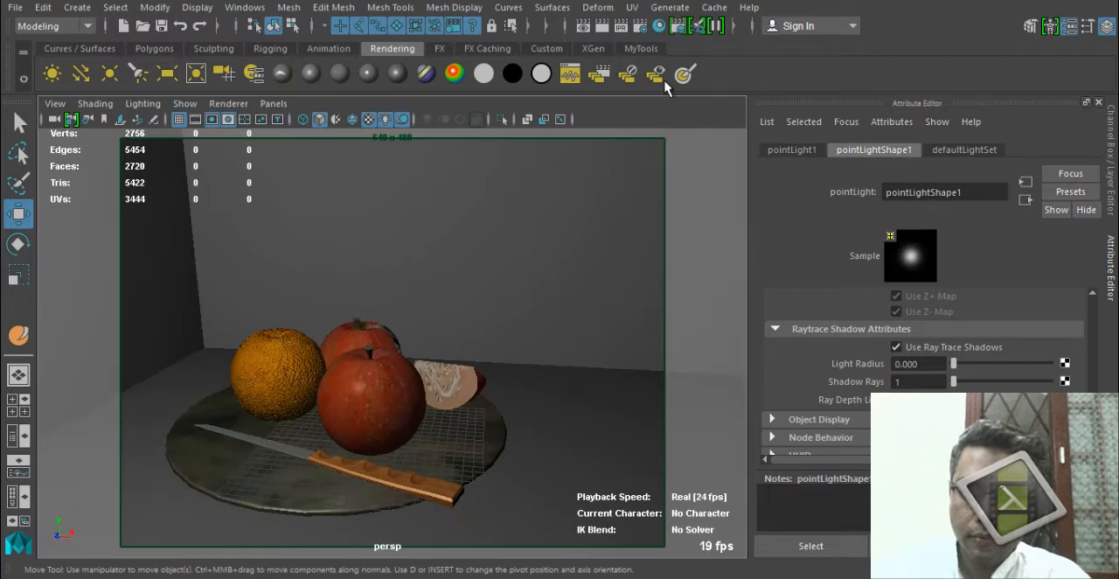
left_click(601, 25)
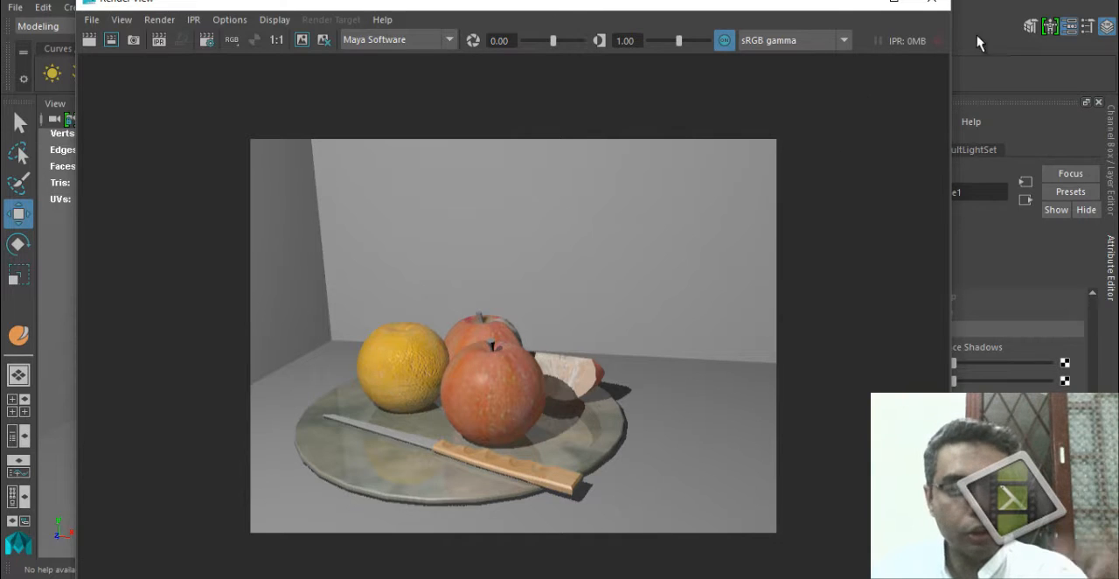
left_click(936, 3)
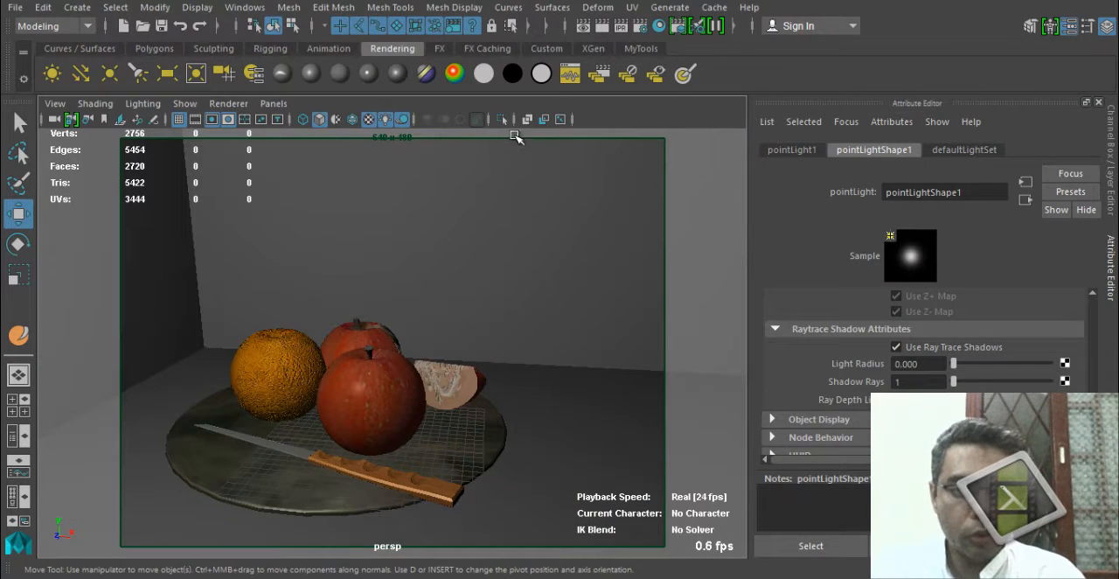
Start an IPR render, make its window smaller beside the light's attributes, and mark the front apple and knife handle as the tuning region.
left_click(598, 75)
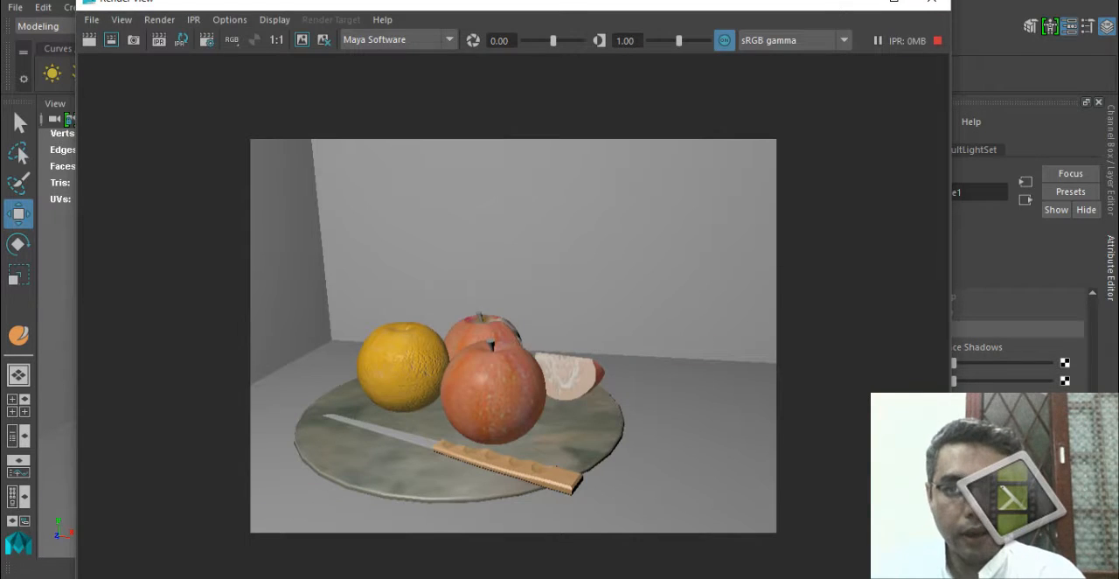
left_click(932, 2)
left_click_drag(944, 43, 793, 0)
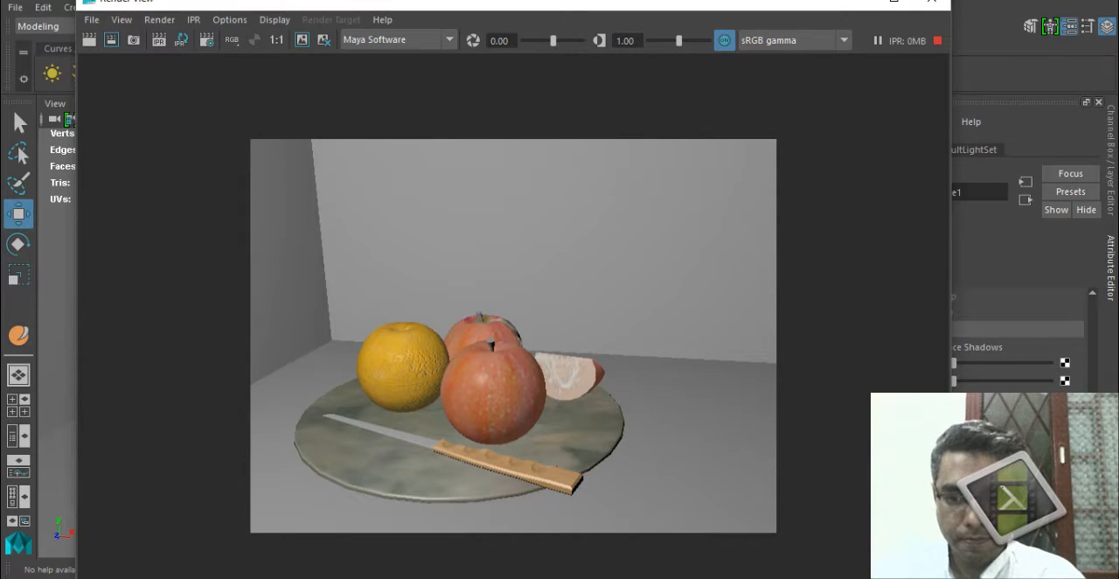
left_click_drag(950, 507, 532, 451)
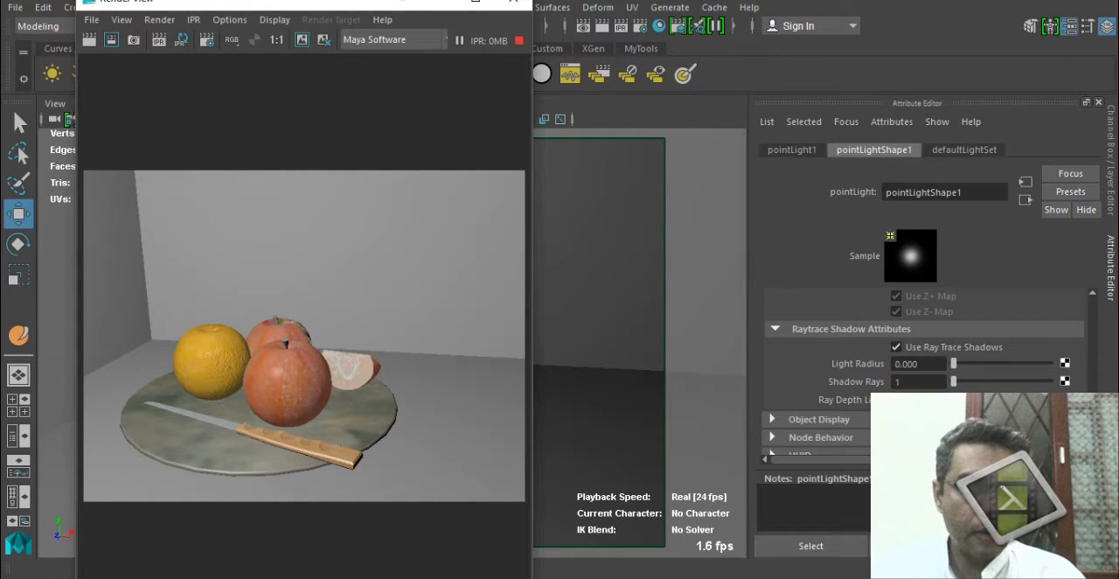
left_click_drag(332, 1, 302, 86)
left_click_drag(313, 420, 334, 475)
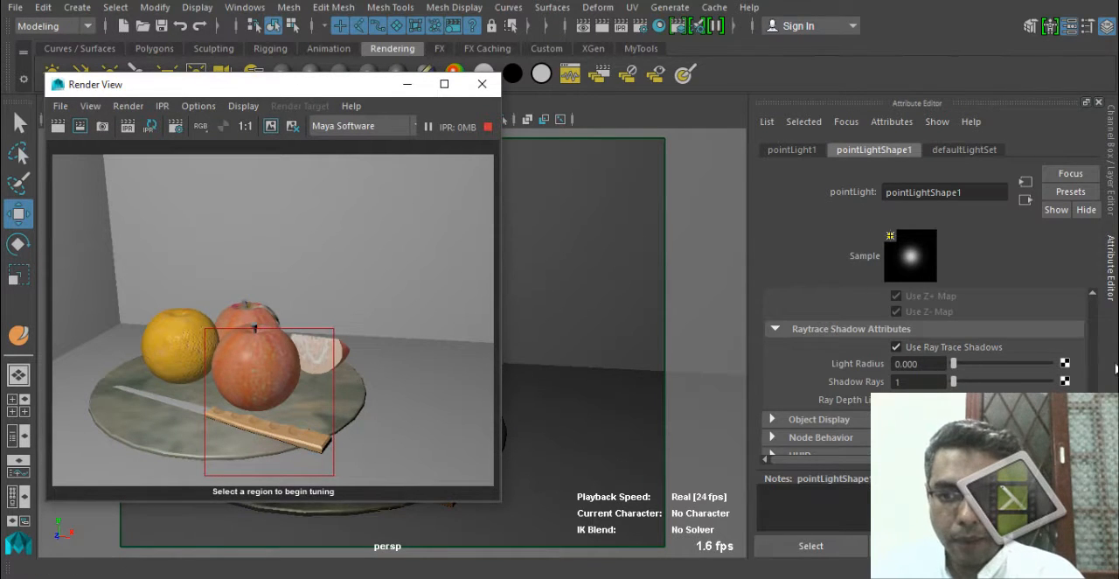
Lower the point light's intensity to 0.590, redo the IPR render, and mark a new tuning region around the front apple.
scroll(1019, 335, "up", 5)
left_click_drag(932, 359, 917, 353, "ctrl")
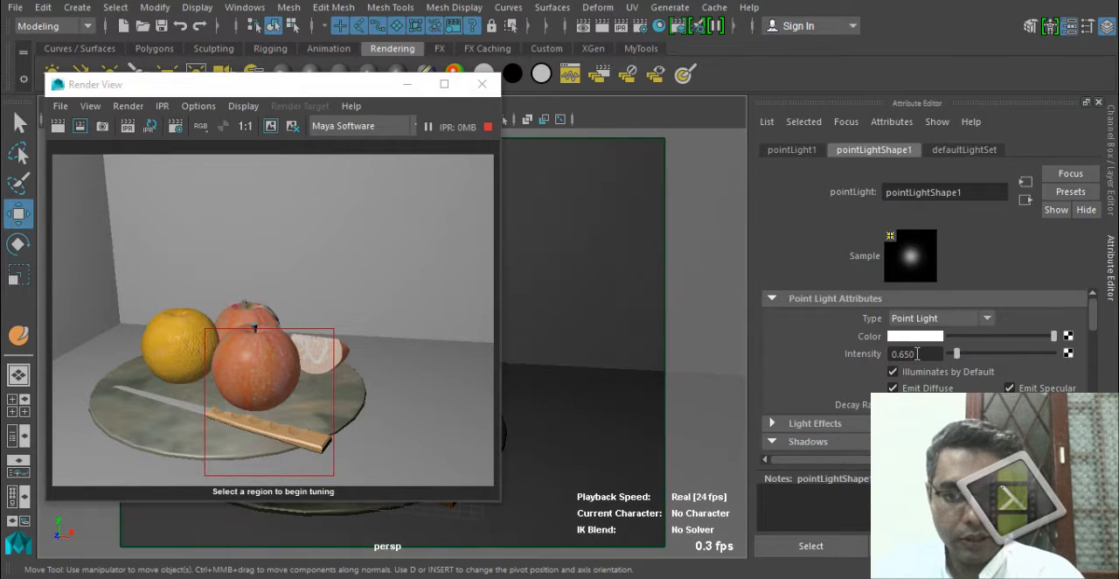
left_click(128, 127)
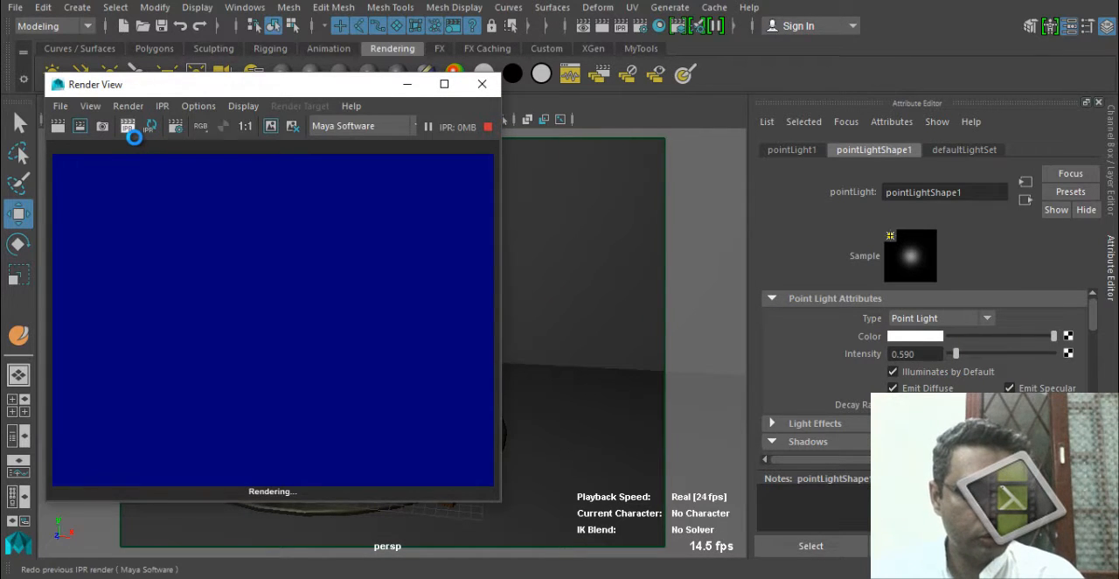
left_click_drag(190, 308, 355, 483)
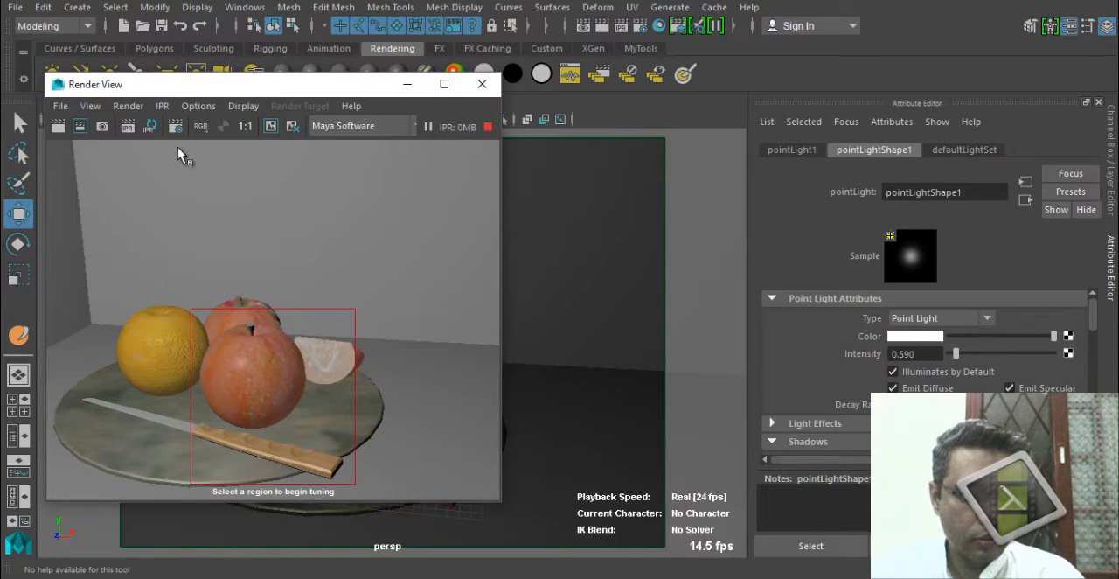
Try point light intensities of 0.43 and 0.360, and refresh the IPR image to judge the darker lighting.
left_click_drag(933, 354, 834, 355)
type("0.43")
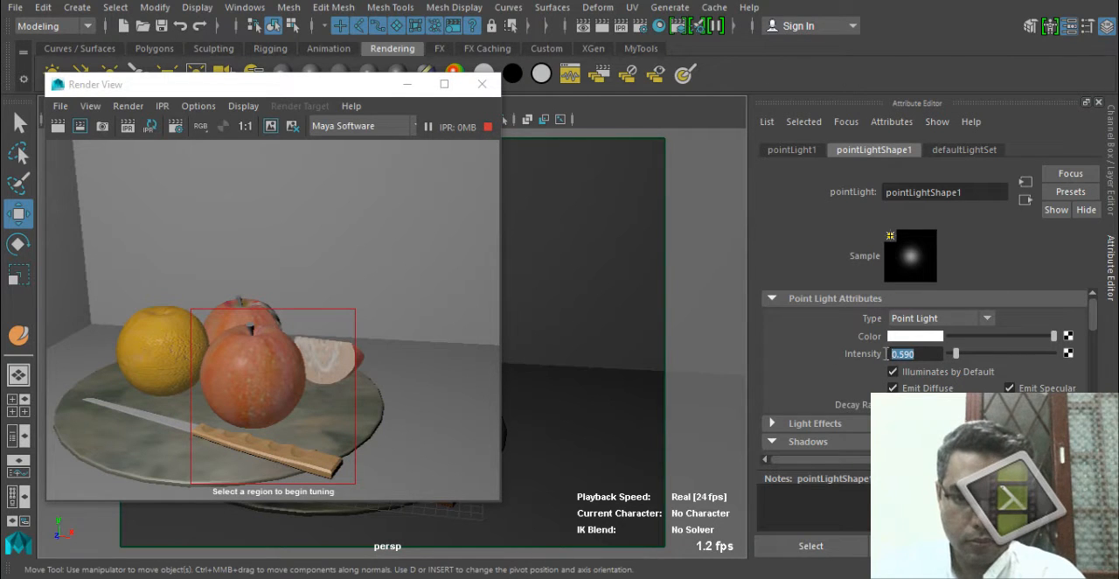
key("Return")
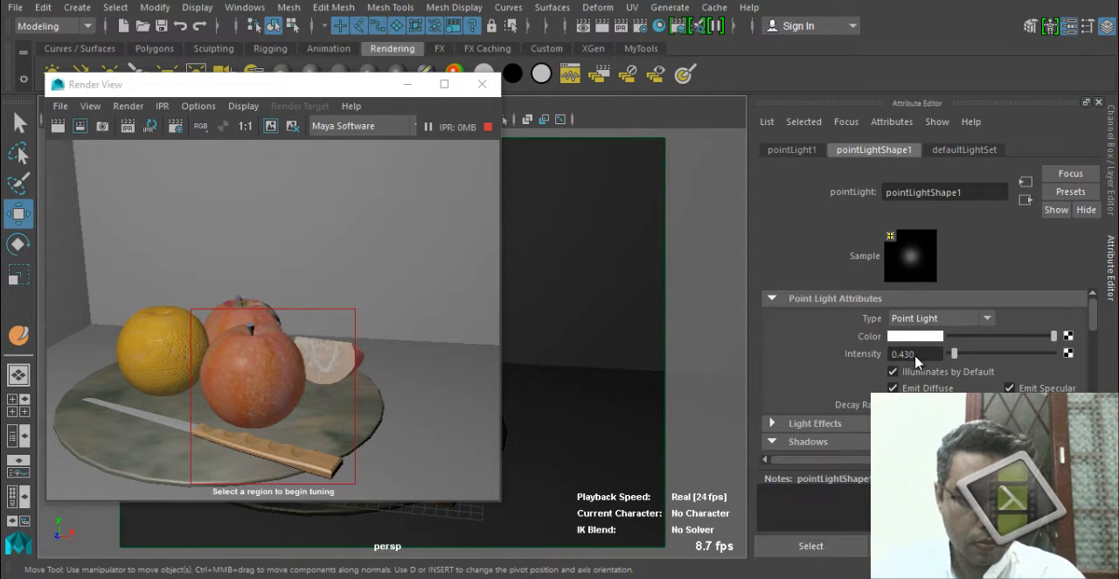
left_click_drag(915, 356, 910, 355, "ctrl")
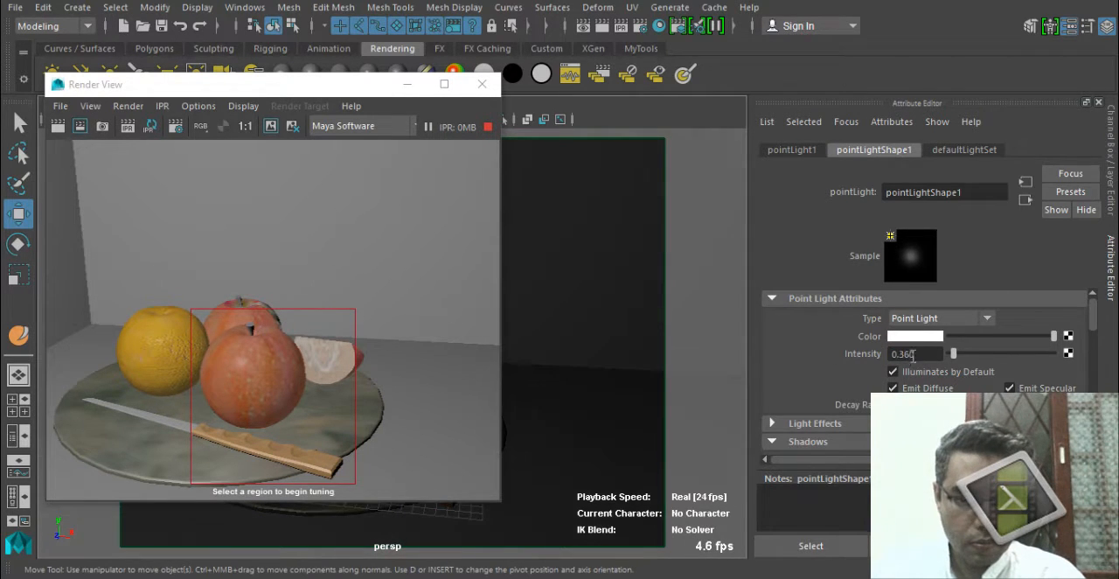
left_click(151, 126)
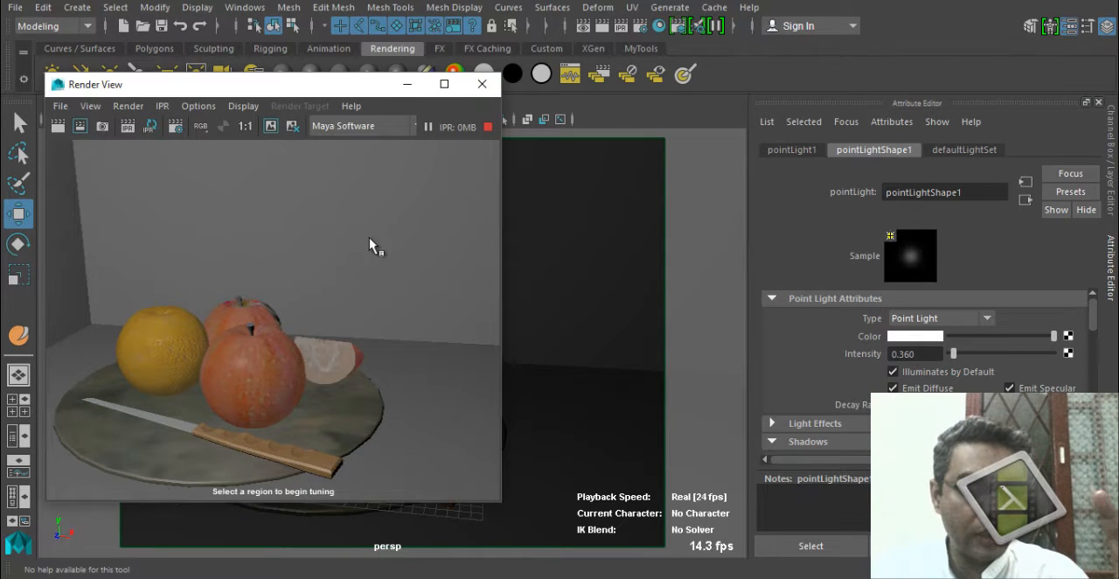
left_click(482, 84)
Set the point light's intensity to 0.4 and render the current frame.
left_click_drag(914, 354, 830, 348)
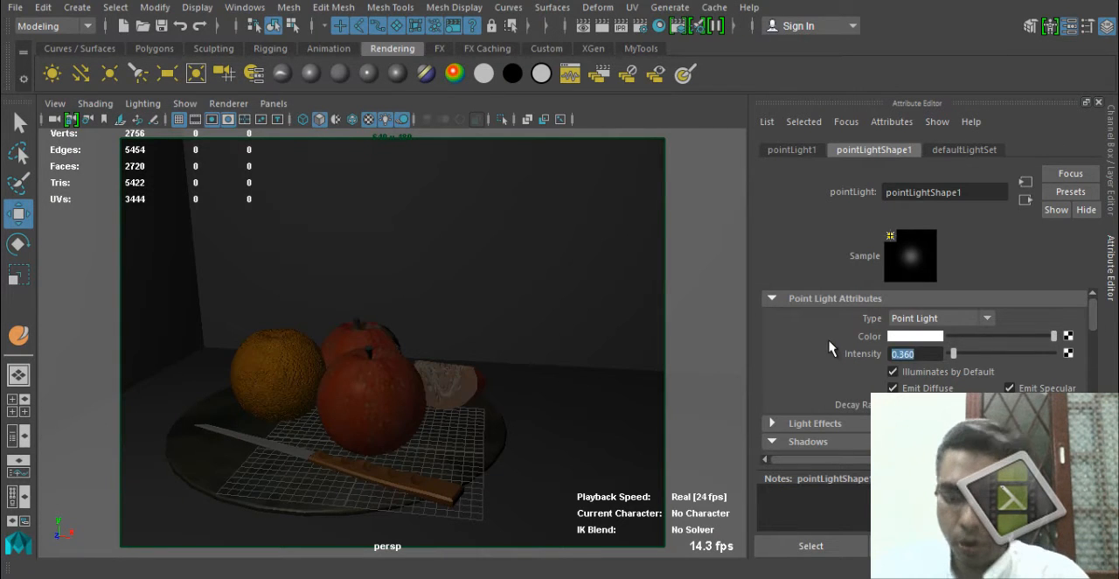
type(".4")
key("Return")
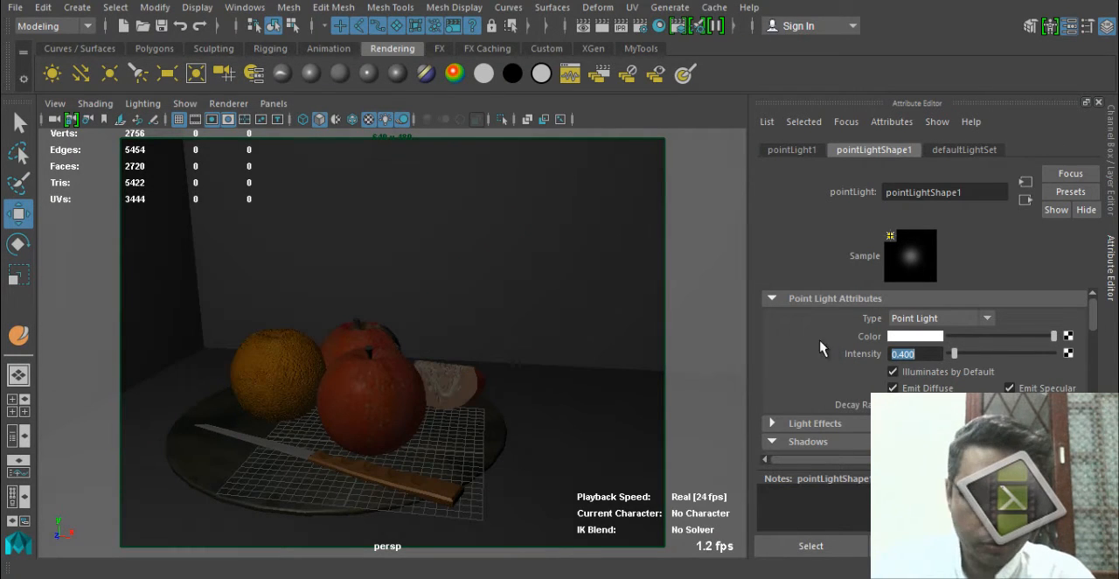
left_click(603, 26)
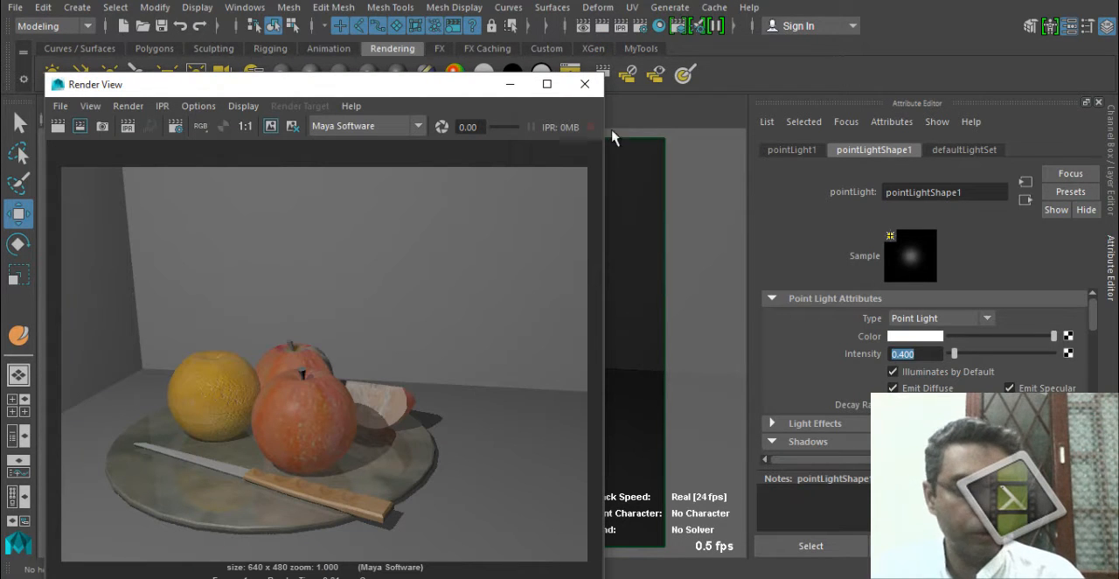
left_click(585, 84)
Render the fruit plate from the side of the sliced apple to examine its shadows and the box walls.
left_click_drag(494, 306, 184, 354, "alt")
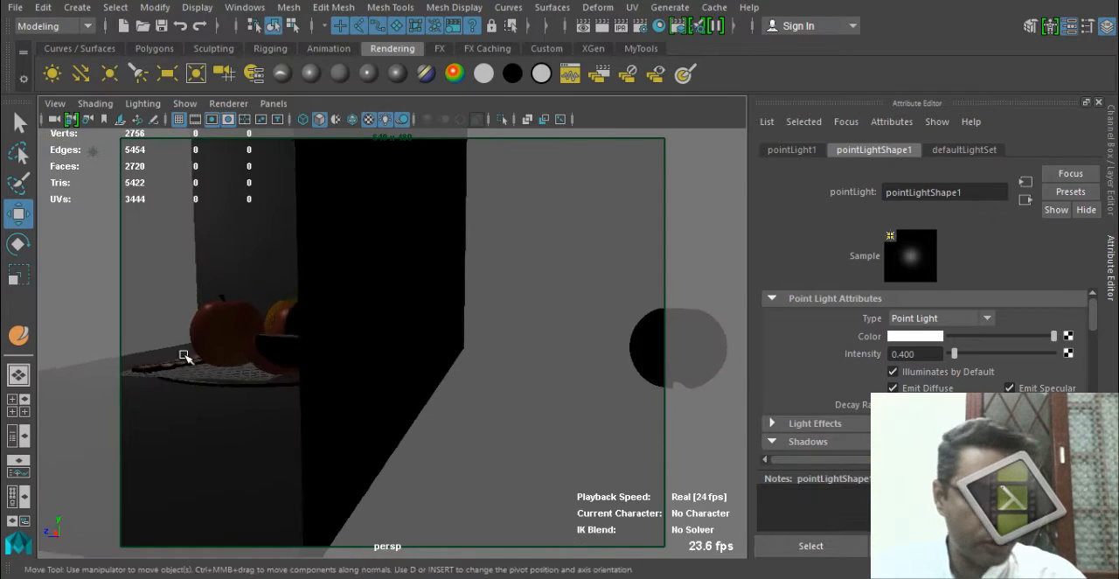
middle_click_drag(185, 354, 227, 384, "alt")
right_click_drag(227, 383, 356, 411, "alt")
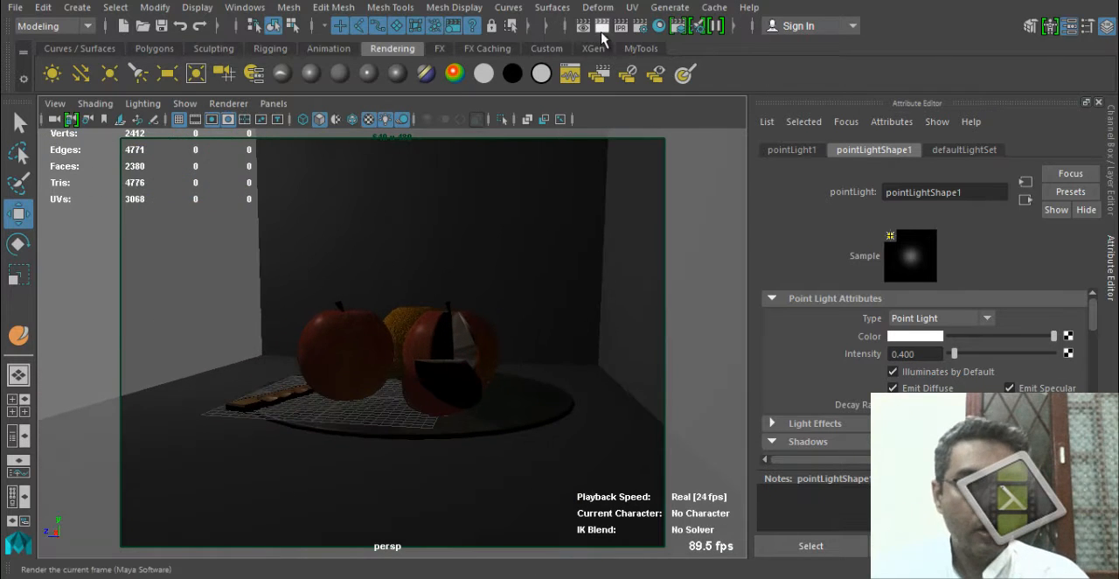
left_click(603, 26)
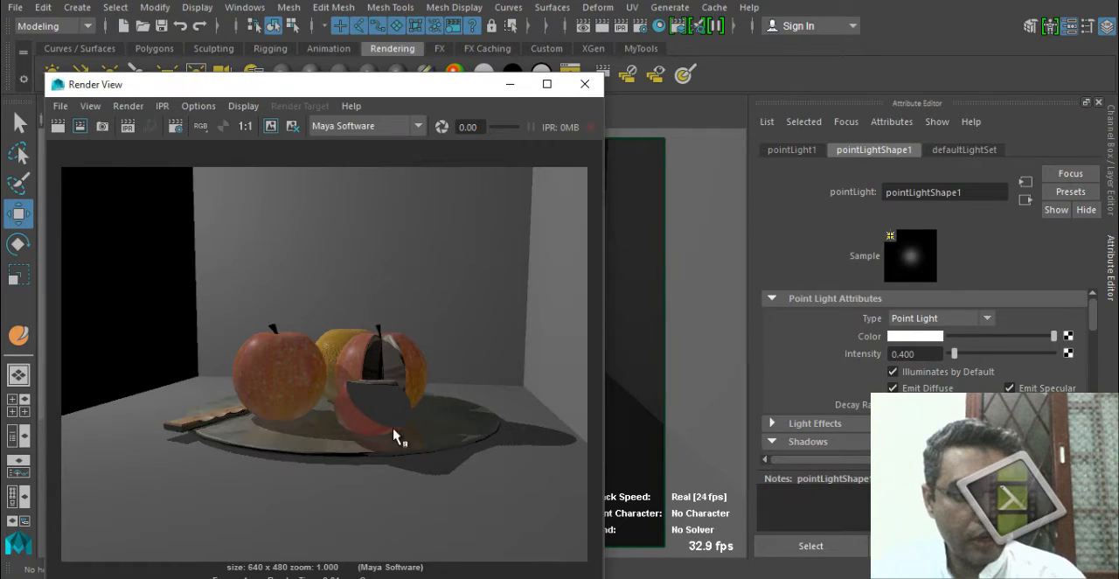
left_click(585, 84)
Show the Outliner beside the perspective view and filter its list to lights only.
left_click_drag(387, 358, 75, 324, "alt")
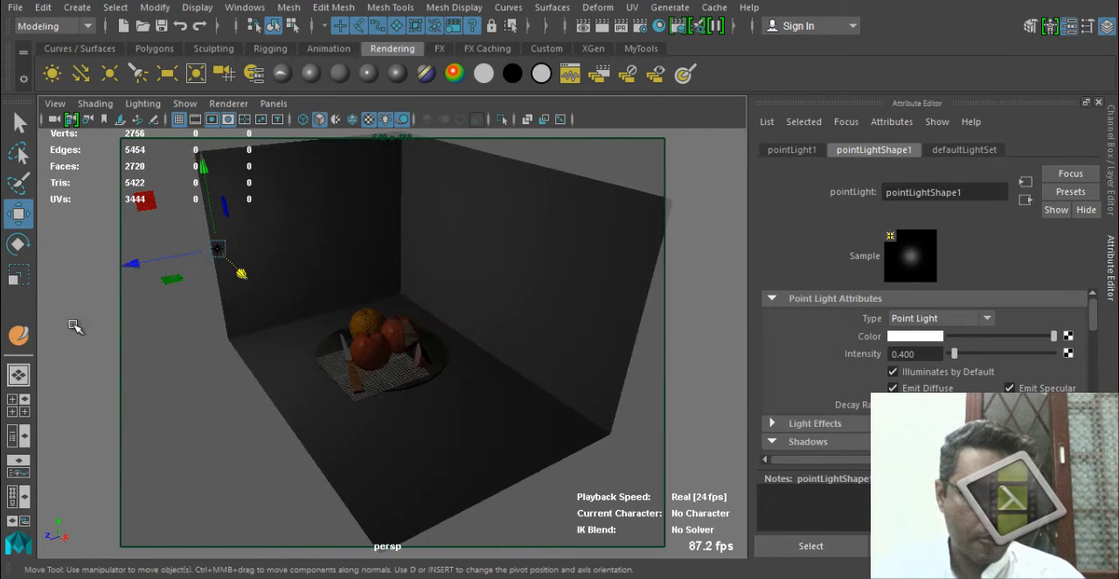
left_click(18, 436)
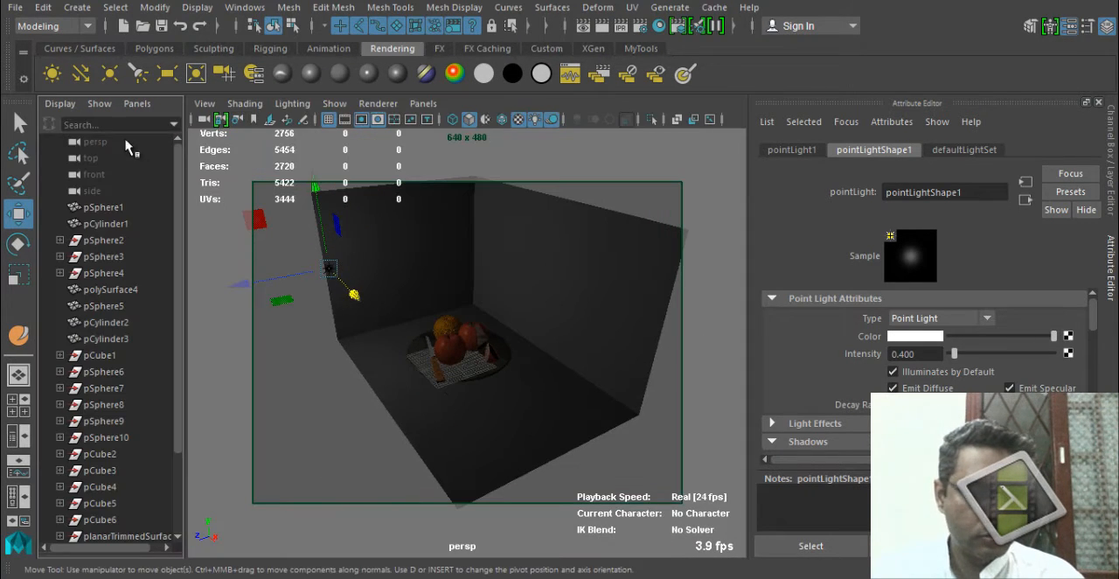
left_click(100, 103)
mouse_move(125, 130)
left_click(293, 347)
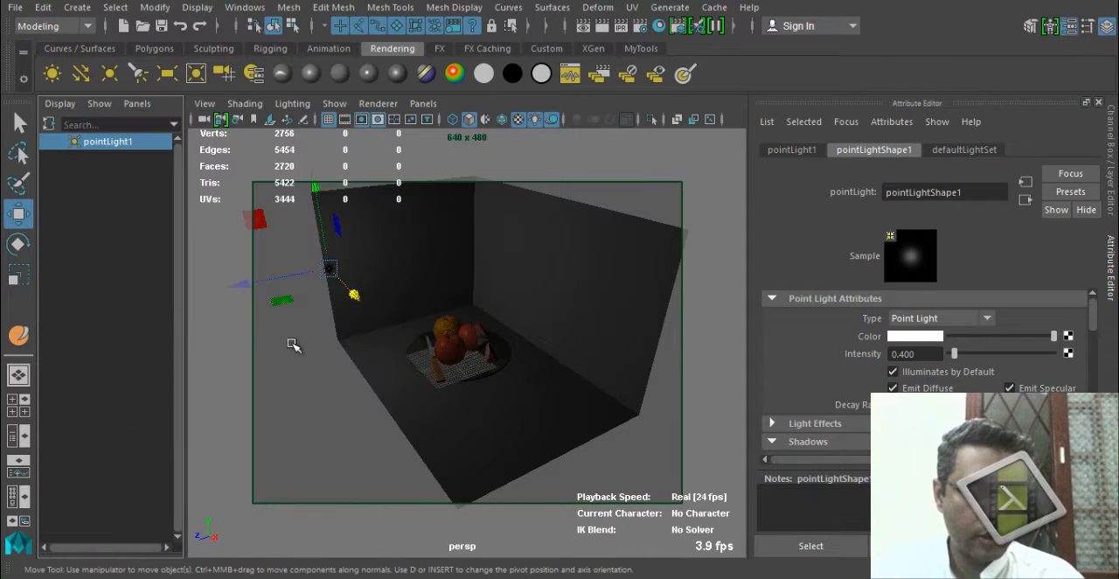
Examine the fruit plate and the dark room walls from several angles, around the sliced apple's side.
left_click_drag(504, 343, 463, 316, "alt")
right_click_drag(463, 316, 493, 353, "alt")
middle_click_drag(465, 346, 390, 394, "alt")
right_click_drag(389, 394, 515, 464, "alt")
middle_click_drag(500, 409, 504, 332, "alt")
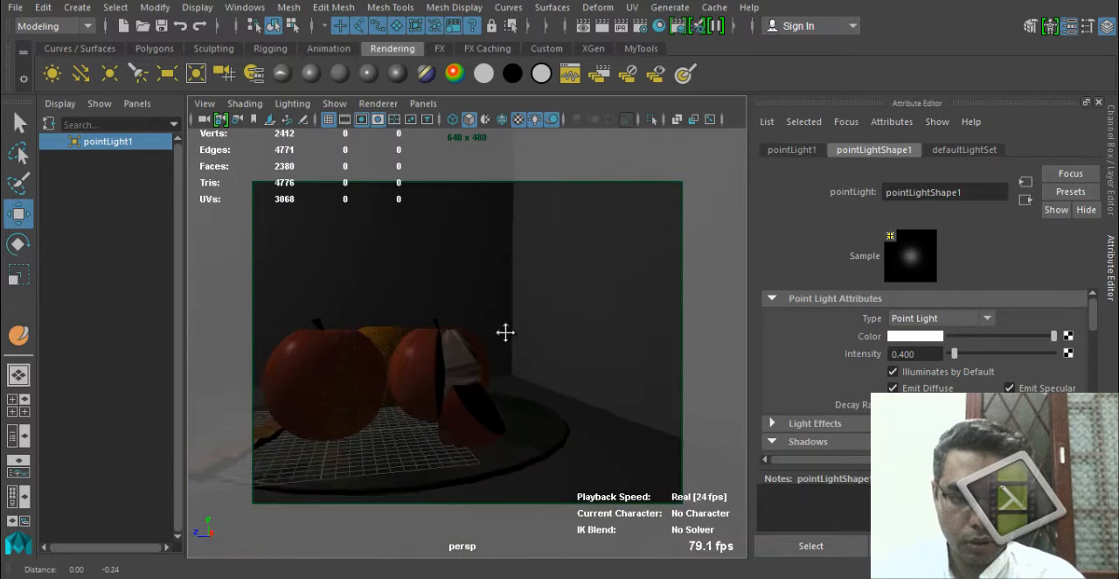
left_click_drag(421, 382, 737, 198, "alt")
middle_click_drag(499, 379, 559, 374, "alt")
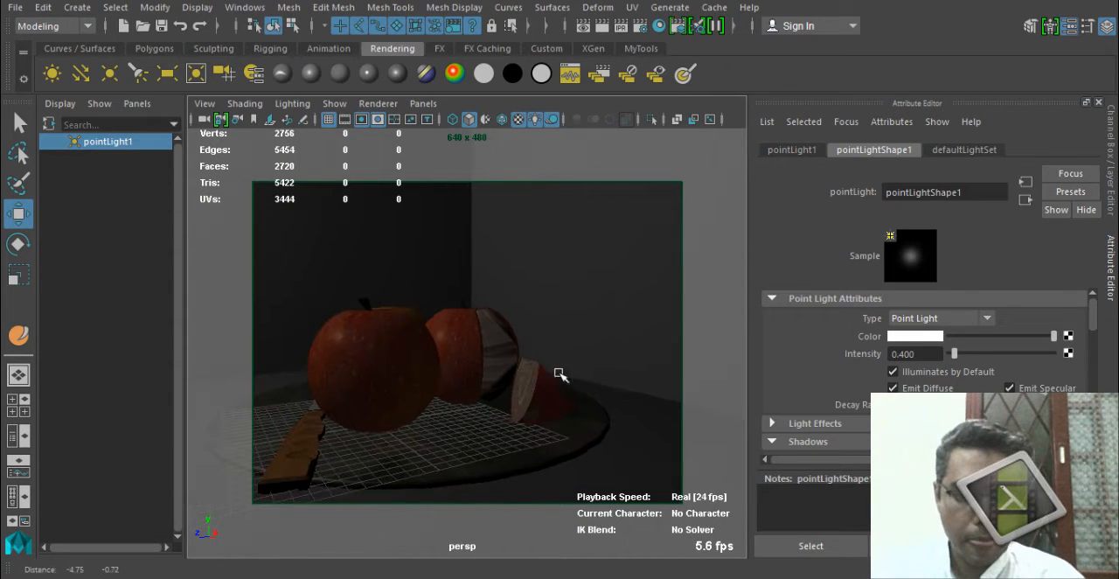
right_click_drag(542, 210, 280, 271, "alt")
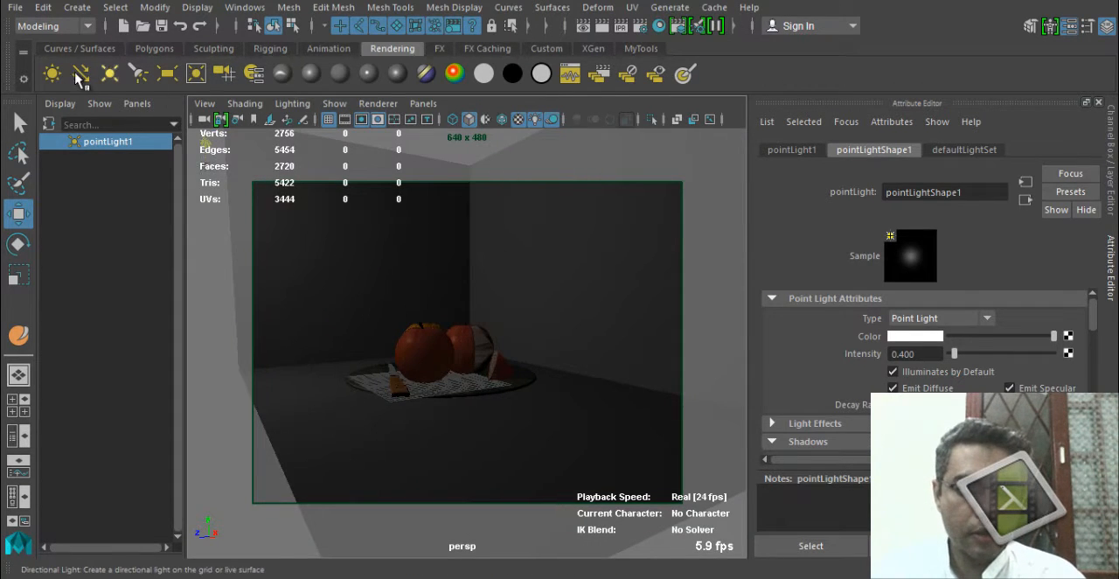
Create a second point light and position it slightly above the floor, beside the plate near the sliced apple.
left_click(109, 72)
left_click_drag(491, 411, 615, 420, "alt")
left_click_drag(458, 438, 552, 419)
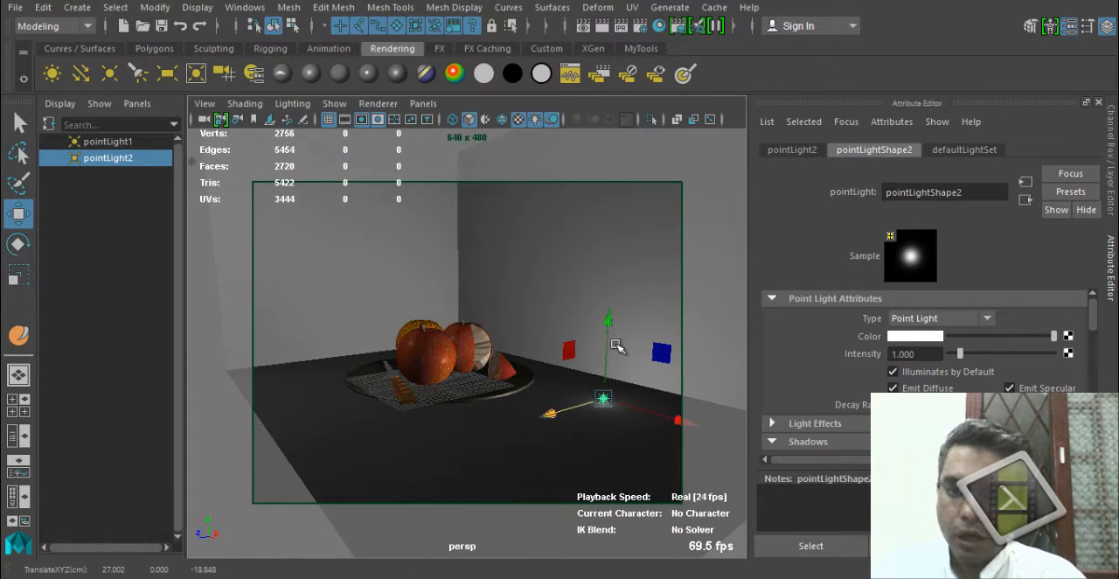
left_click_drag(609, 321, 614, 280)
left_click_drag(573, 334, 519, 427, "alt")
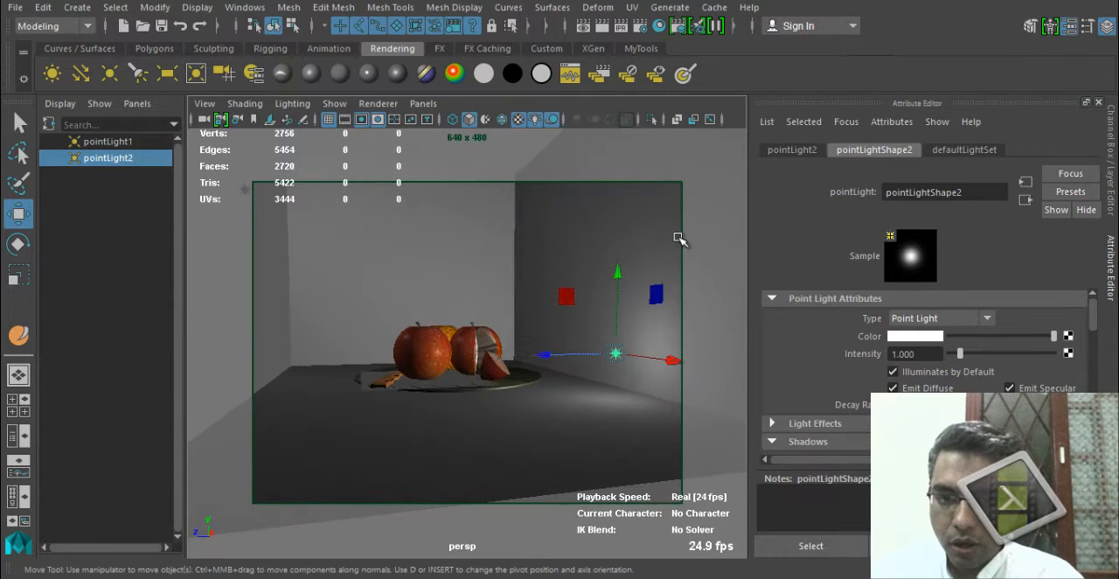
left_click_drag(620, 276, 618, 284)
left_click_drag(522, 396, 506, 409, "alt")
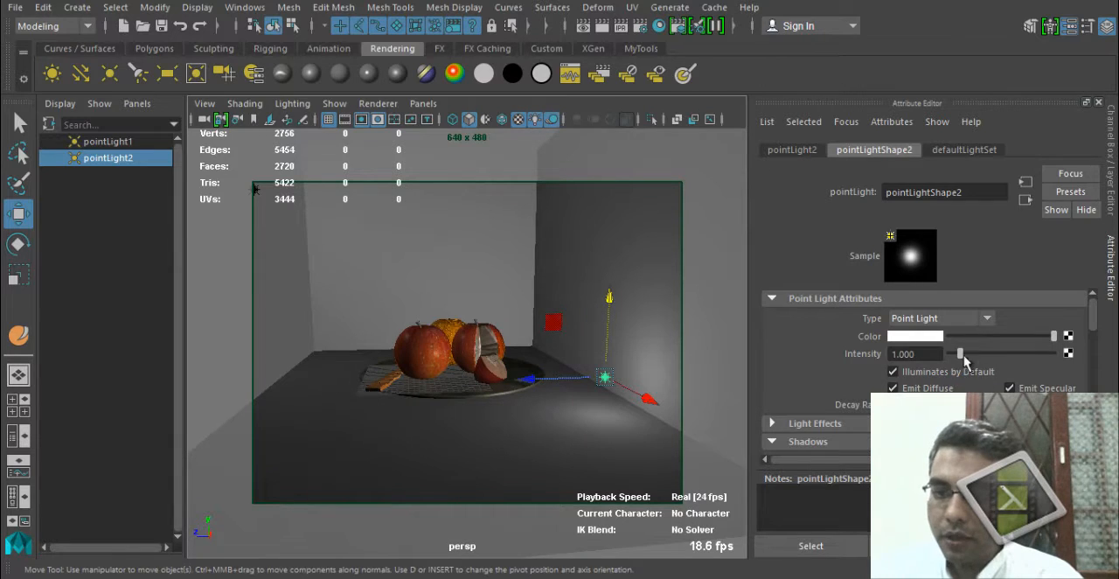
Set the second point light's intensity to 0.2 and inspect its raytrace shadow settings.
left_click_drag(935, 354, 881, 360, "ctrl")
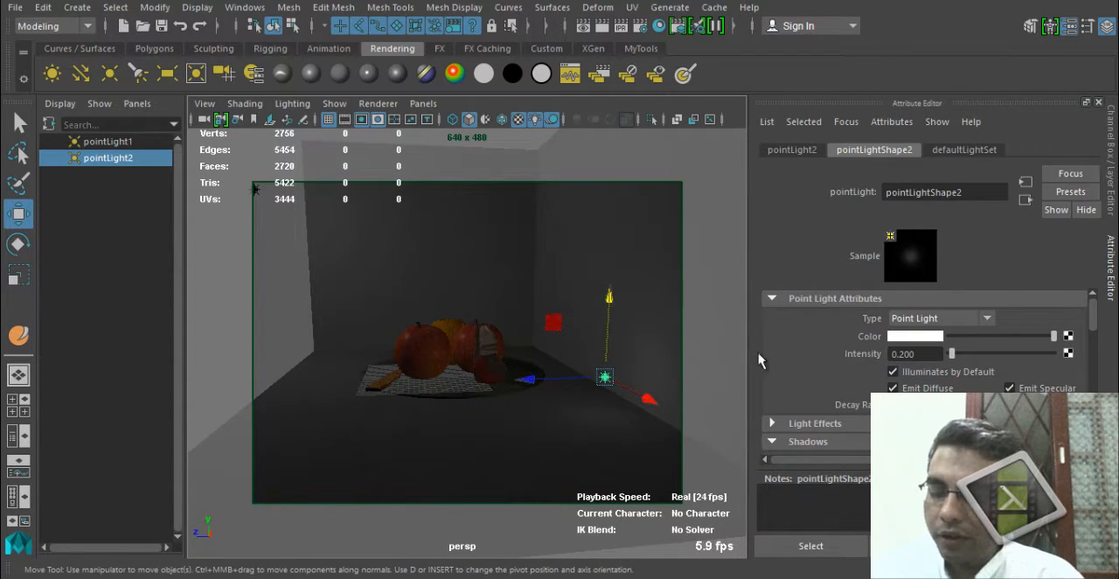
scroll(923, 368, "down", 3)
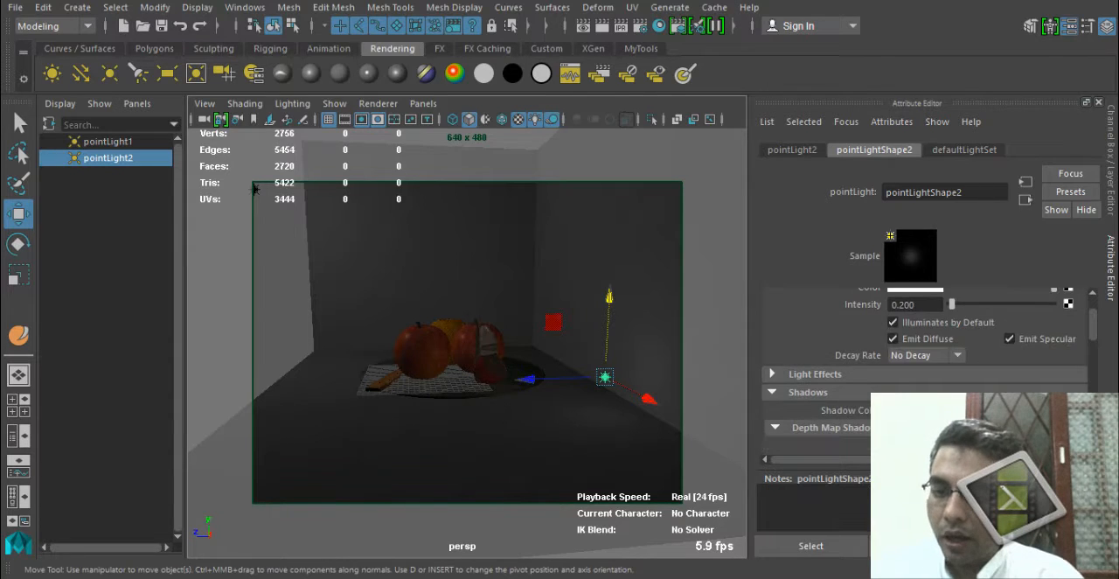
scroll(925, 371, "down", 10)
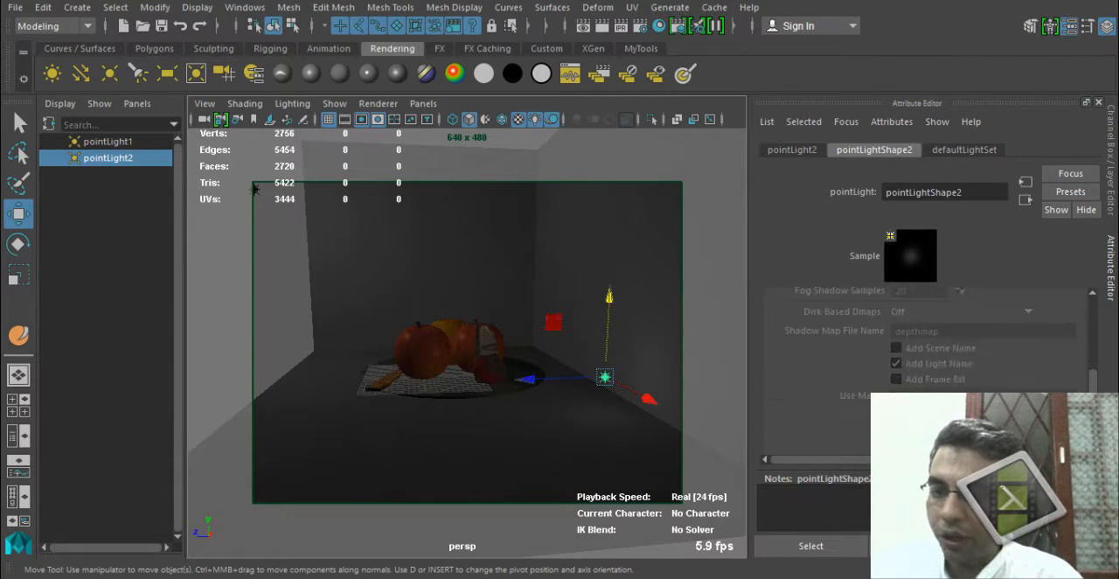
left_click(932, 350)
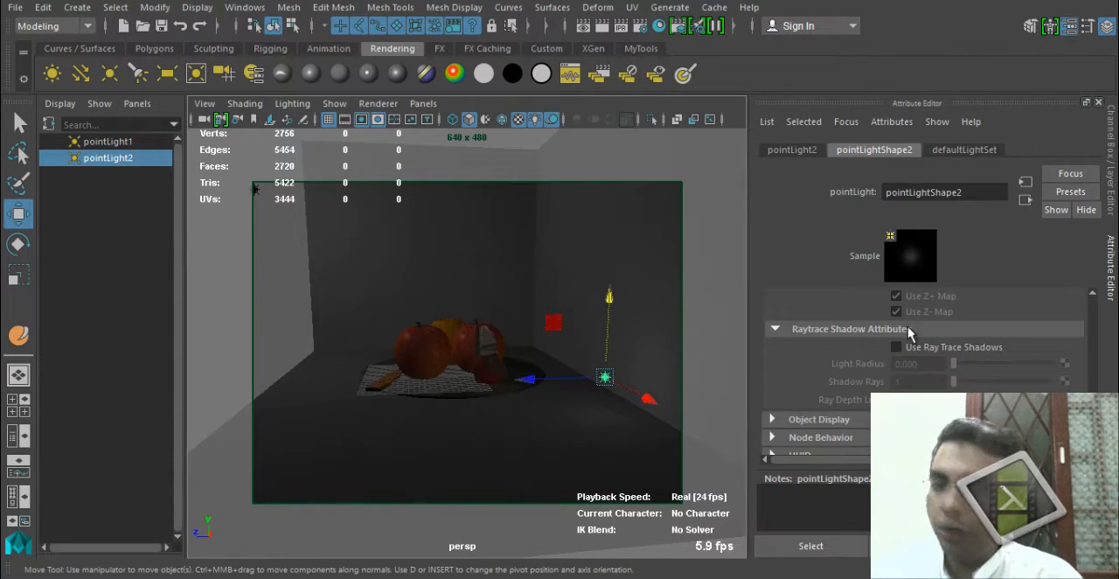
scroll(908, 332, "up", 10)
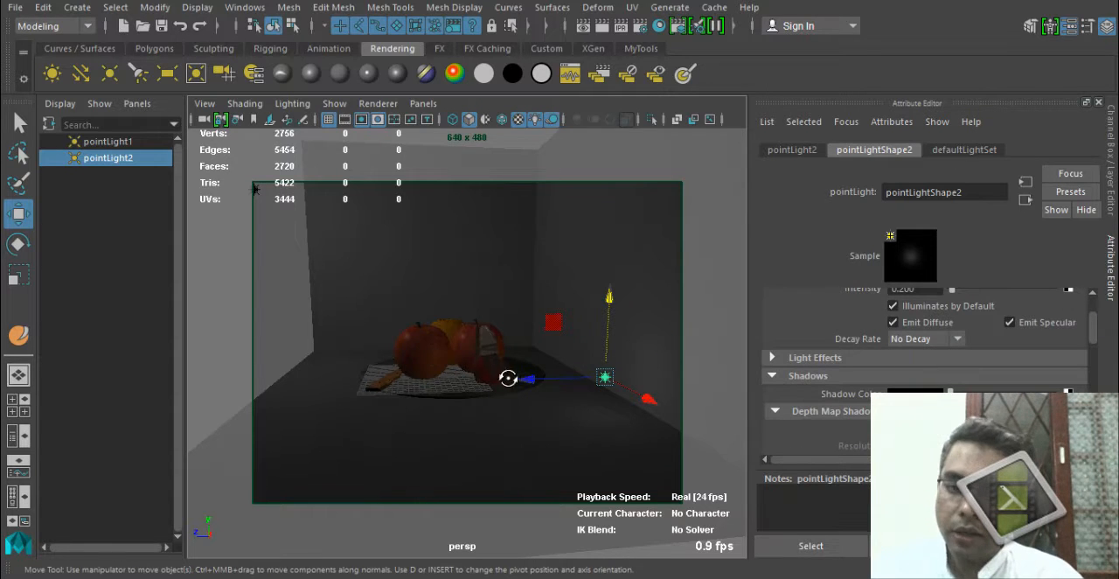
Examine how the second light falls on the fruit and walls from the knife side and the sliced-apple side.
left_click_drag(508, 378, 542, 299, "alt")
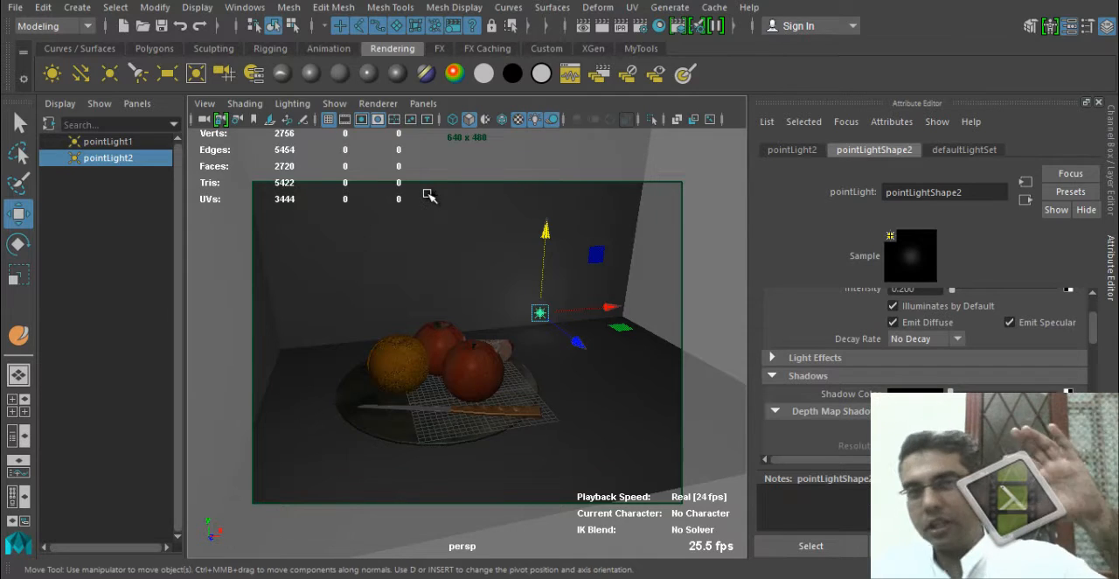
left_click_drag(516, 364, 446, 394, "alt")
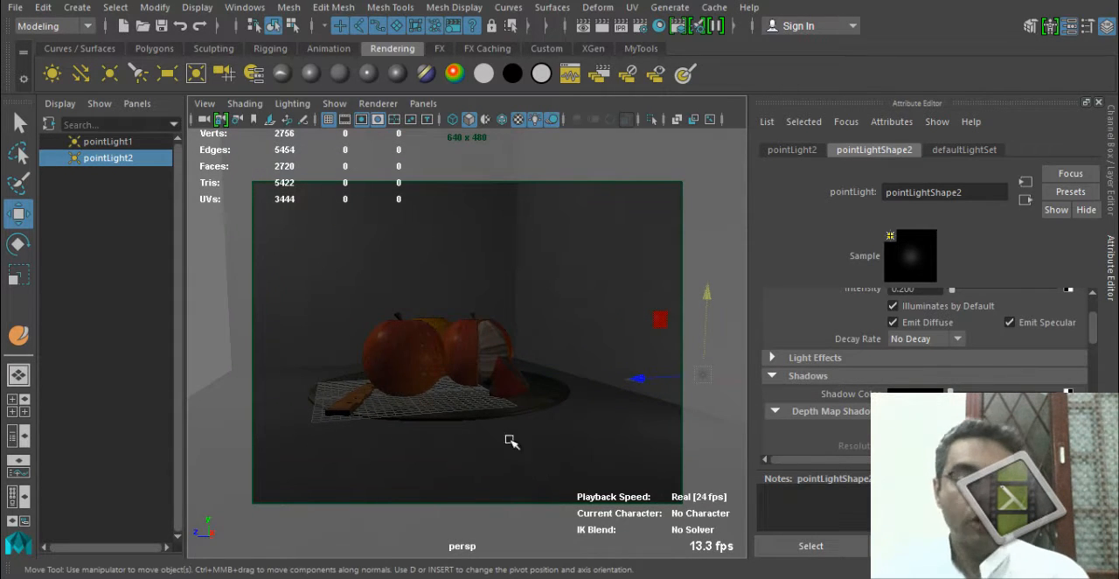
left_click_drag(512, 442, 766, 394, "alt")
left_click_drag(446, 336, 481, 315, "alt")
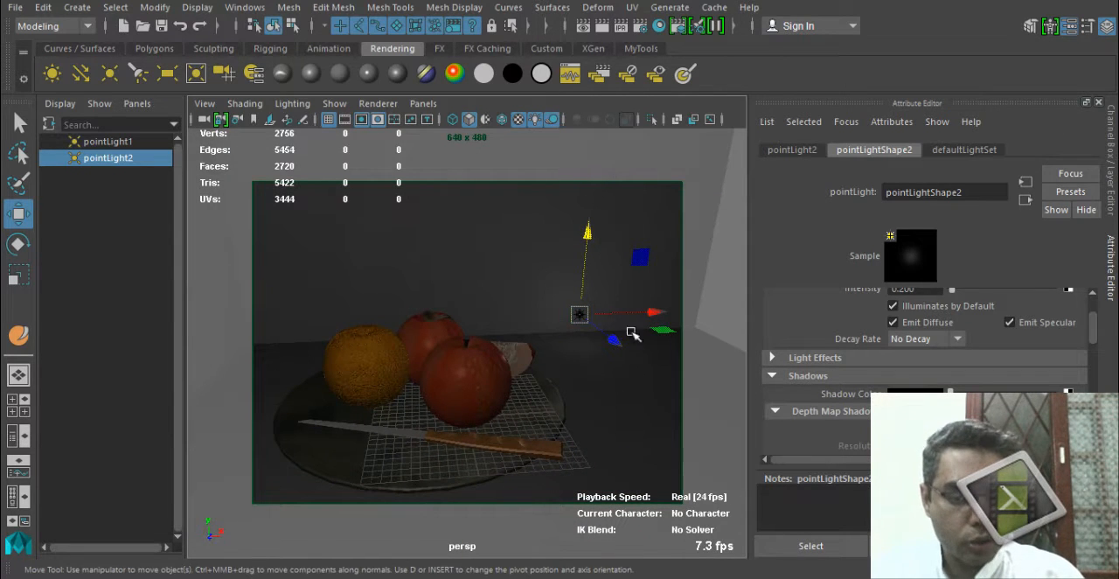
scroll(993, 388, "up", 2)
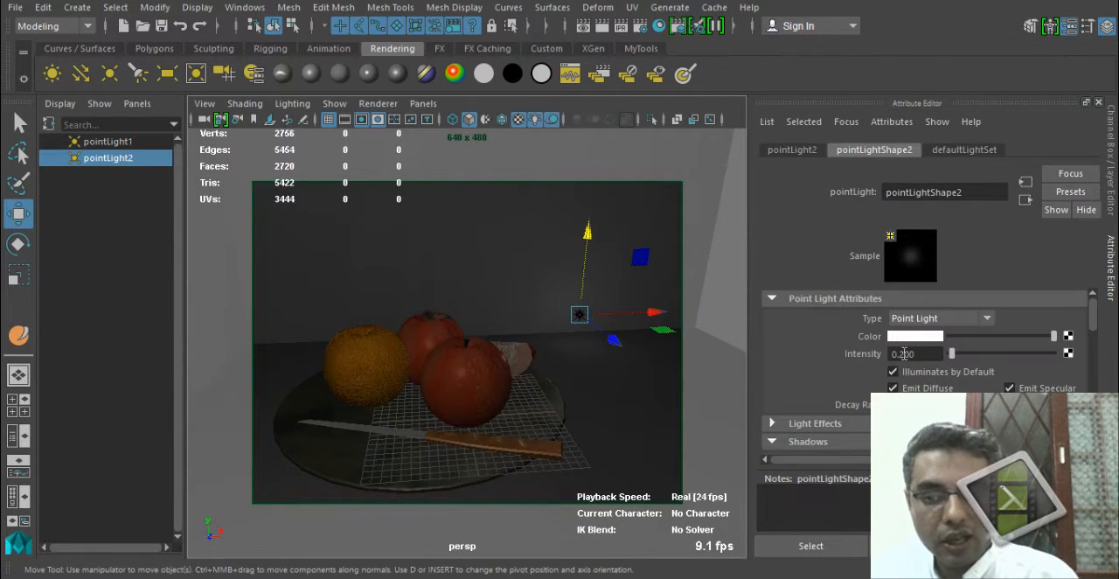
left_click_drag(909, 354, 860, 361)
middle_click_drag(376, 253, 460, 343, "alt")
right_click_drag(460, 343, 376, 328, "alt")
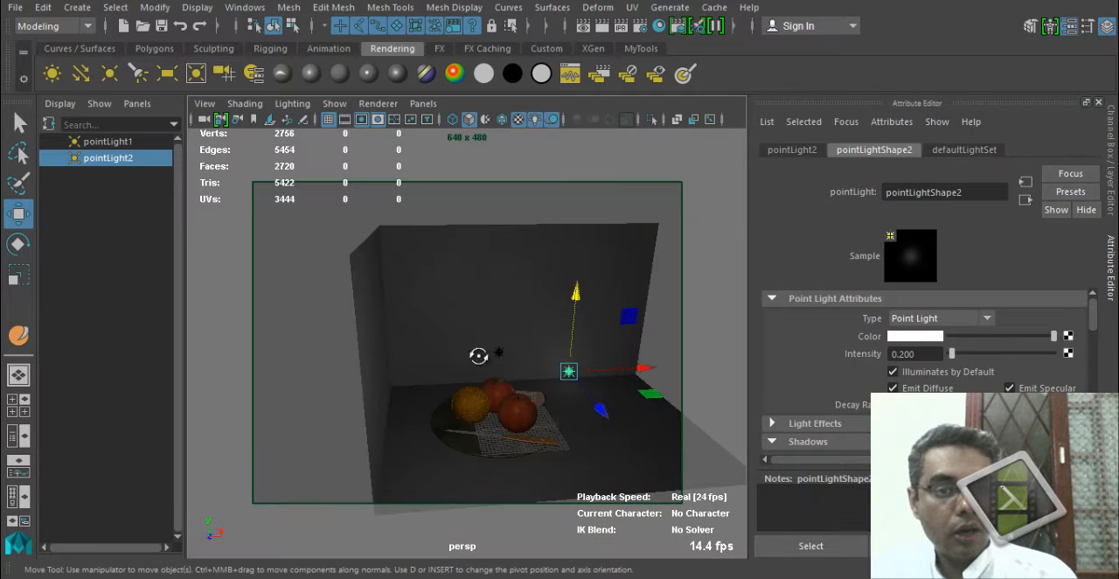
Select the first point light hanging above the fruit plate.
left_click_drag(480, 358, 494, 353, "alt")
left_click(493, 353)
left_click(495, 348)
left_click_drag(512, 390, 477, 354, "alt")
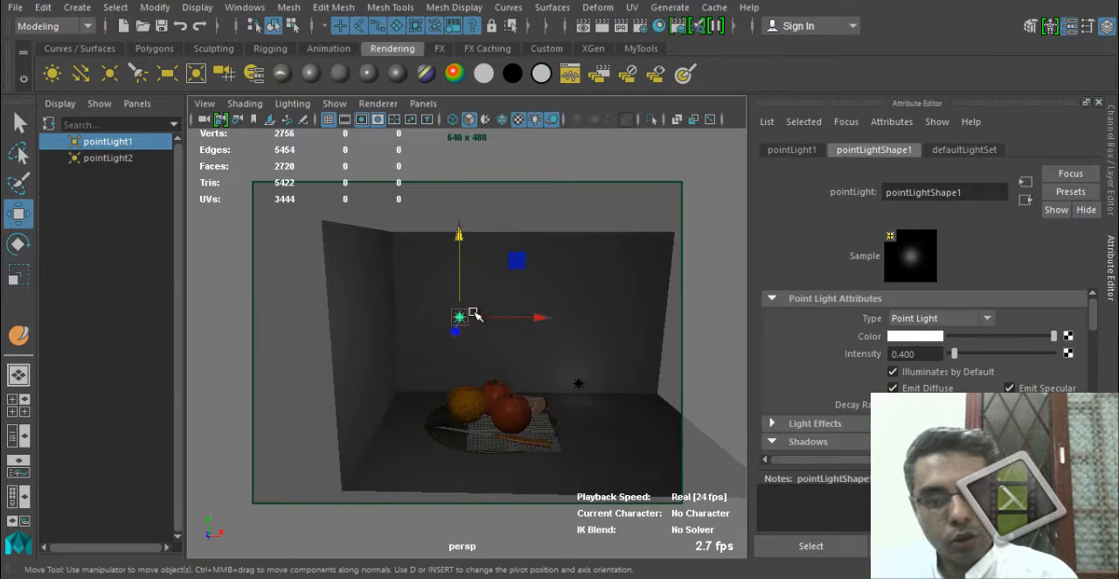
Render a close view of the fruit plate from the knife handle's side, inspect the two-light result and close it.
left_click_drag(580, 417, 525, 393, "alt")
right_click_drag(525, 393, 512, 432, "alt")
middle_click_drag(512, 432, 425, 359, "alt")
left_click_drag(425, 360, 430, 376, "alt")
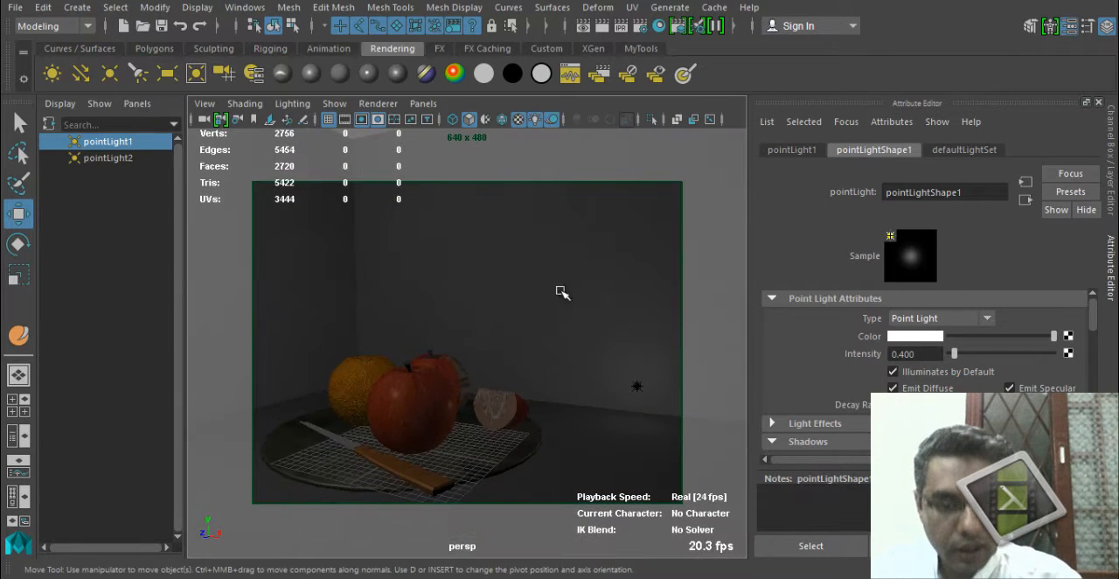
left_click(610, 35)
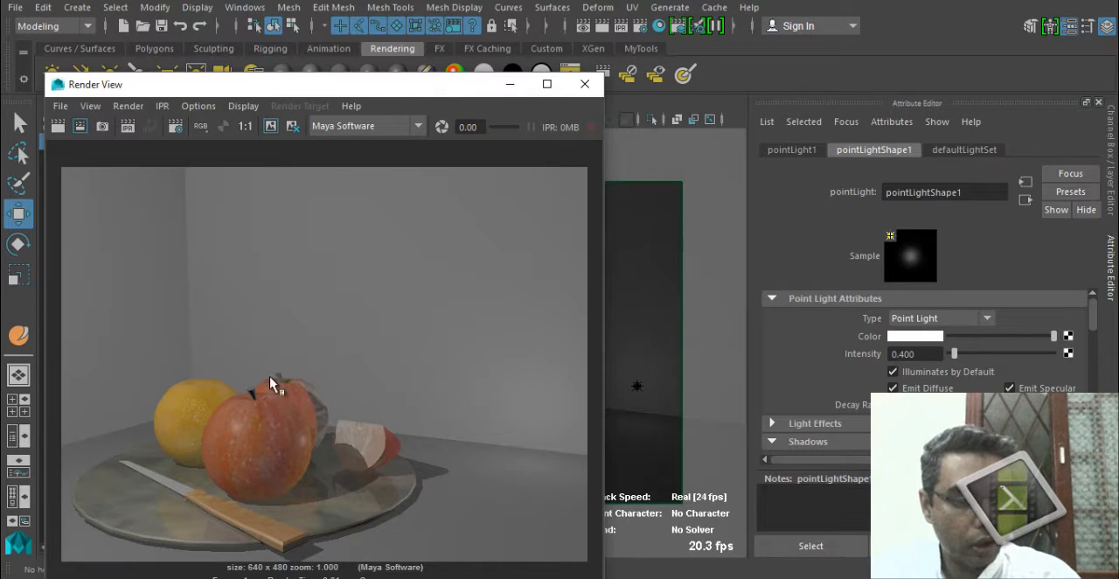
left_click(584, 84)
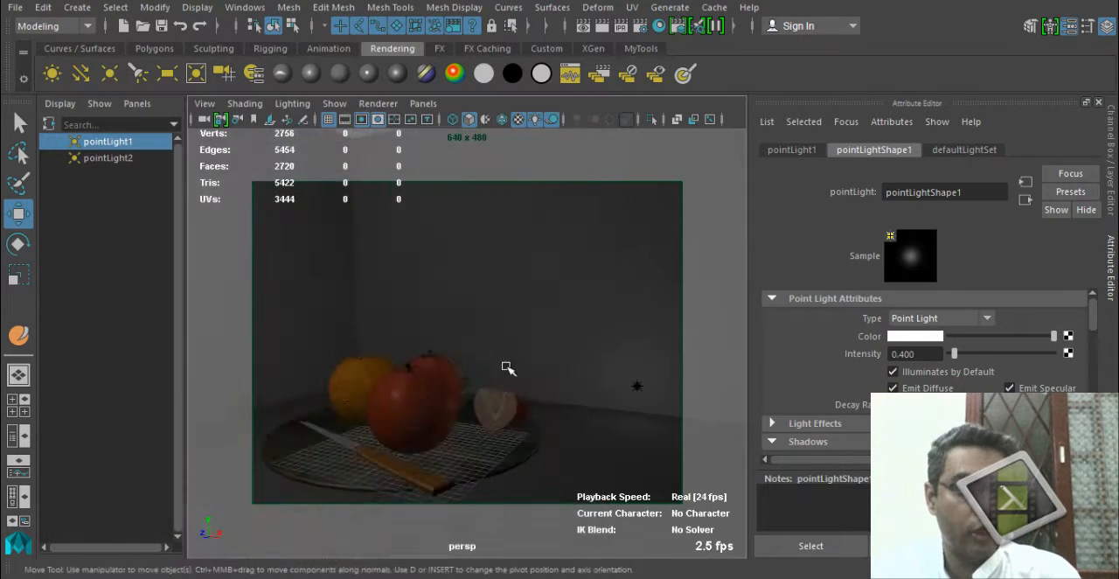
Set the first point light's intensity to 0.22 and the second point light's intensity to 0.12.
left_click_drag(937, 350, 921, 352, "ctrl")
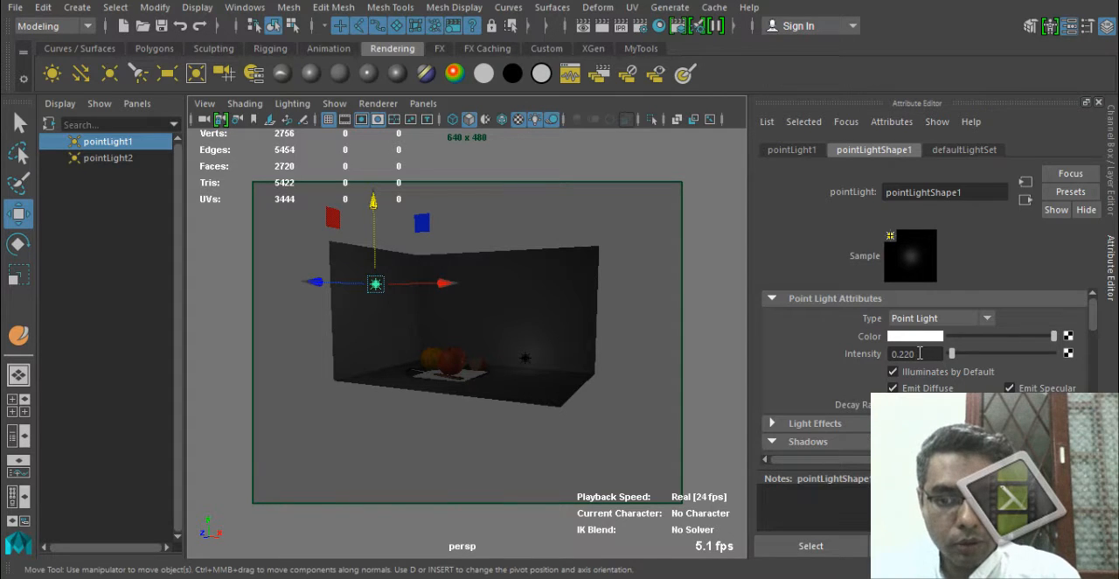
left_click(529, 357)
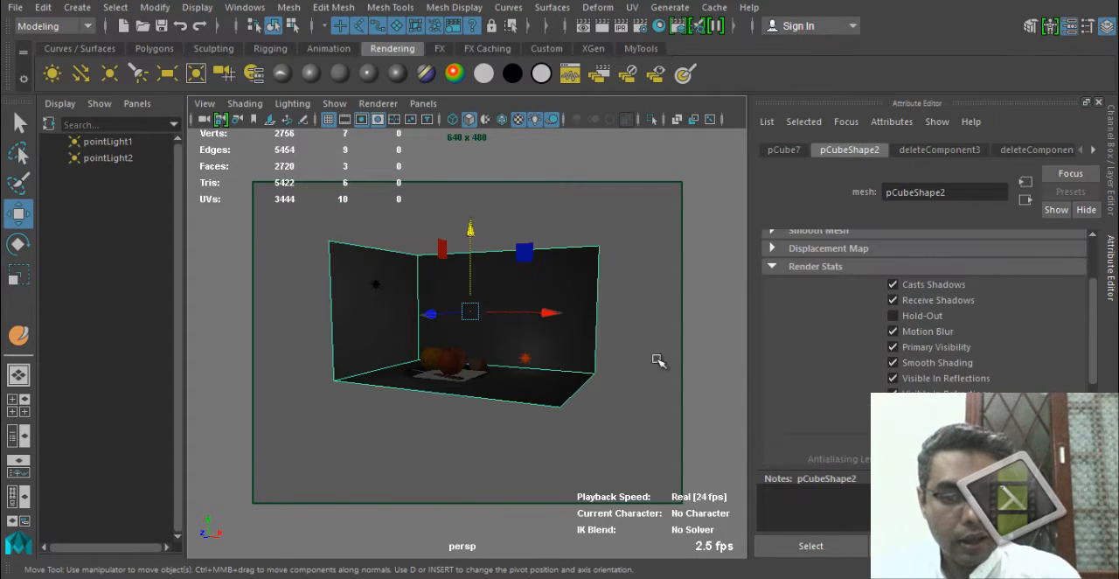
left_click(527, 358)
left_click_drag(910, 349, 902, 352, "ctrl")
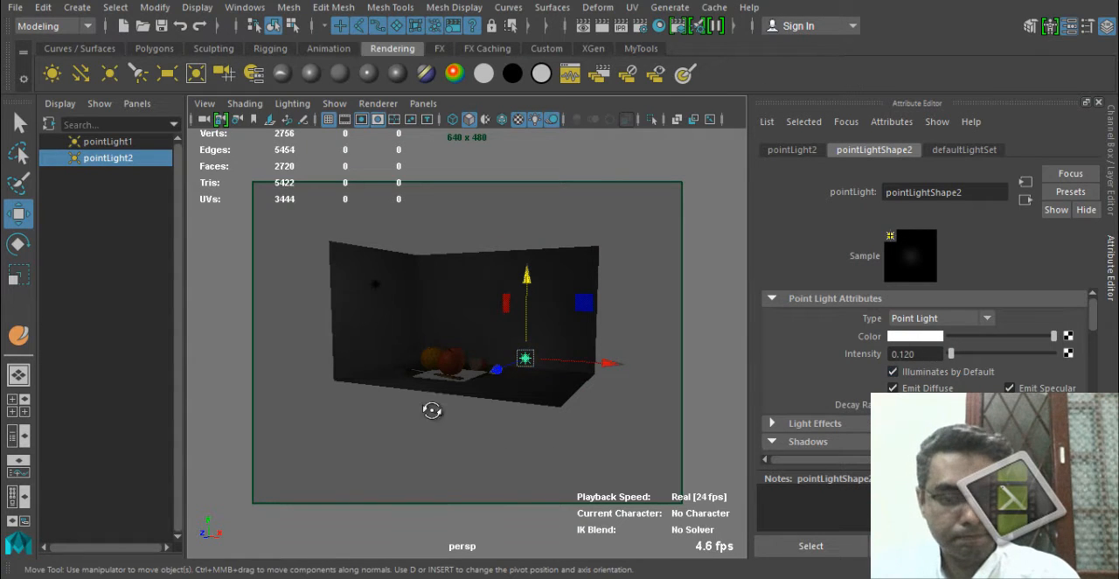
Render the fruit plate up close again to judge the dimmed point lights.
left_click_drag(430, 410, 441, 412, "alt")
right_click_drag(441, 411, 635, 445, "alt")
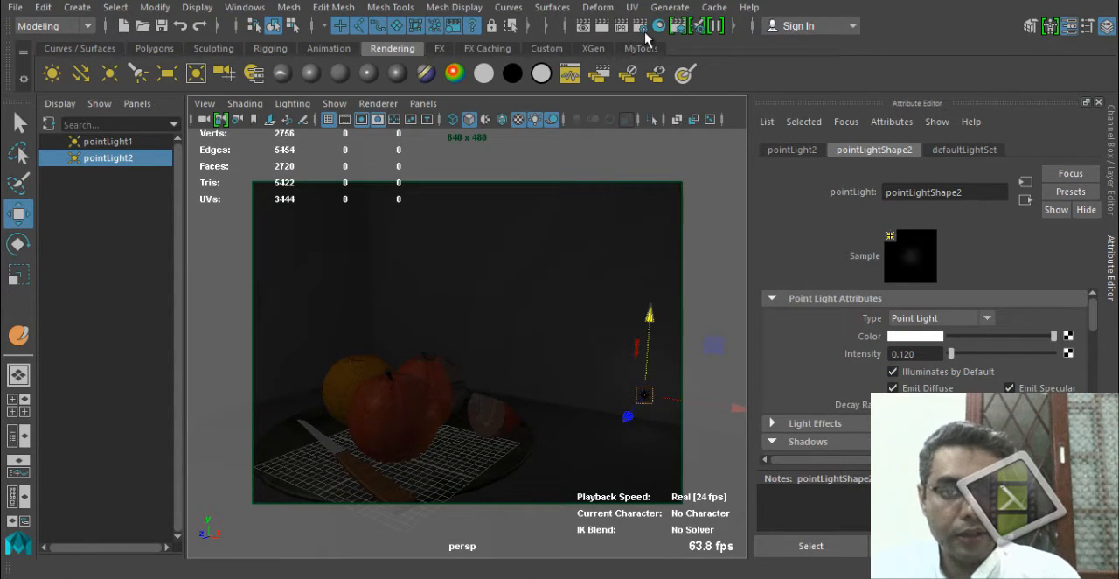
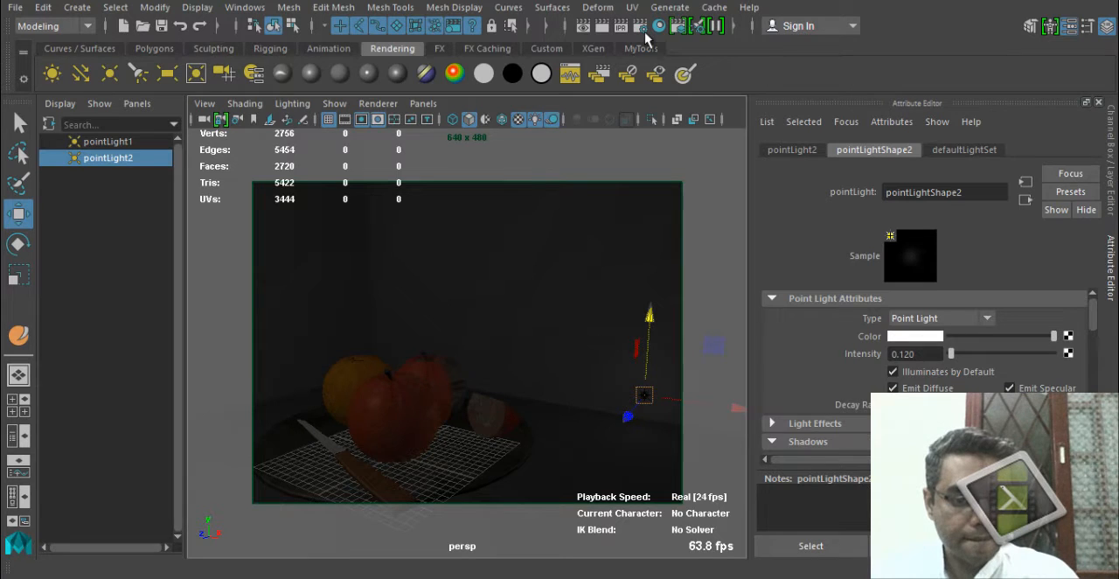
Render the fruit plate close up at 1024 x 768, inspect the whole image and close it.
left_click(601, 25)
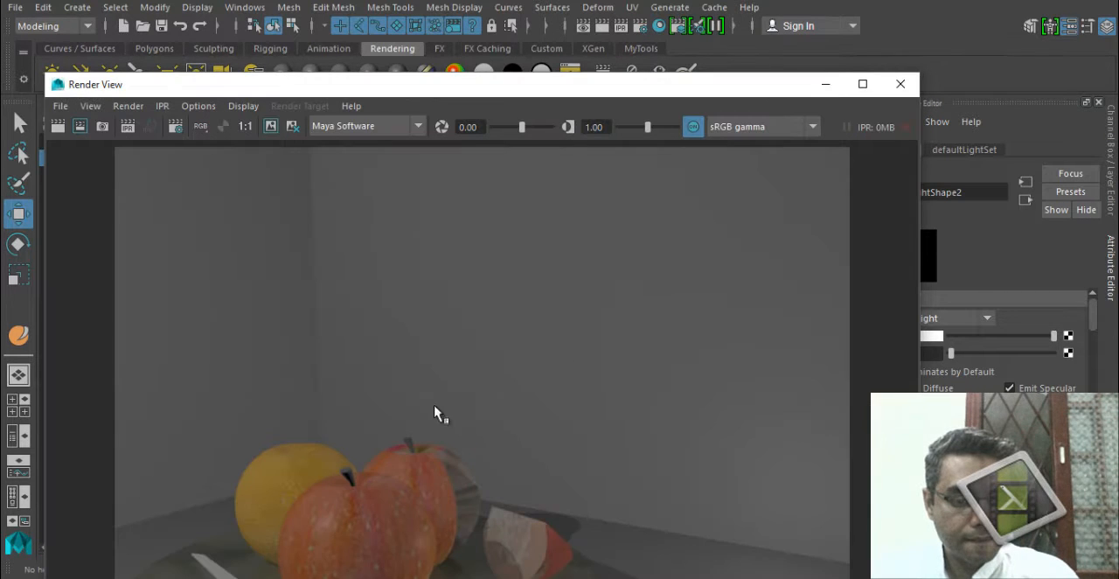
scroll(437, 400, "down", 3)
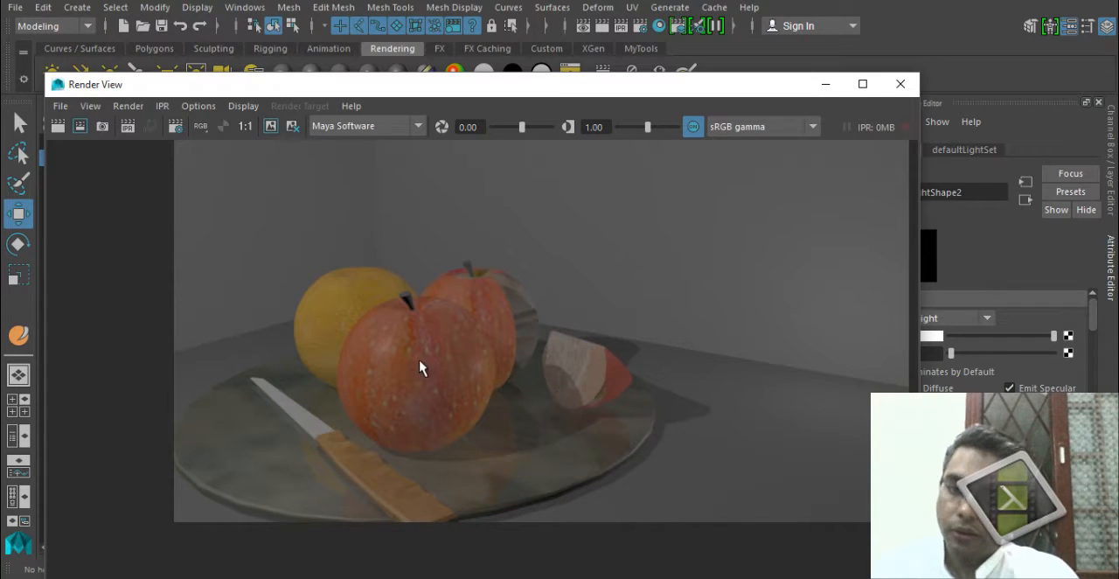
left_click(900, 84)
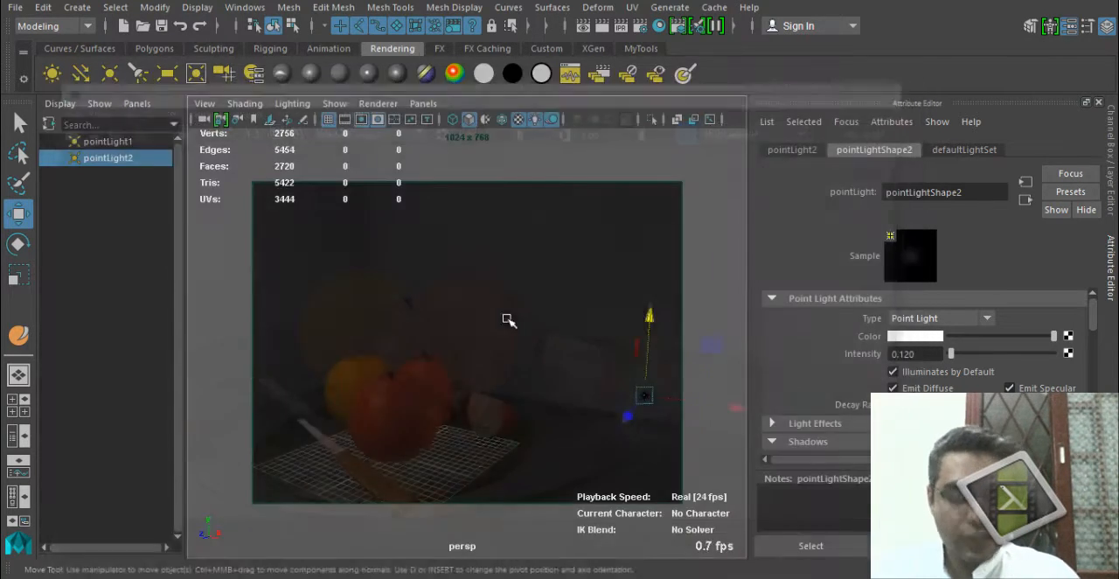
Select the first point light above the plate and lower its intensity to 0.09.
left_click_drag(507, 317, 668, 394, "alt")
left_click_drag(515, 381, 255, 378, "alt")
right_click_drag(301, 398, 344, 405, "alt")
middle_click_drag(397, 378, 420, 378, "alt")
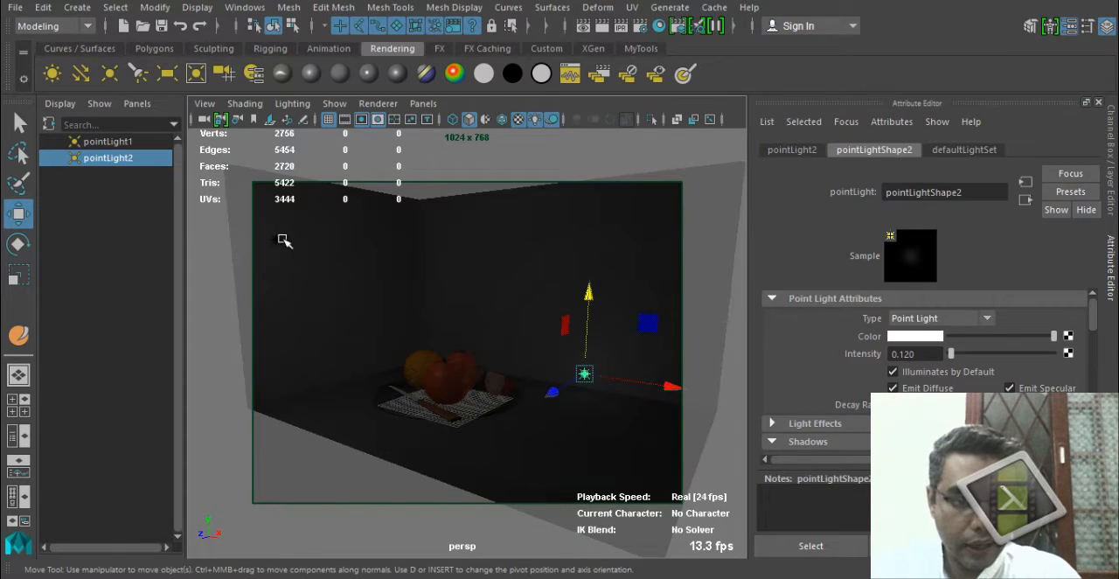
left_click(284, 240)
left_click(274, 239)
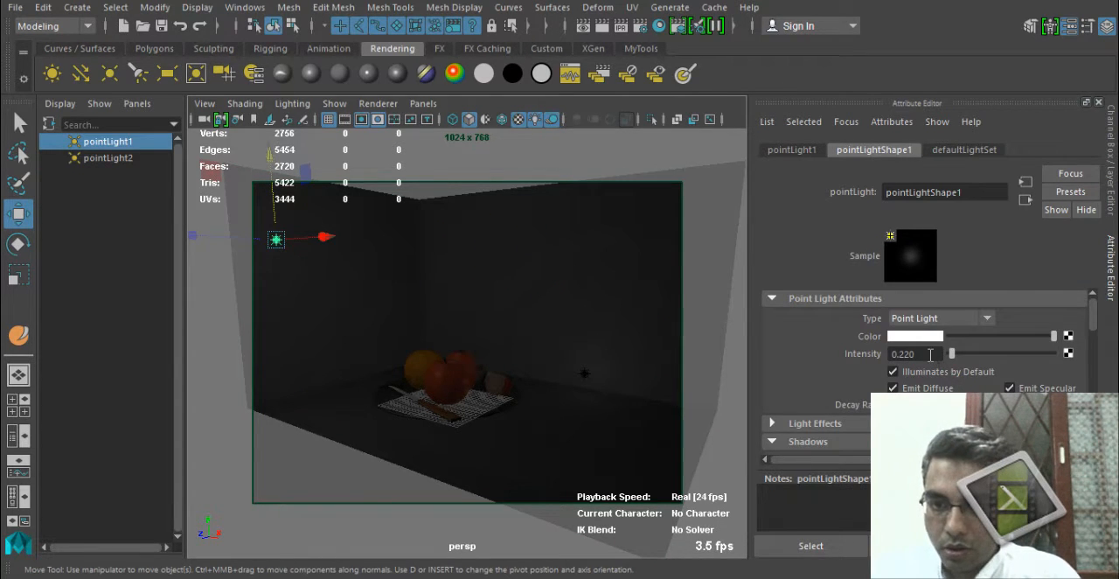
left_click_drag(930, 350, 925, 350, "ctrl")
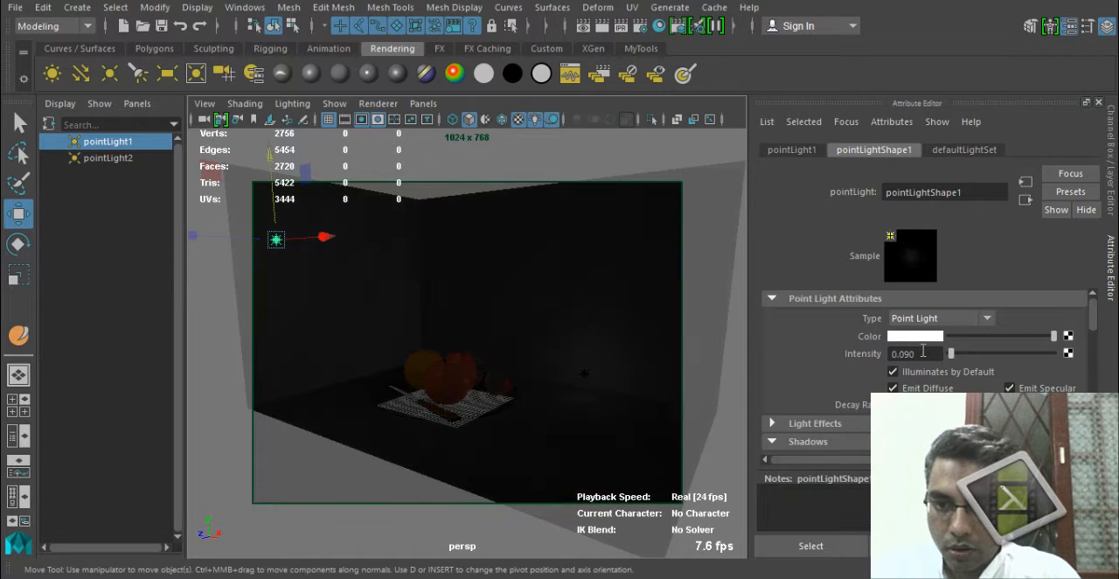
Reselect the first point light and set its intensity to 0.1.
left_click(449, 361)
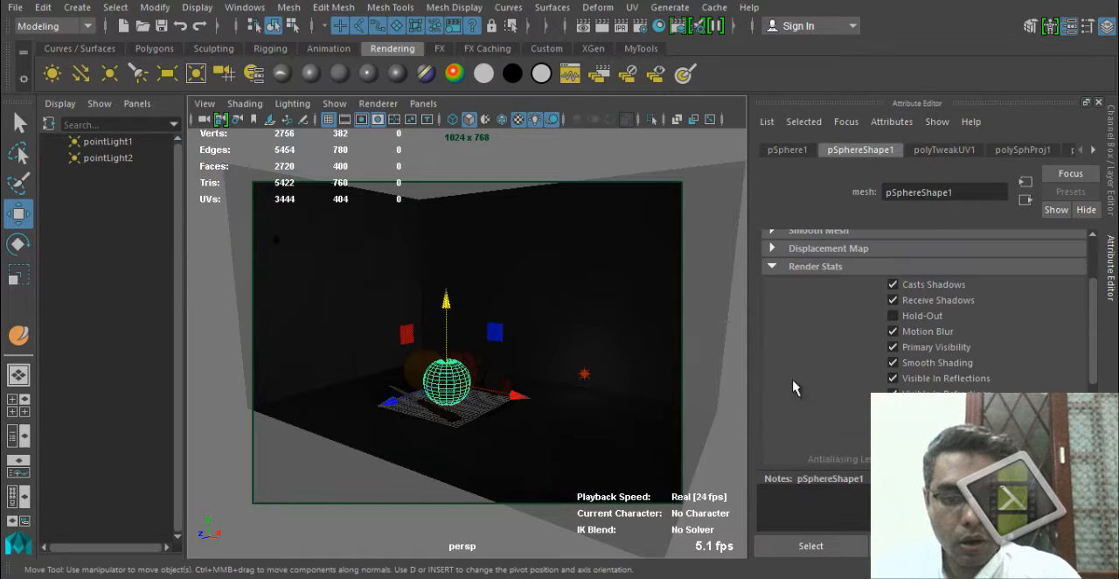
left_click(1093, 152)
left_click_drag(386, 503, 378, 501, "alt")
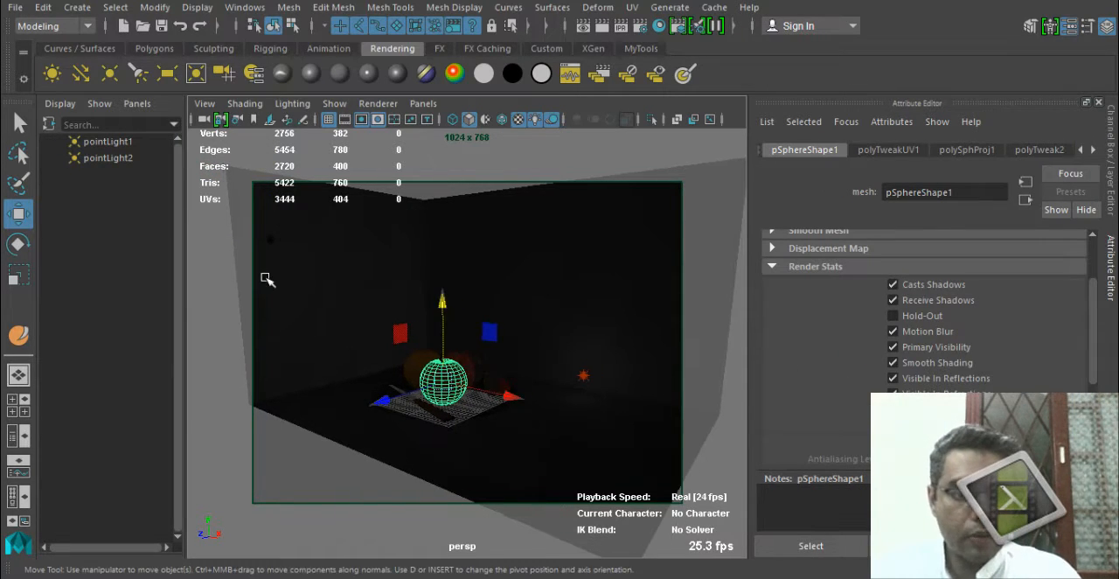
left_click(269, 238)
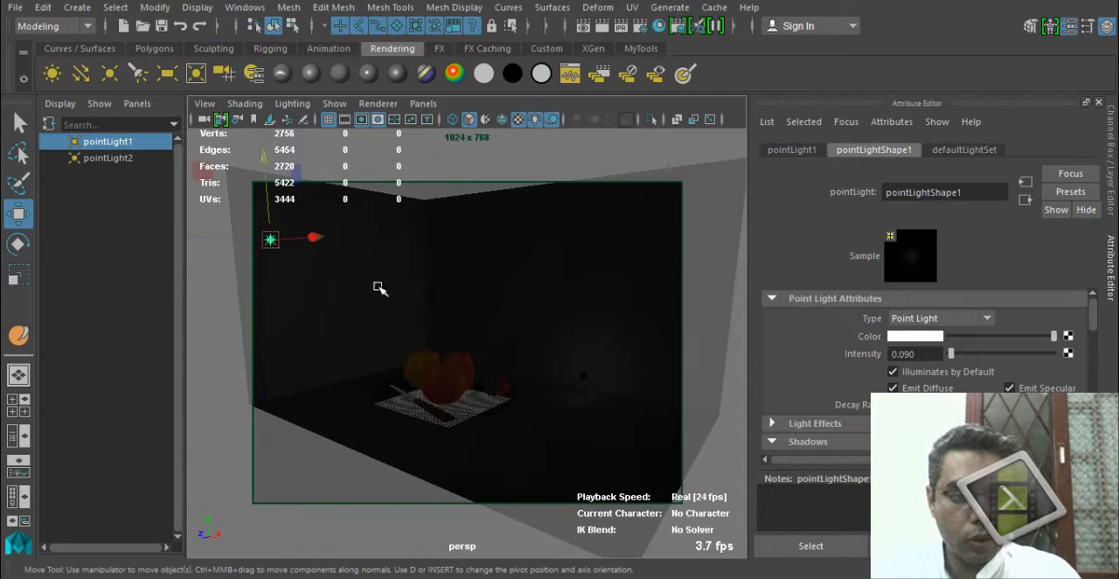
left_click(921, 356)
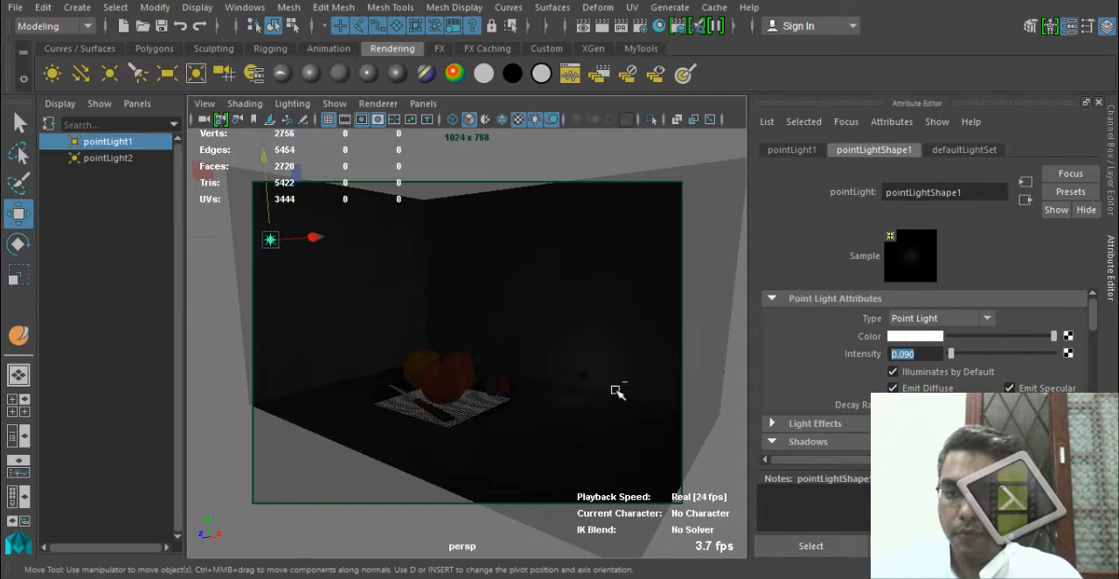
type(".")
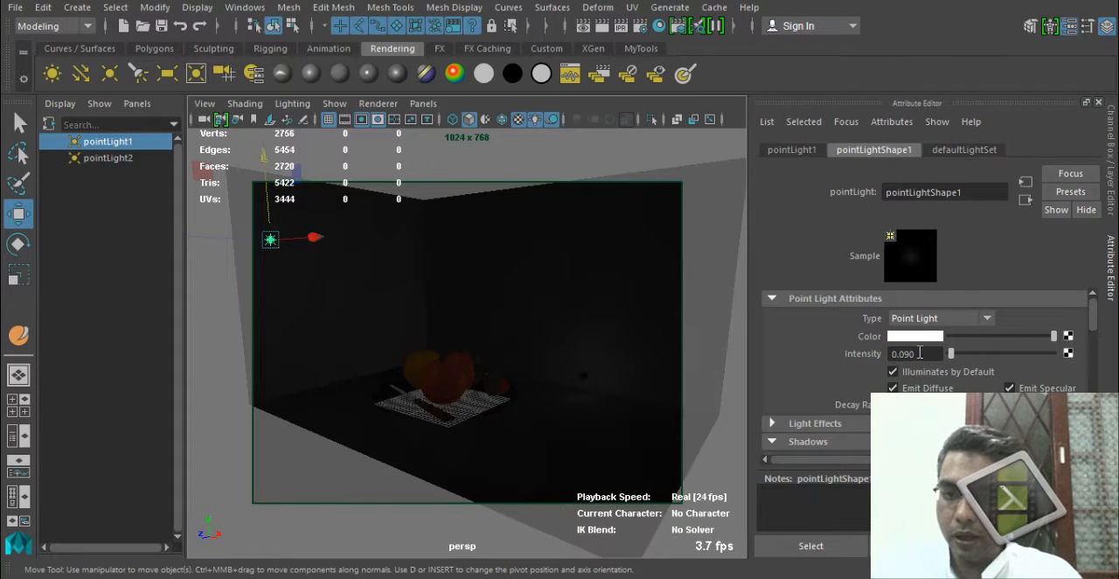
Render the fruit plate from a closer, higher angle to judge the dimmer first light, and close the result.
right_click_drag(508, 416, 552, 476, "alt")
middle_click_drag(516, 428, 465, 337, "alt")
left_click_drag(465, 341, 542, 315, "alt")
left_click(602, 26)
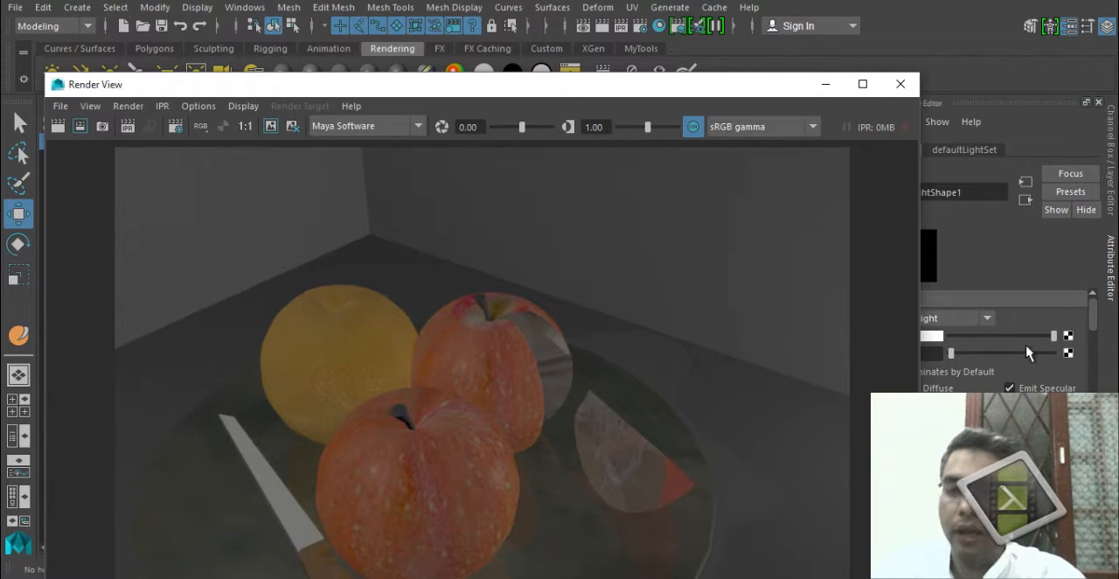
left_click(861, 83)
left_click(643, 103)
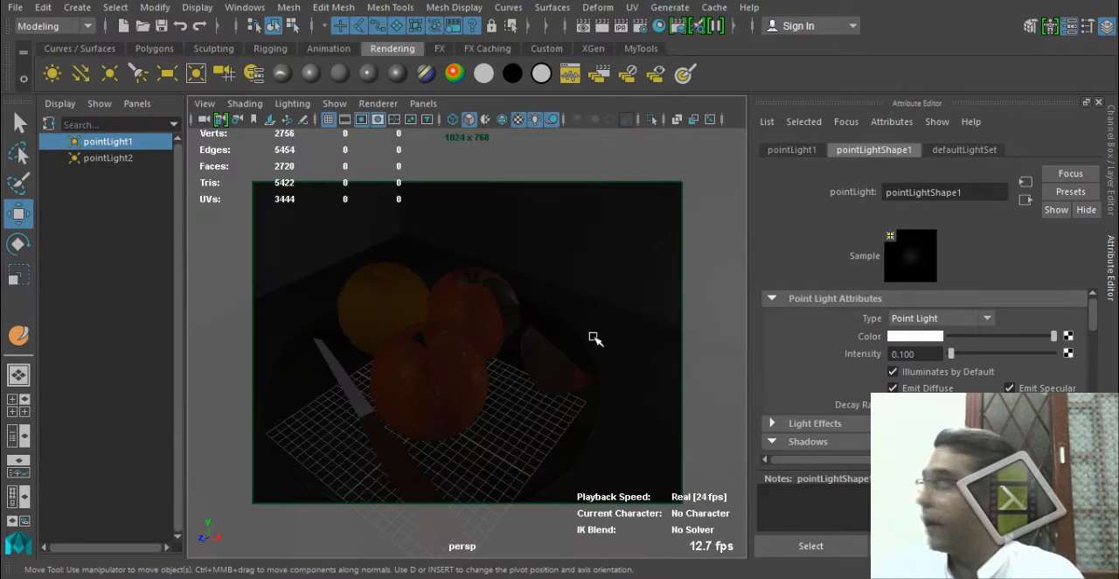
Place a plain polygon sphere between the front apple and the apple slice and render it to compare its brightness.
left_click(154, 48)
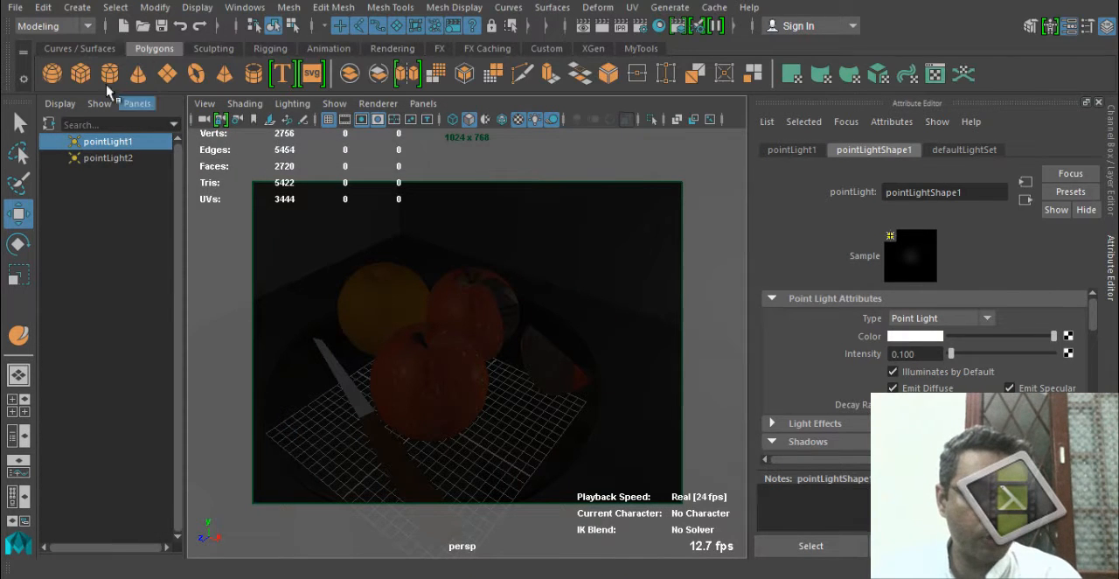
left_click(52, 74)
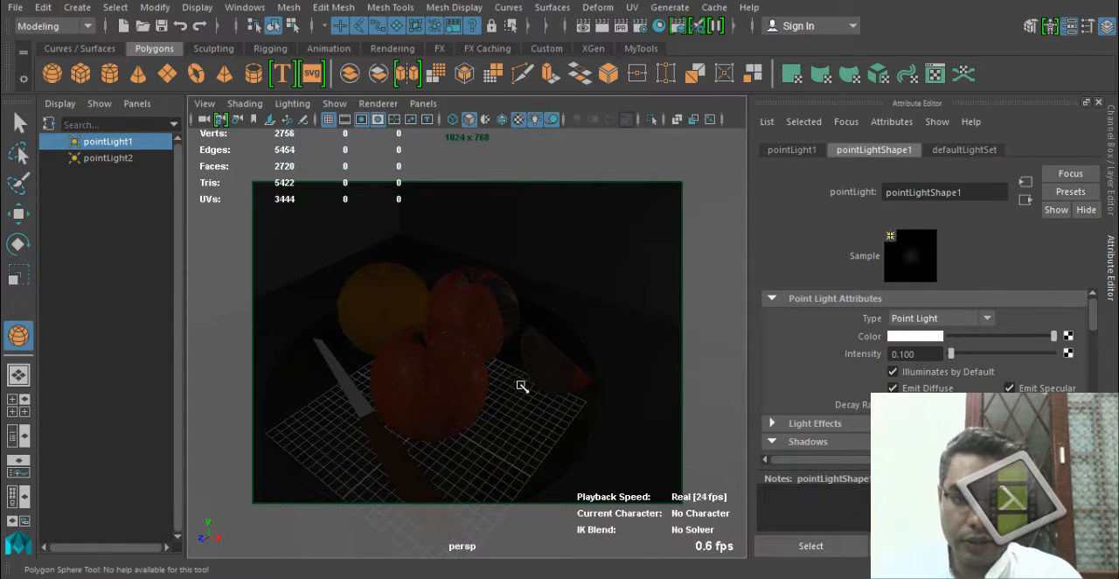
left_click_drag(520, 385, 532, 399)
left_click_drag(519, 304, 524, 263)
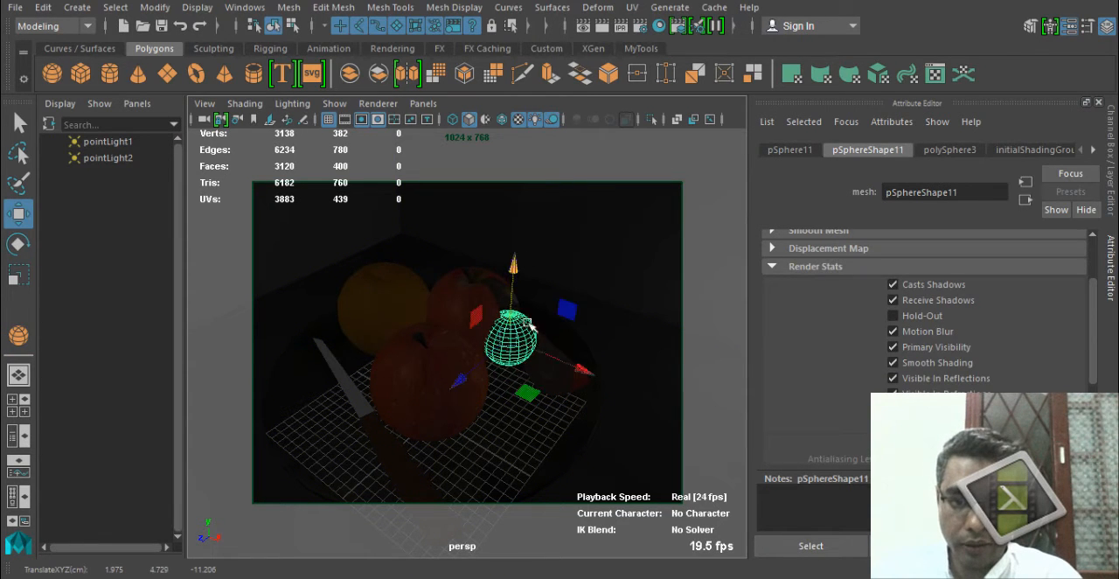
left_click_drag(526, 393, 529, 422)
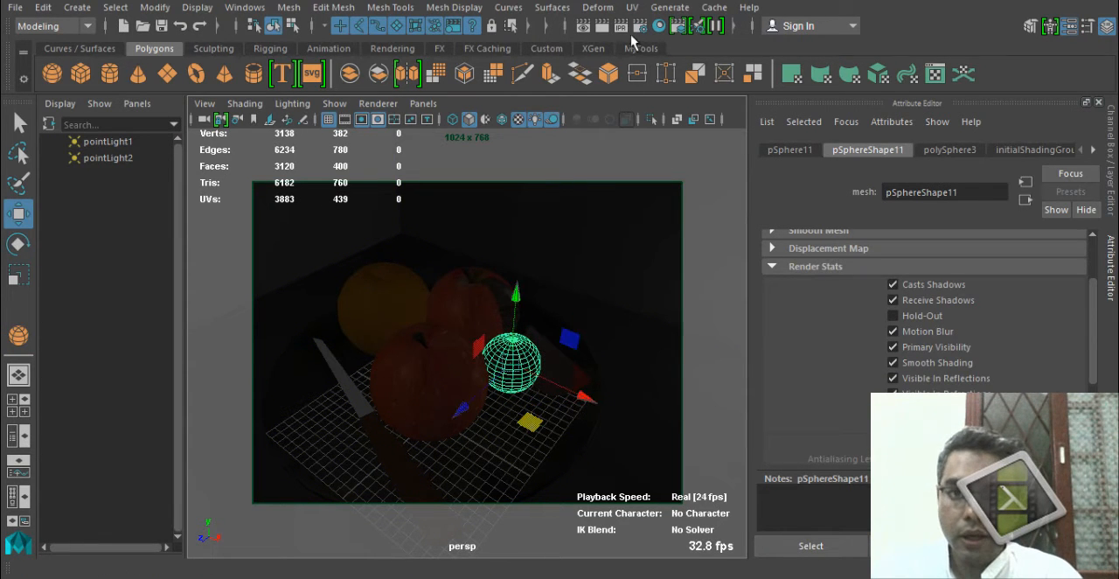
left_click(601, 26)
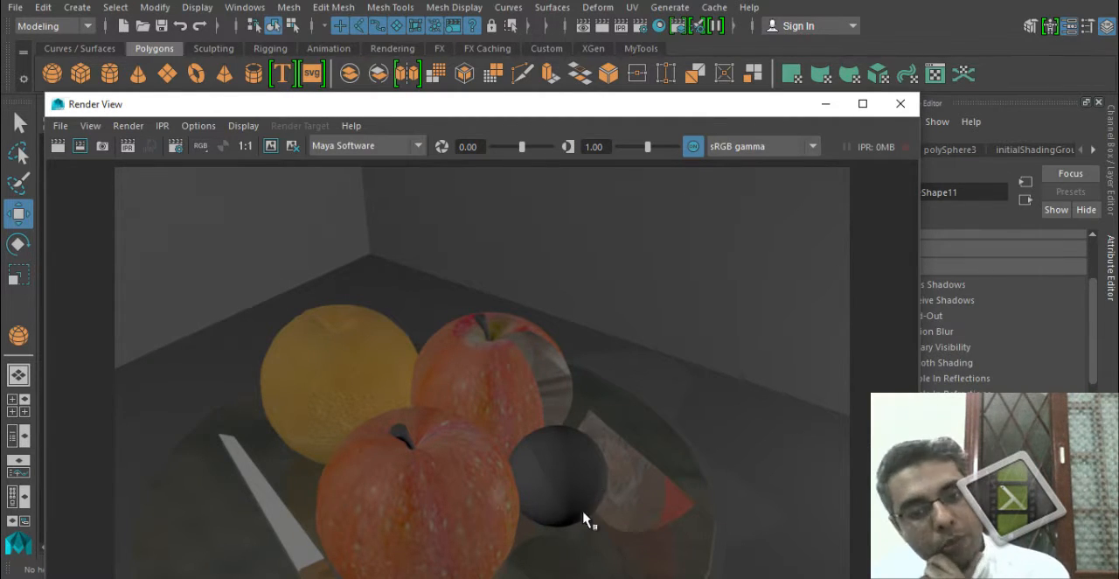
left_click(900, 103)
Lower the Ambient Color of the front apple's Apple_MT material to nearly black.
left_click_drag(552, 358, 437, 348)
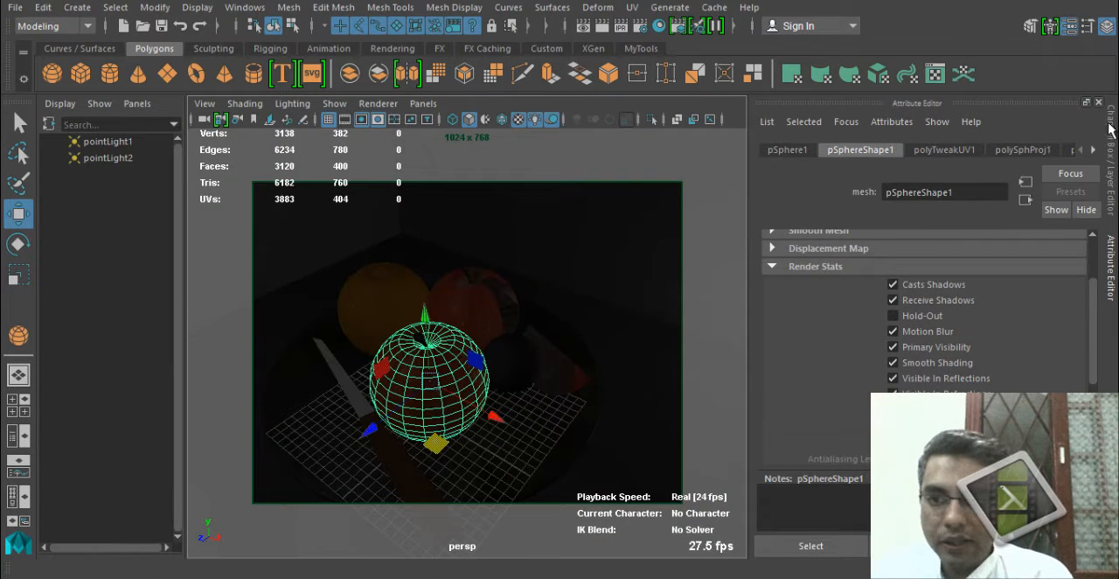
right_click(461, 346)
mouse_move(488, 557)
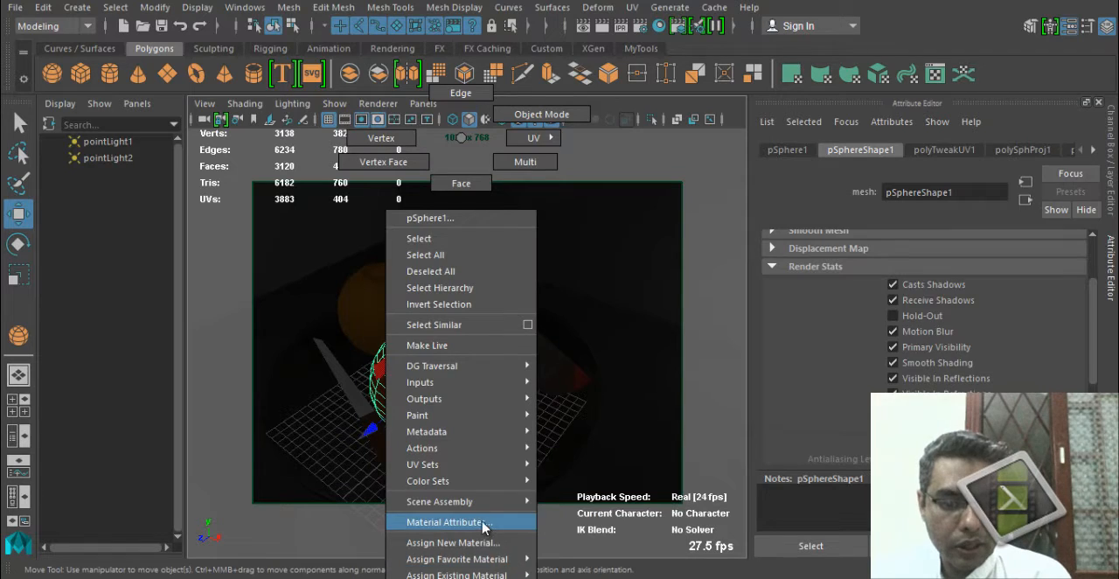
left_click(486, 522)
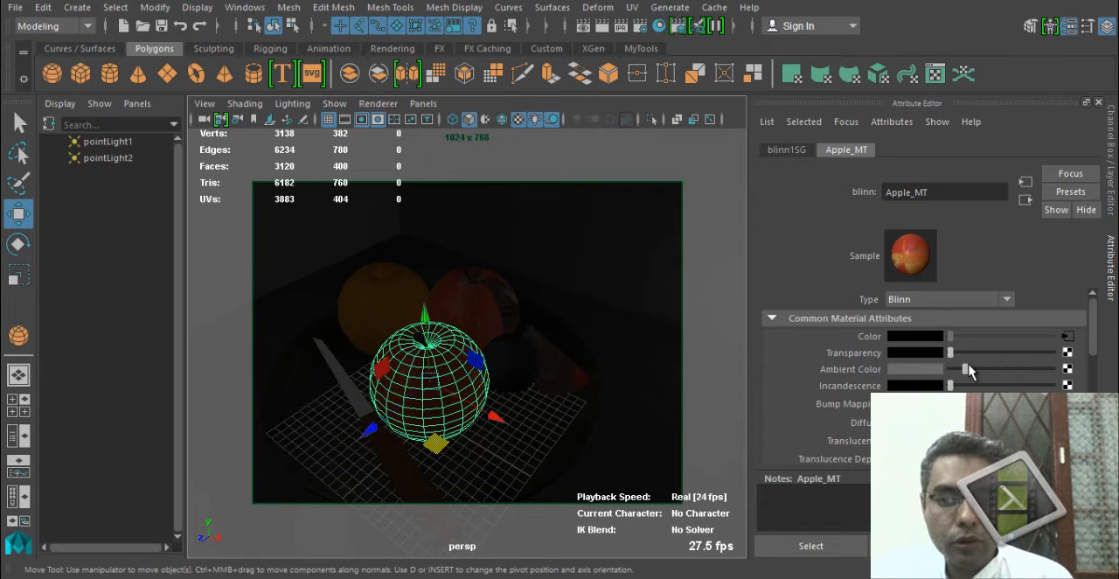
mouse_move(969, 372)
left_mouse_down()
mouse_move(917, 374)
mouse_move(955, 370)
left_mouse_up()
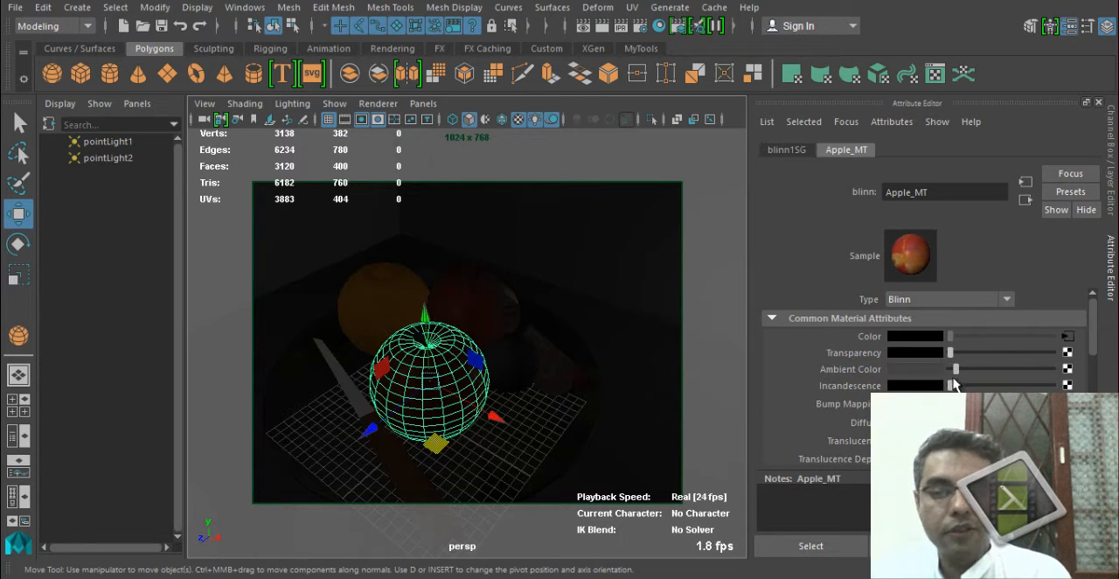
Check the darkened apple from several angles inside the room and save the scene.
right_click_drag(571, 347, 473, 343, "alt")
left_click_drag(473, 343, 364, 265, "alt")
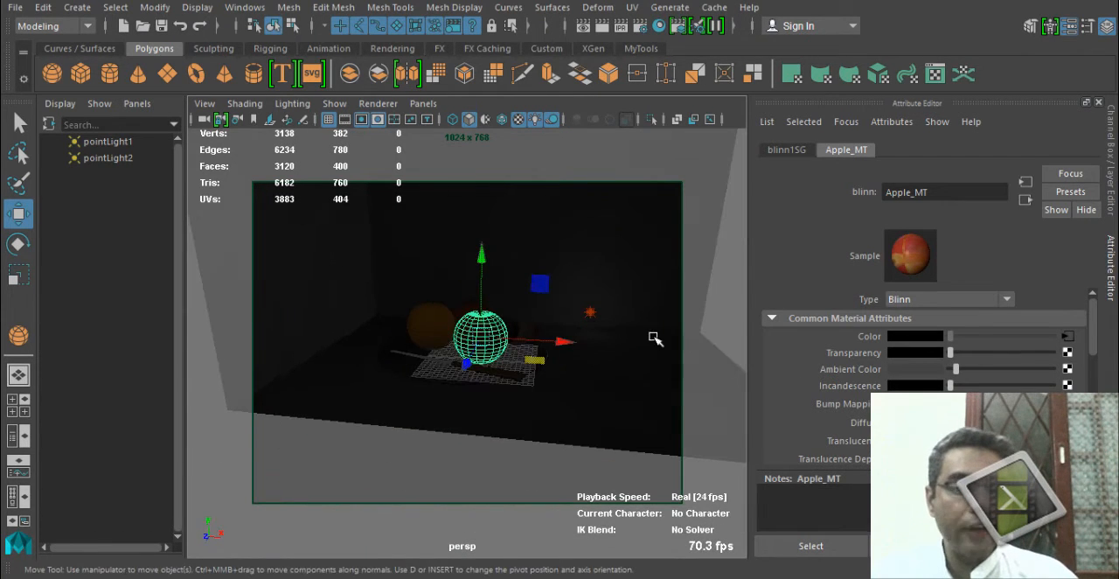
left_click_drag(486, 370, 437, 300, "alt")
left_click_drag(547, 366, 699, 348, "alt")
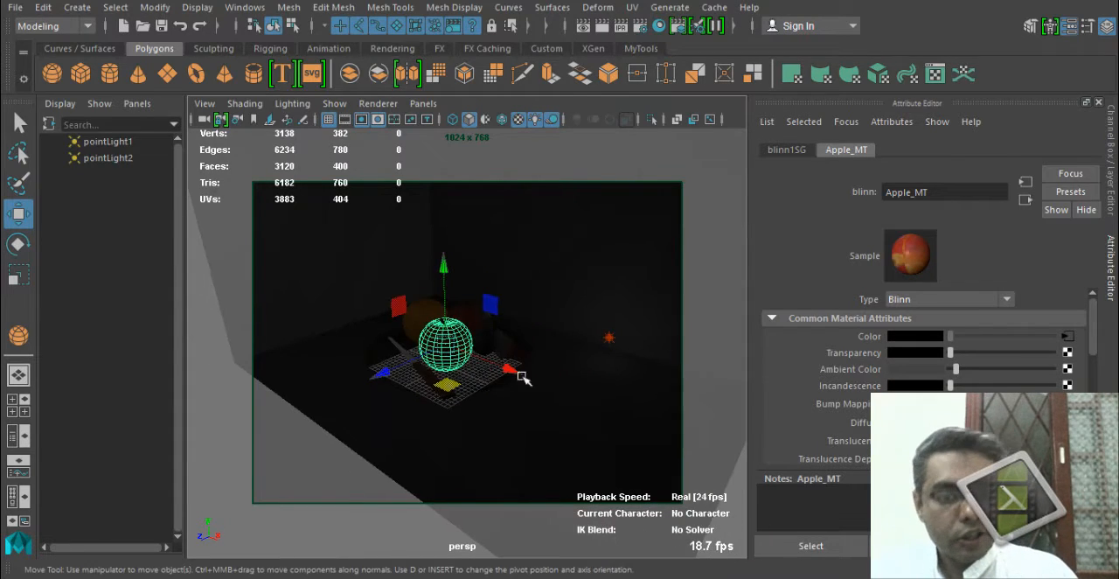
left_click_drag(522, 376, 539, 389, "alt")
right_click_drag(539, 390, 617, 415, "alt")
left_click_drag(617, 414, 554, 402, "alt")
right_click_drag(554, 402, 521, 409, "alt")
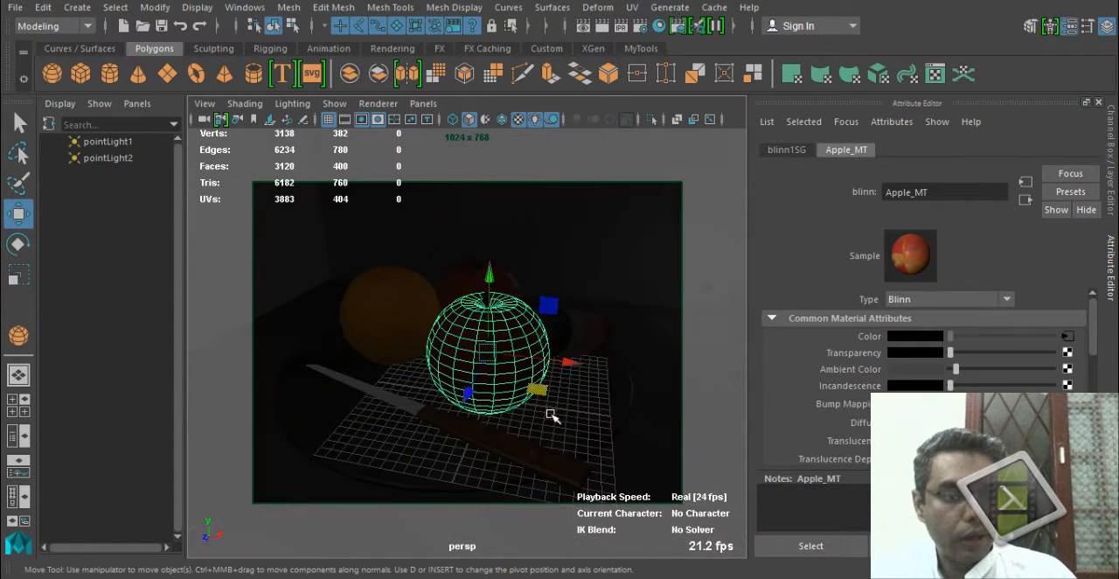
key("ctrl+s")
Delete the plain test sphere beside the front apple.
left_click(522, 303)
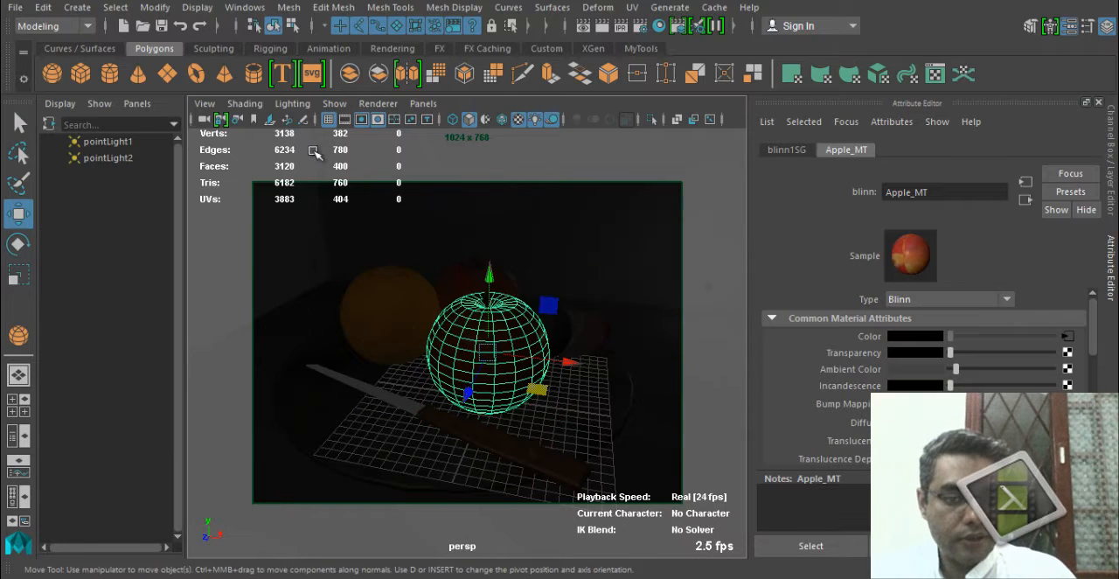
left_click_drag(402, 189, 499, 290, "alt")
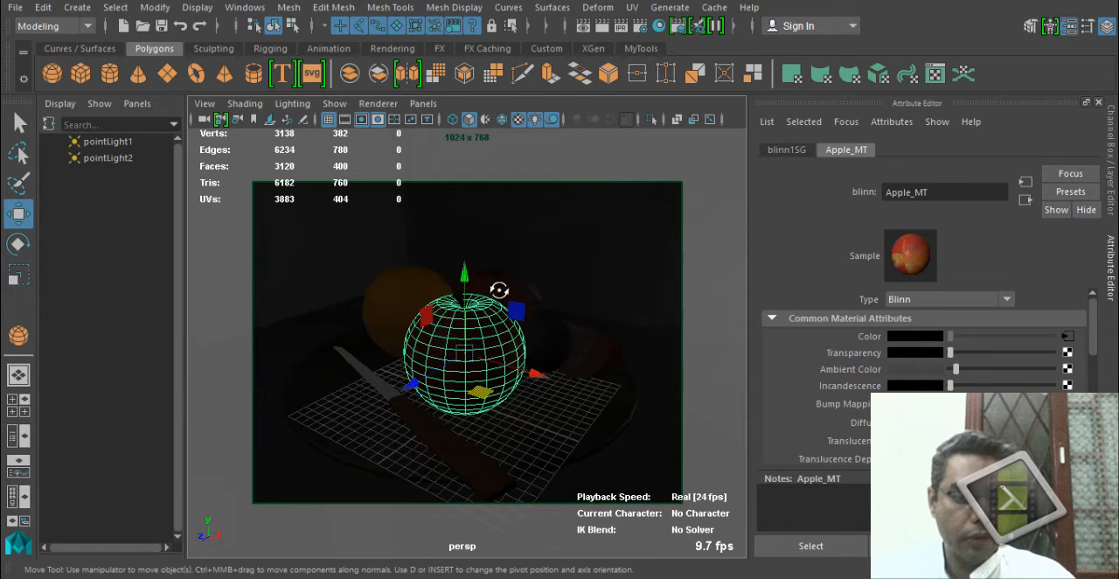
left_click(602, 317)
left_click(585, 350)
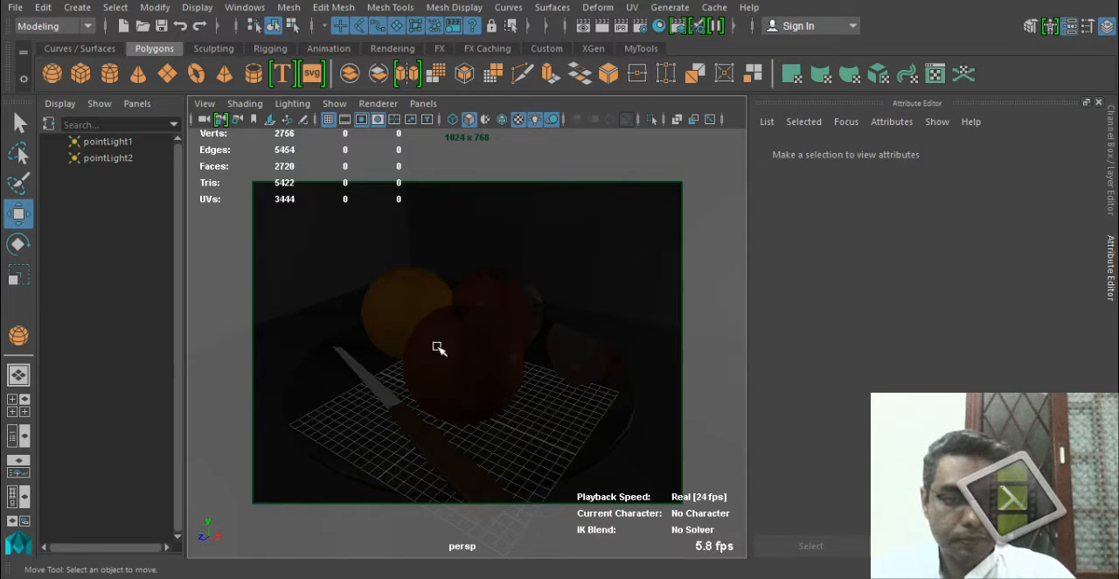
Render the fruit plate again and enlarge the result to judge the front apple's reduced ambient color.
left_click(596, 26)
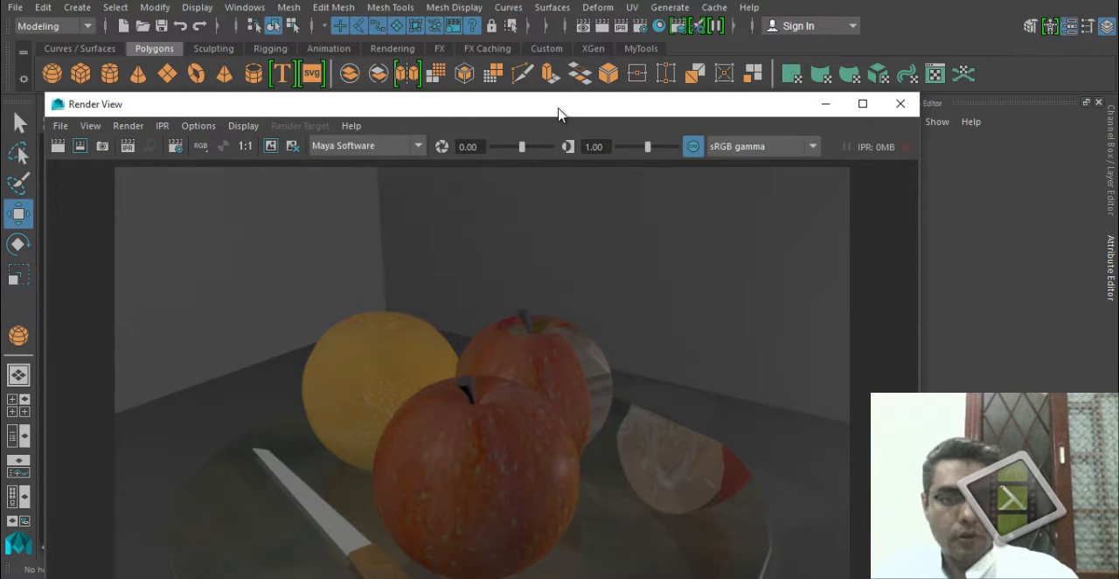
double_click(557, 115)
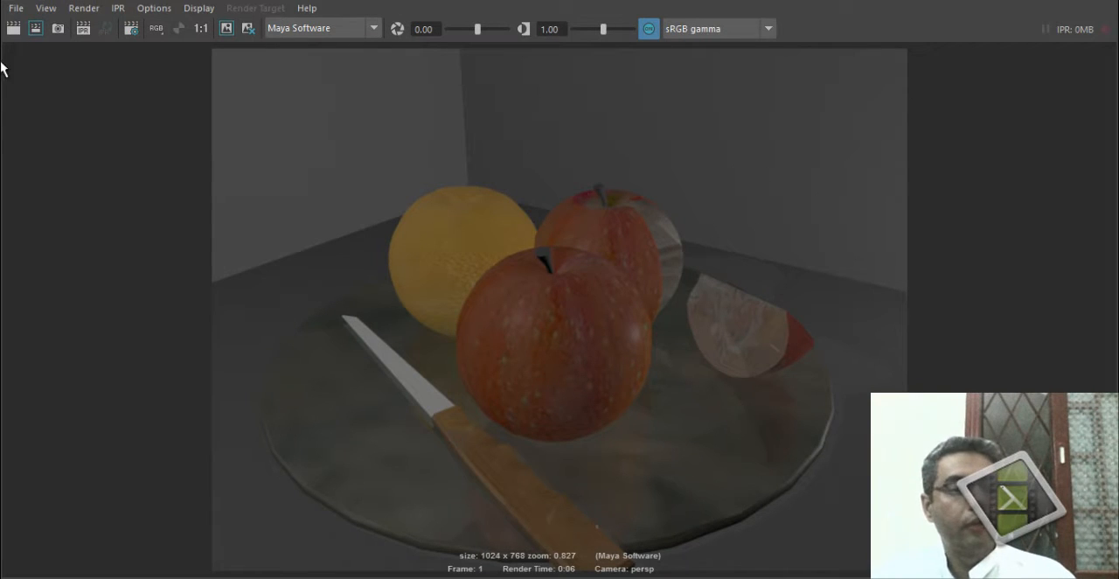
Open the LCD.mb scene without saving the changes to Fruits.mb, and dismiss the Hypershade window.
left_click(17, 9)
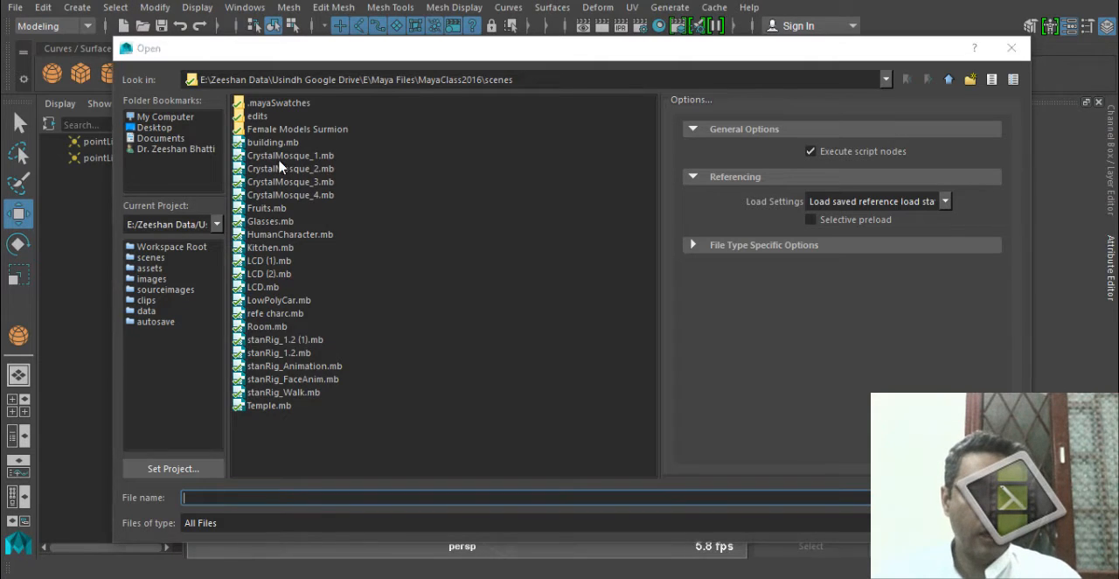
left_click(281, 145)
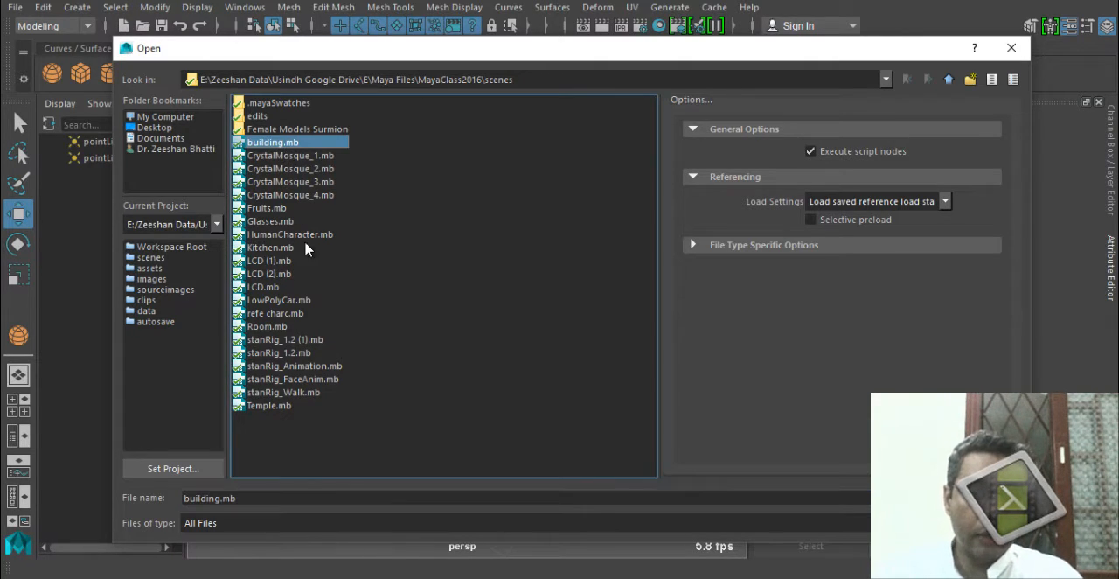
left_click(287, 223)
left_click(281, 249)
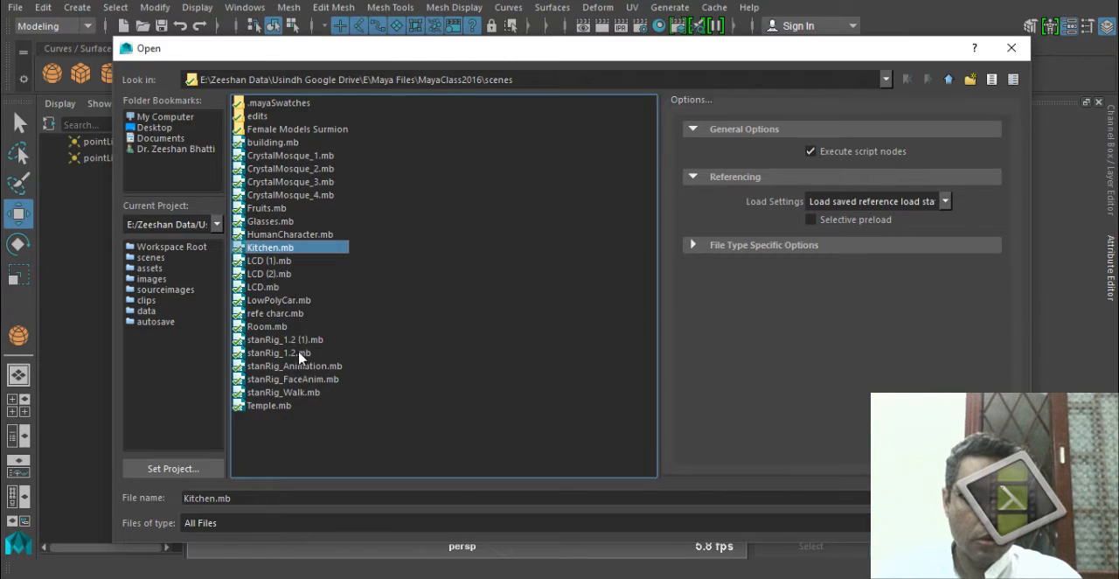
left_click(286, 326)
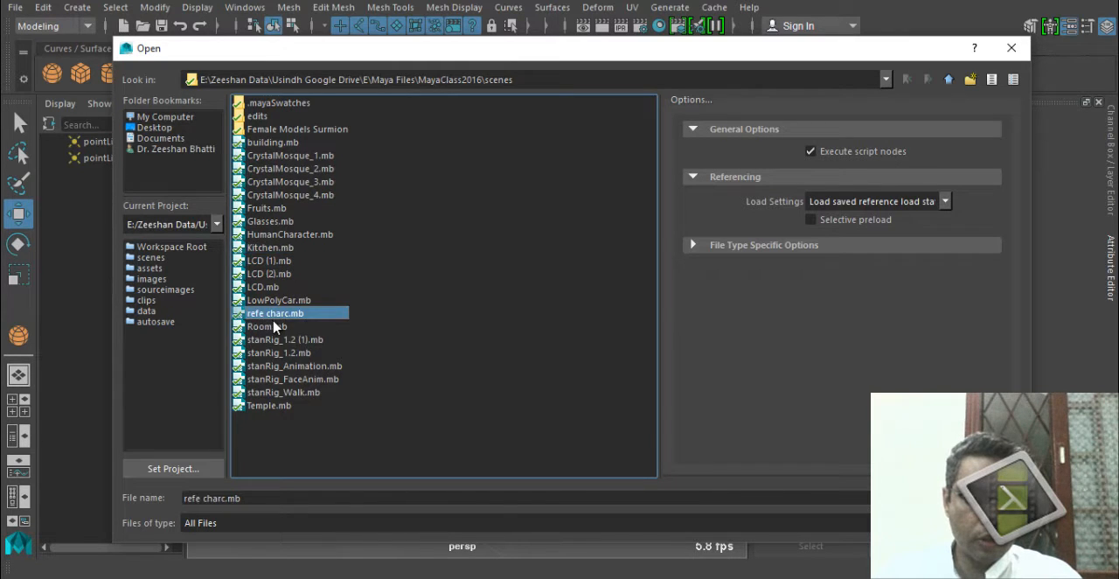
left_click(276, 407)
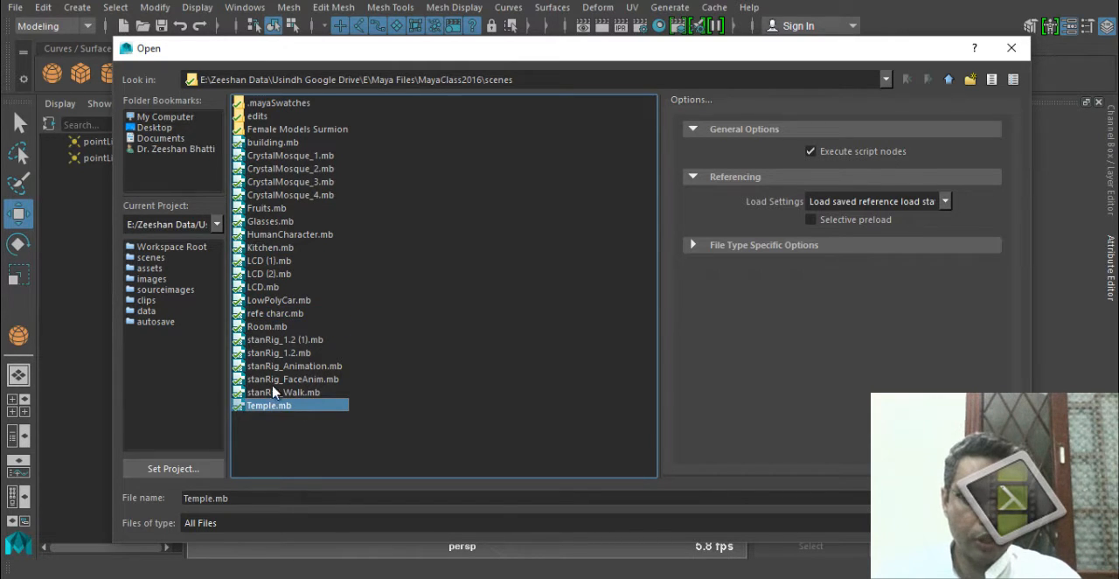
left_click(261, 288)
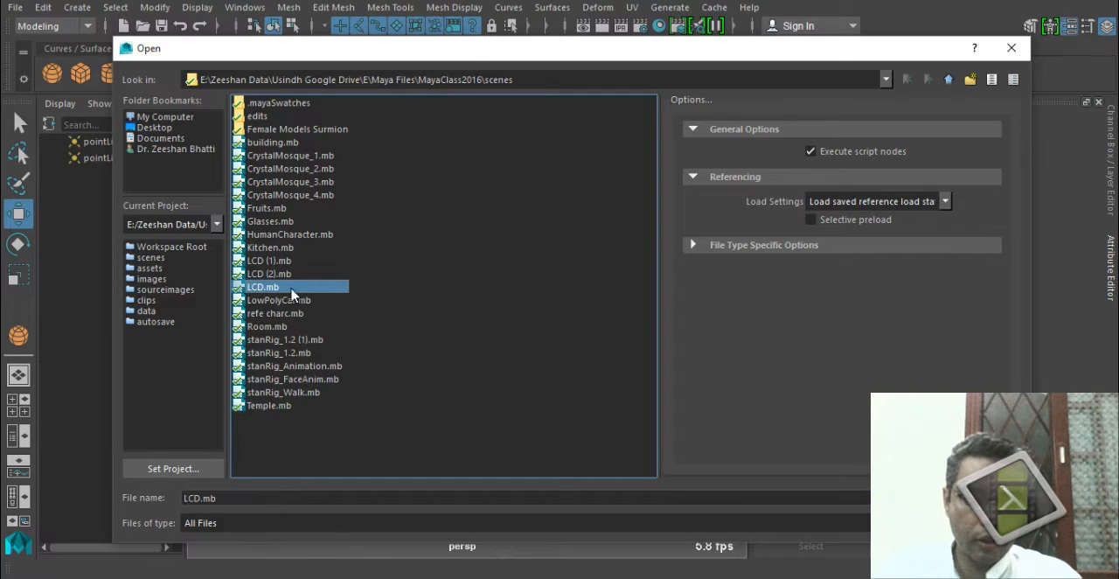
left_click(294, 273)
double_click(295, 287)
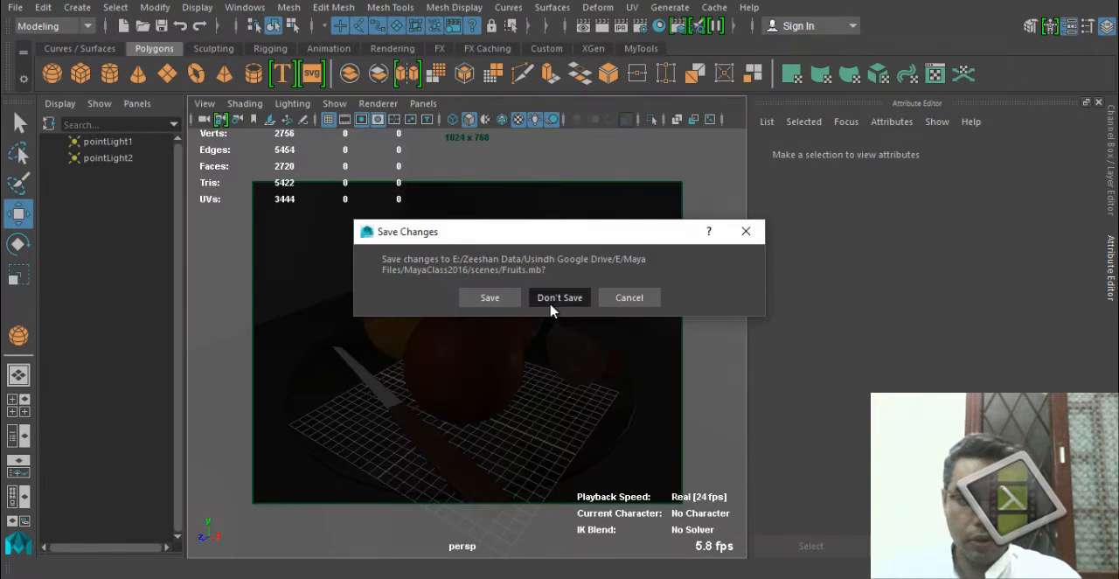
left_click(550, 300)
left_click(516, 303)
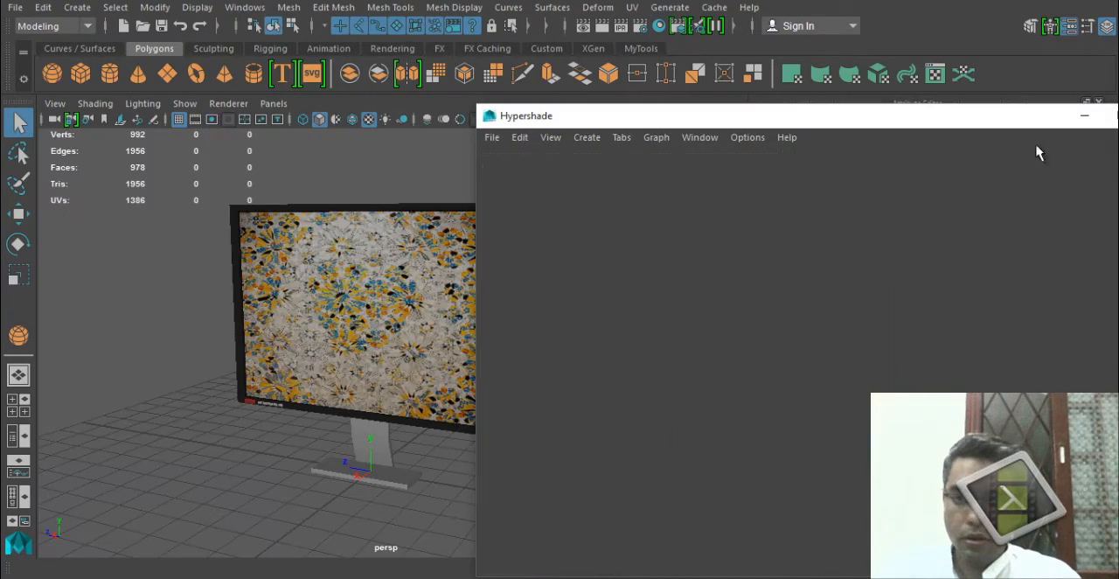
left_click(1103, 121)
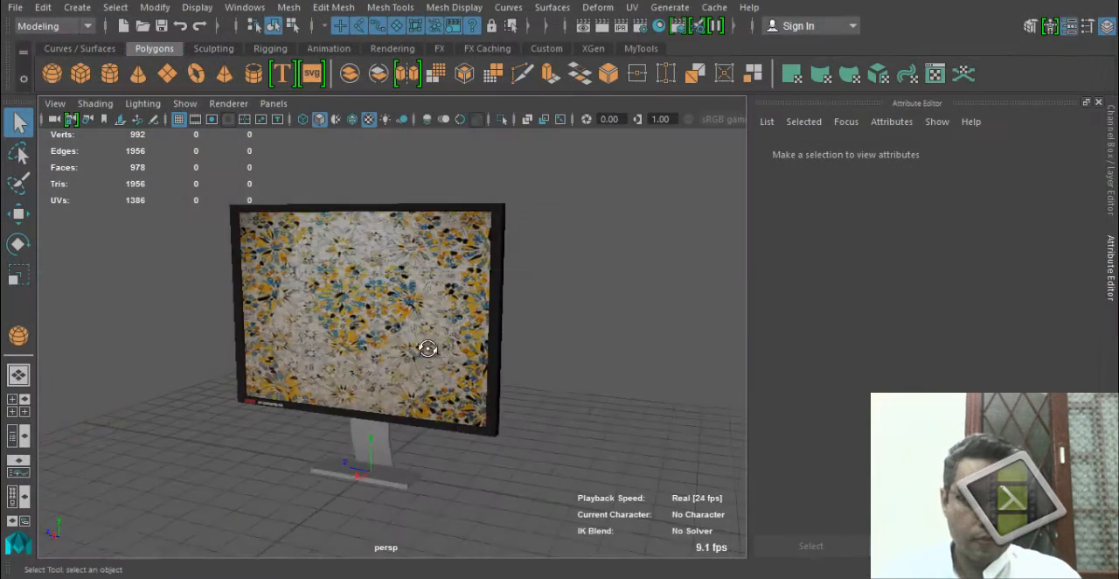
Create a very large polygon plane around the monitor as a floor.
left_click_drag(262, 332, 381, 407, "alt")
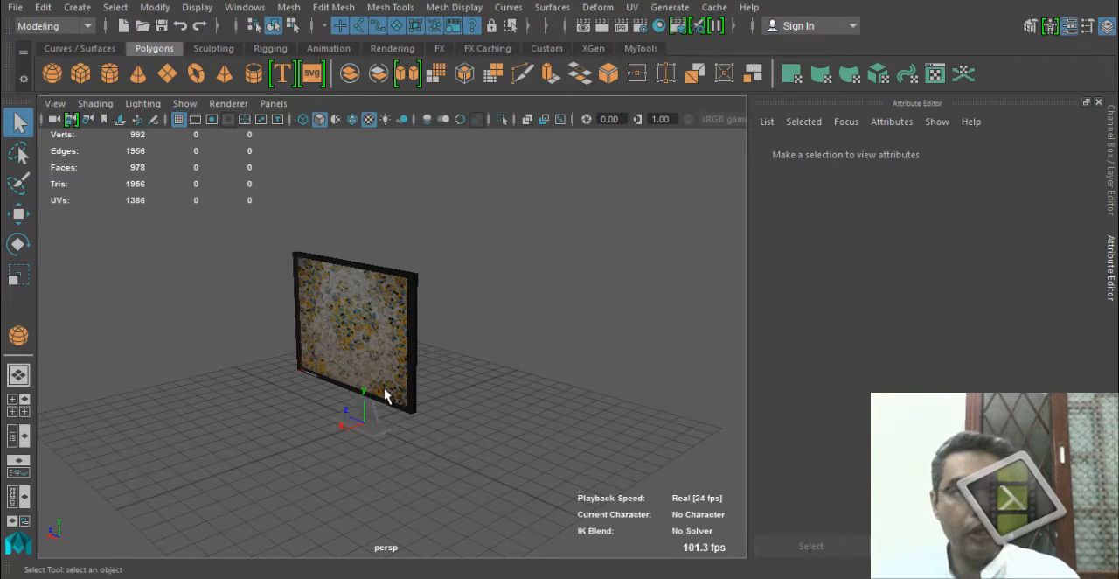
left_click_drag(375, 342, 306, 349, "alt")
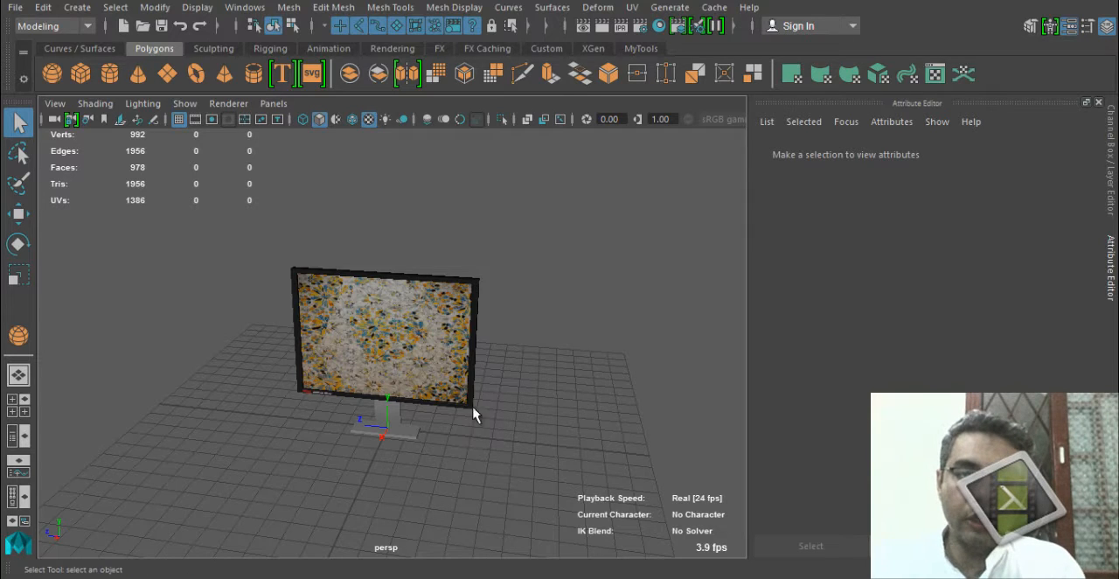
left_click_drag(472, 414, 274, 332, "alt")
left_click(167, 73)
left_click_drag(213, 229, 827, 465)
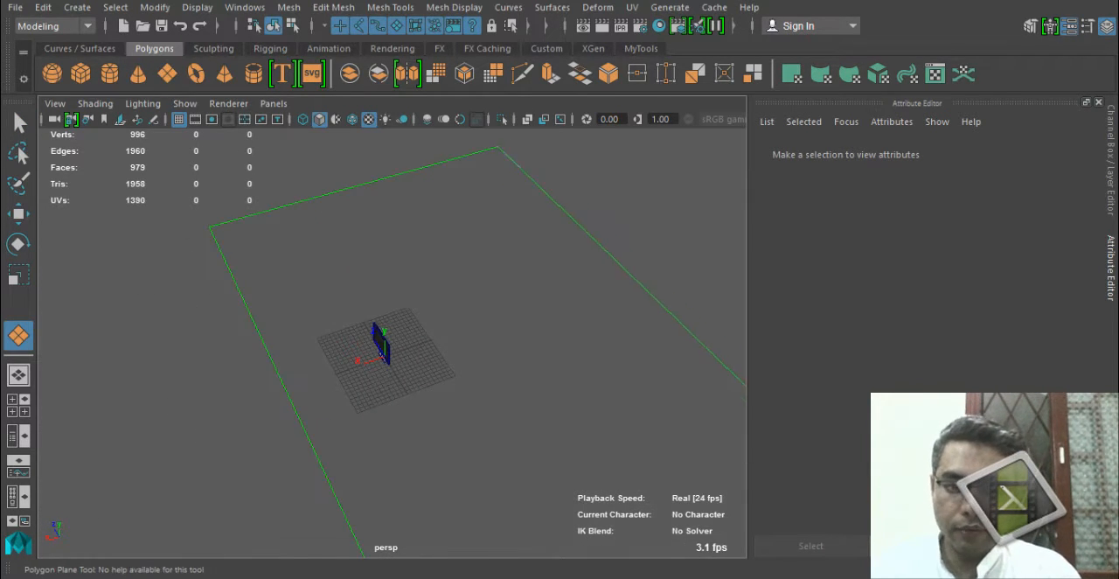
left_click_drag(412, 423, 329, 342, "alt")
Scale the floor plane and move it so that its center lies near the monitor's stand.
key("r")
left_click_drag(400, 382, 445, 393)
key("w")
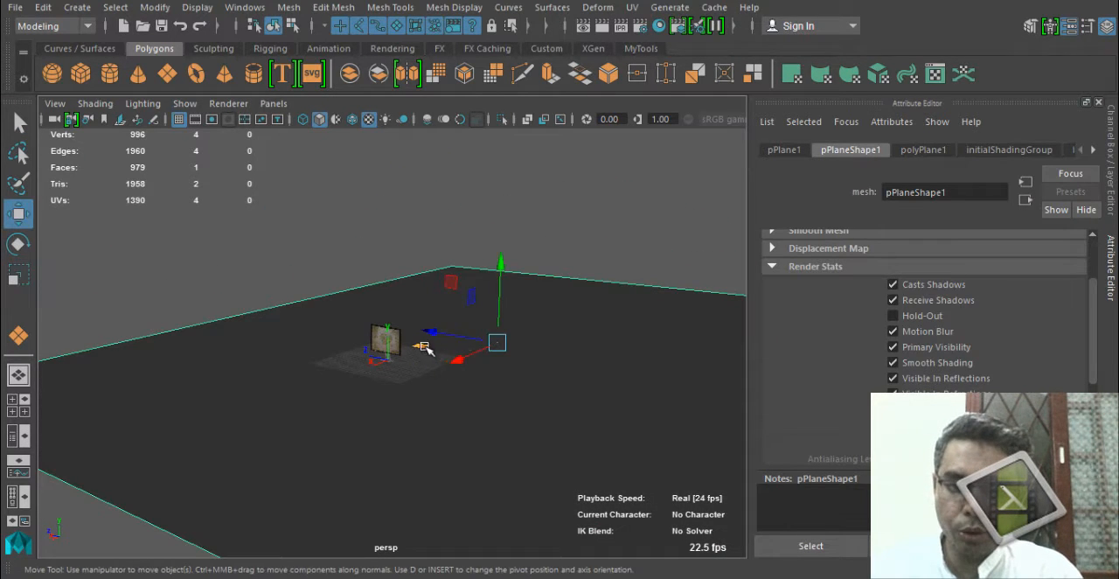
left_click_drag(425, 346, 406, 348)
left_click_drag(338, 393, 344, 419, "alt")
left_click_drag(392, 330, 303, 381)
Raise the floor plane slightly so that it meets the base of the monitor's stand.
scroll(437, 411, "up", 5)
left_click_drag(500, 437, 384, 376, "alt")
scroll(420, 418, "up", 8)
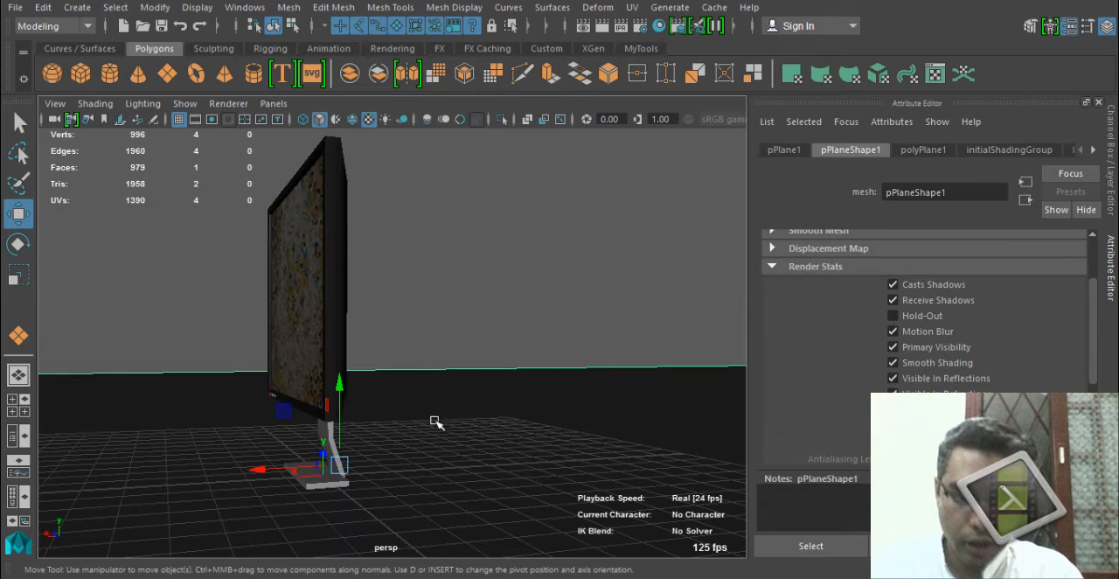
key("space")
left_click_drag(399, 445, 454, 297, "alt")
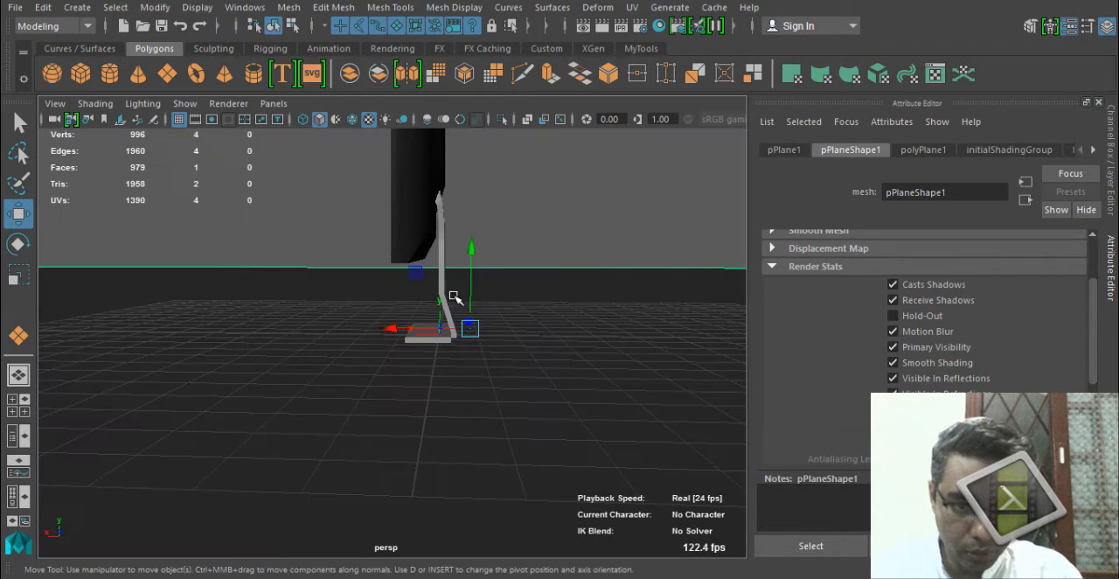
left_click_drag(472, 252, 473, 249)
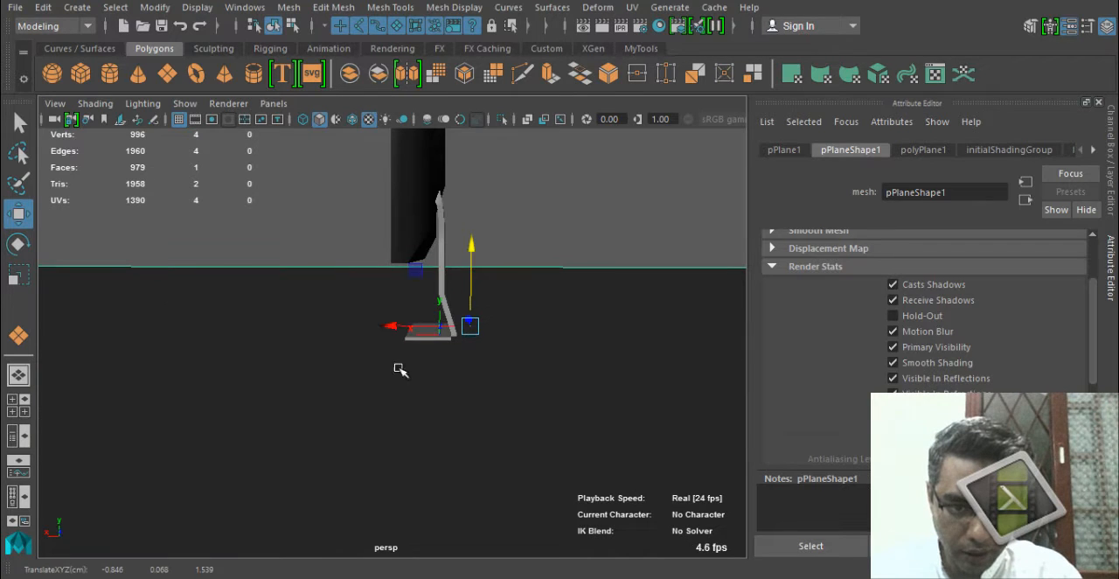
Assign a new Blinn material to the floor plane.
left_click_drag(399, 370, 219, 269, "alt")
right_click_drag(219, 138, 238, 544)
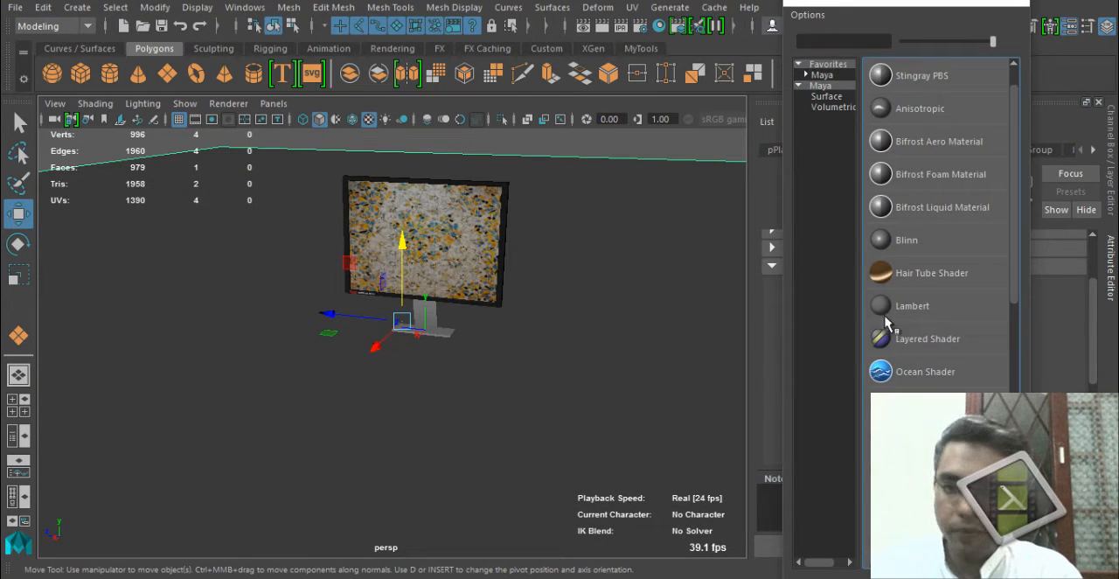
left_click(914, 240)
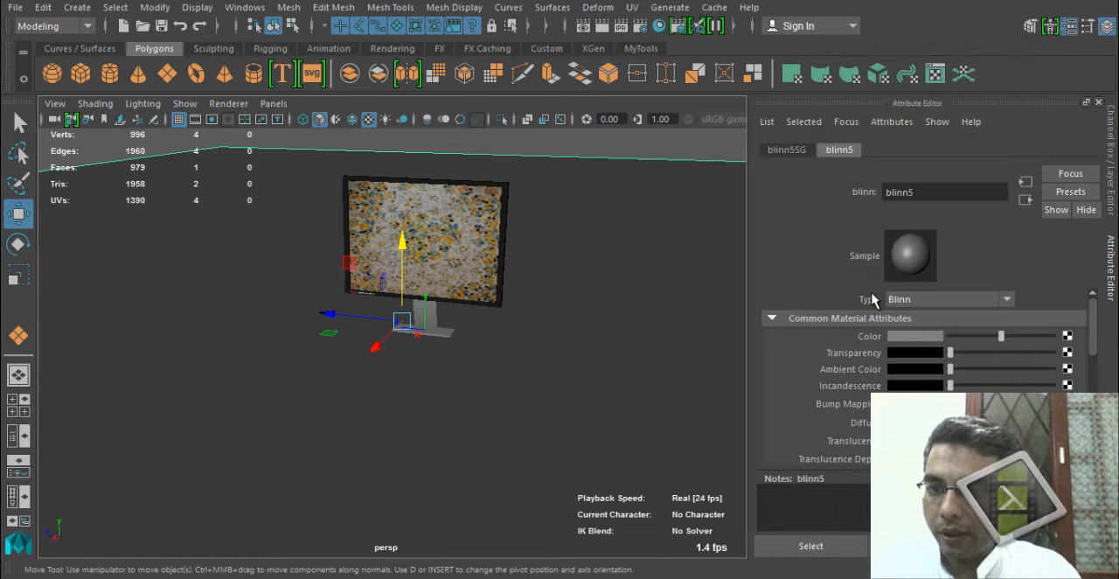
Set the floor material's Color to plain white without a texture and raise its Ambient Color slightly above black.
left_click(1066, 336)
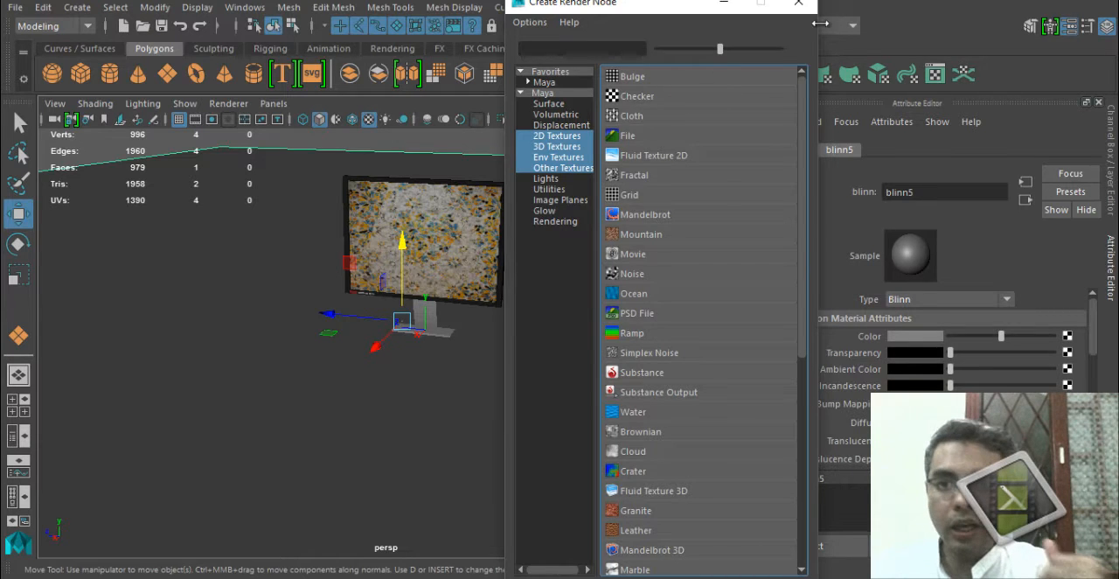
left_click(797, 3)
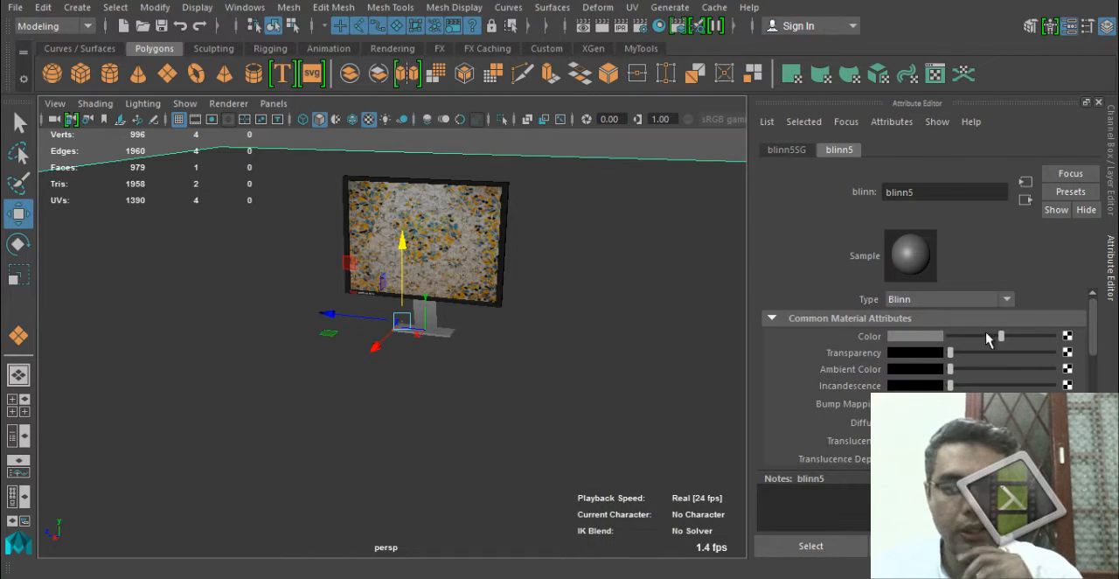
left_click_drag(1000, 336, 1052, 336)
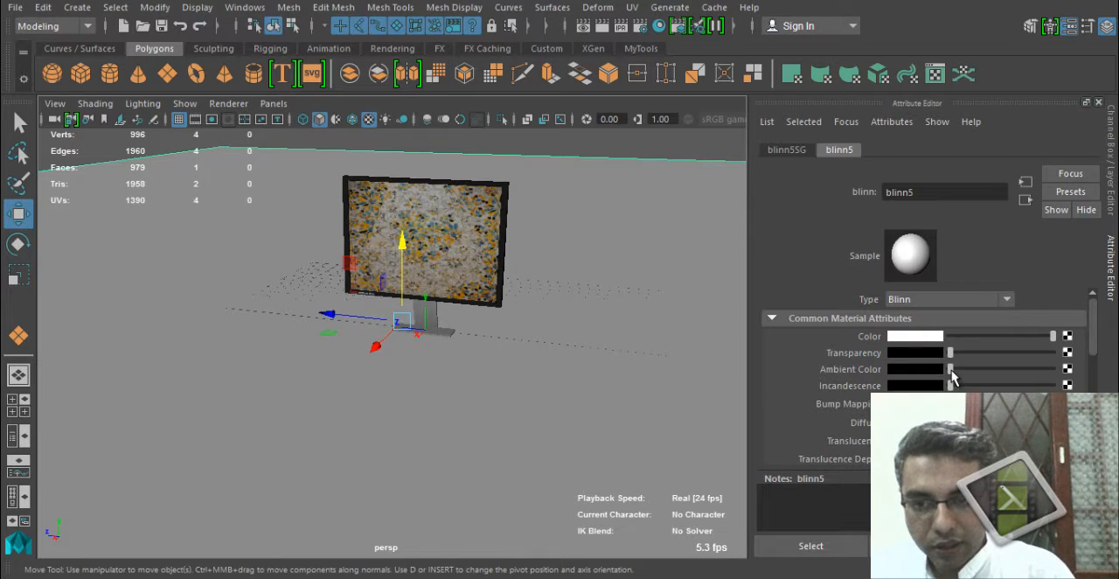
left_click_drag(951, 369, 955, 370)
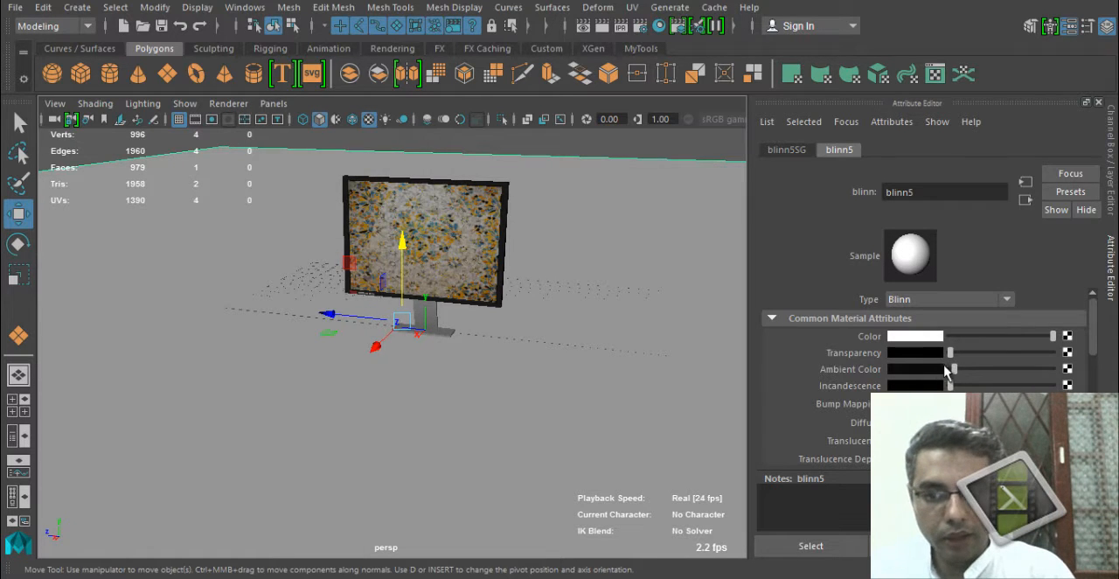
Slide the floor plane horizontally so that more of it extends behind the monitor.
left_click_drag(462, 388, 410, 394, "alt")
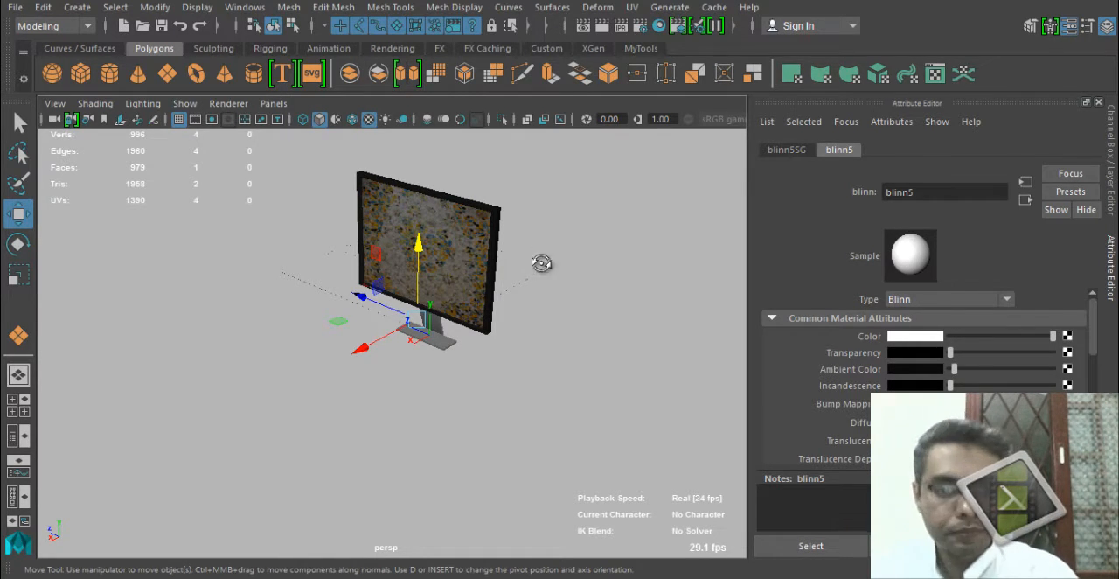
left_click_drag(545, 262, 495, 255, "alt")
right_click_drag(437, 383, 312, 324, "alt")
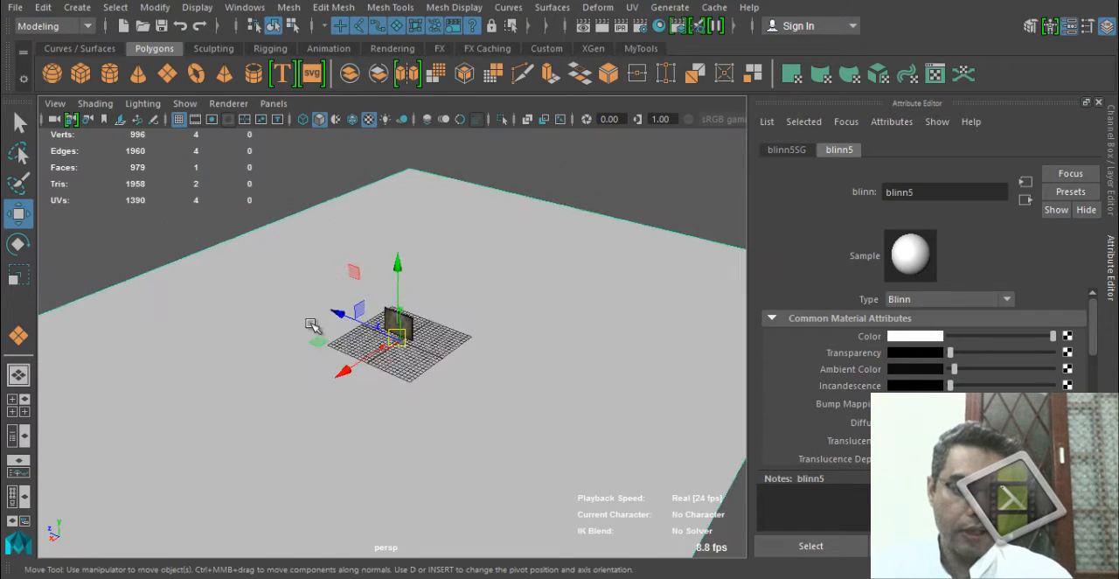
left_click_drag(312, 324, 501, 244, "alt")
left_click_drag(407, 381, 497, 374, "alt")
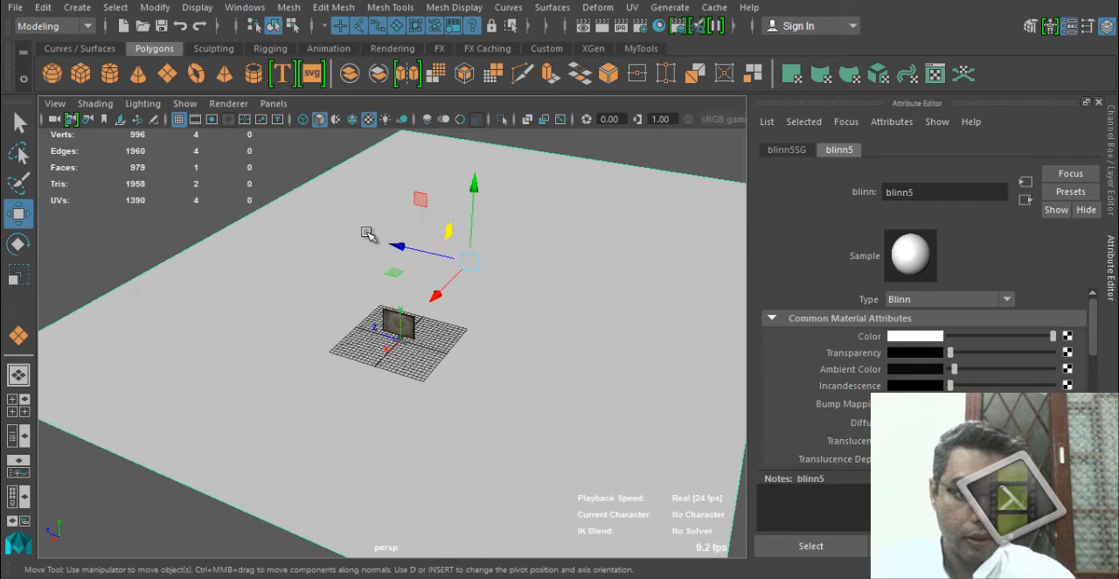
left_click_drag(398, 245, 354, 227)
left_click_drag(486, 482, 420, 426, "alt")
scroll(420, 426, "up", 6)
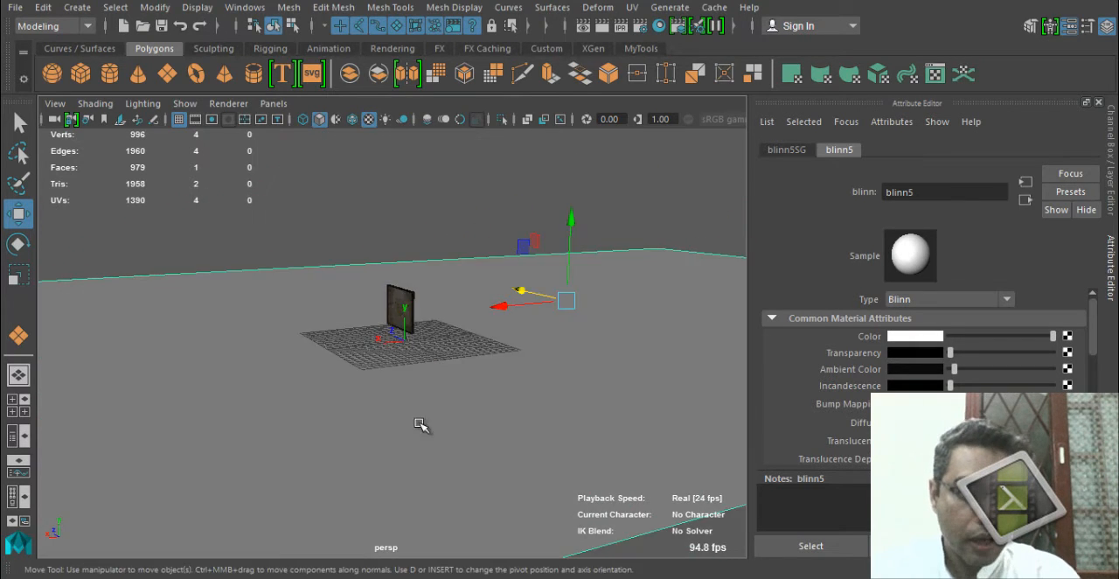
left_click(224, 51)
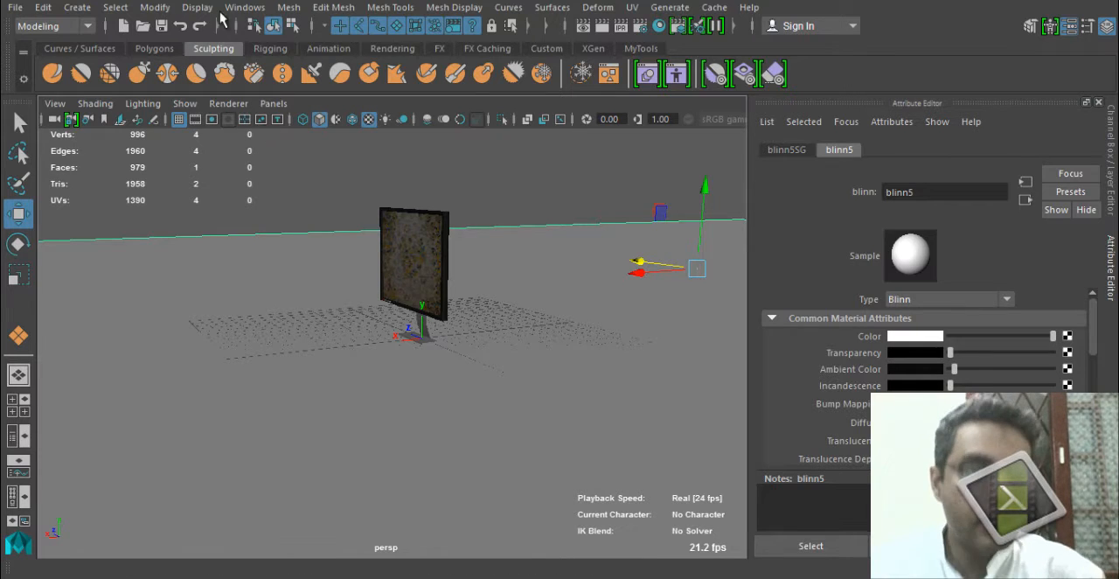
left_click(390, 49)
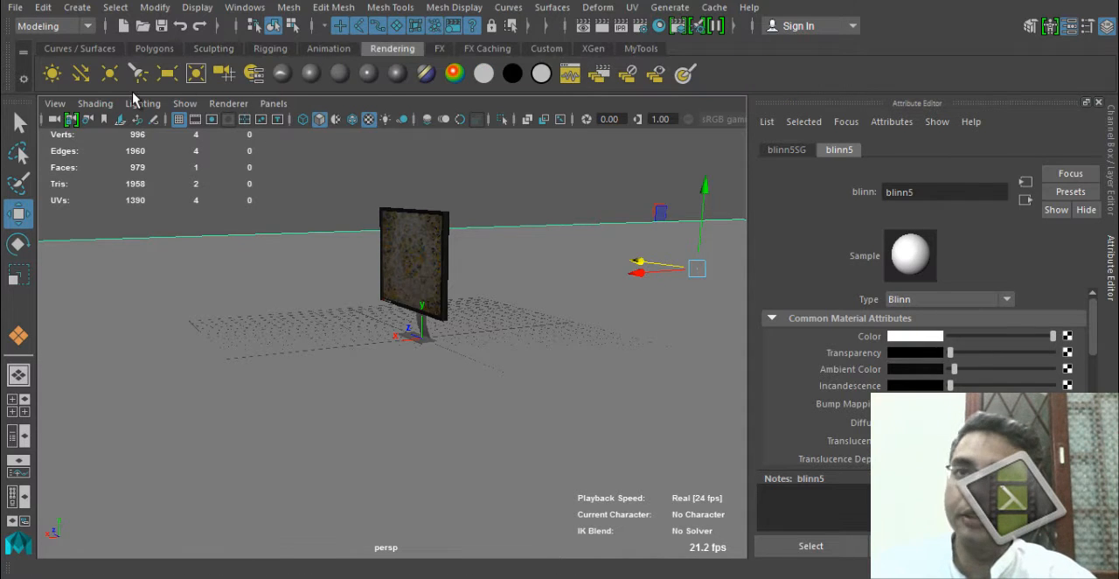
left_click(109, 74)
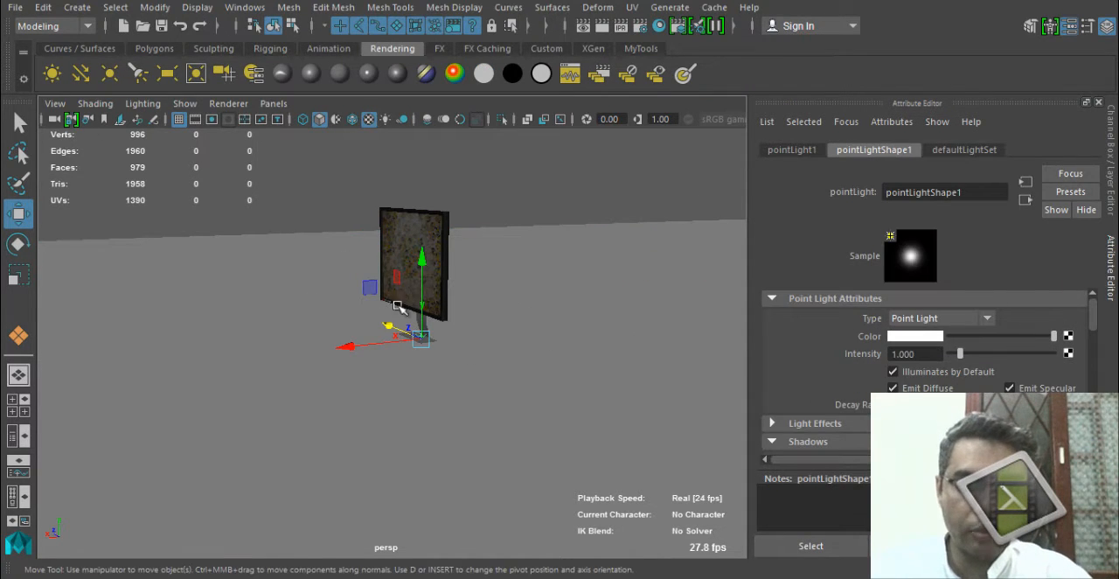
left_click_drag(361, 350, 218, 350)
key("Delete")
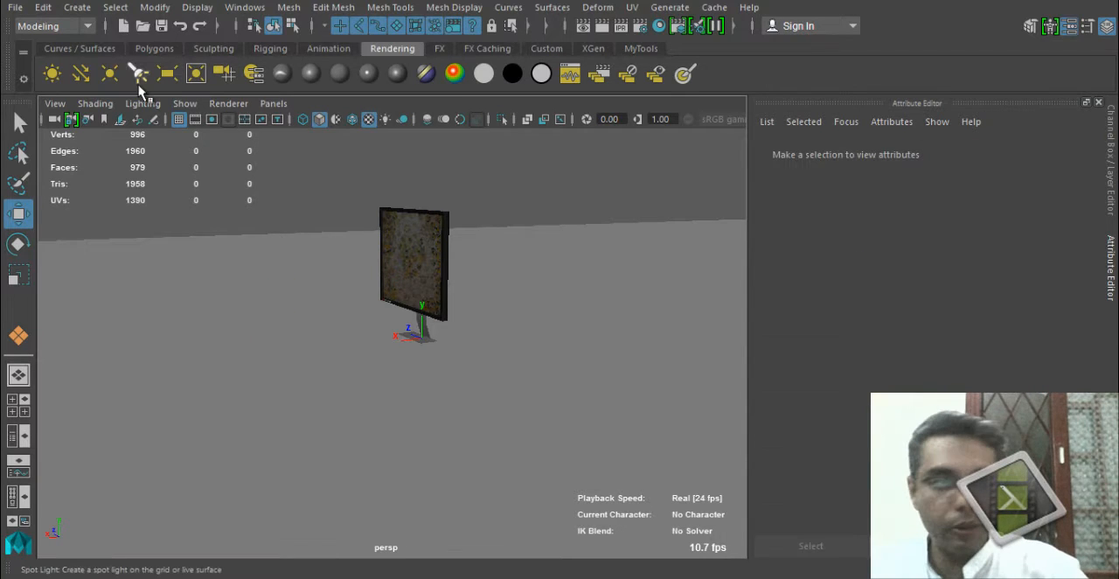
Create a directional light, move it up and in front of the monitor, and preview the scene lighting in the viewport.
left_click(78, 72)
left_click_drag(369, 356, 381, 391, "alt")
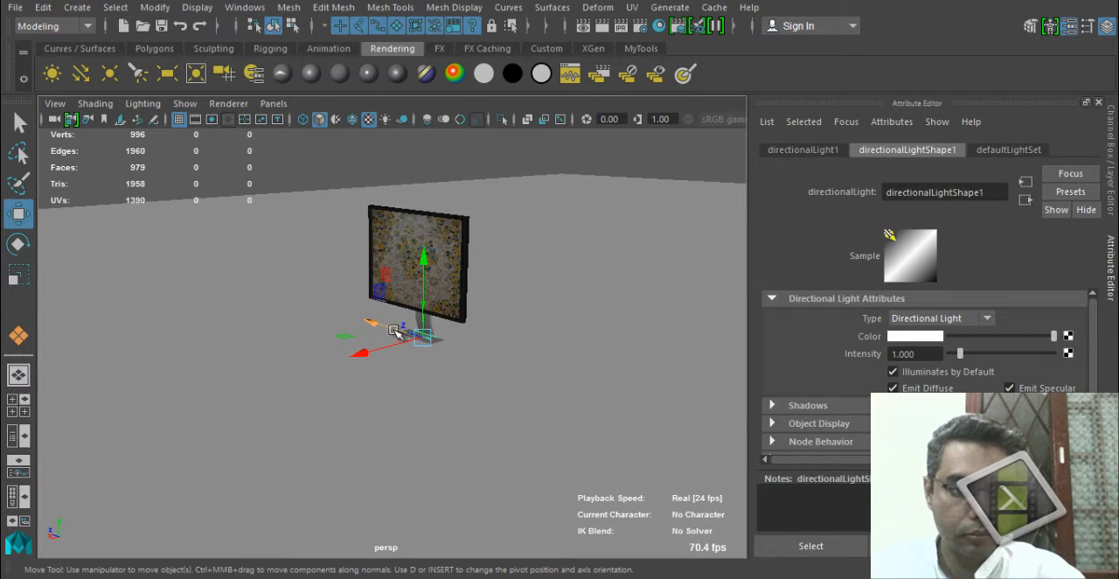
left_click_drag(425, 258, 428, 120)
left_click_drag(348, 266, 382, 264, "alt")
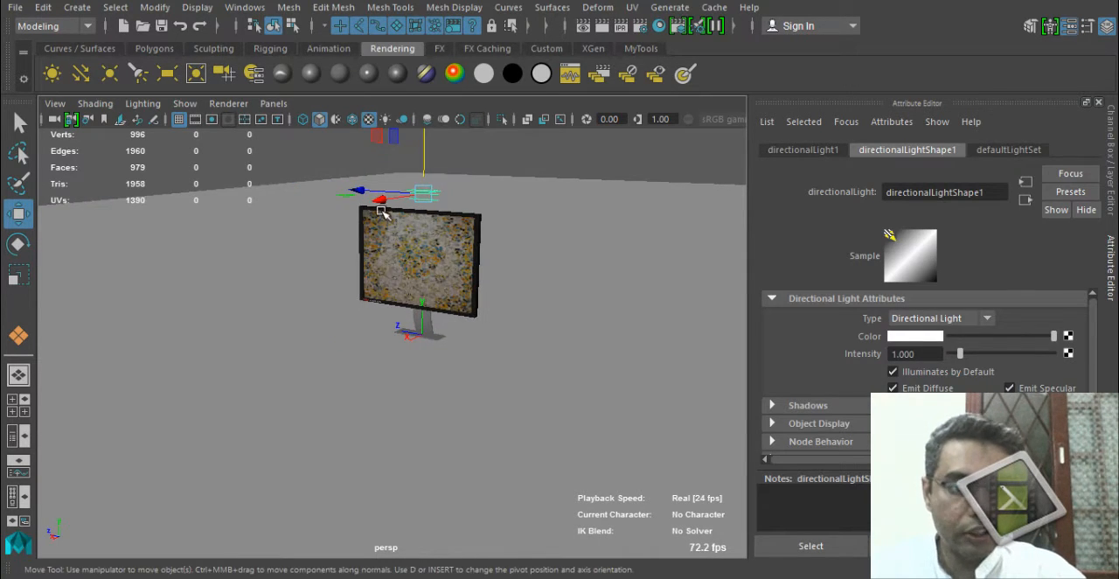
left_click_drag(378, 204, 317, 353)
key("7")
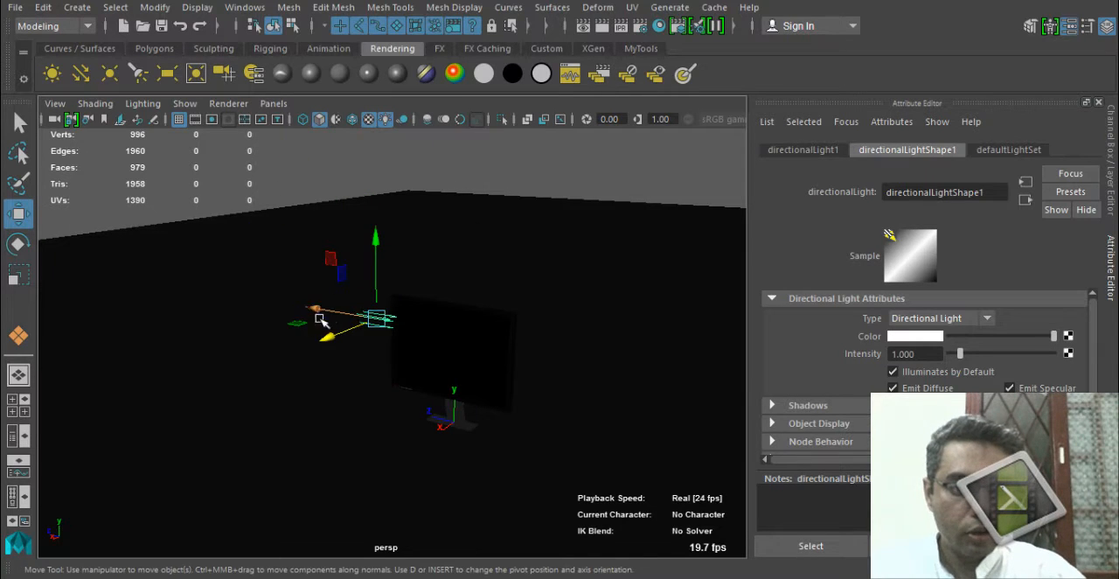
Move the directional light farther out in front of the monitor and enlarge its icon.
left_click_drag(317, 317, 242, 279)
left_click_drag(242, 337, 250, 380, "alt")
key("r")
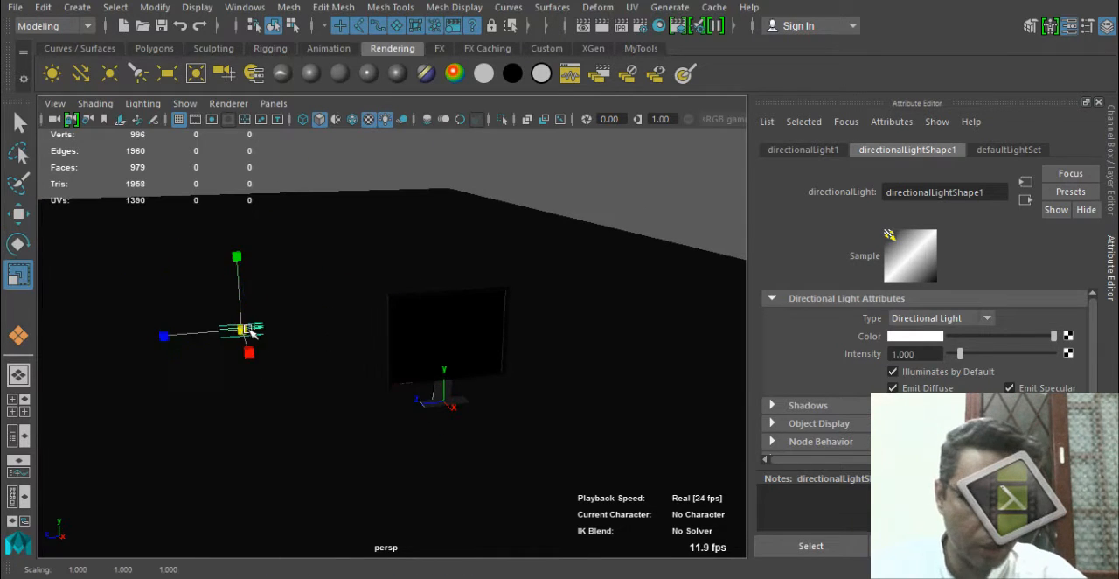
left_click_drag(242, 330, 259, 333)
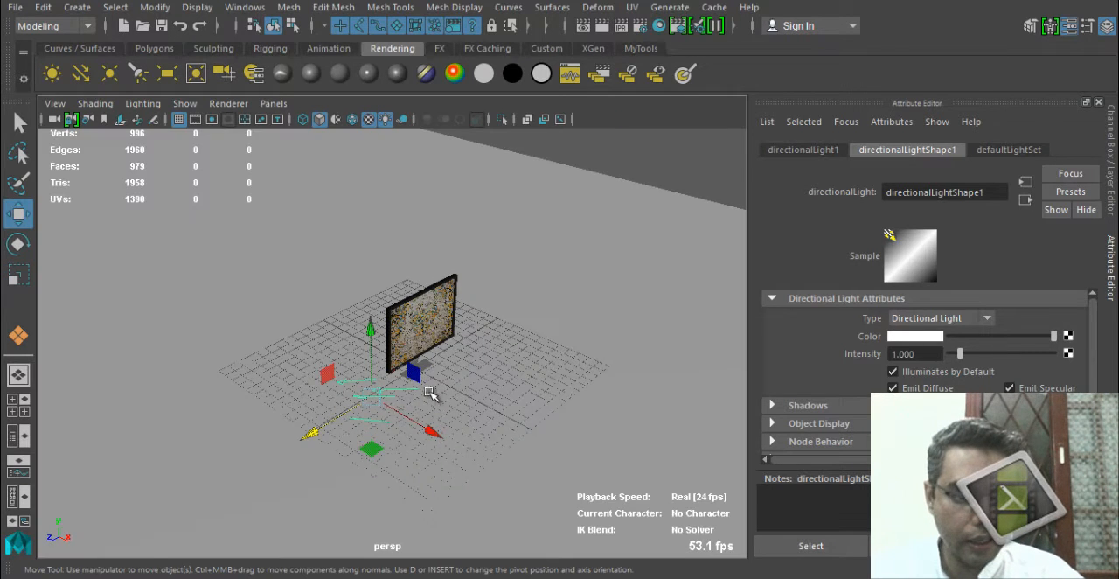
Look through the directional light and adjust its view until the monitor sits in the middle of the frame.
key("e")
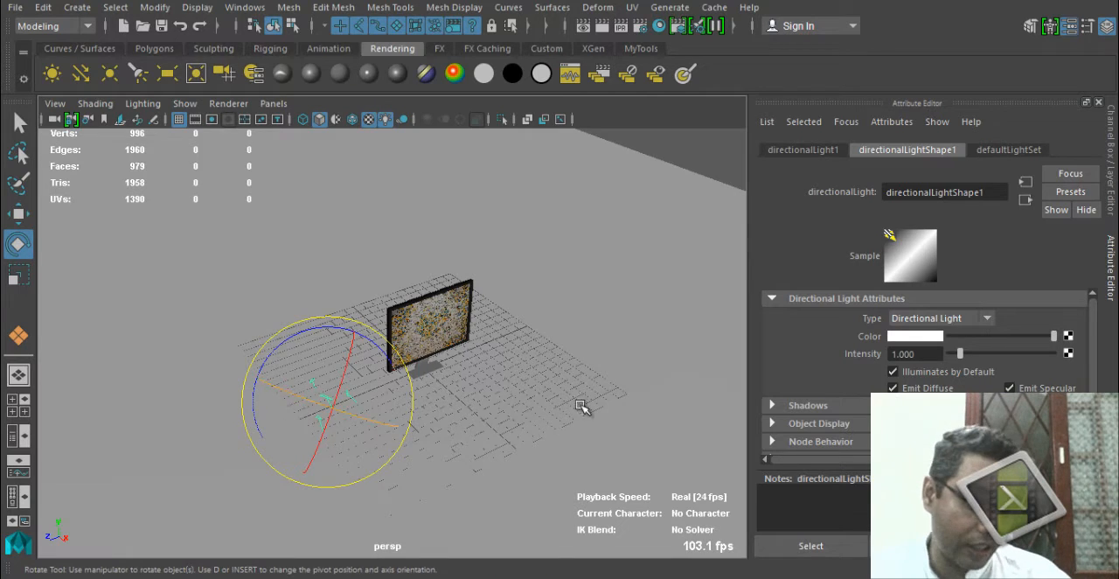
left_click_drag(582, 405, 419, 411, "alt")
left_click(274, 104)
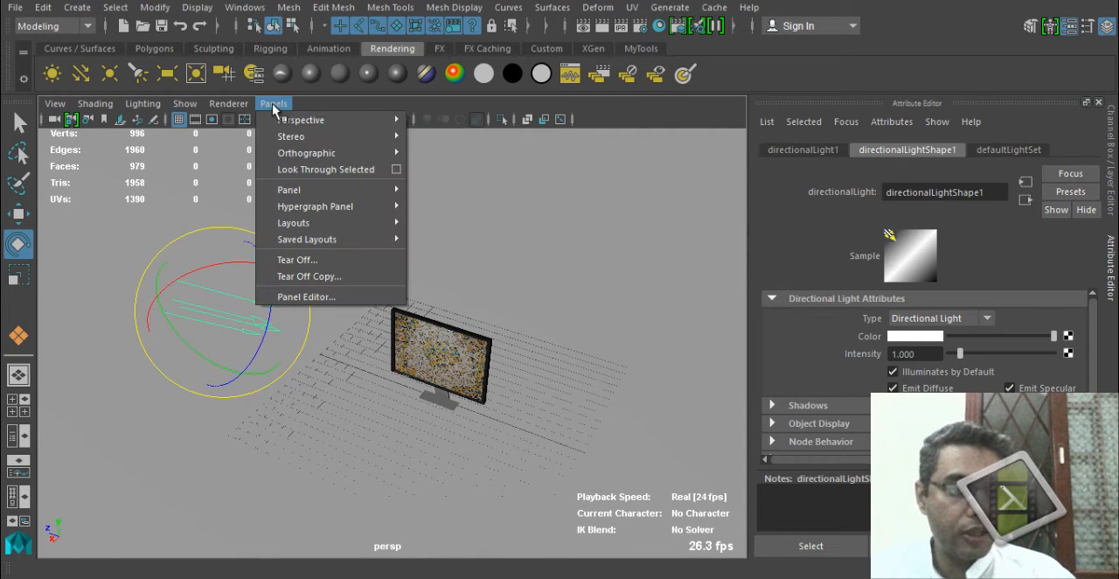
left_click(332, 169)
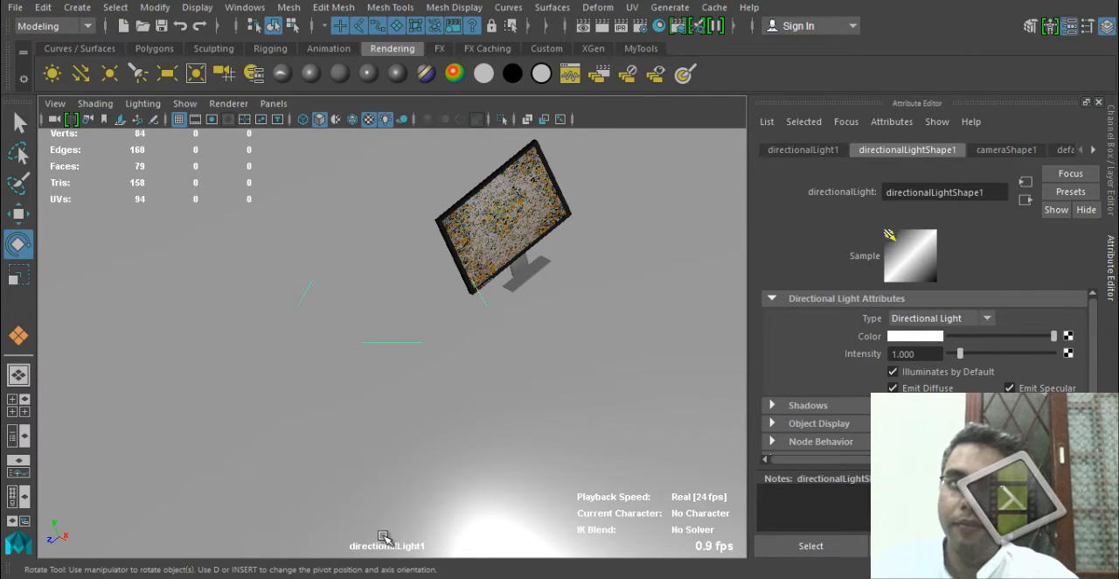
left_click_drag(509, 376, 365, 371, "alt")
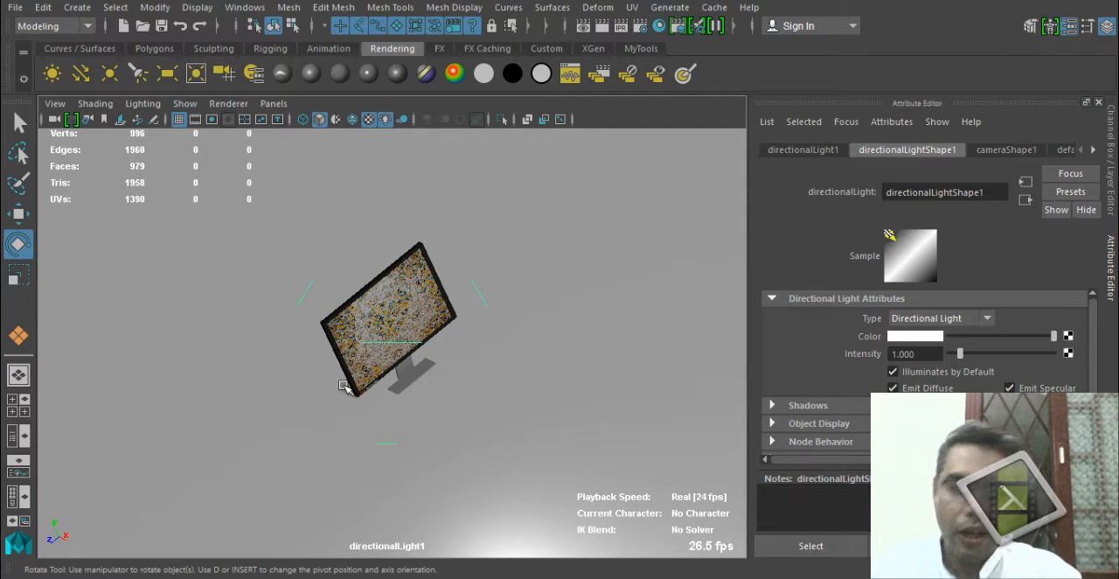
left_click_drag(418, 345, 454, 353, "alt")
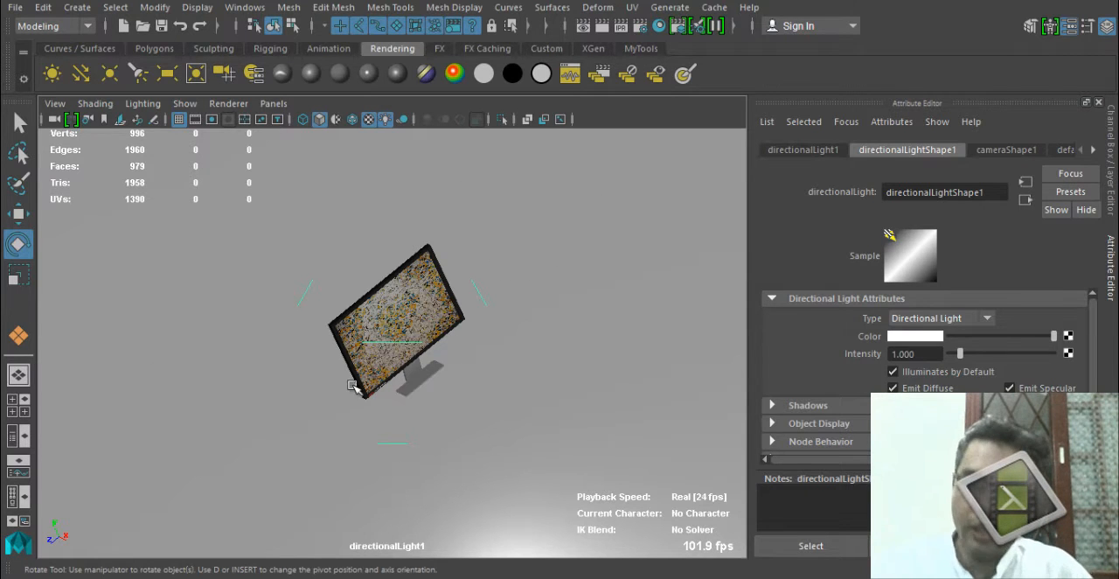
Return the viewport to the persp camera and show the light and monitor together in textured shading.
left_click(273, 103)
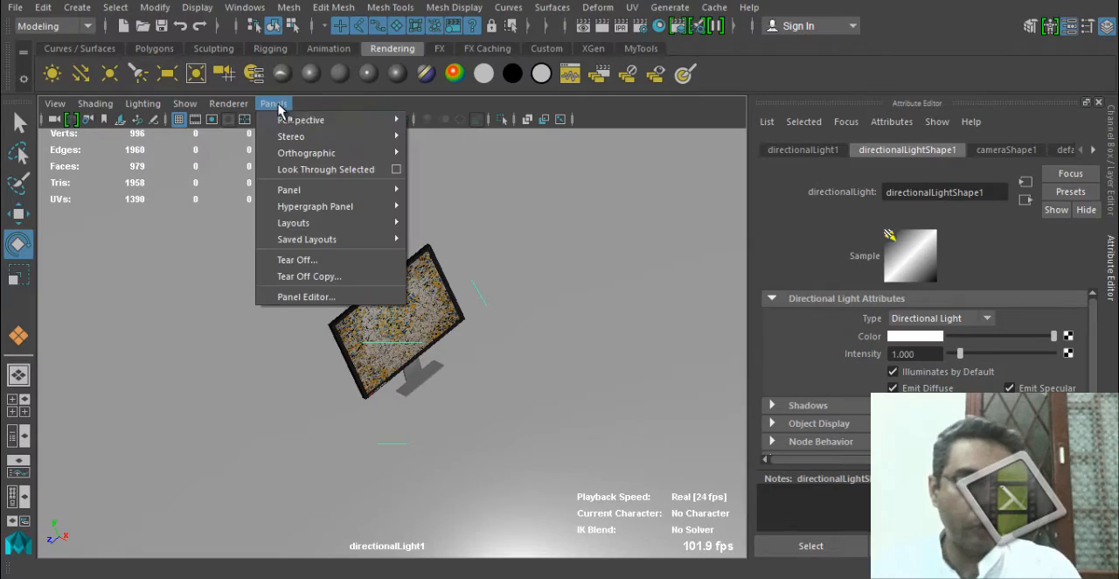
mouse_move(330, 126)
left_click(468, 129)
mouse_move(380, 428)
left_mouse_down("alt")
mouse_move(230, 386)
mouse_move(164, 402)
mouse_move(349, 400)
mouse_move(457, 427)
mouse_move(547, 432)
mouse_move(522, 437)
mouse_move(385, 402)
mouse_move(516, 389)
left_mouse_up("alt")
key("6")
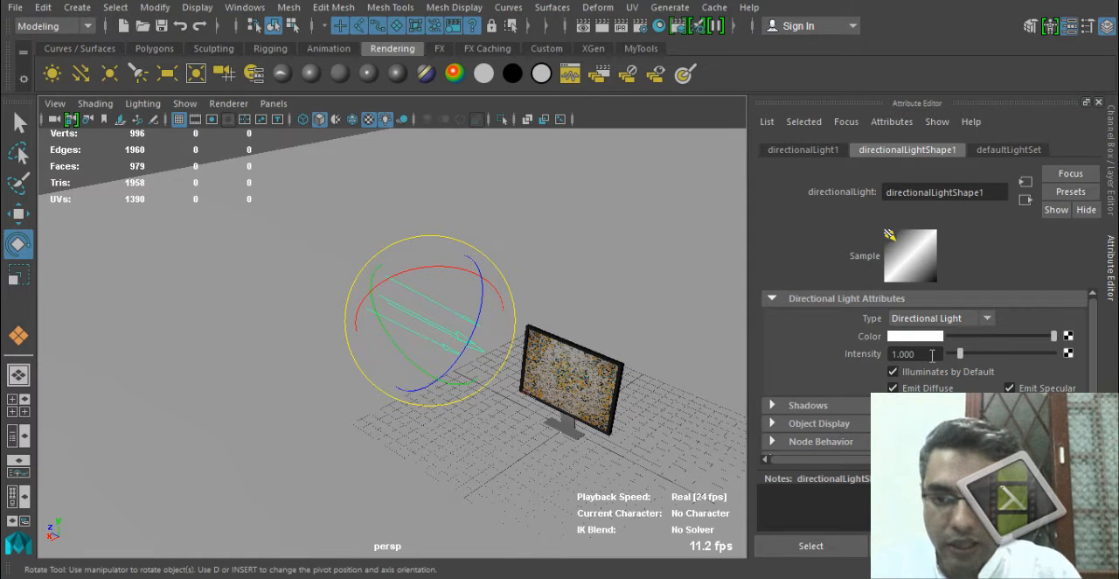
Set the directional light's Intensity to 0.620 and enable Use Depth Map Shadows.
left_click_drag(931, 355, 900, 356, "ctrl")
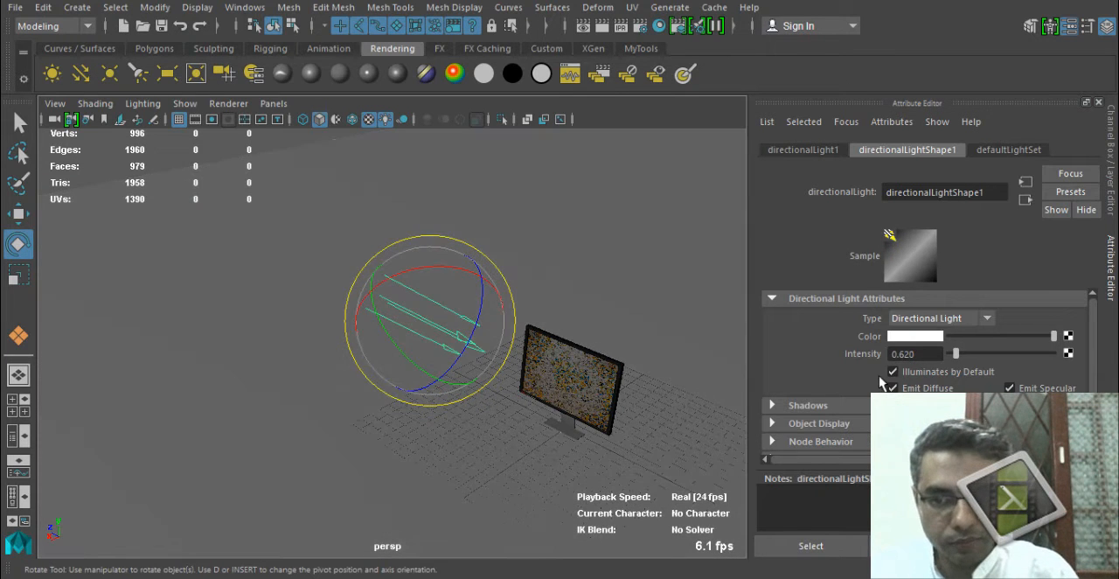
left_click_drag(398, 391, 479, 376, "alt")
scroll(856, 435, "down", 1)
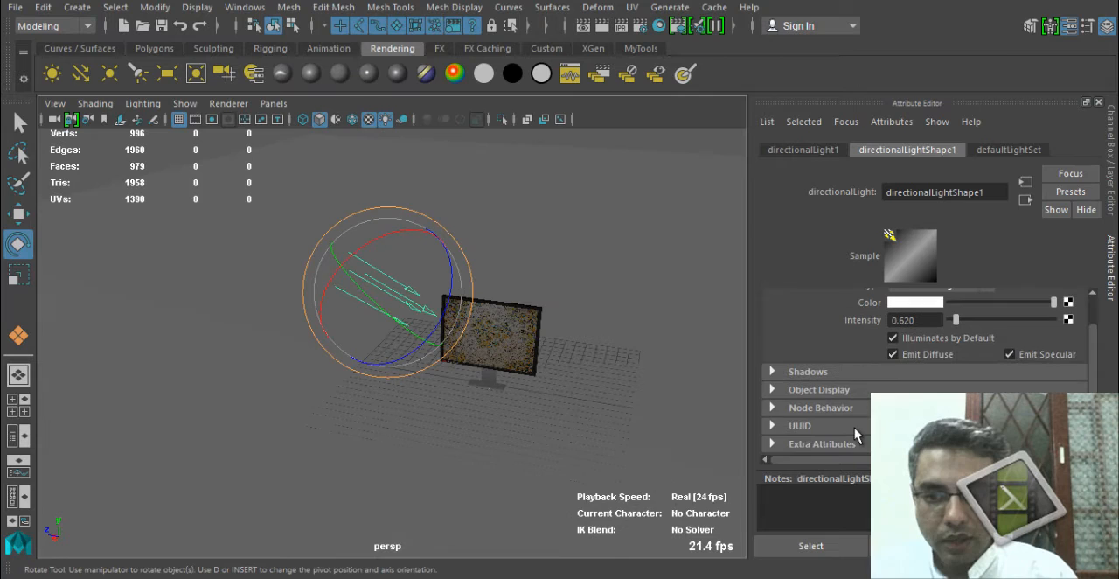
left_click(861, 373)
scroll(861, 373, "down", 1)
scroll(937, 368, "down", 1)
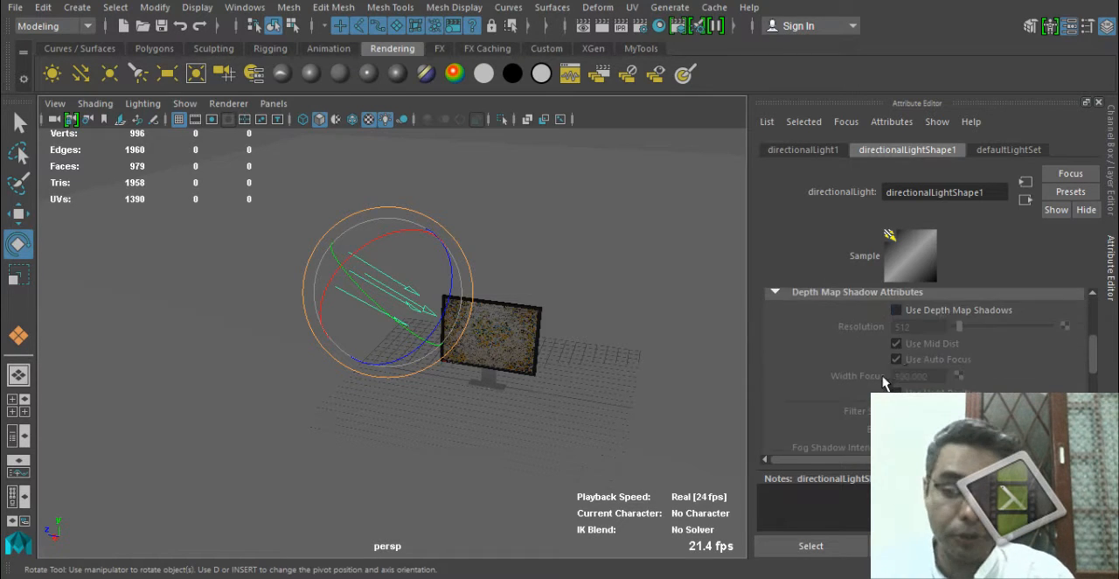
scroll(933, 369, "up", 1)
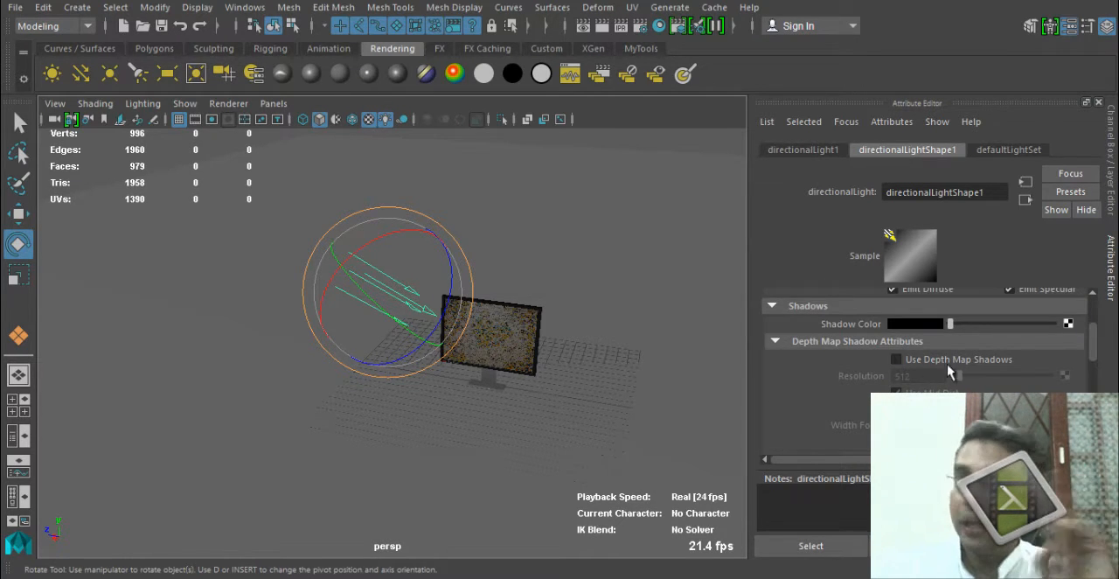
left_click(970, 366)
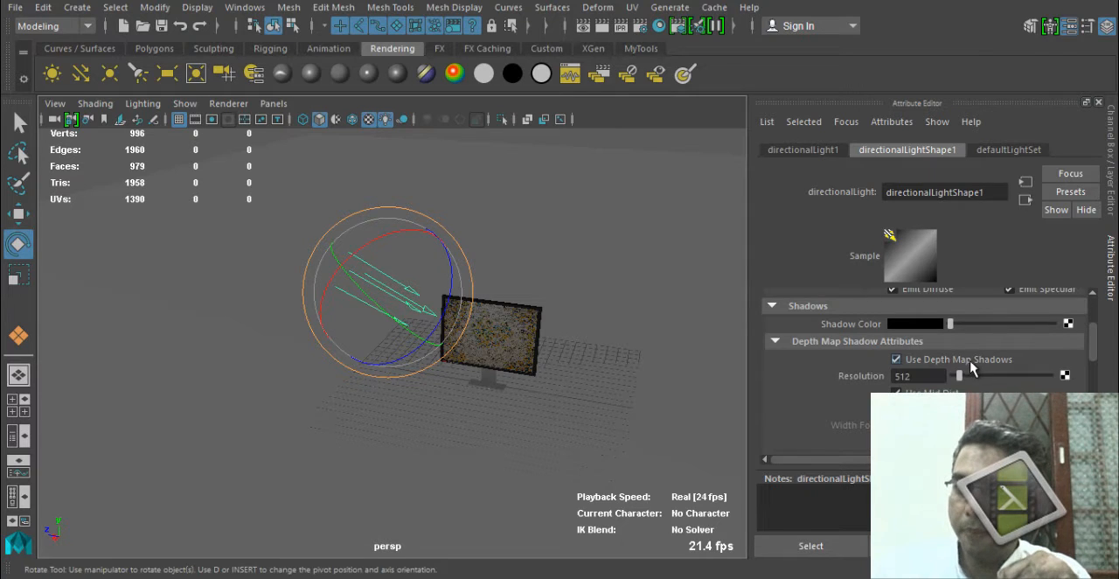
Lighten the directional light's Shadow Color from black to a dark grey.
scroll(970, 367, "down", 5)
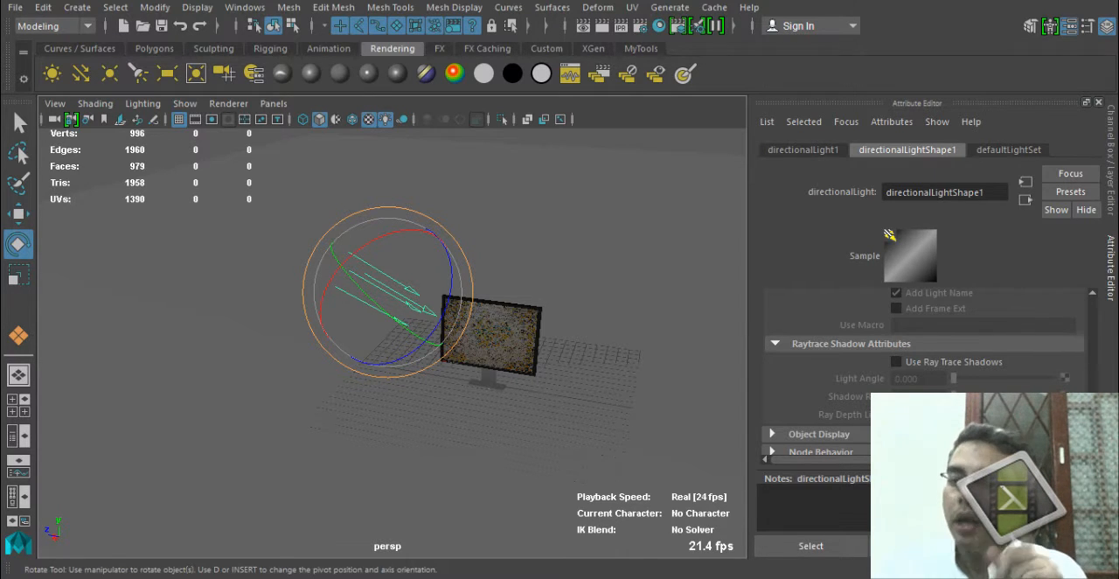
scroll(975, 333, "up", 5)
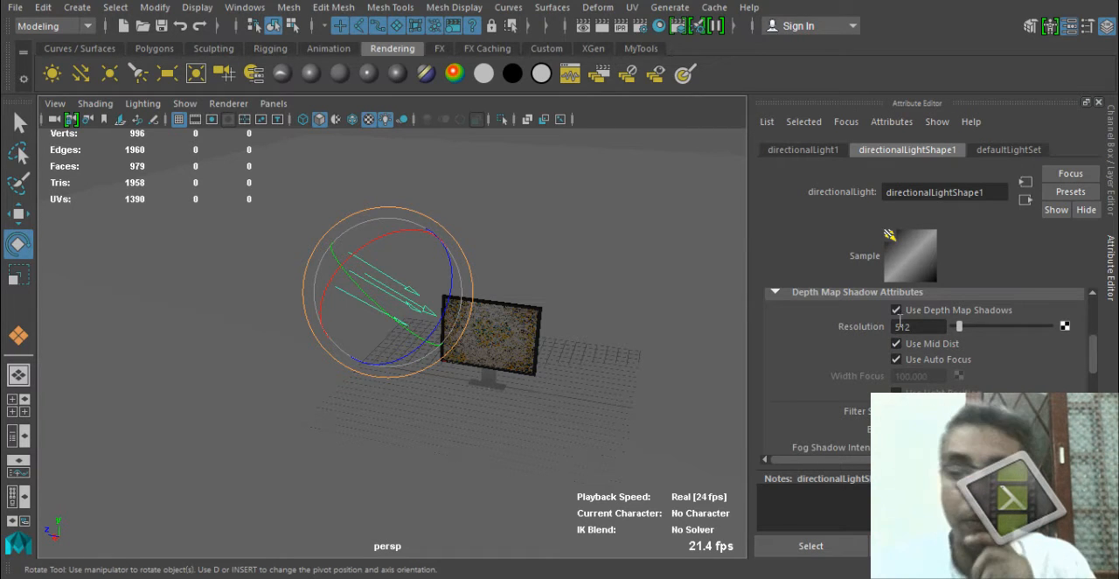
scroll(928, 325, "up", 1)
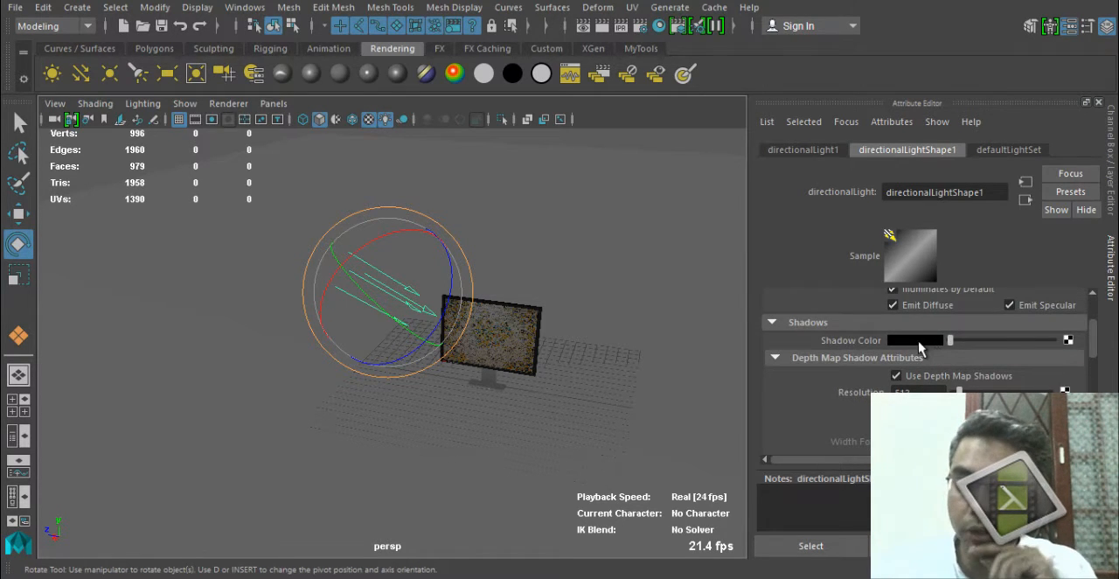
left_click(917, 341)
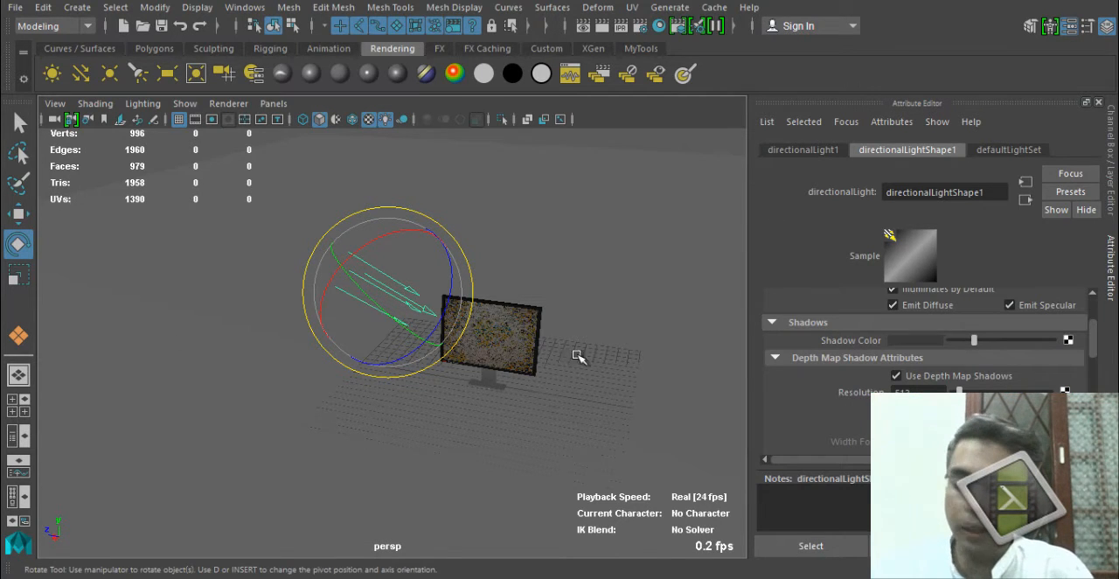
Render a closer view of the monitor and set the depth map shadow Resolution to 1024.
left_click_drag(577, 356, 520, 458, "alt")
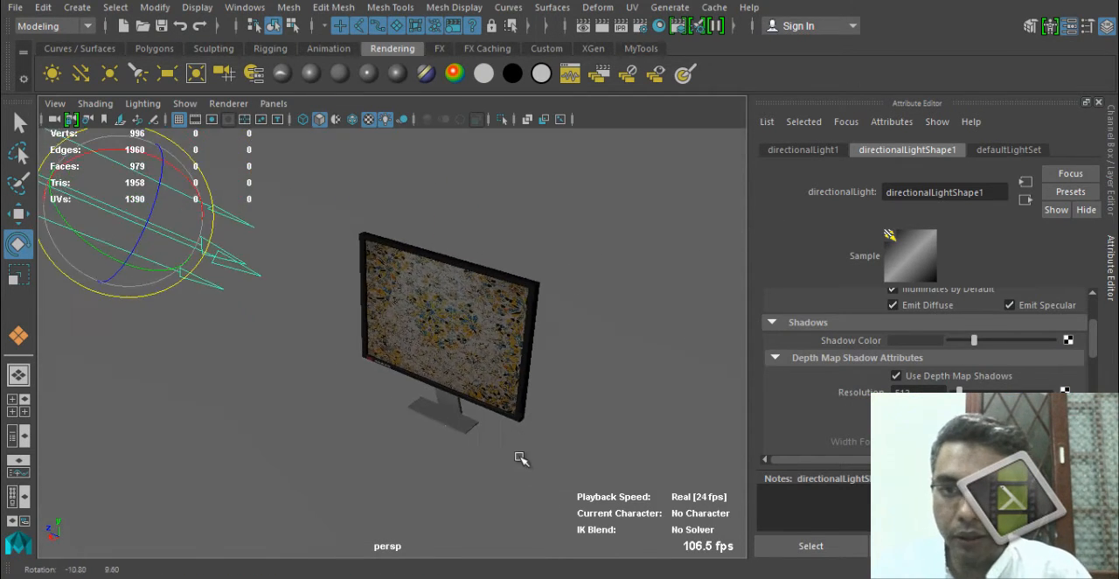
left_click(602, 25)
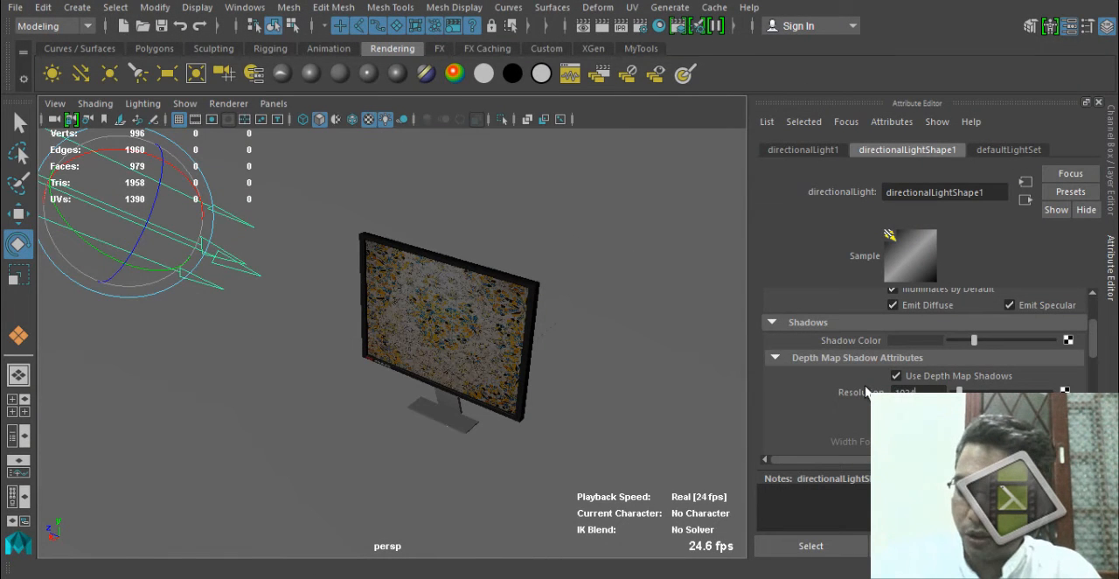
key("Return")
Enable Use Ray Trace Shadows for the directional light, keep the existing render image, and render the monitor close-up.
scroll(718, 429, "down", 4)
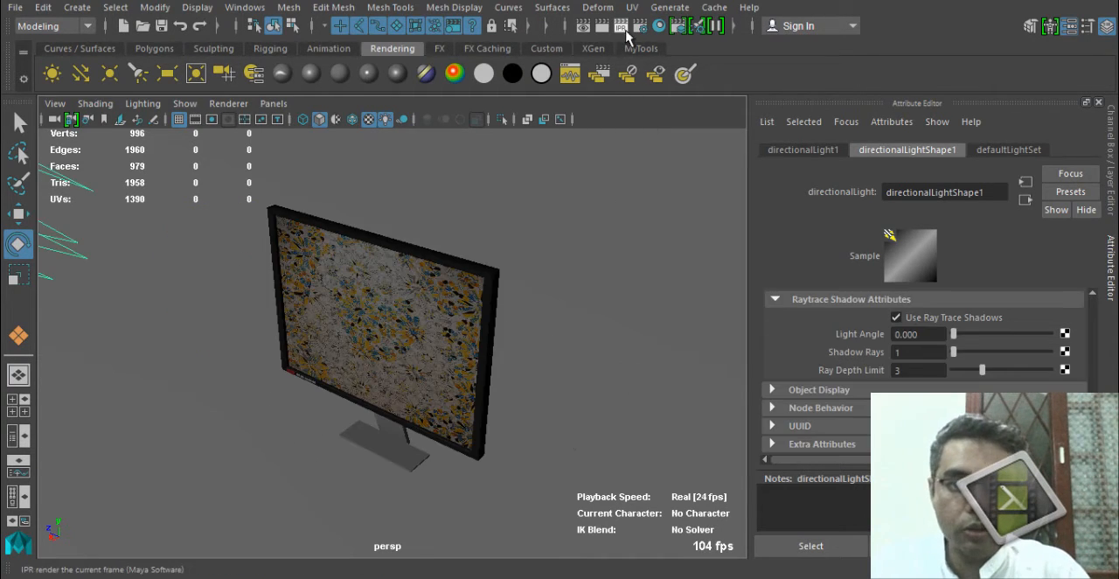
left_click(584, 26)
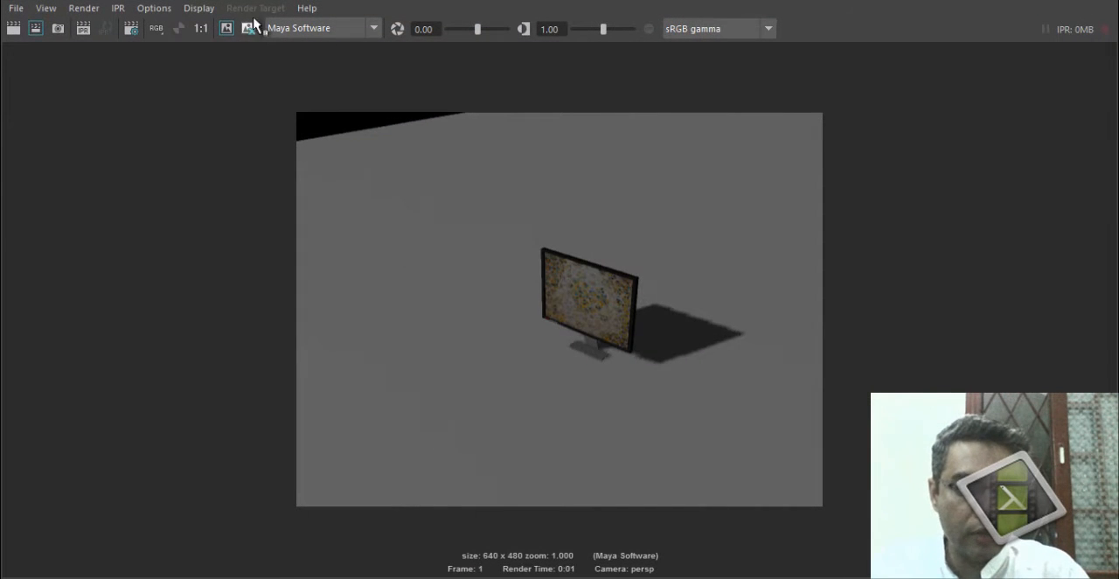
left_click(226, 32)
left_click(13, 28)
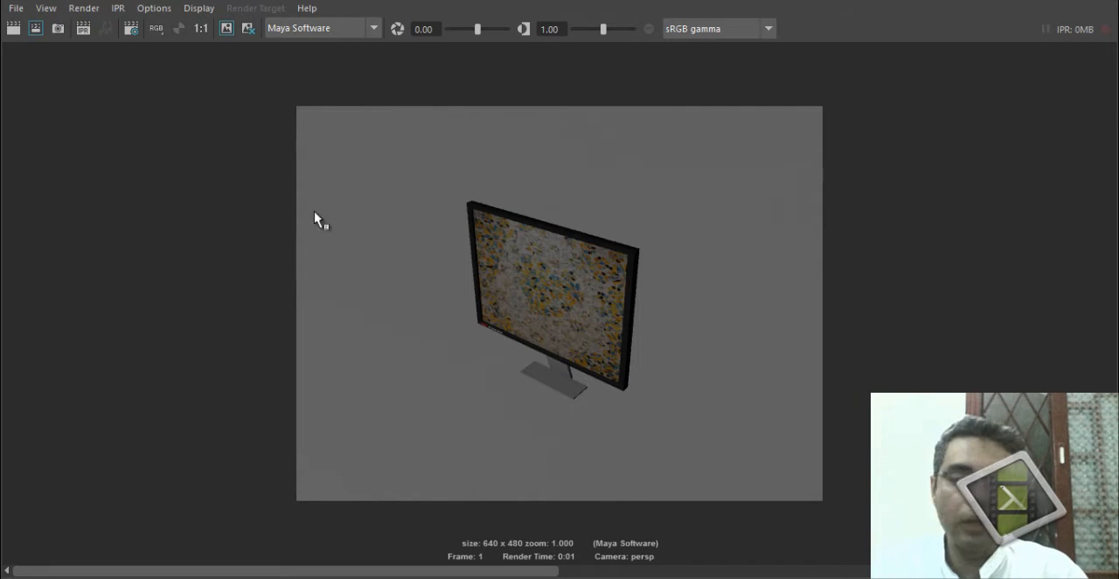
Set the Maya Software render quality to Preview quality and enable Raytracing in the render settings.
left_click(130, 28)
left_click(531, 103)
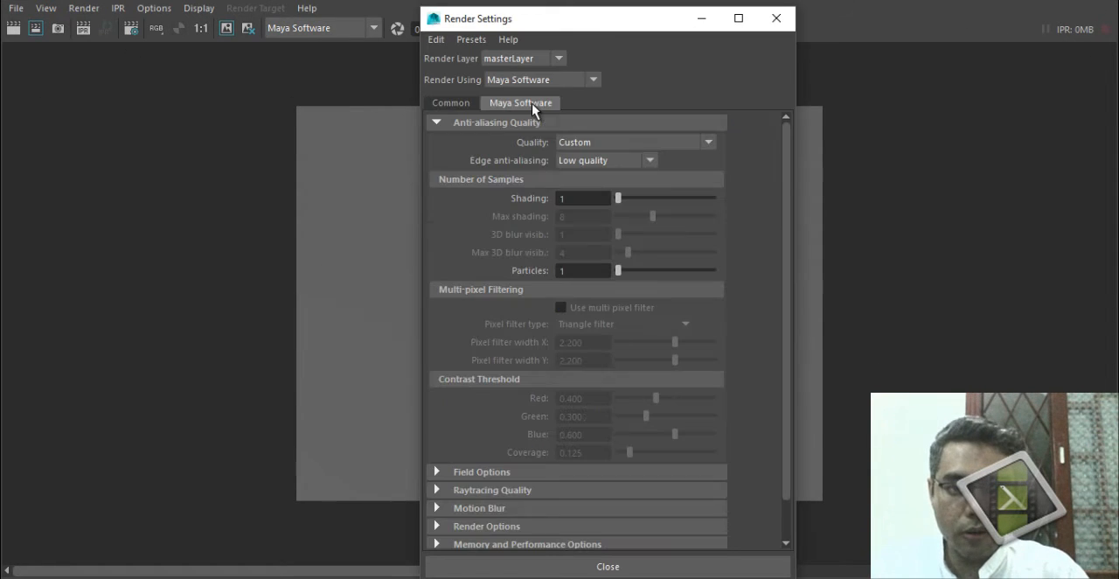
left_click(631, 142)
left_click(641, 177)
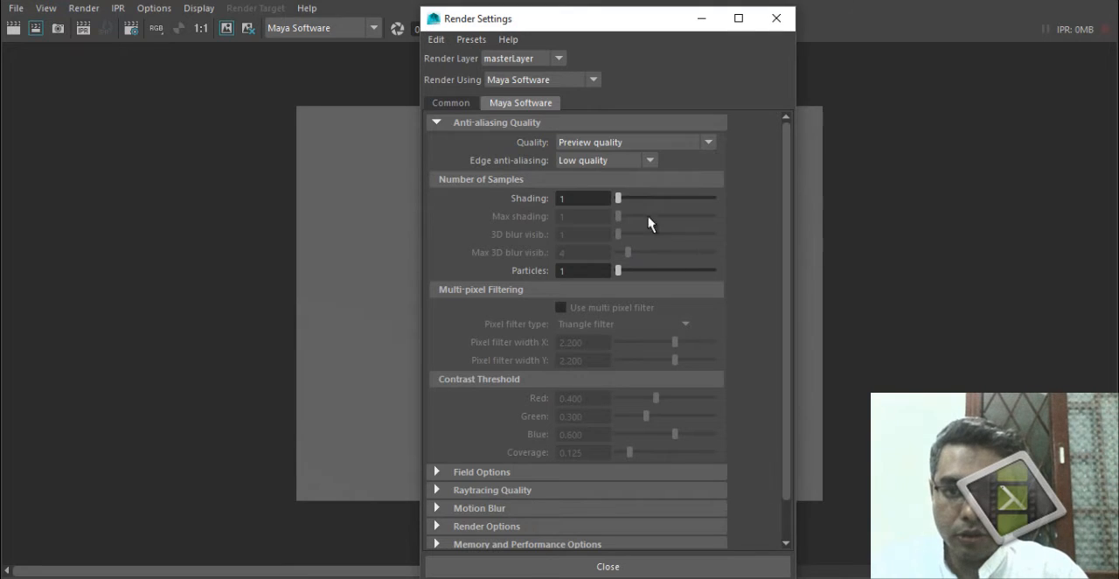
left_click(523, 507)
left_click(534, 491)
left_click(575, 508)
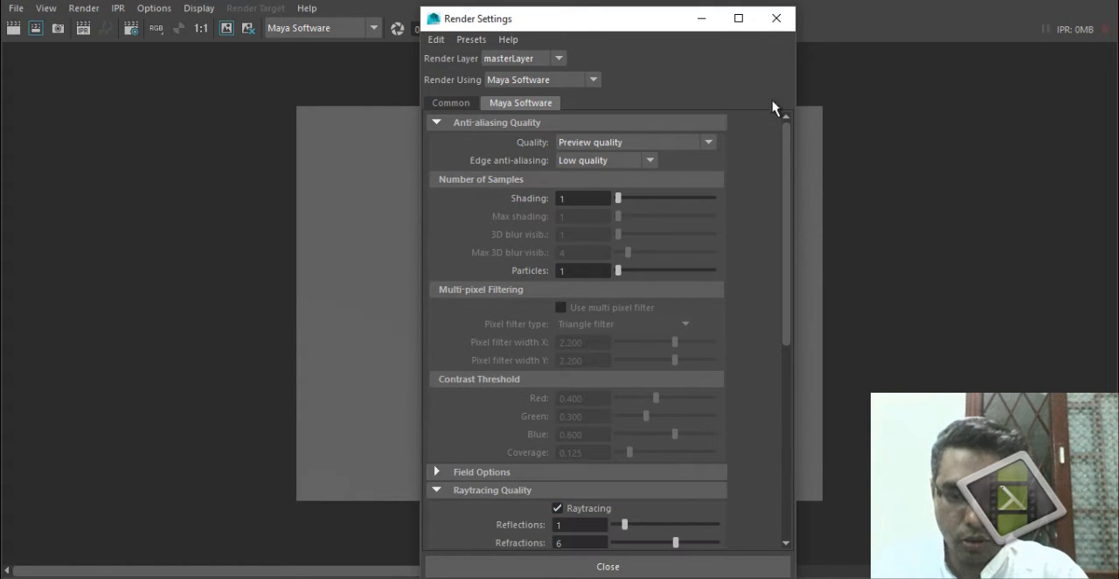
Render the frame with raytracing and compare its shadow with the stored depth map render.
left_click(13, 28)
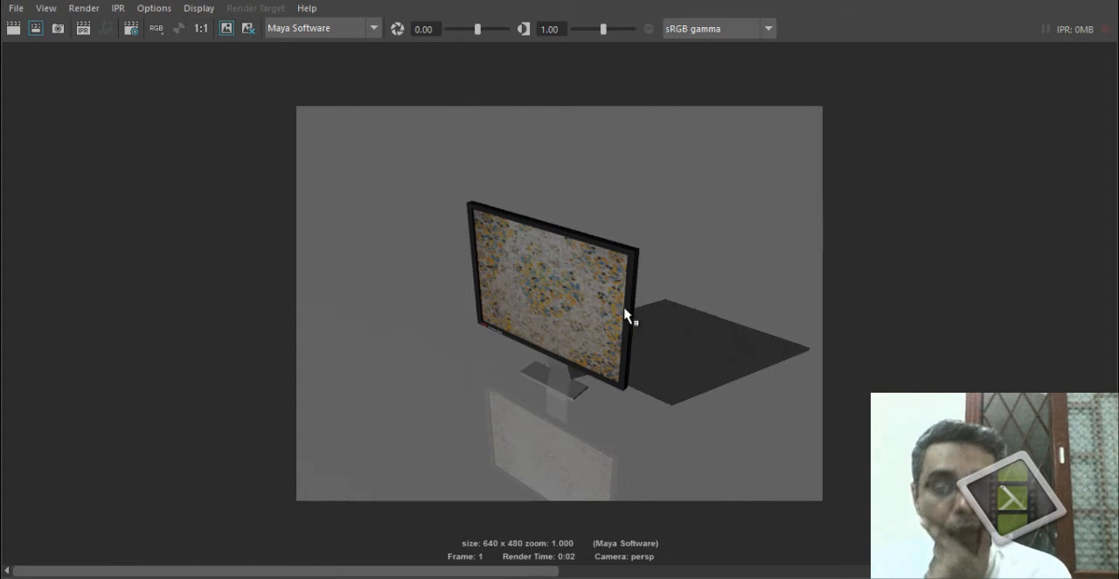
left_click_drag(539, 573, 1086, 574)
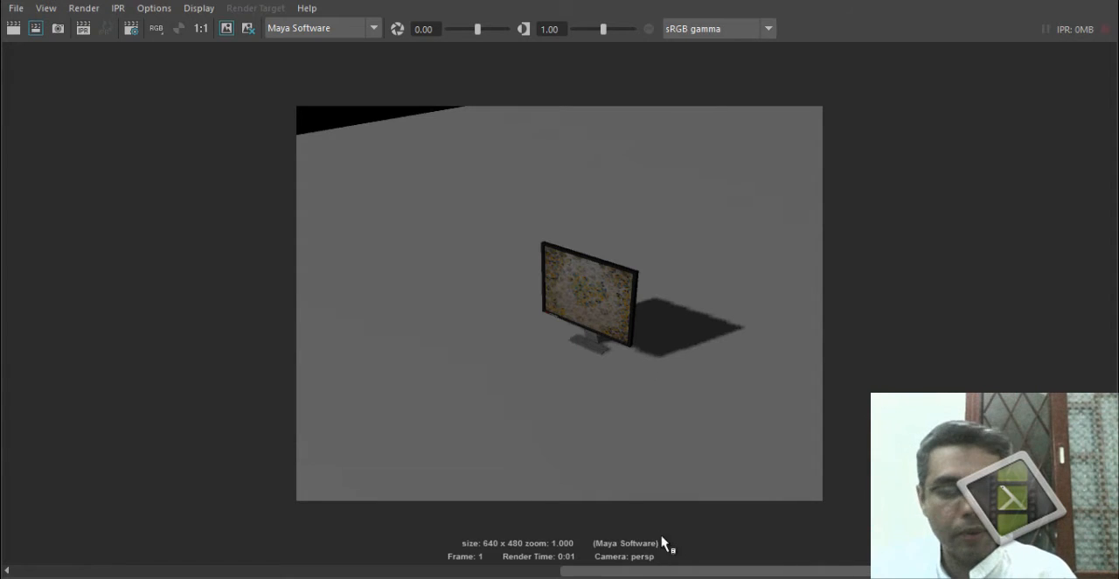
left_click(469, 566)
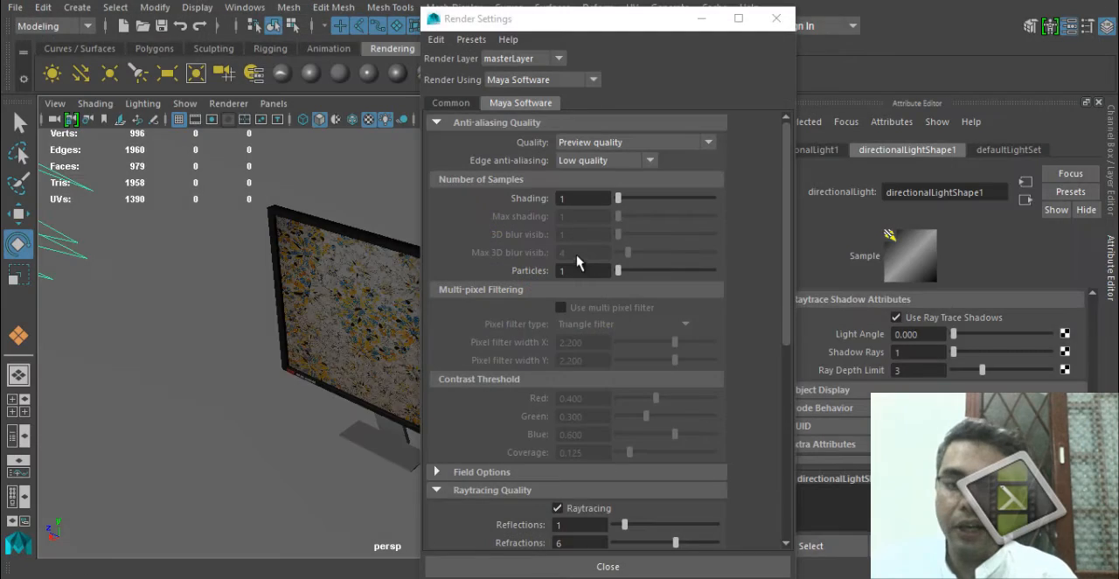
Close the render settings, review the raytraced render again, and close the render window.
left_click_drag(660, 22, 831, 7)
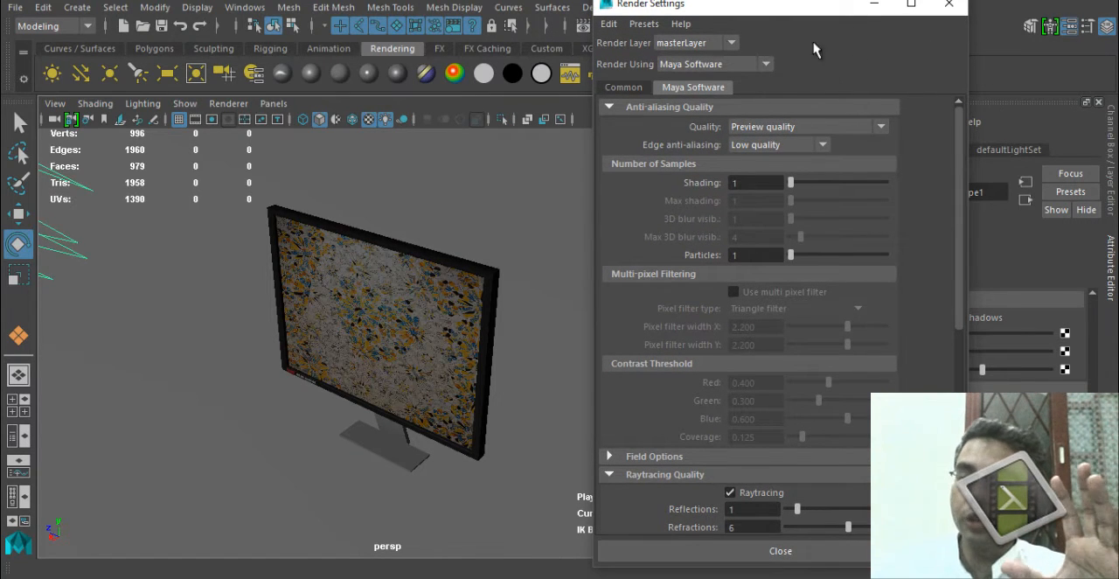
left_click(949, 4)
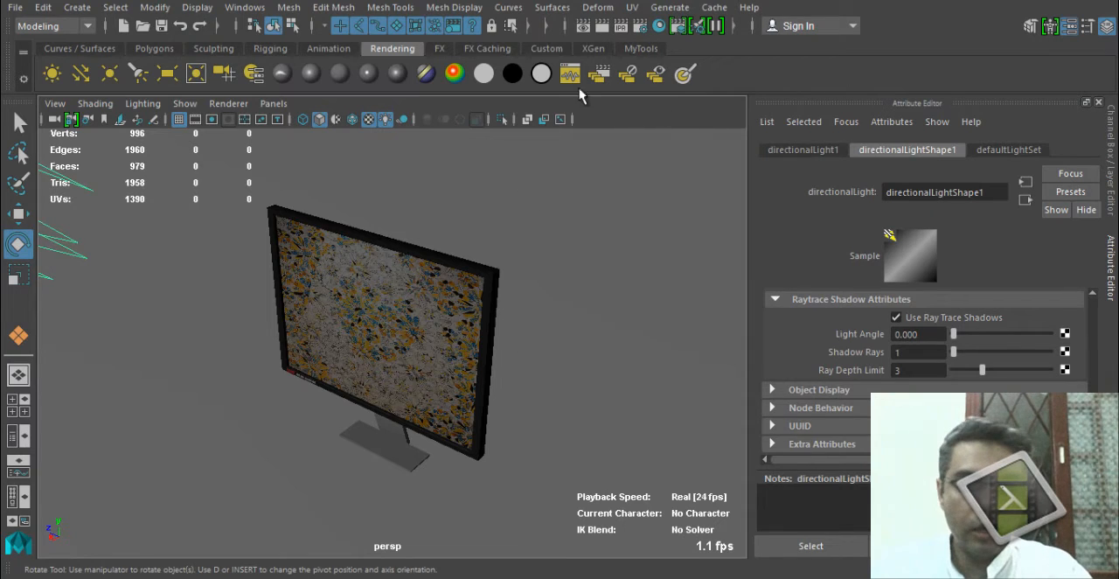
left_click(585, 26)
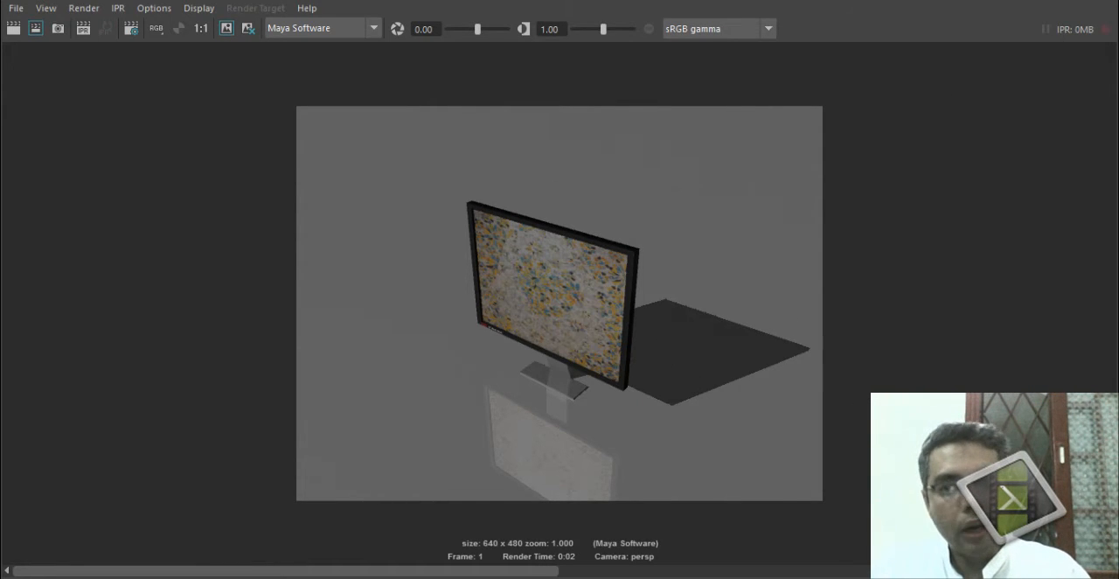
left_click(1108, 3)
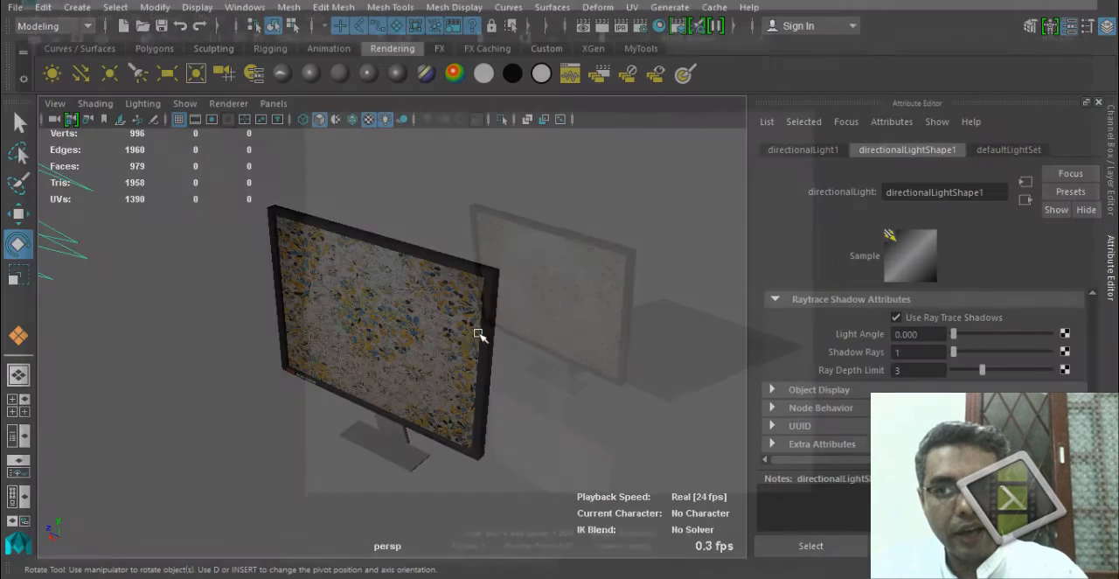
Move the directional light higher and farther away from the monitor.
left_click_drag(482, 333, 461, 384, "alt")
scroll(382, 379, "down", 5)
key("w")
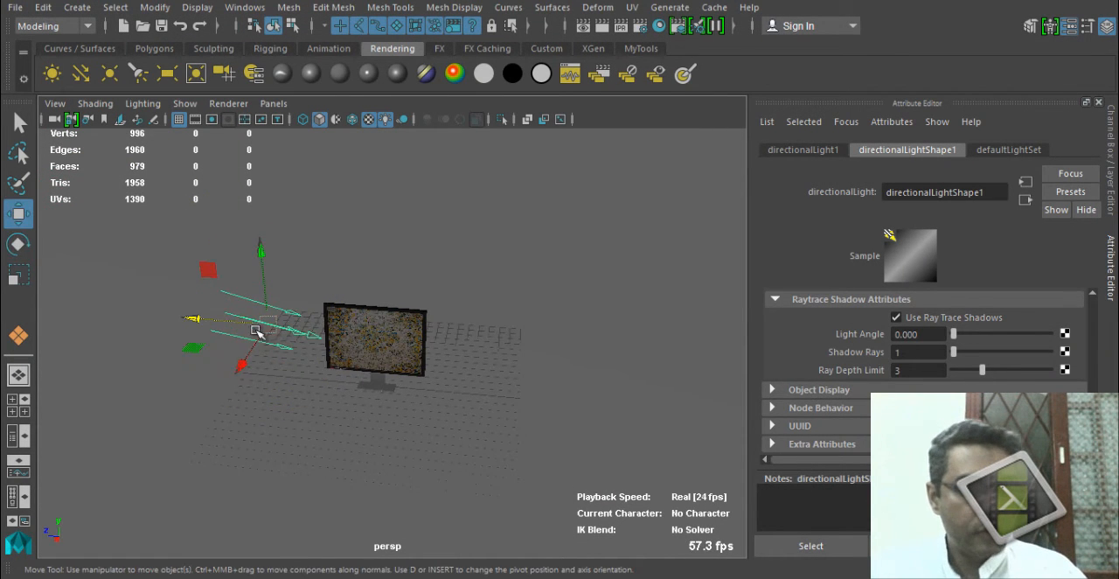
left_click_drag(208, 271, 169, 210)
Add a point light and position it above the floor, in front of and to one side of the monitor.
left_click(110, 75)
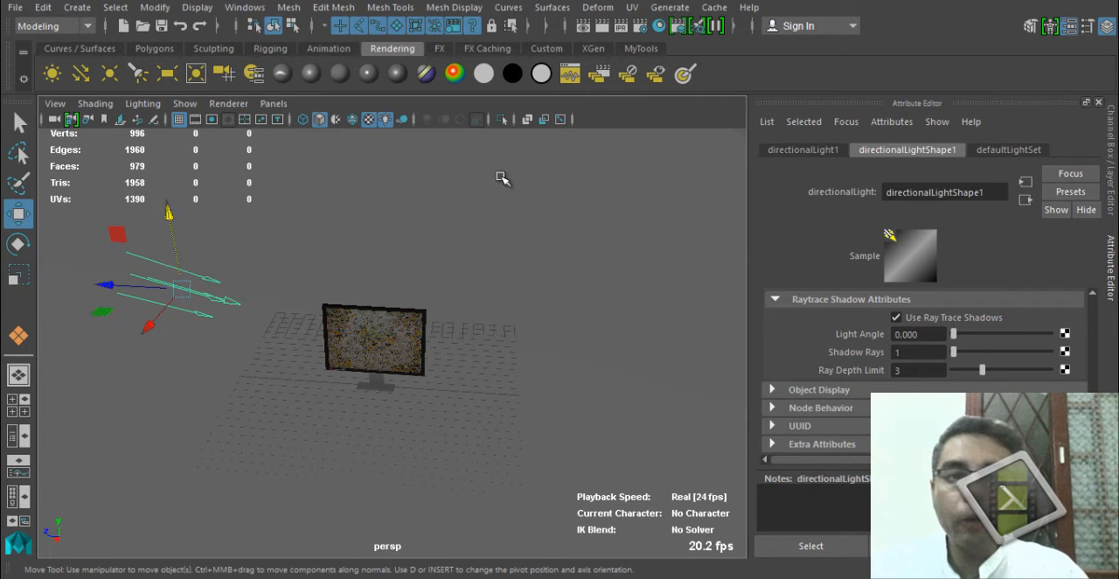
left_click_drag(438, 302, 469, 299, "alt")
left_click_drag(378, 436, 379, 413)
left_click_drag(284, 416, 434, 469, "alt")
left_click_drag(344, 443, 528, 416)
left_click_drag(568, 283, 583, 206)
left_click_drag(527, 272, 546, 253, "alt")
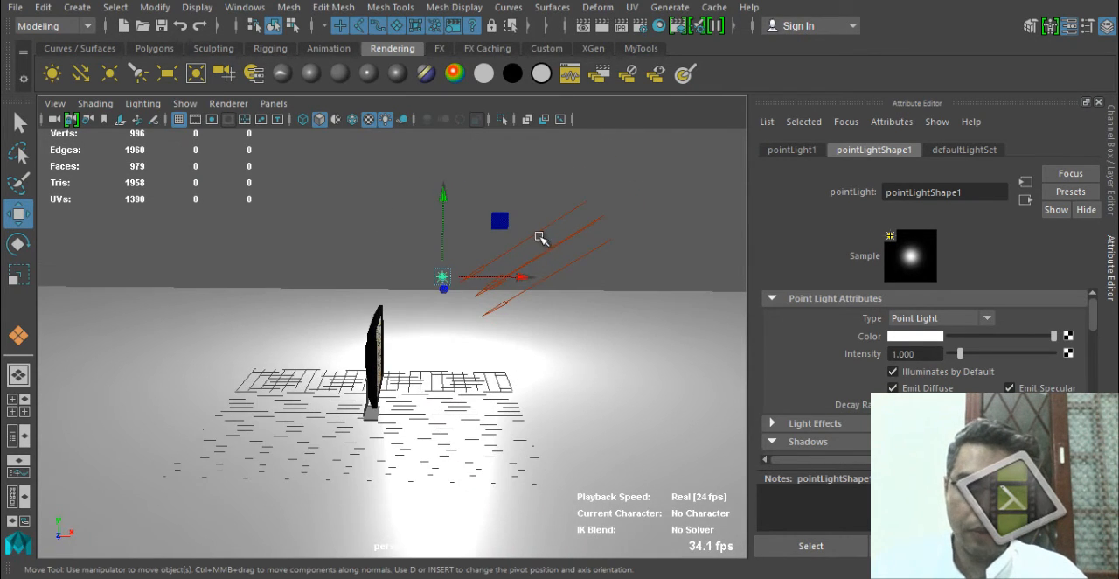
left_click_drag(548, 318, 253, 345, "alt")
left_click_drag(306, 373, 281, 374)
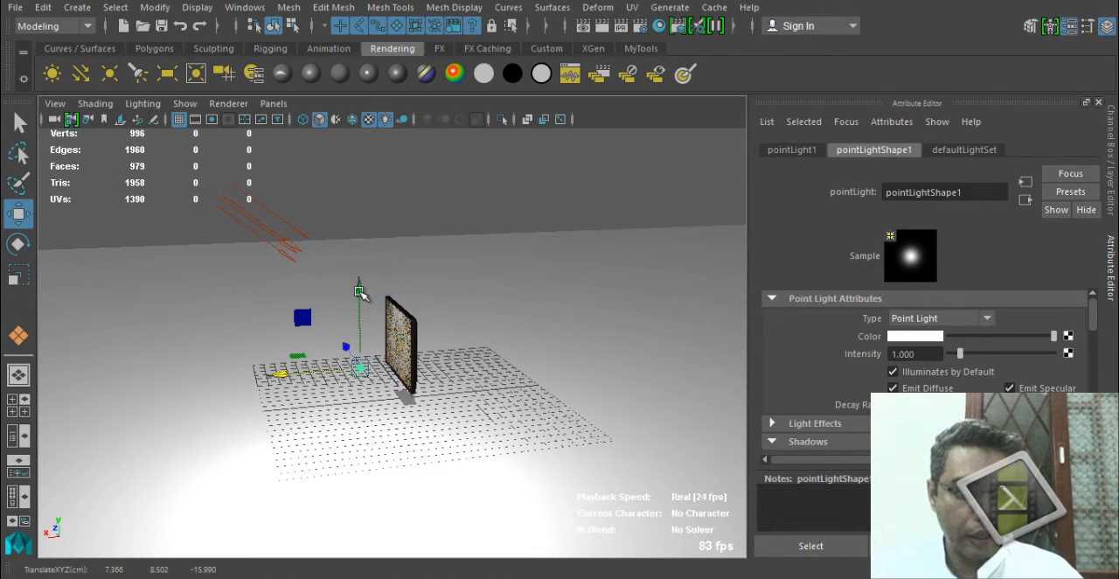
left_click_drag(360, 296, 359, 304)
Examine the point light's depth map and raytrace shadow options, and collapse its shadow attribute sections.
scroll(935, 384, "down", 8)
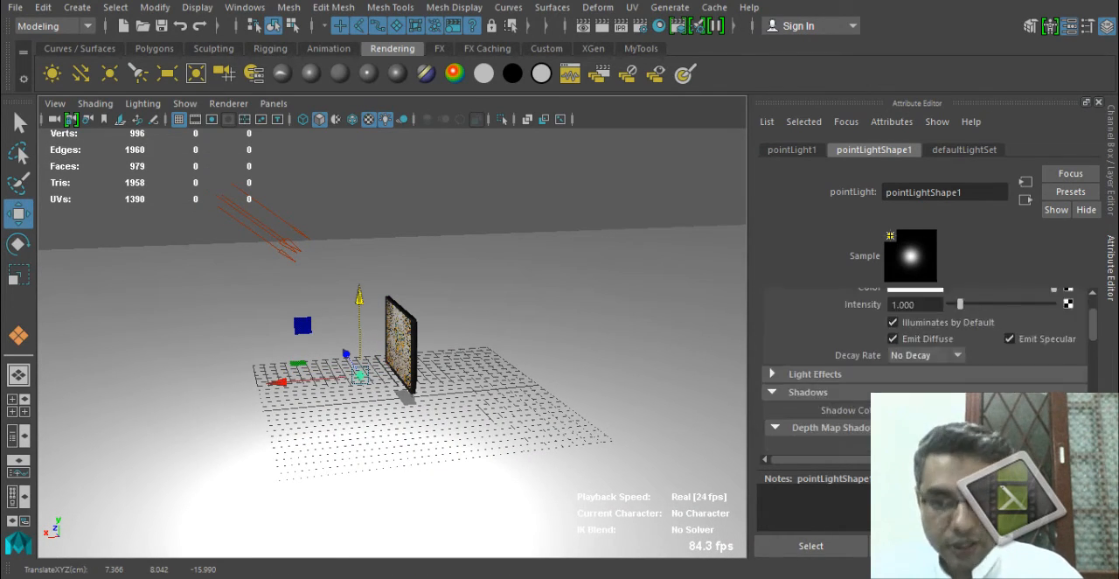
scroll(942, 382, "down", 3)
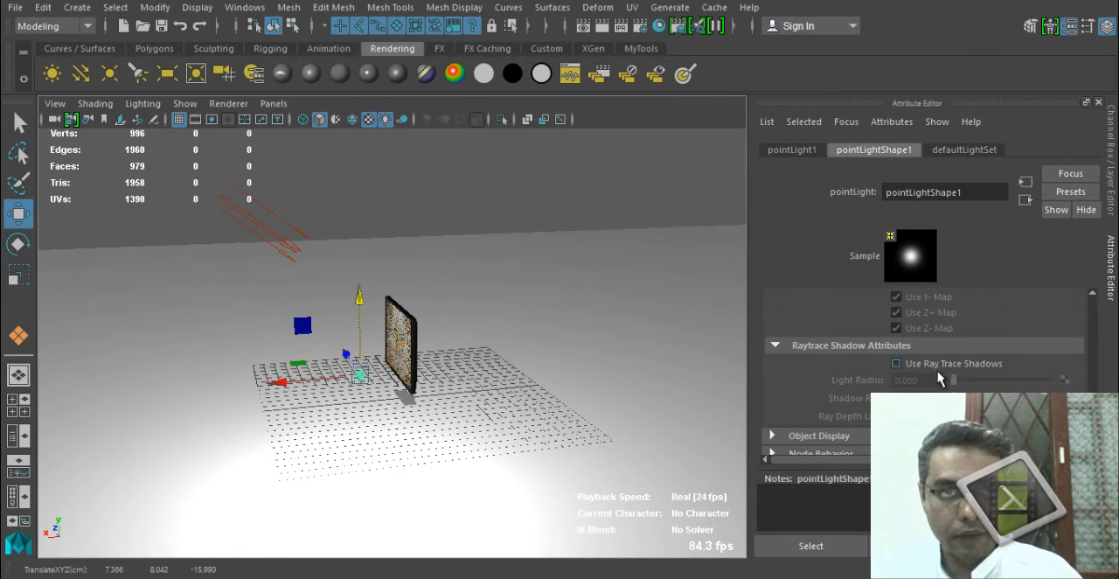
scroll(939, 377, "up", 8)
left_click(829, 428)
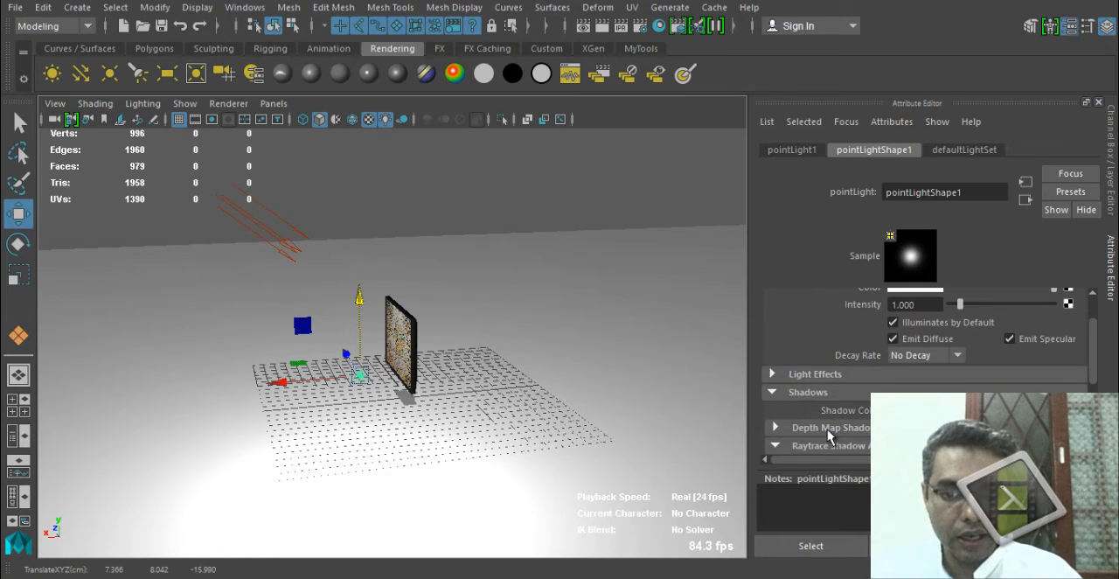
left_click(805, 392)
scroll(805, 392, "up", 1)
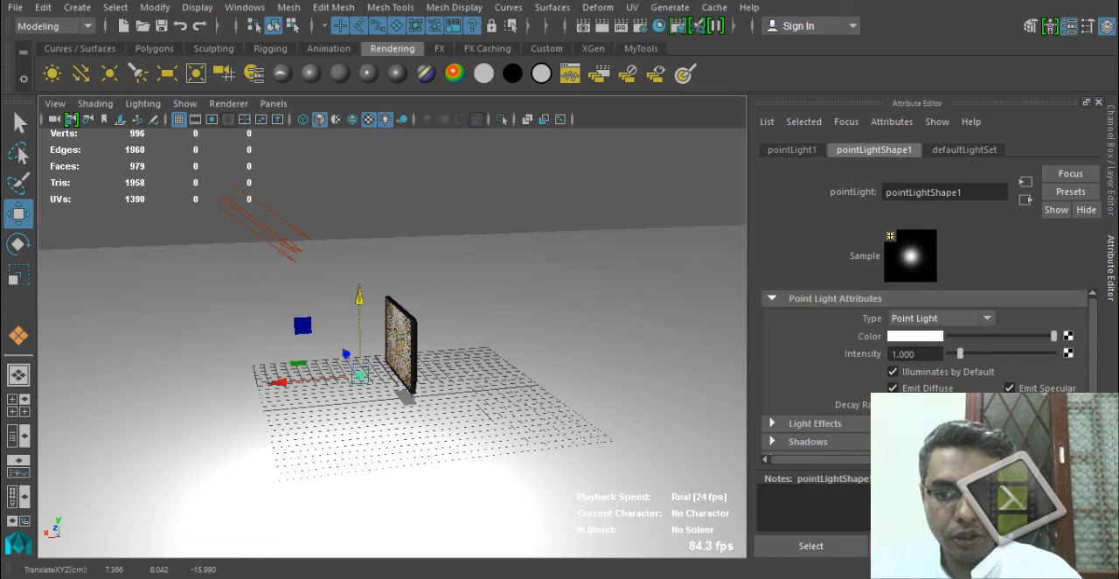
Set the directional light's intensity to 0.5 and the point light's intensity to 0.25.
left_click(271, 244)
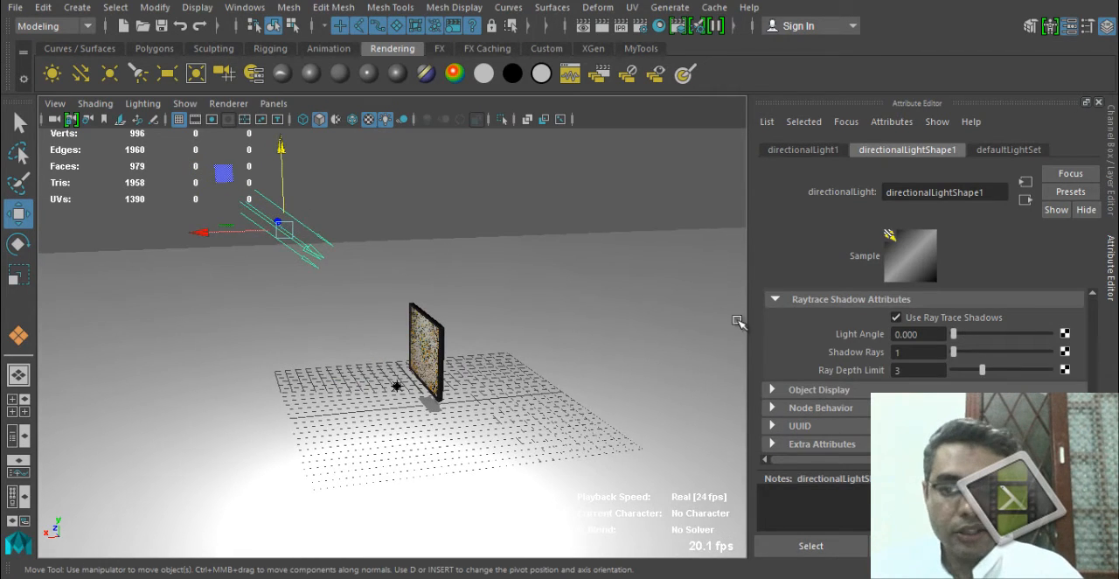
scroll(893, 341, "up", 6)
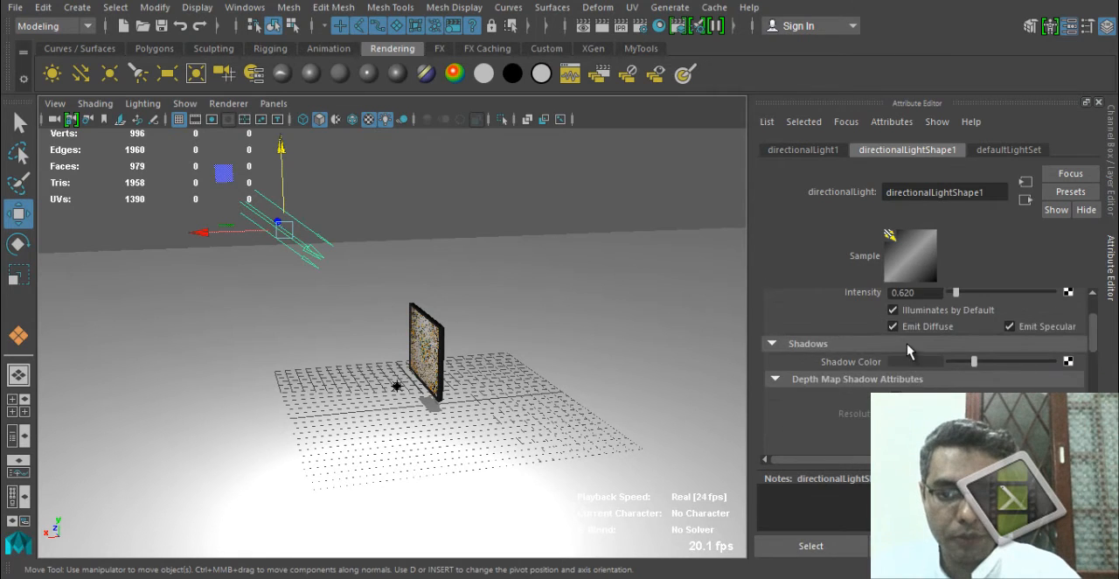
left_click(915, 354)
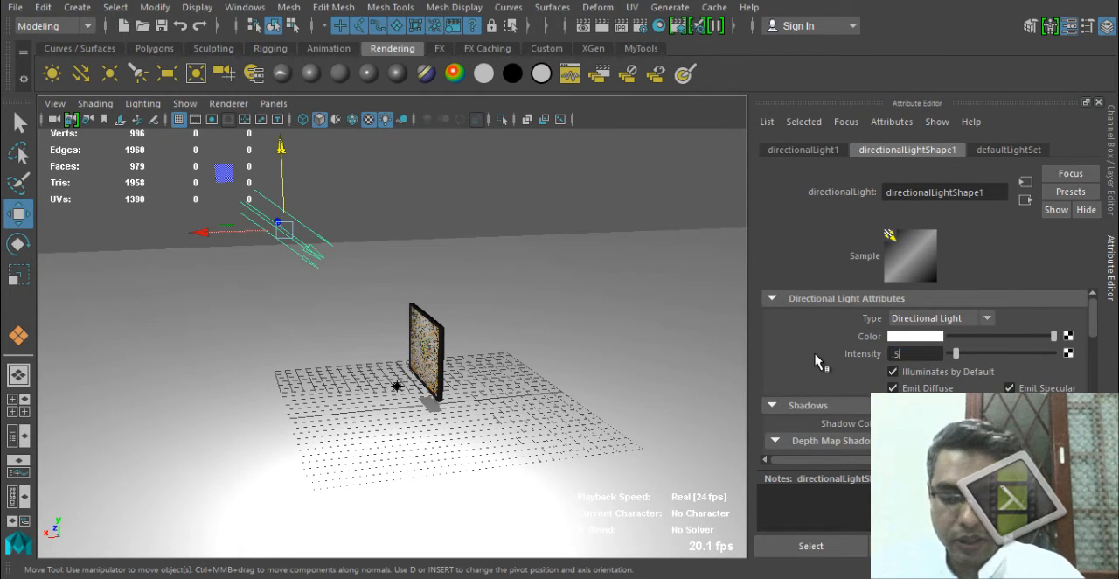
type(".5")
key("Return")
left_click(397, 386)
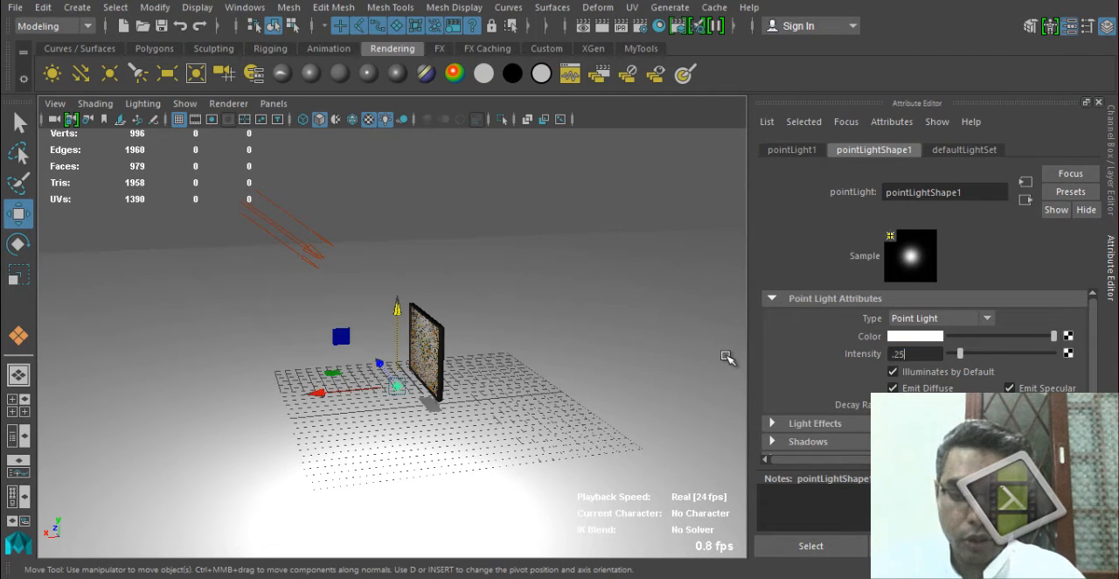
key("Return")
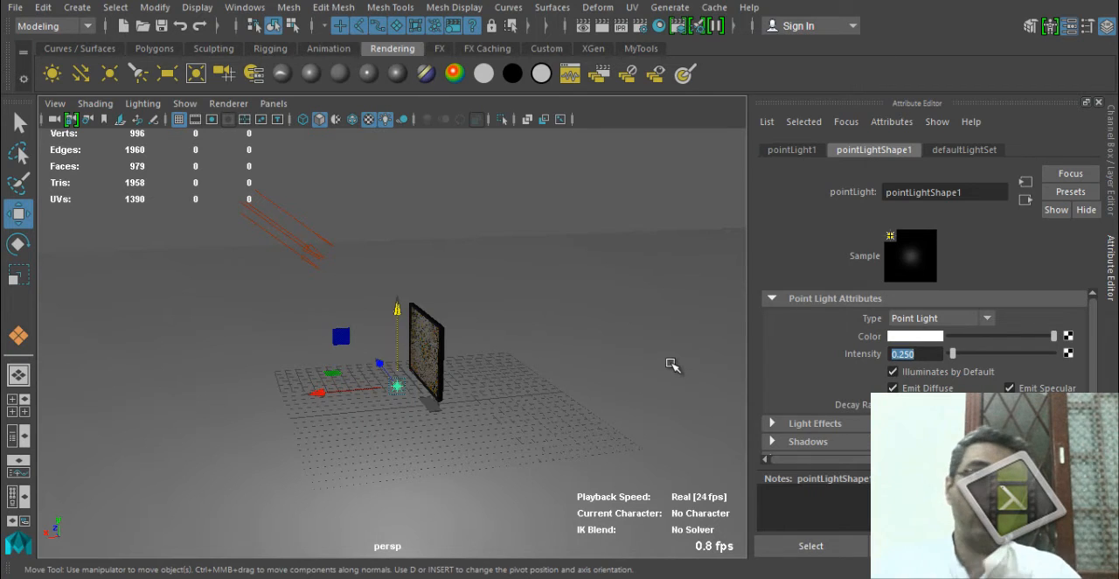
Add a second point light and position it behind and to one side of the monitor.
left_click(109, 74)
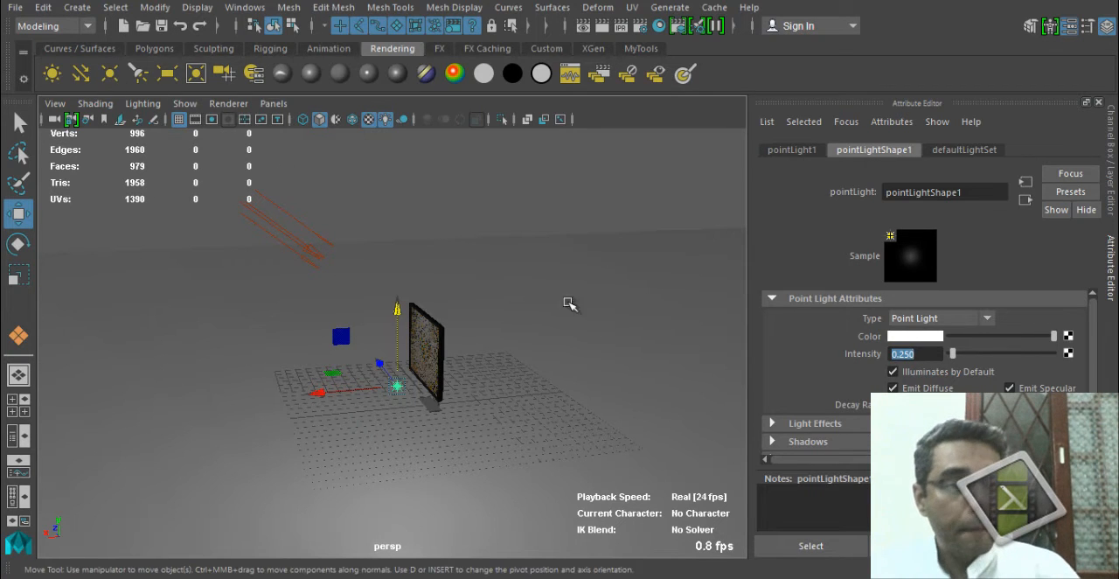
left_click_drag(352, 412, 429, 411)
left_click_drag(420, 414, 345, 418, "alt")
left_click_drag(550, 420, 466, 454)
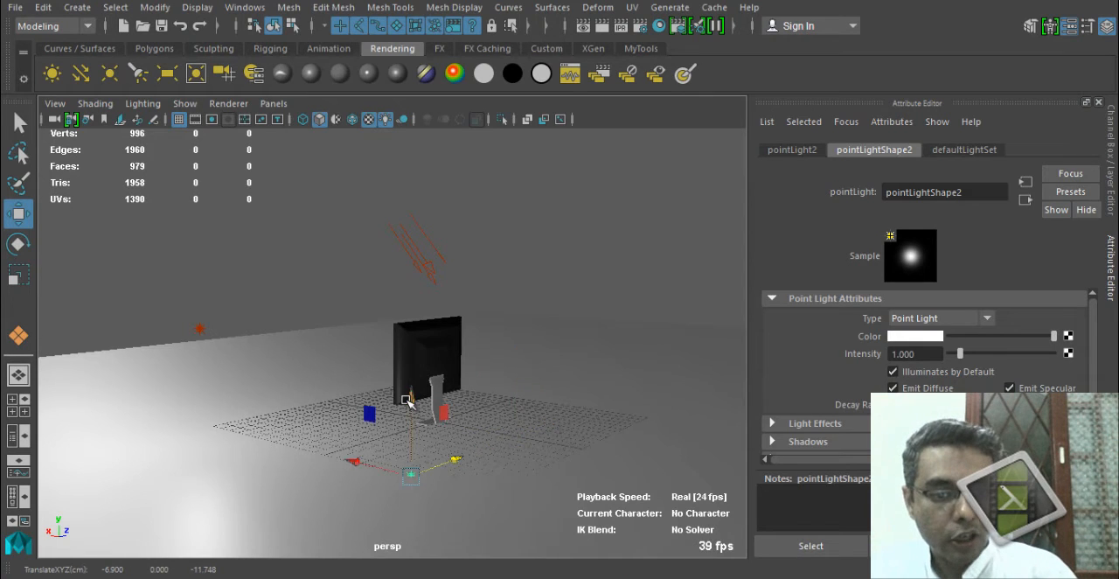
left_click_drag(409, 396, 463, 405)
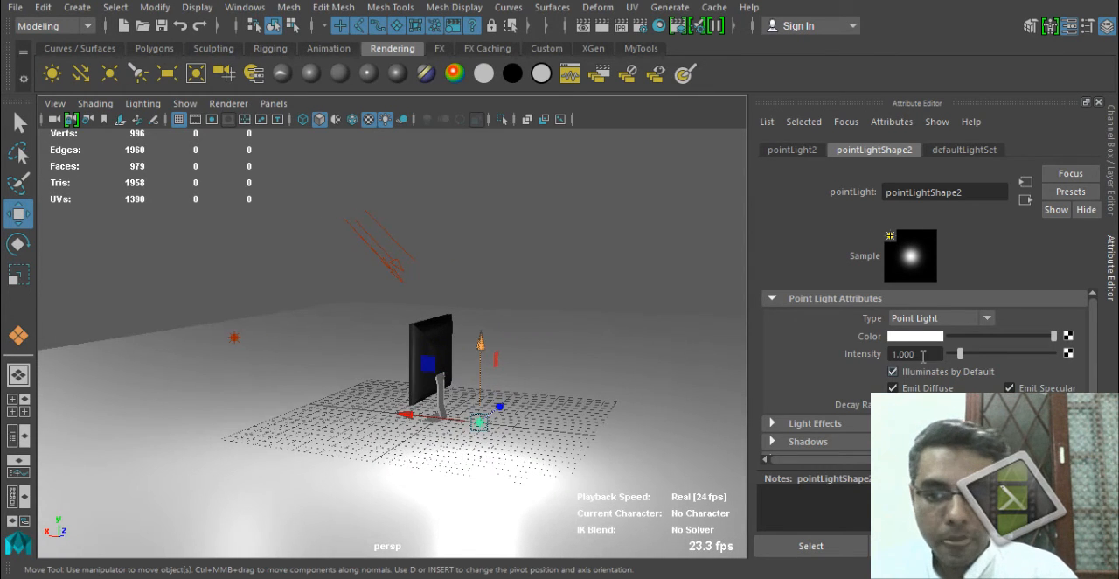
Set the second point light's intensity to 0.1.
left_click_drag(922, 356, 765, 351)
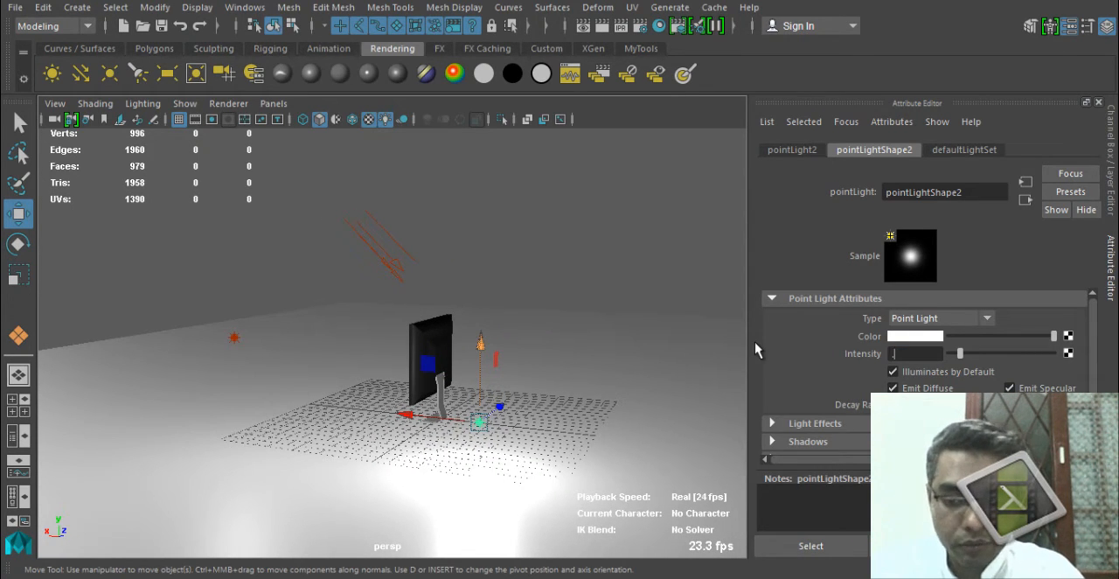
type(".1")
key("Return")
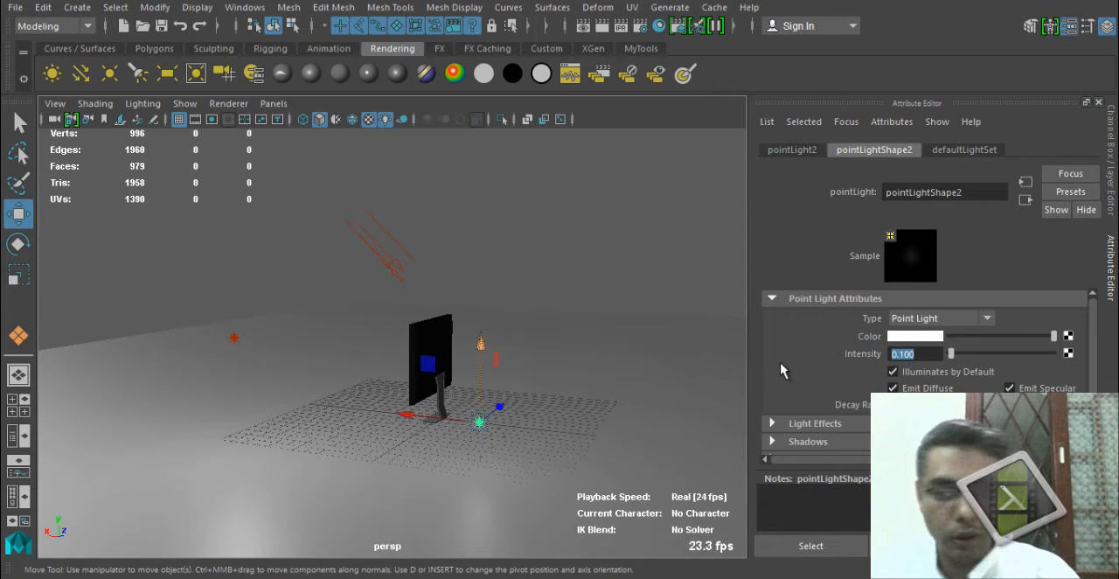
Inspect the attributes of both point lights and examine the second one's raytrace shadow options.
left_click_drag(492, 382, 203, 367, "alt")
left_click(193, 322)
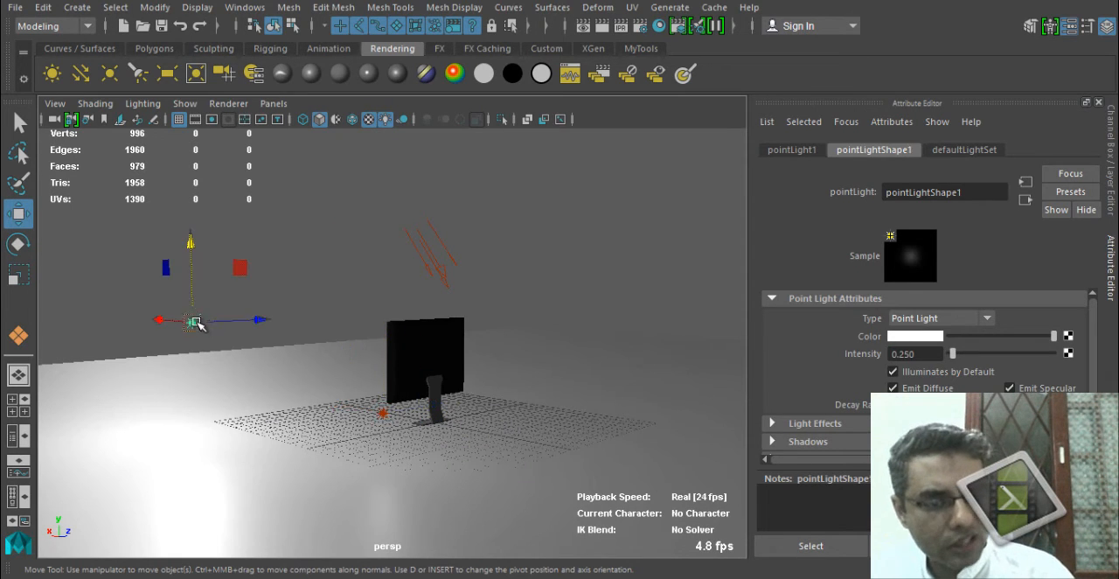
left_click(385, 411)
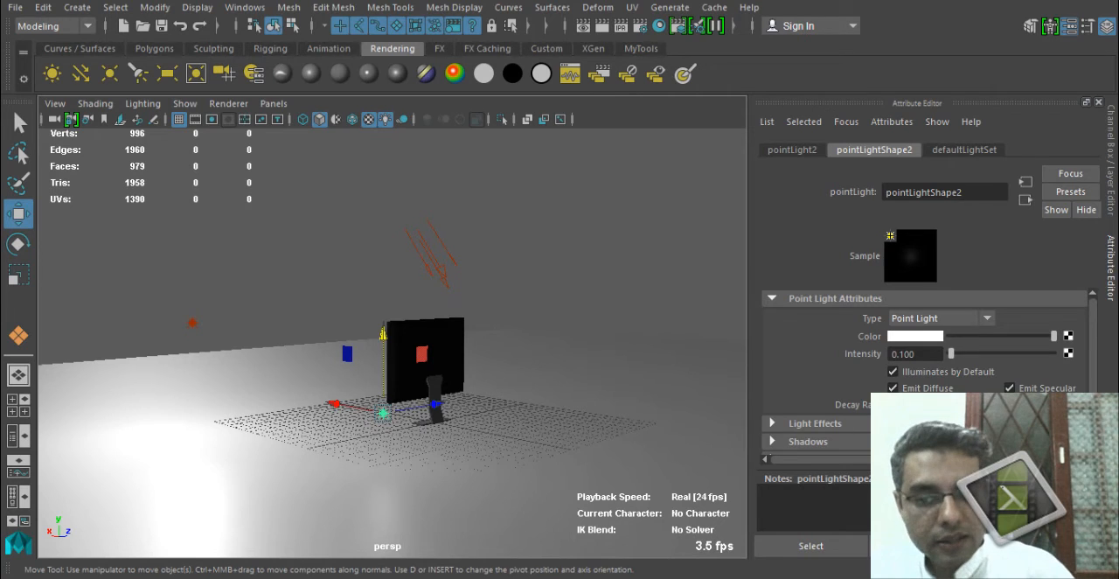
scroll(968, 337, "down", 2)
left_click(887, 376)
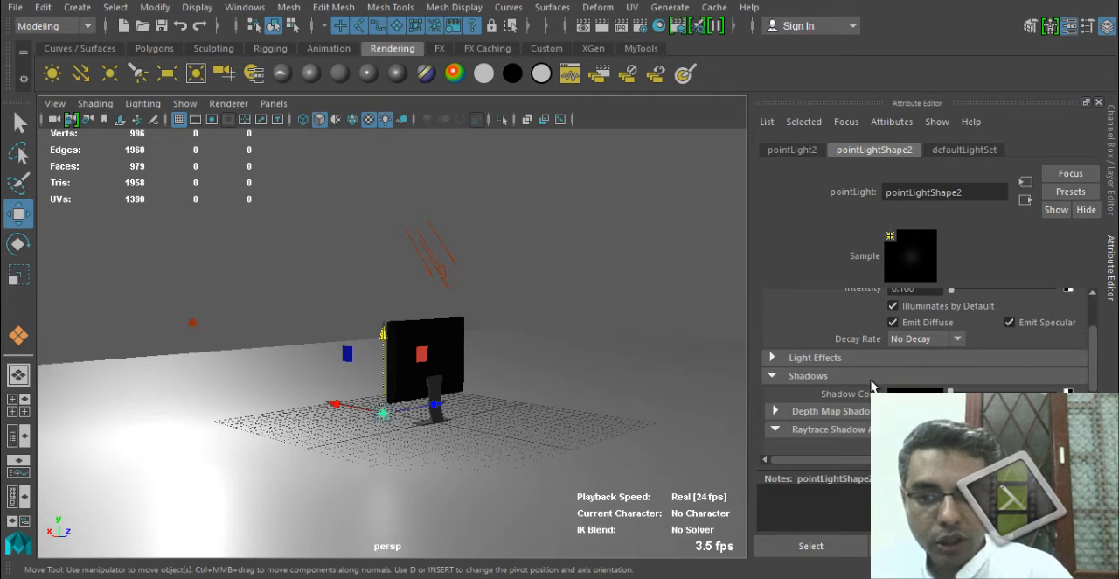
scroll(972, 385, "down", 3)
left_click(963, 333)
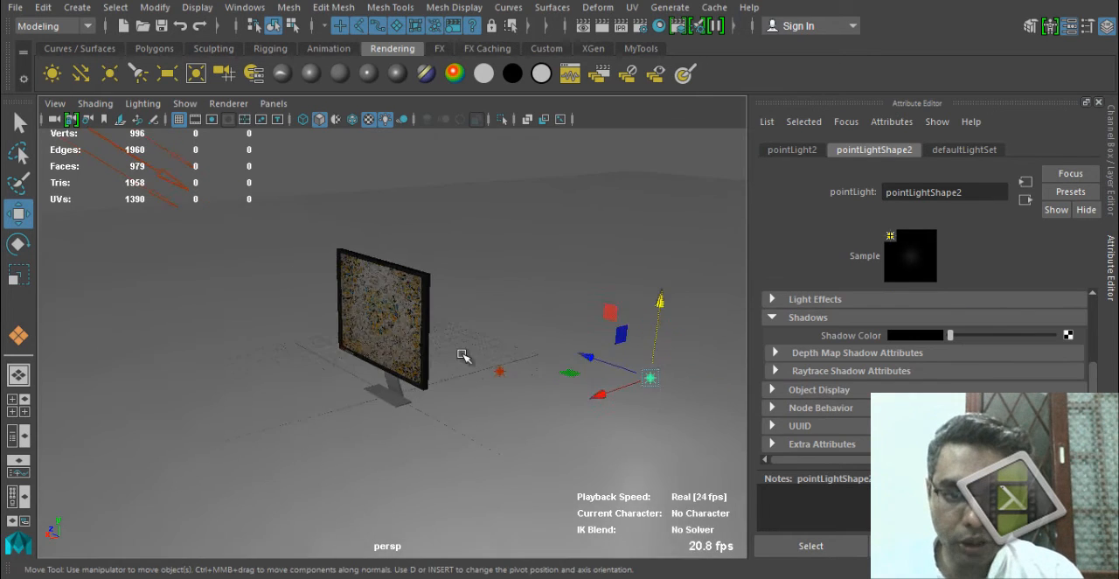
Render the current frame from a close front view of the monitor, and select the directional light.
left_click_drag(461, 357, 459, 509, "alt")
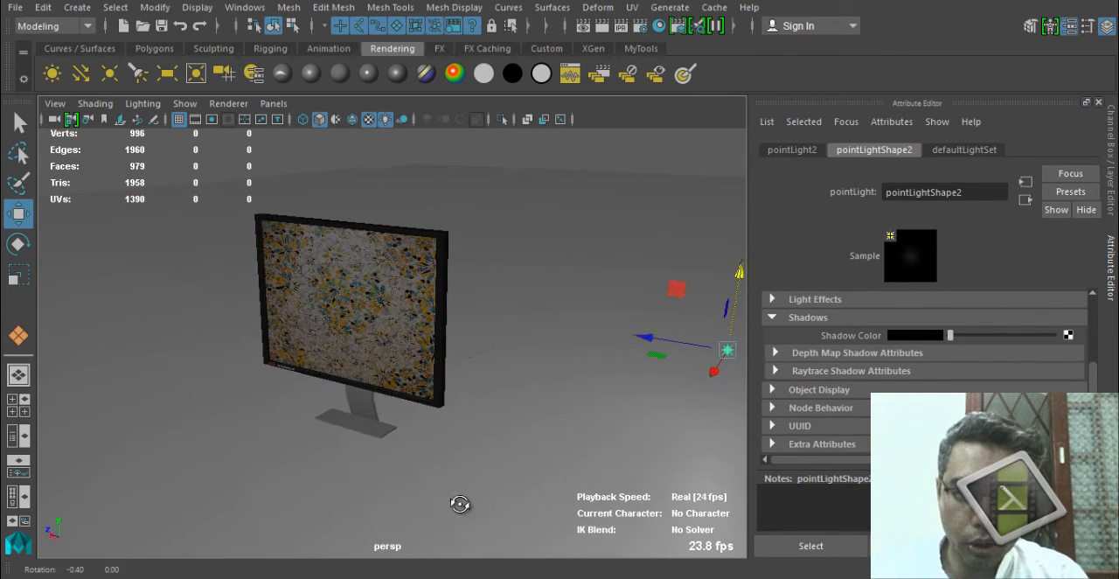
left_click(602, 26)
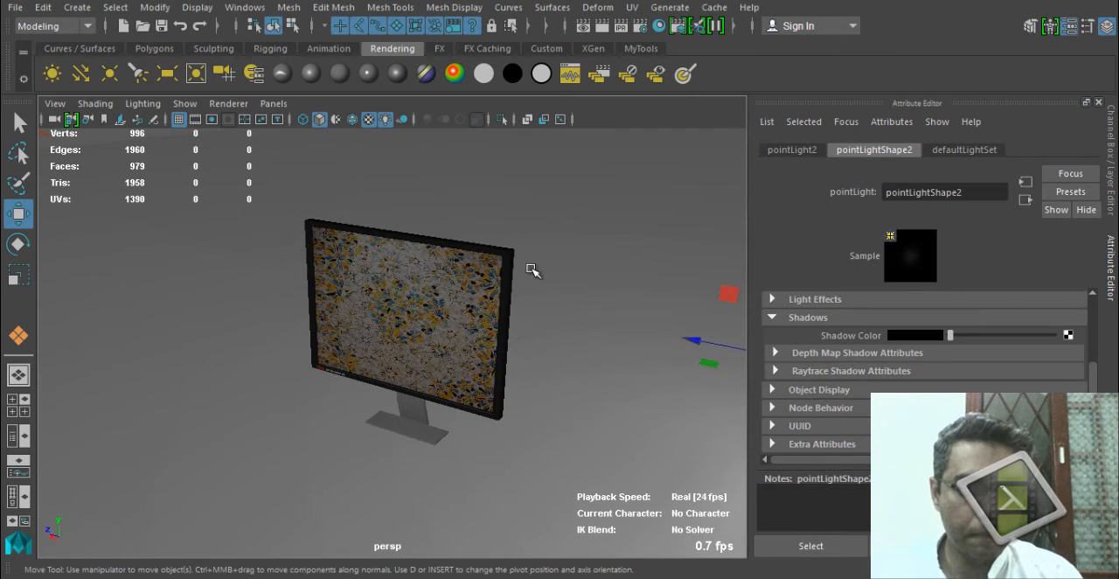
right_click_drag(592, 272, 272, 273, "alt")
left_click(246, 255)
left_click(249, 263)
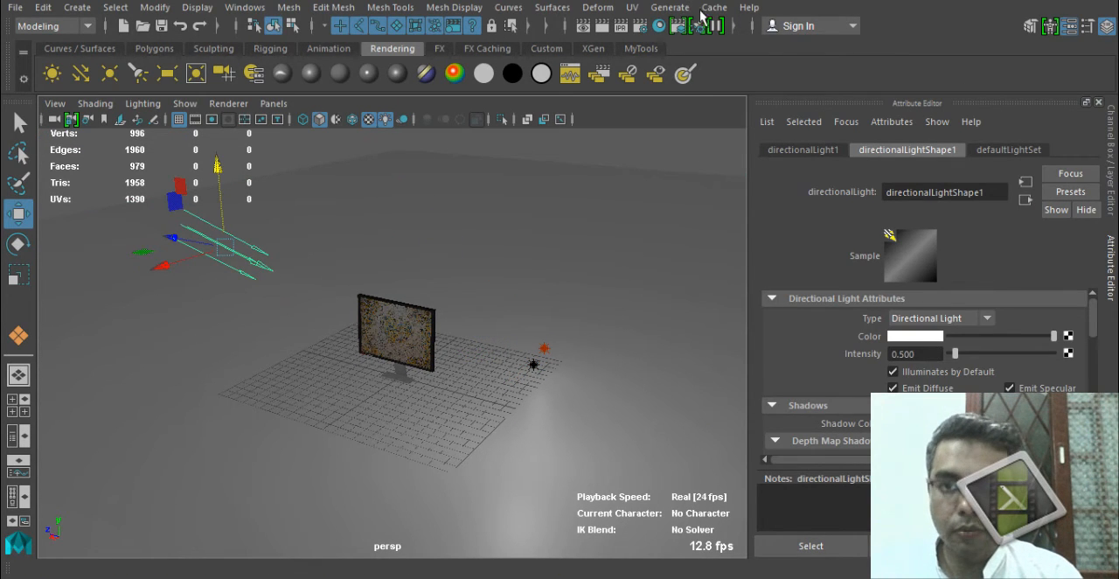
Set the Maya Software anti-aliasing quality to Production quality in the render settings.
left_click(621, 25)
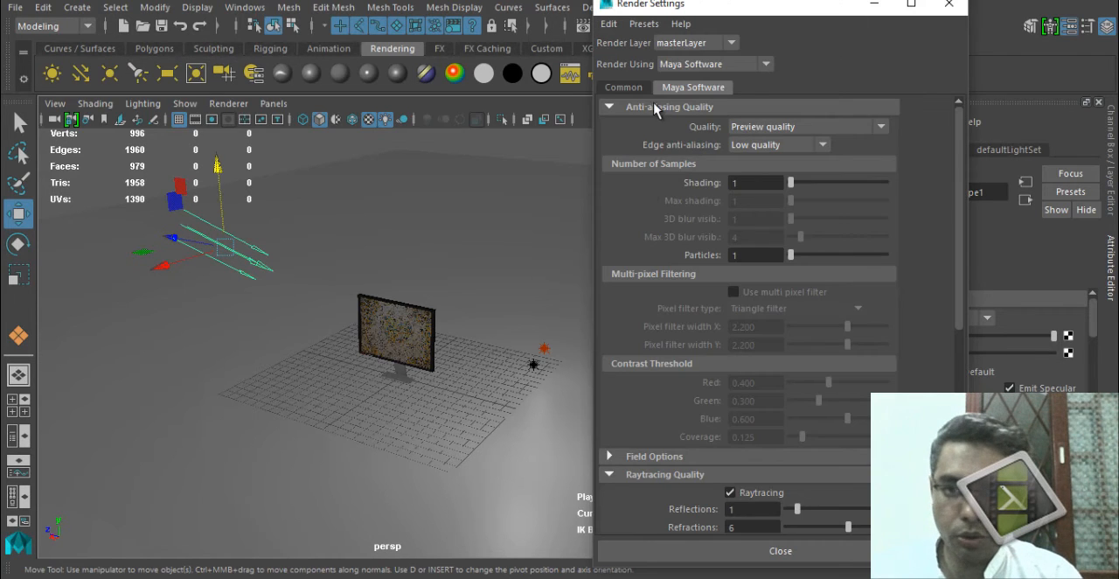
left_click(773, 110)
left_click(776, 117)
left_click(775, 112)
left_click(784, 127)
left_click(768, 193)
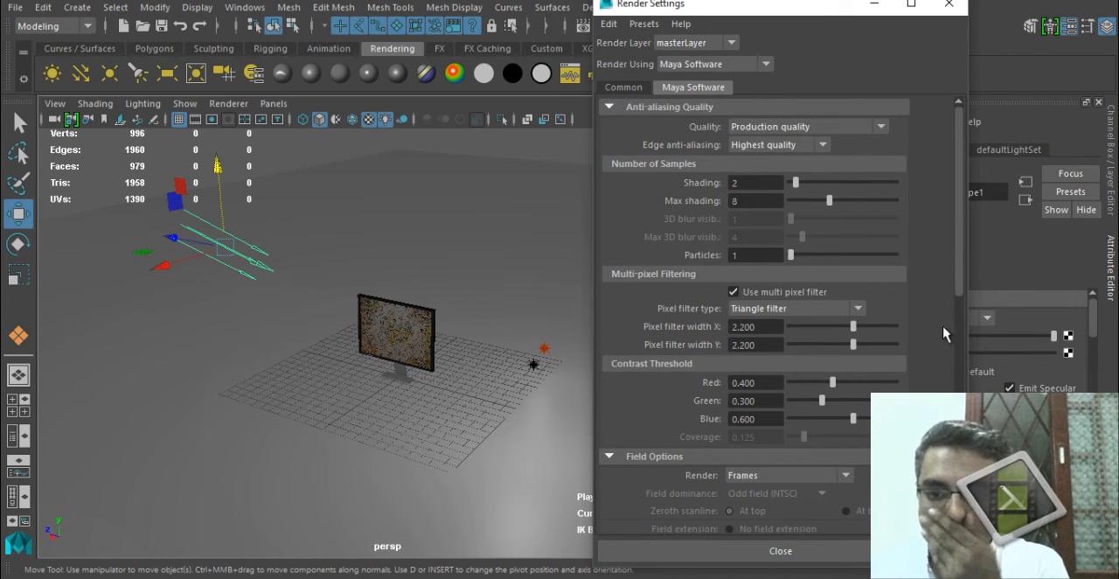
Review the Maya Software raytracing, motion blur and render options in the render settings.
scroll(958, 273, "down", 10)
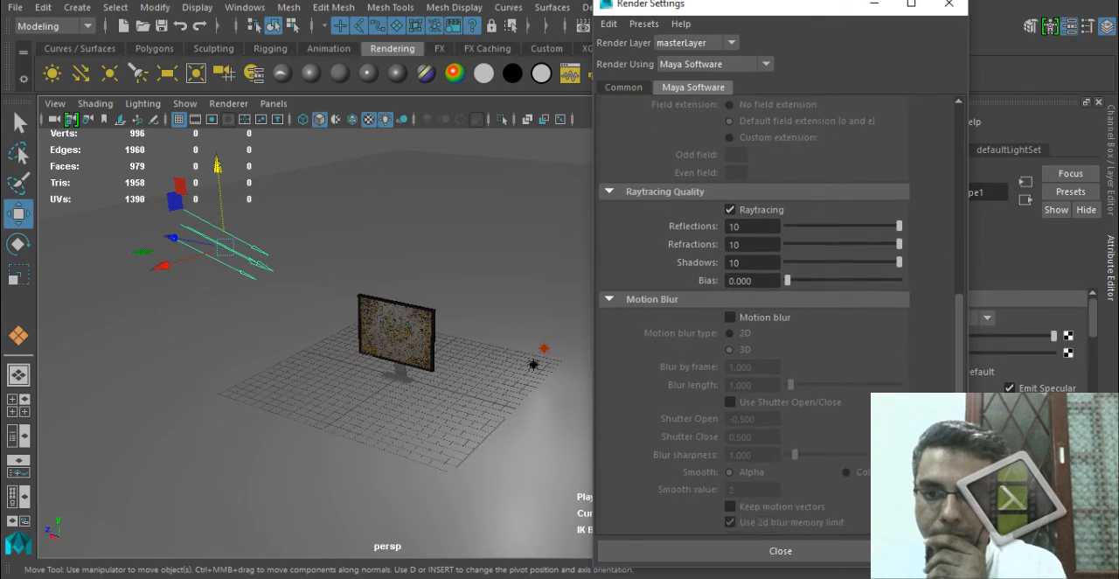
scroll(824, 452, "down", 3)
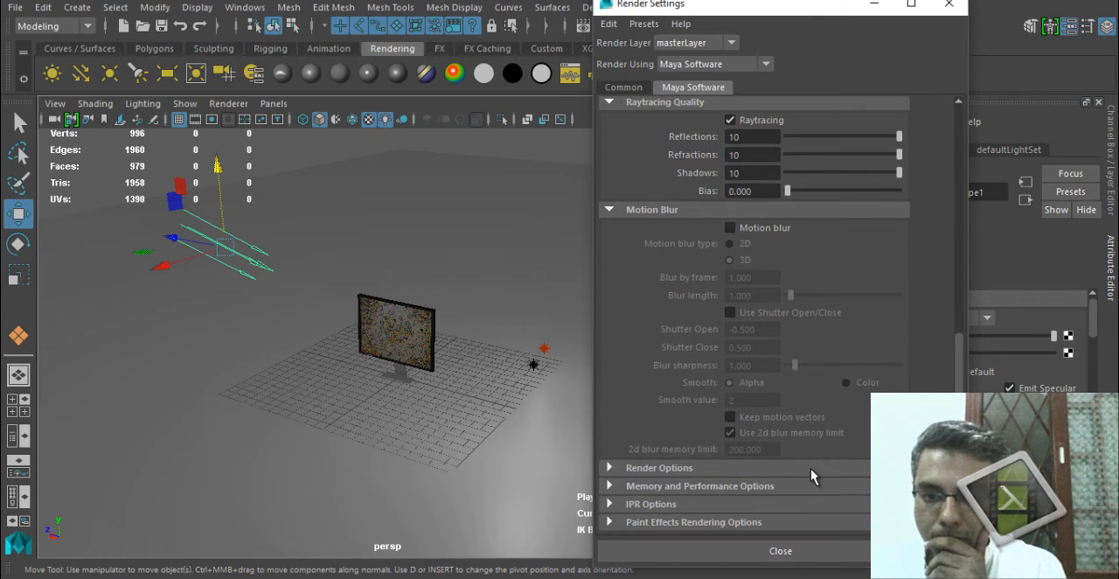
left_click(811, 471)
scroll(822, 463, "down", 5)
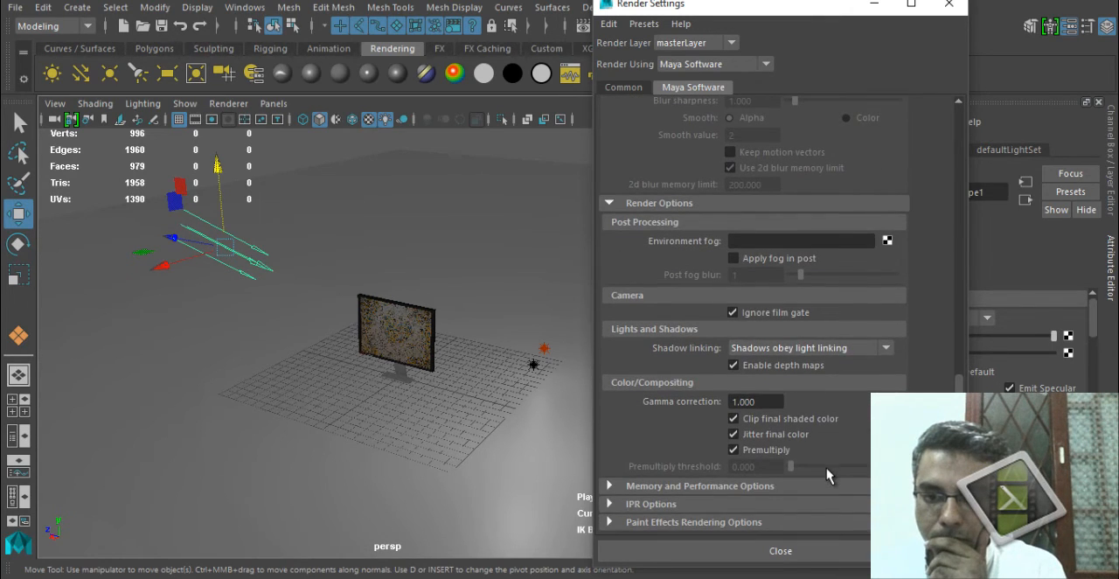
scroll(813, 446, "up", 10)
left_click(668, 126)
scroll(661, 175, "up", 5)
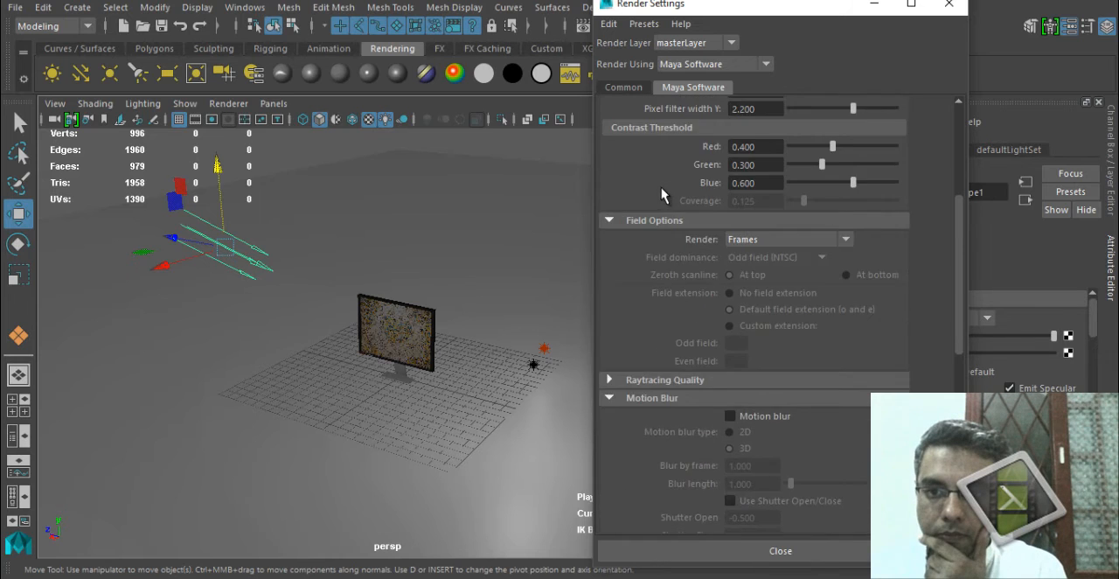
scroll(673, 183, "up", 5)
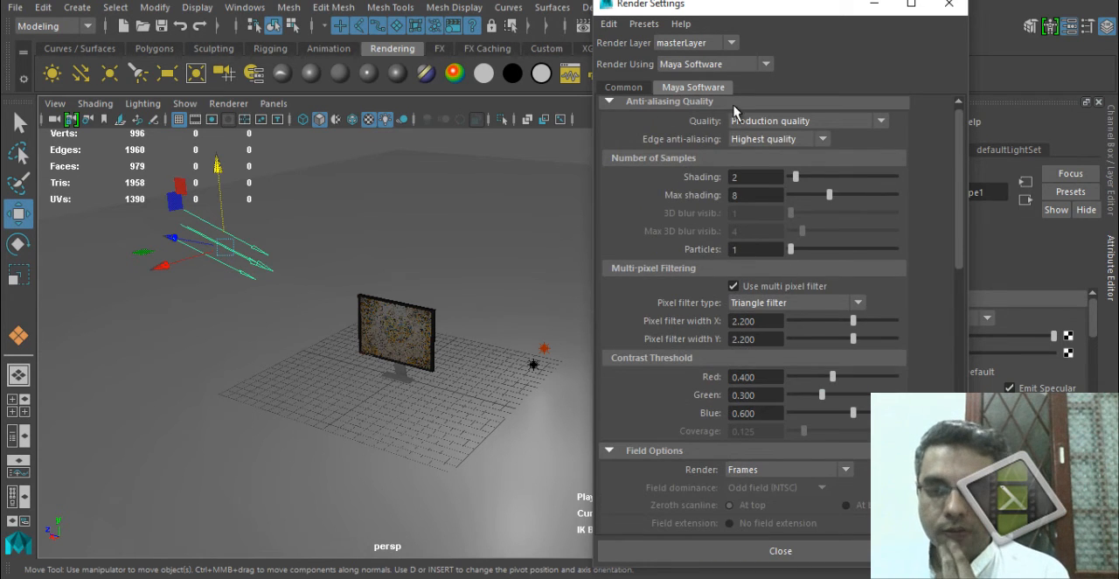
Set the render image size to the Full 1024 preset and check the resulting size options.
left_click(625, 87)
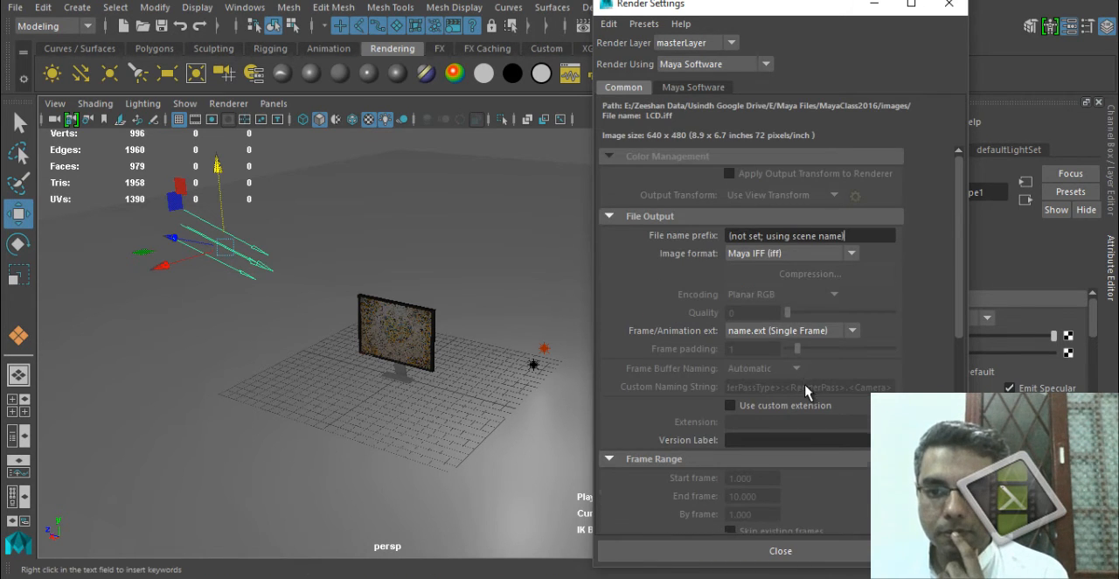
scroll(811, 389, "down", 6)
left_click(808, 404)
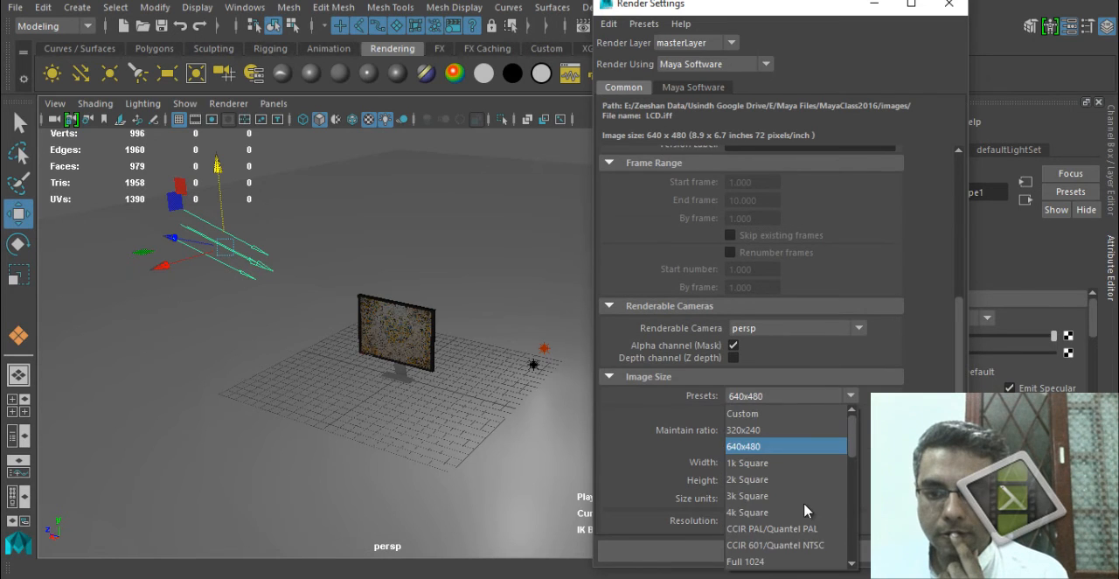
left_click(819, 563)
scroll(807, 449, "down", 2)
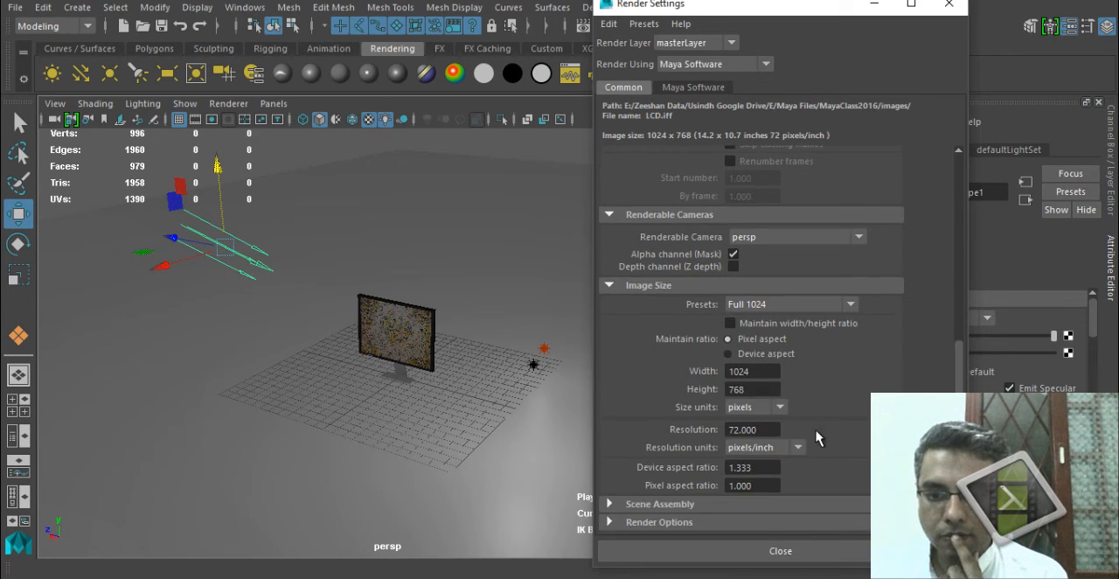
scroll(784, 491, "down", 3)
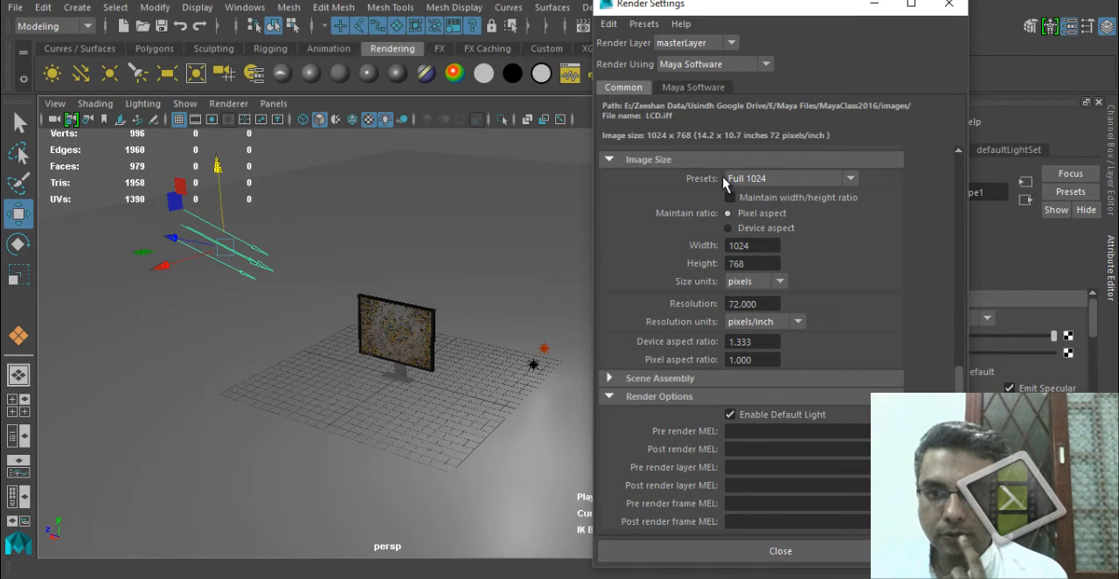
Close the render settings and render the current frame from a close, angled view of the monitor.
left_click(948, 5)
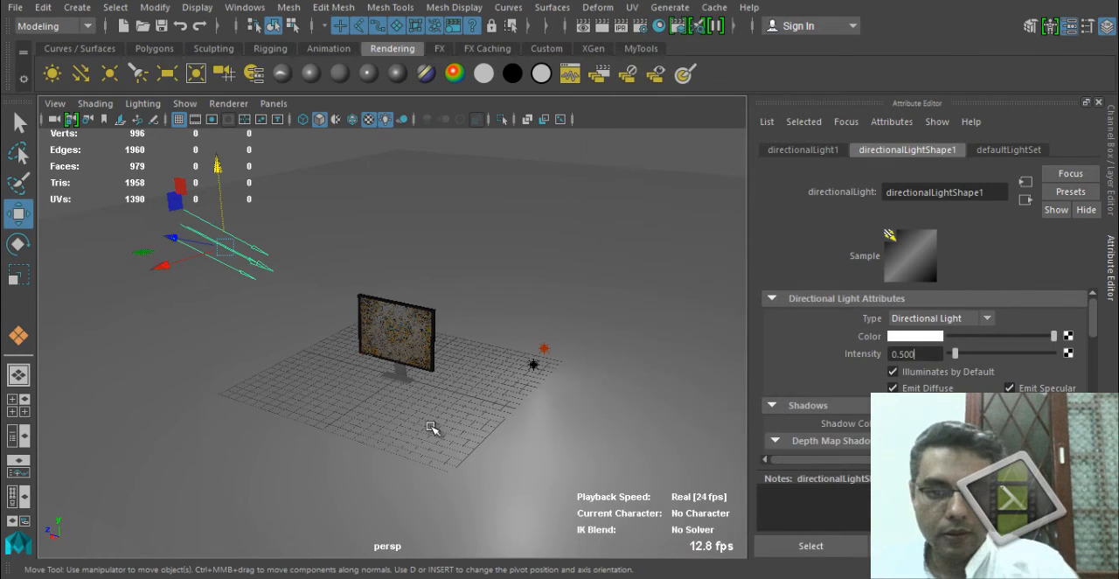
right_click_drag(363, 449, 603, 477, "alt")
left_click_drag(328, 484, 353, 490, "alt")
right_click_drag(358, 489, 538, 438, "alt")
left_click_drag(537, 439, 539, 436, "alt")
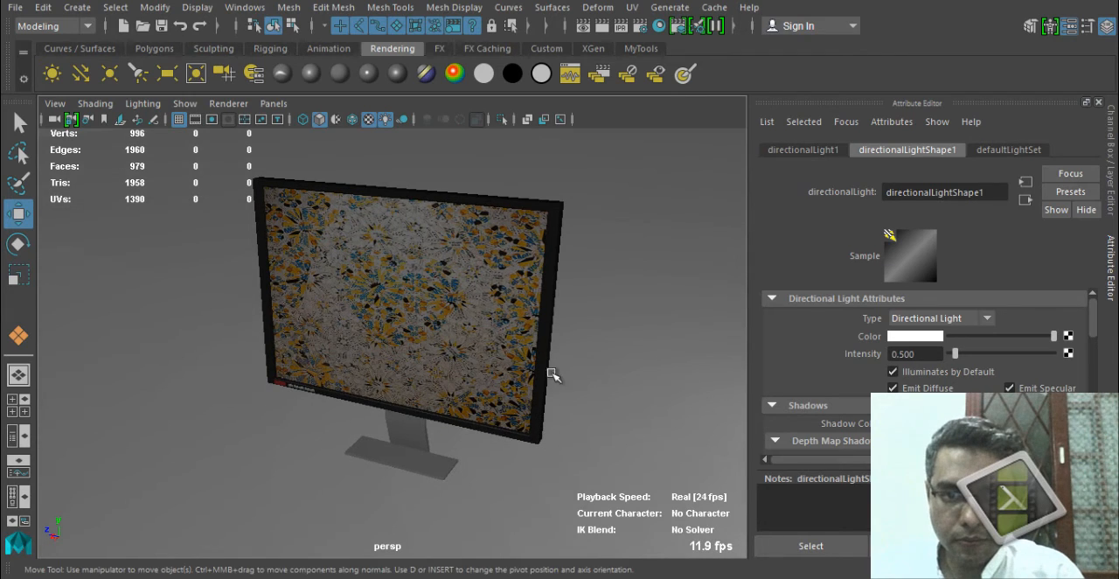
left_click(603, 28)
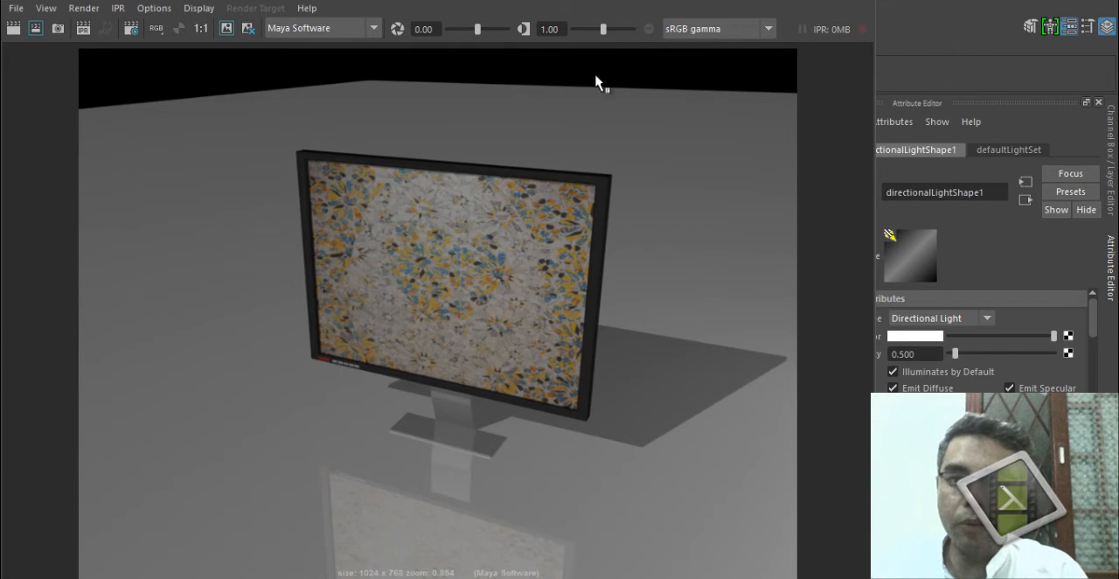
left_click(865, 2)
Select the ground plane behind the monitor and scale it up so that it extends farther back.
left_click(614, 179)
right_click_drag(354, 316, 189, 155, "alt")
left_click_drag(386, 256, 454, 215)
key("r")
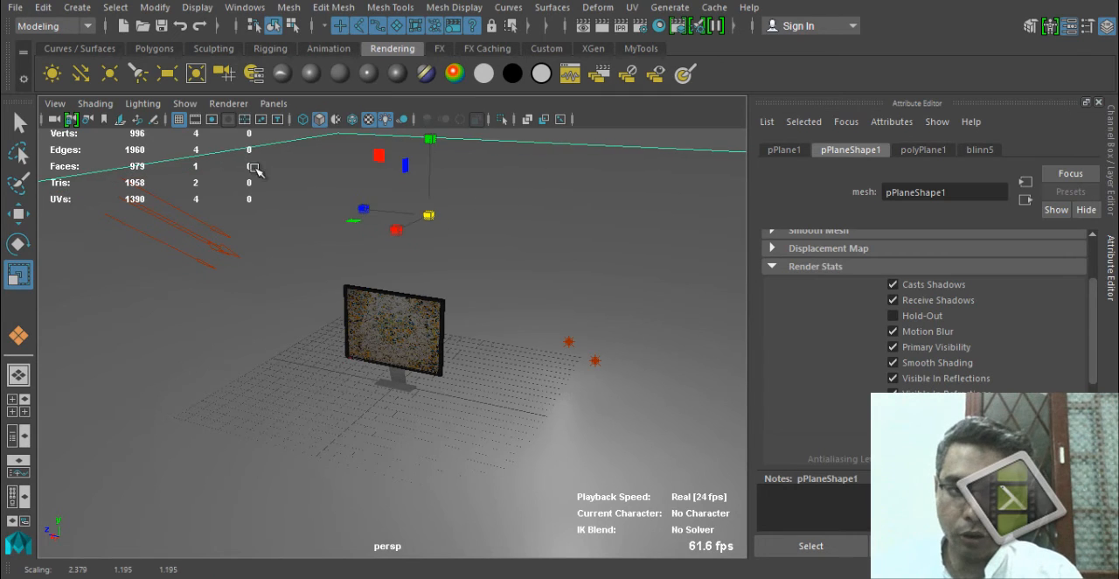
Display the film gate in the perspective view, frame the monitor inside it and render the current frame.
left_click(211, 118)
left_click(194, 119)
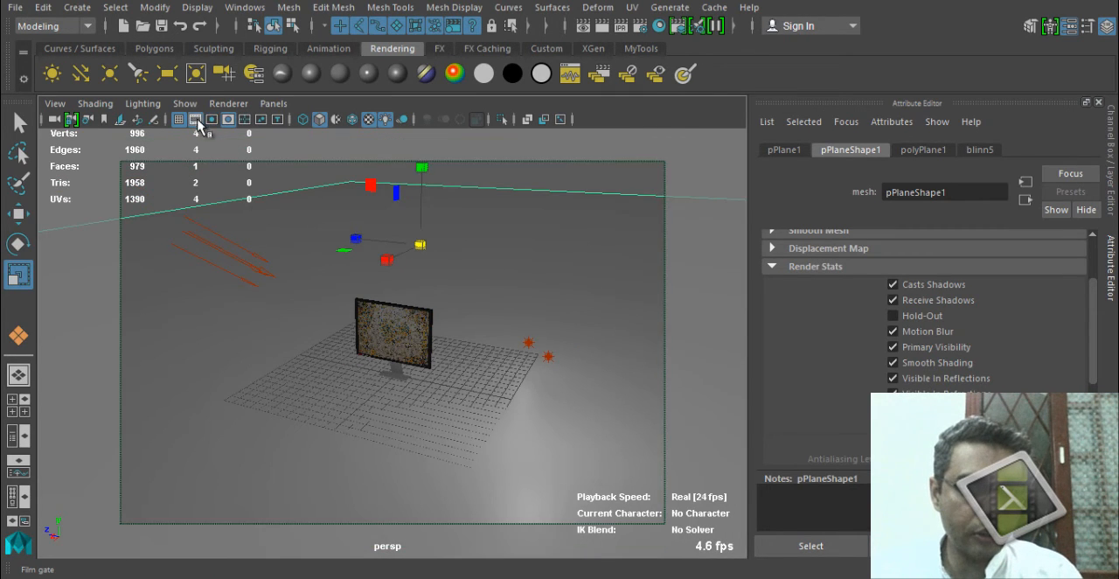
scroll(452, 405, "up", 5)
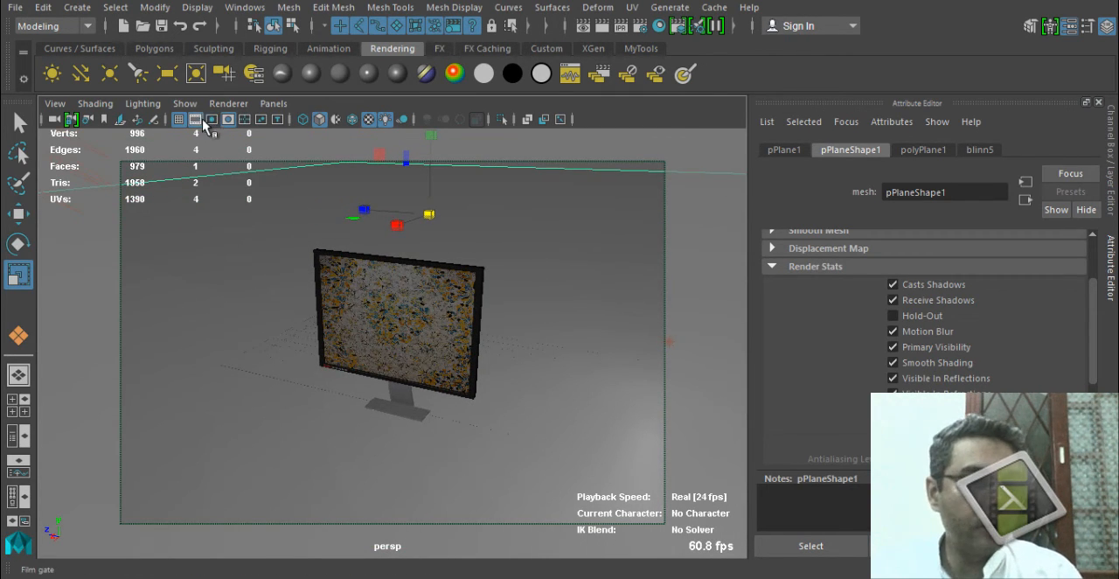
left_click_drag(437, 407, 487, 412, "alt")
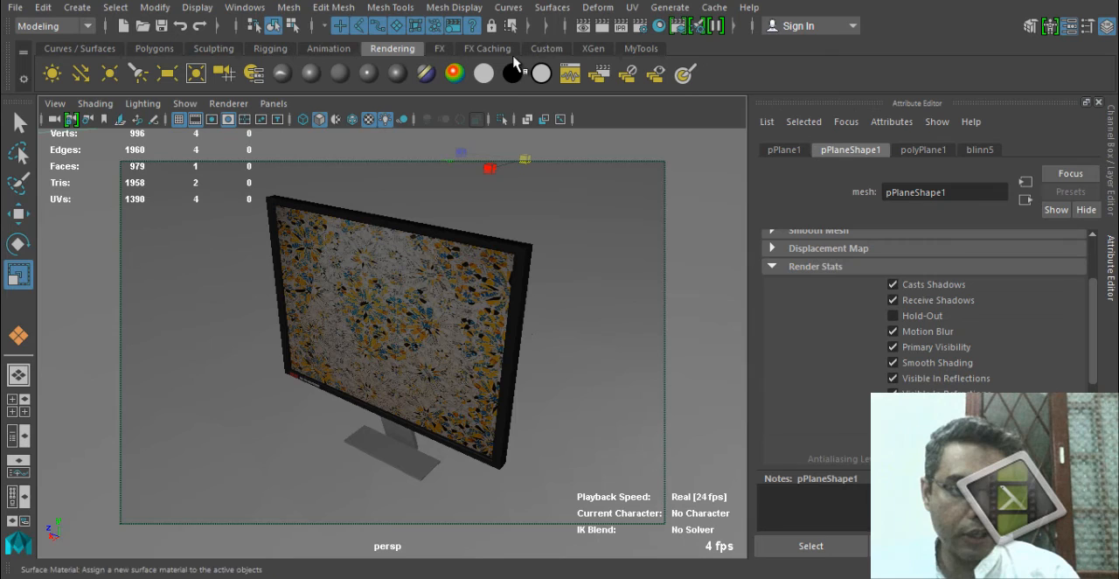
left_click(600, 25)
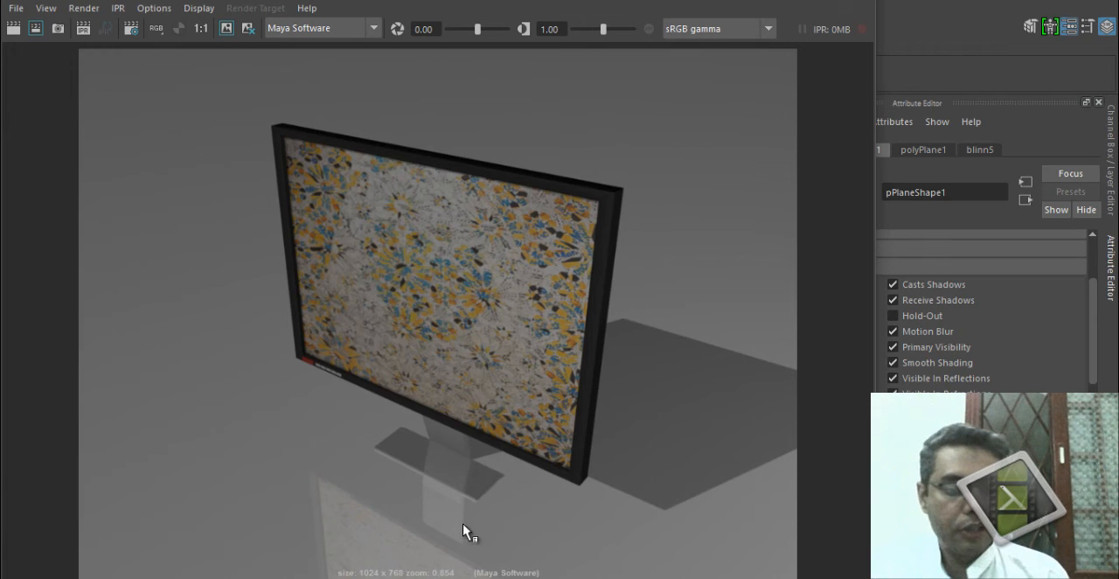
Save the rendered image as a JPEG named FinalLCD Render in the project's images folder.
left_click(16, 8)
left_click(96, 51)
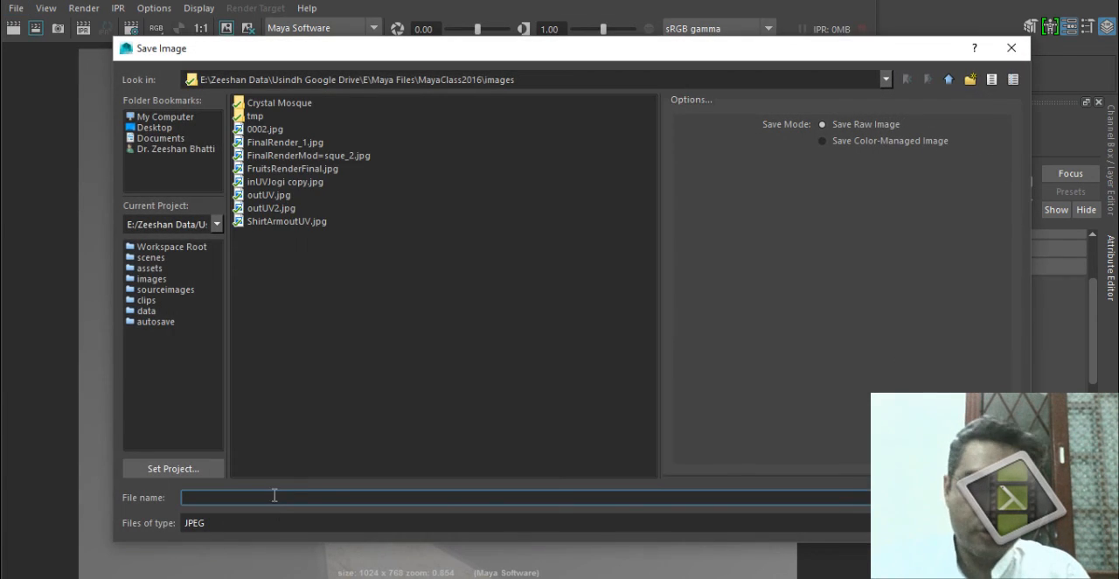
type("Finakl")
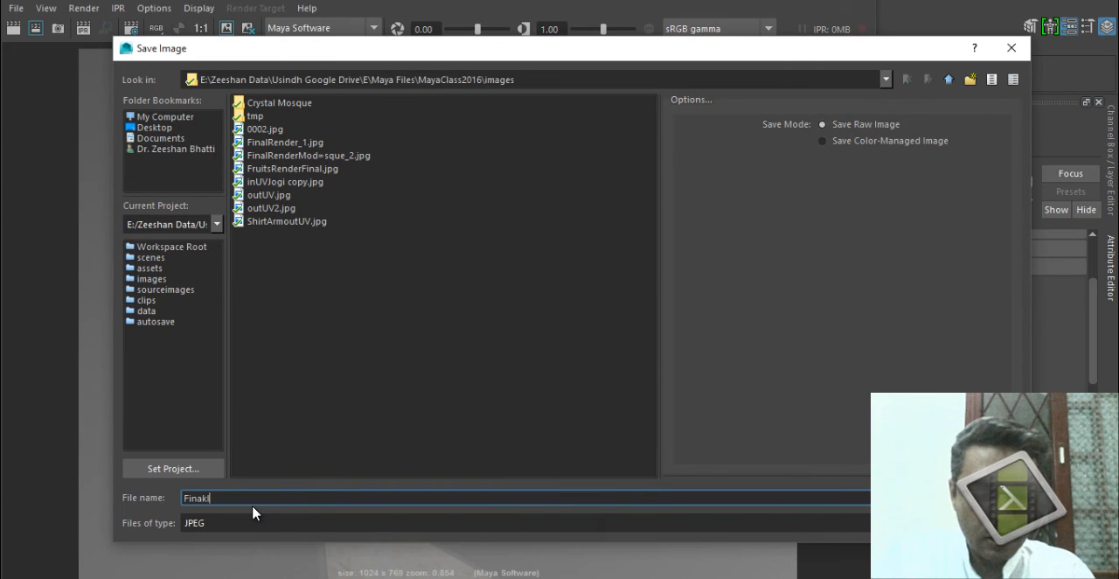
key("BackSpace")
key("BackSpace")
type("l")
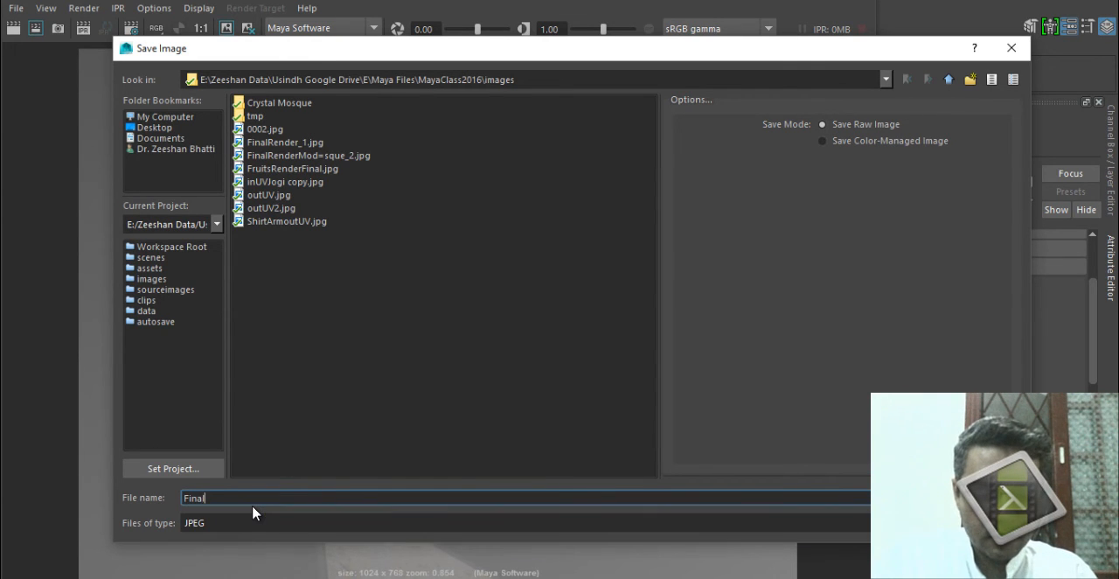
type("LCD Render")
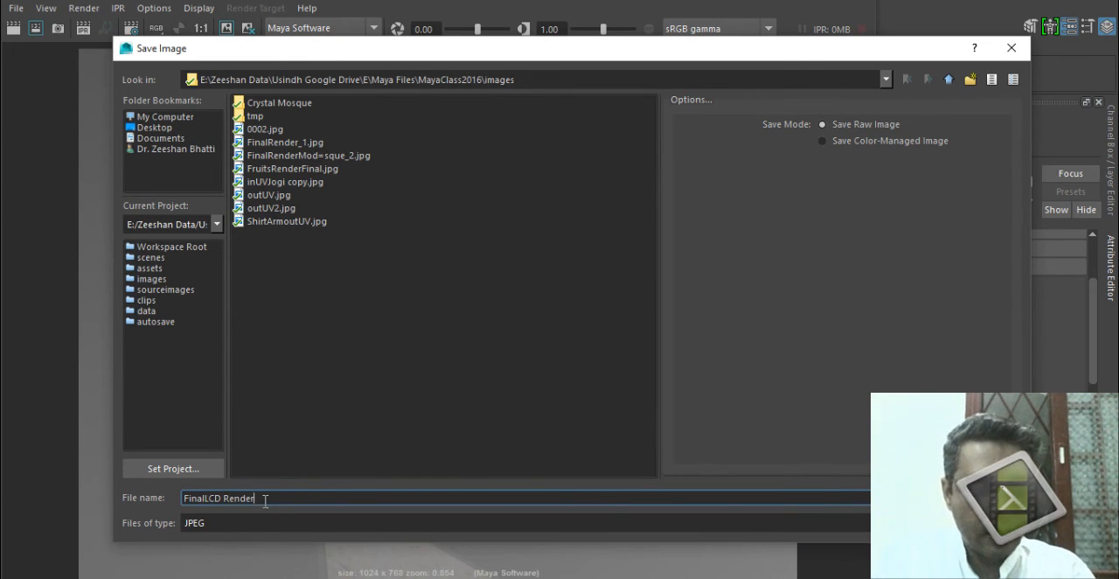
key("Return")
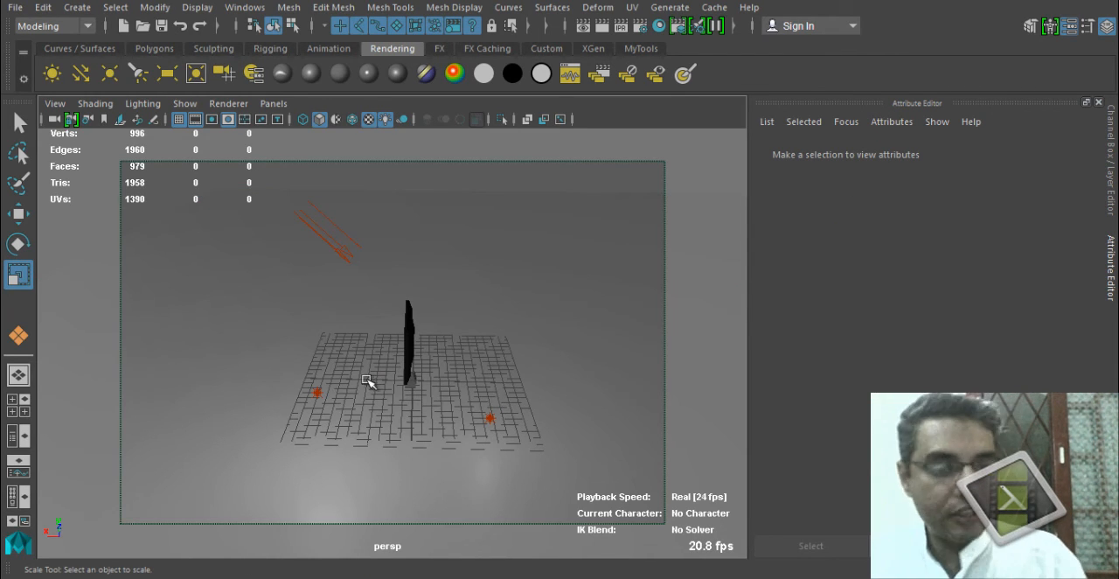
Select the directional light, try an intensity of 2, and set its intensity to 1.
left_click_drag(359, 376, 282, 284, "alt")
left_click(321, 245)
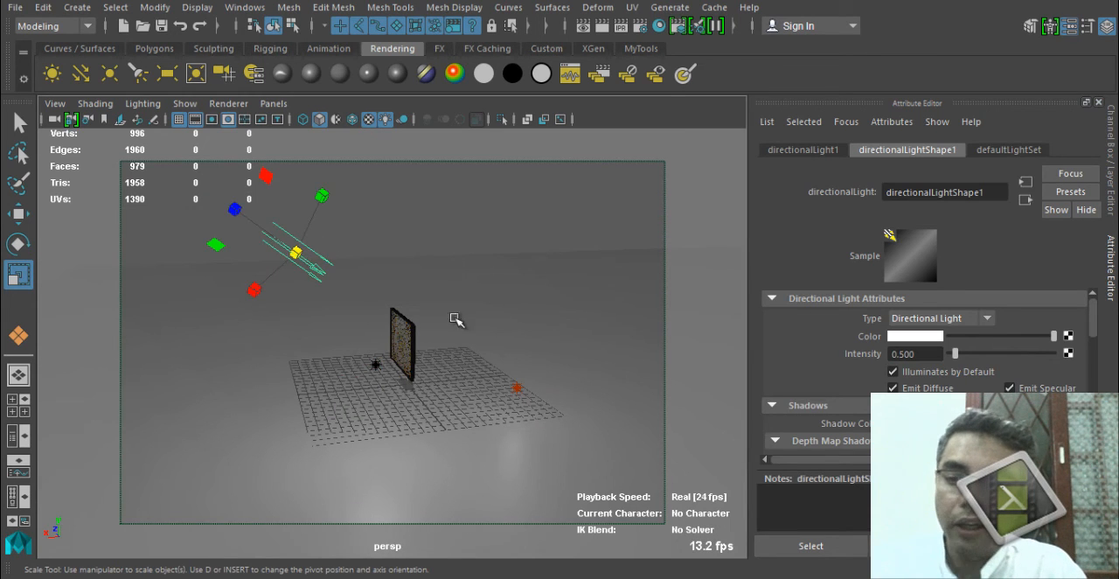
left_click_drag(457, 317, 594, 394, "alt")
double_click(902, 353)
type("2")
key("Return")
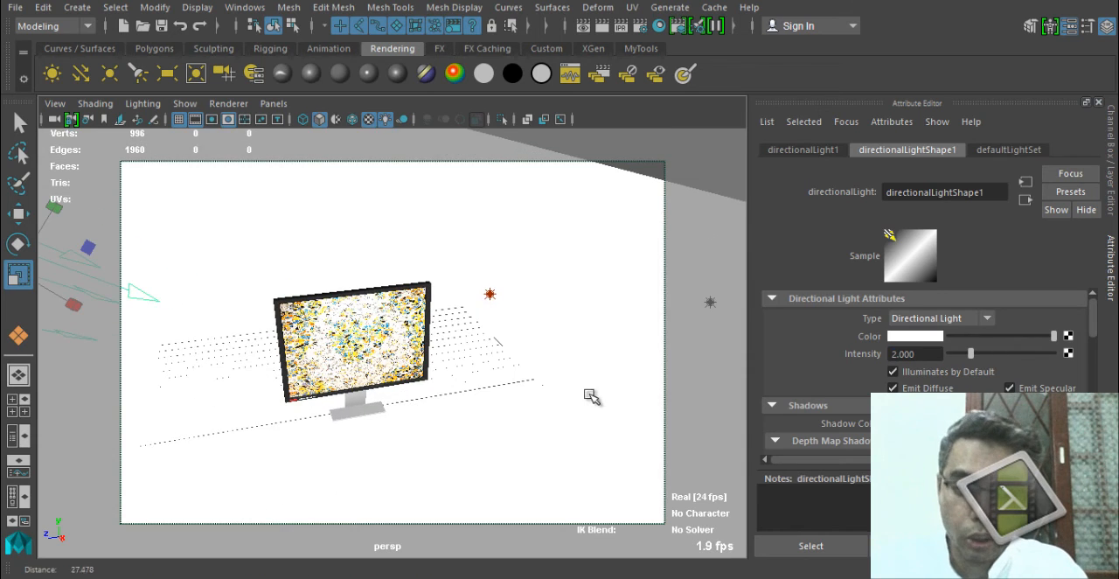
left_click_drag(512, 387, 854, 356, "alt")
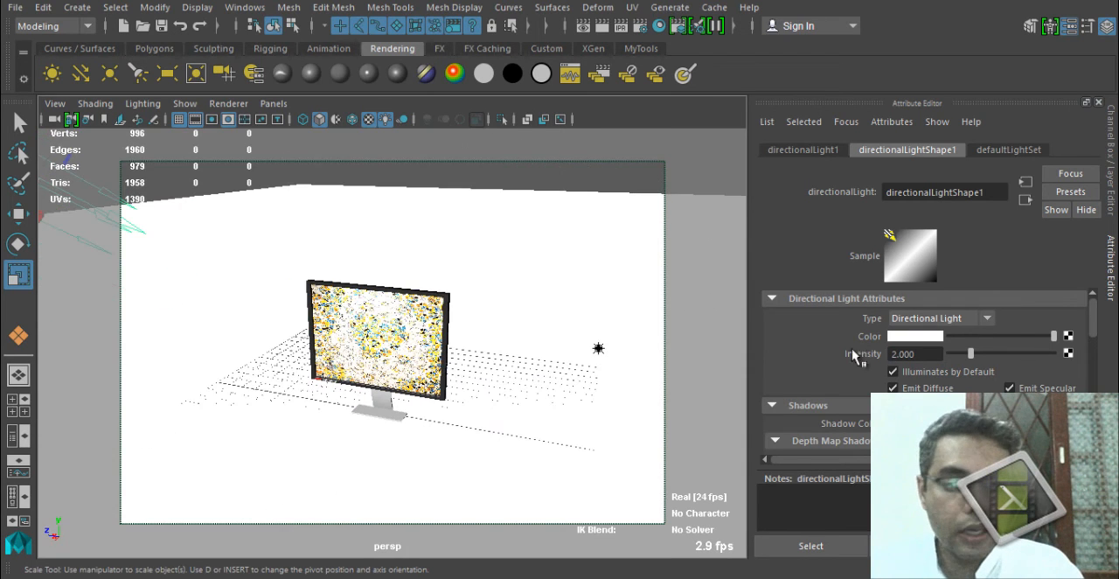
double_click(927, 353)
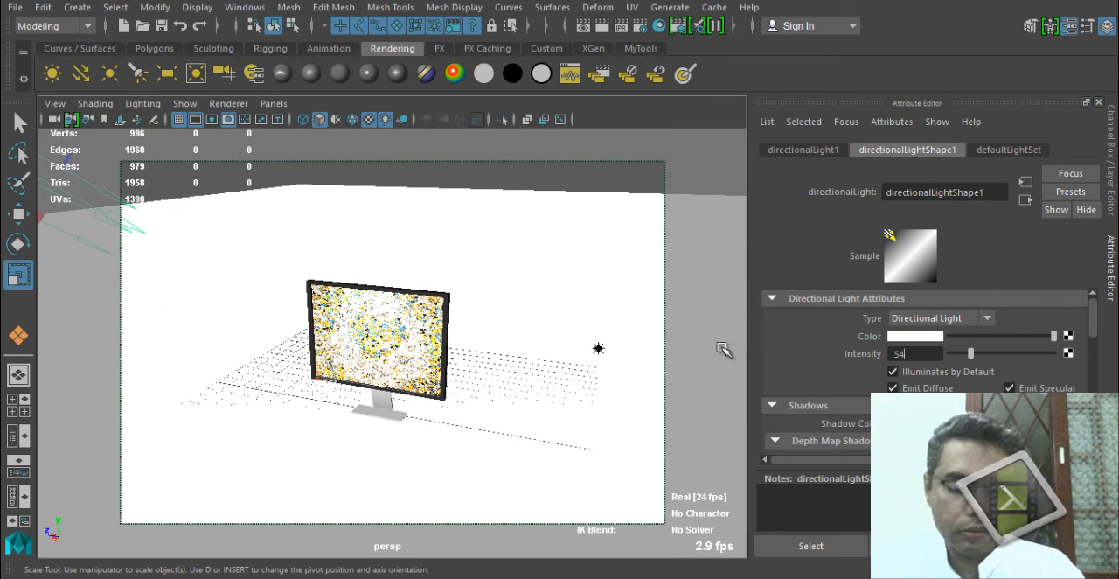
type("1")
key("Return")
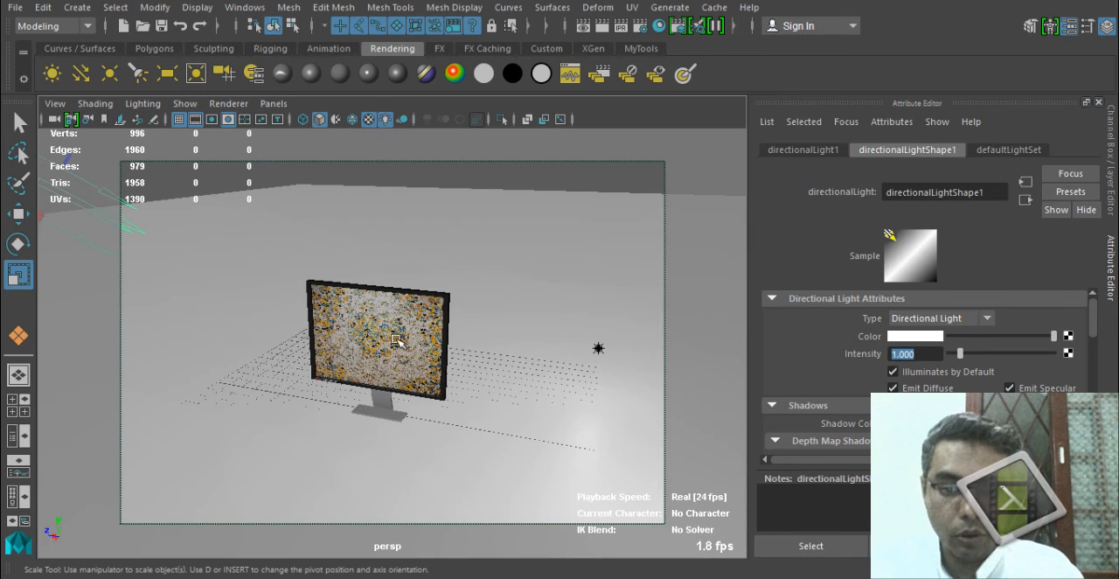
Render the current frame with the brighter directional light and close the render window.
left_click_drag(295, 367, 368, 347, "alt")
left_click(606, 26)
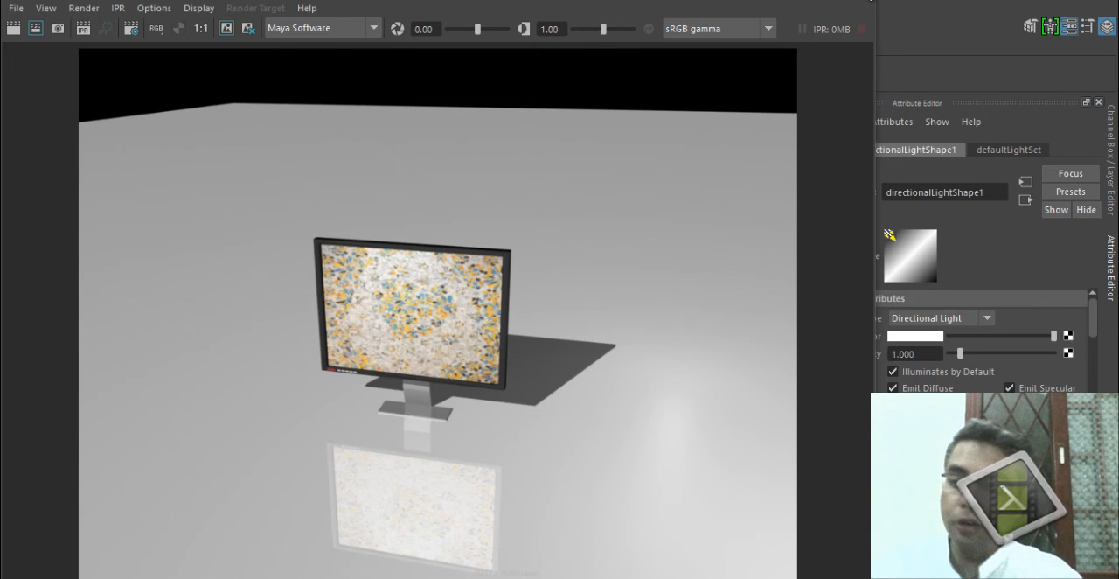
left_click(867, 0)
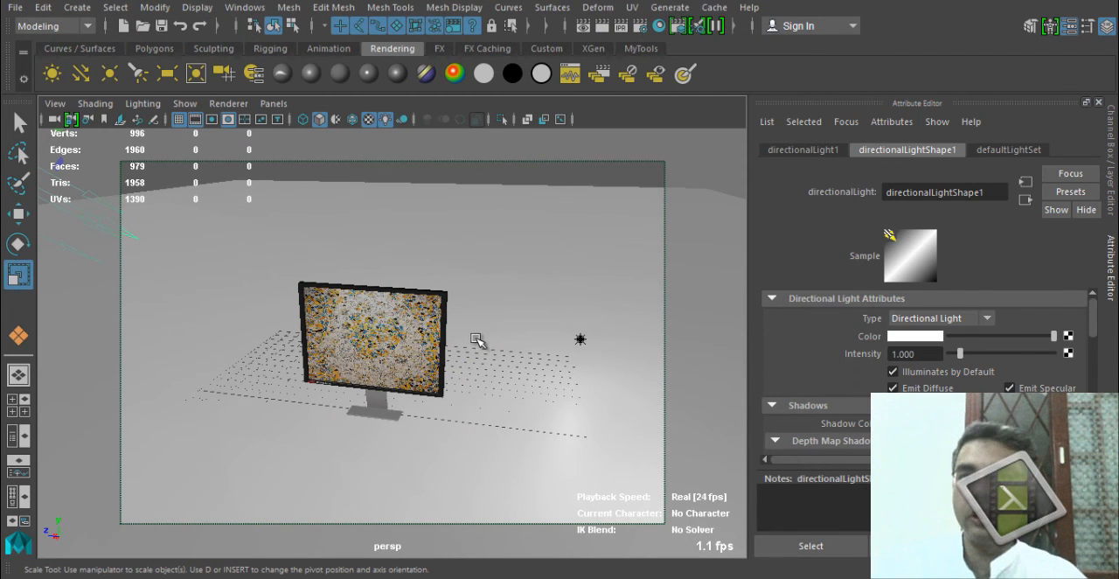
key("space")
left_click(438, 342)
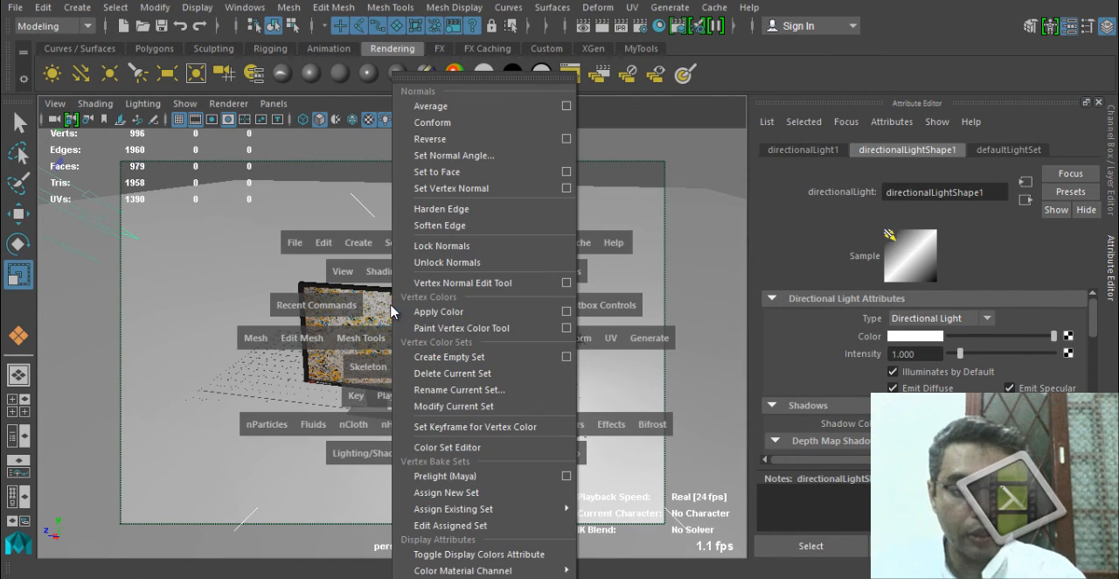
left_click_drag(390, 312, 383, 310, "alt")
left_click(403, 351)
right_click_drag(404, 354, 538, 427, "alt")
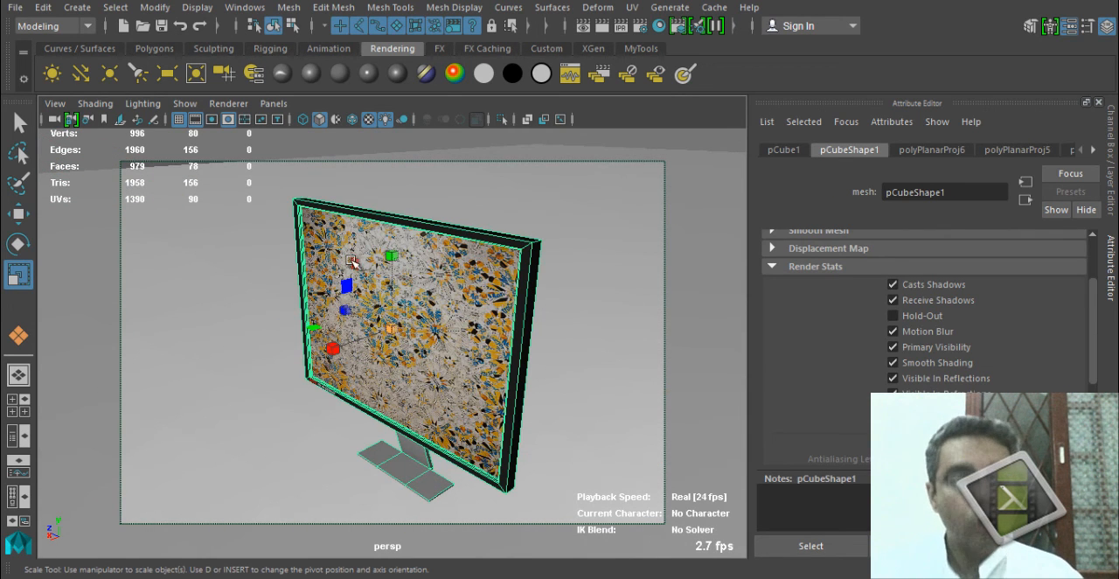
Remove the ground plane from view and render the monitor on its own without a floor.
right_click_drag(611, 298, 393, 252, "alt")
left_click(417, 201)
right_click_drag(417, 203, 299, 207, "alt")
left_click(377, 231)
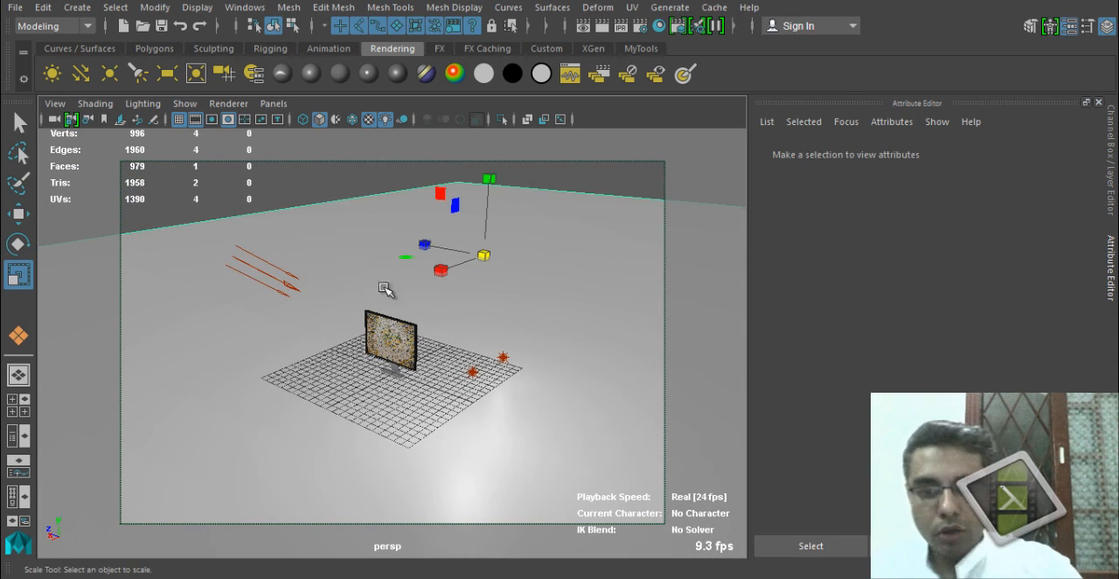
key("Delete")
right_click_drag(303, 431, 619, 445, "alt")
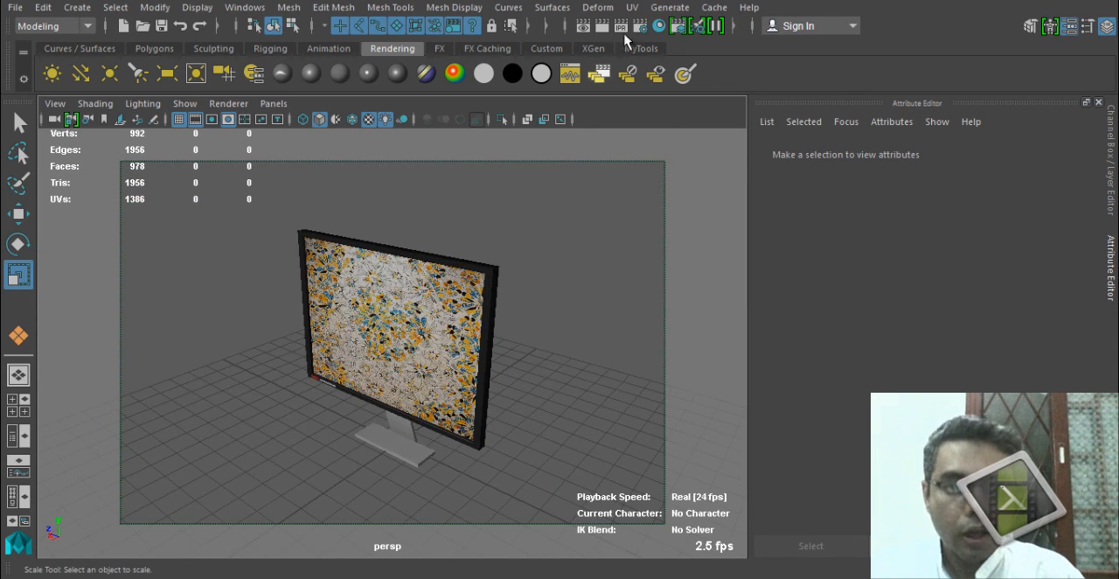
left_click(602, 26)
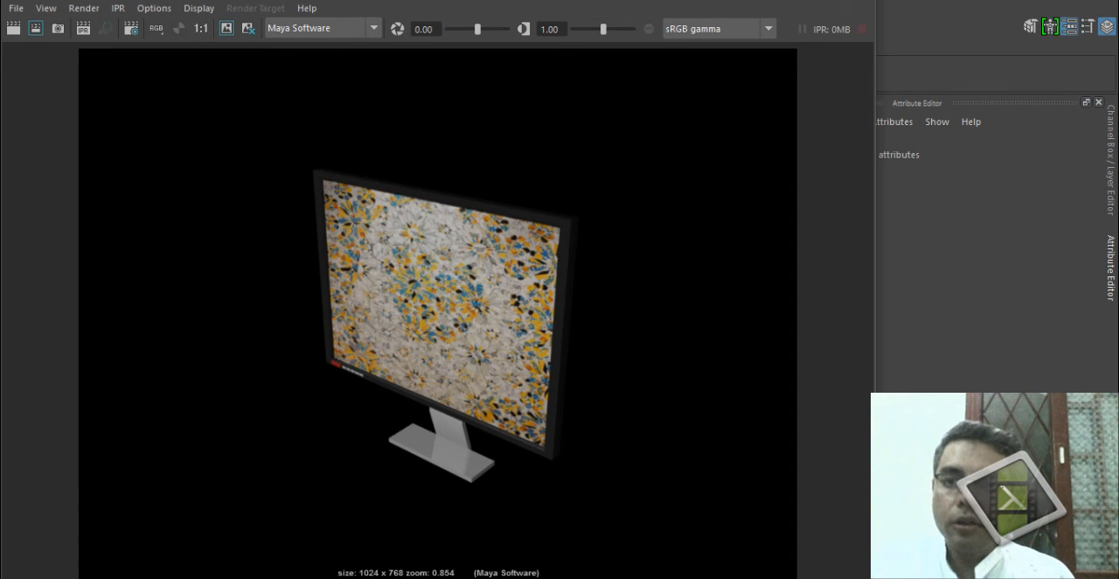
left_click(856, 5)
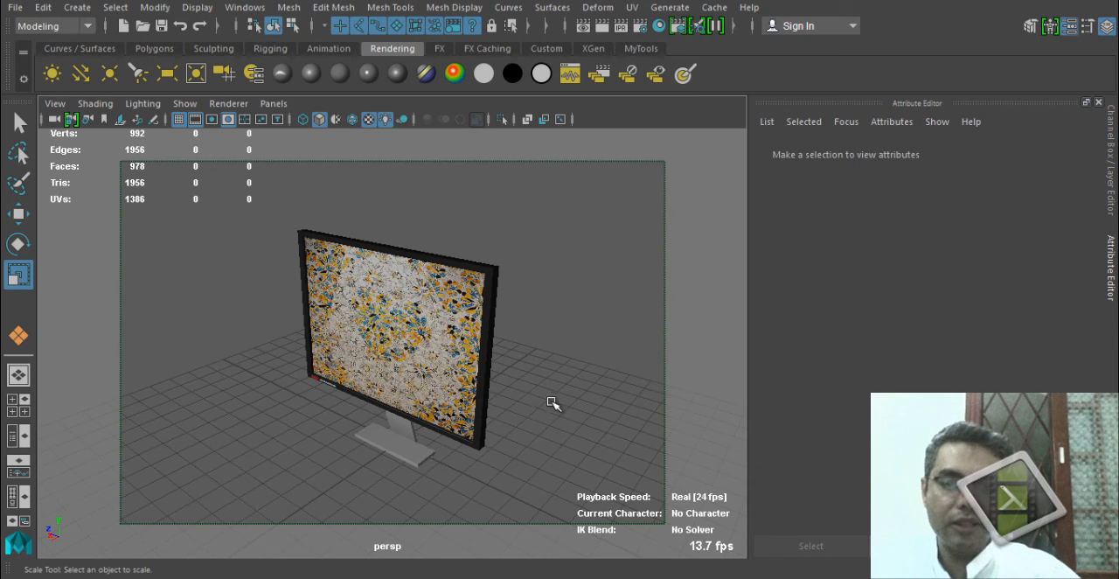
Bring the hidden ground plane back into the scene and view the whole lighting setup.
right_click_drag(550, 401, 390, 386, "alt")
key("ctrl+shift+h")
right_click_drag(482, 405, 340, 398, "alt")
left_click_drag(341, 398, 479, 387, "alt")
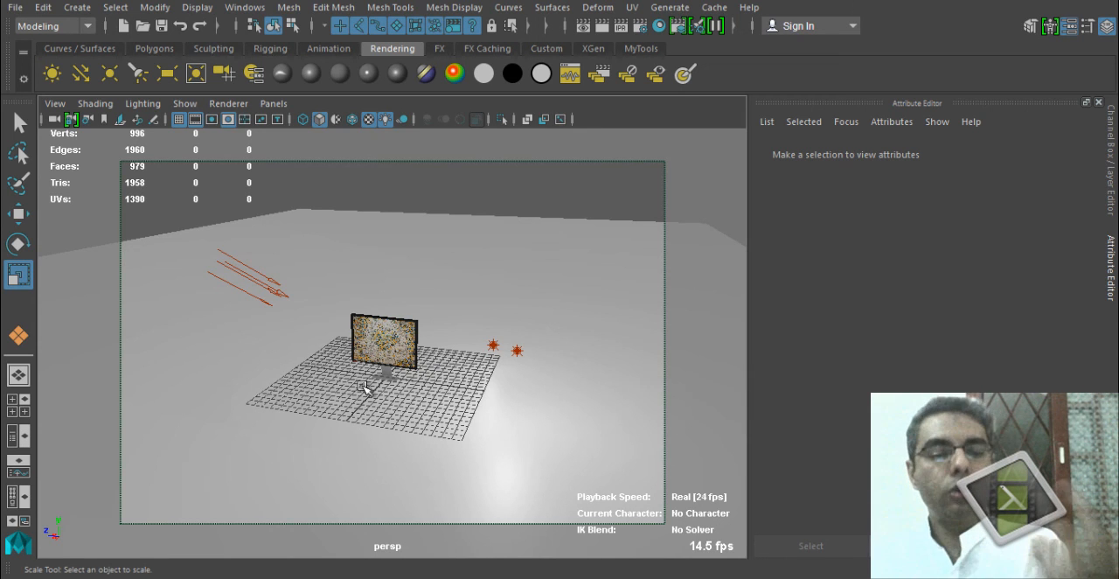
left_click_drag(398, 392, 527, 412, "alt")
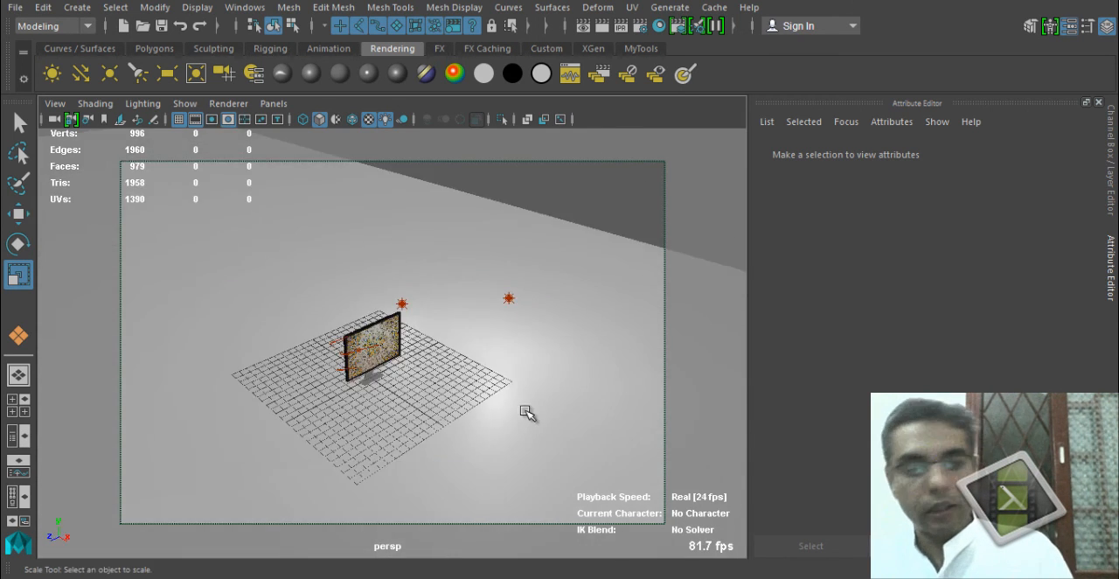